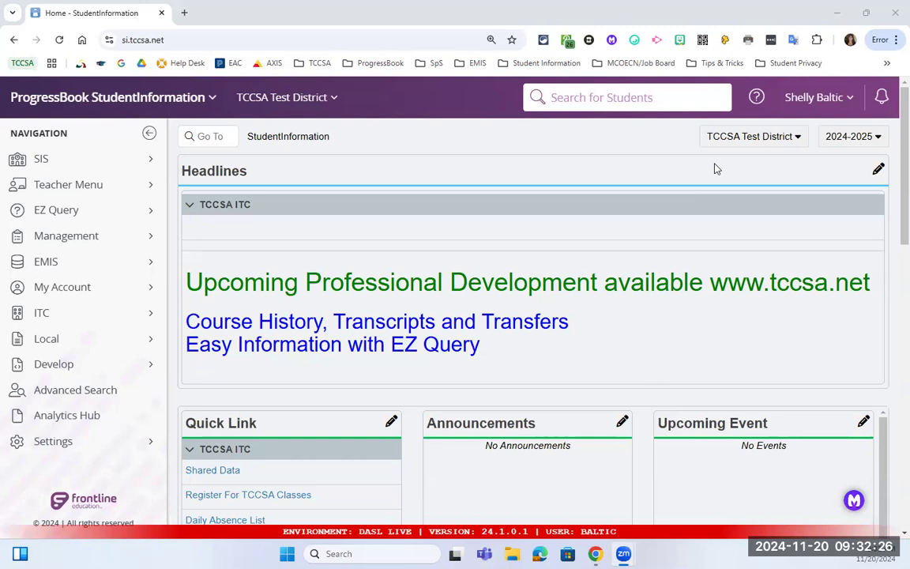
Open the Frontline Learning Center from the Help Resources list.
{"action": "left_click", "coordinate": [757, 97]}
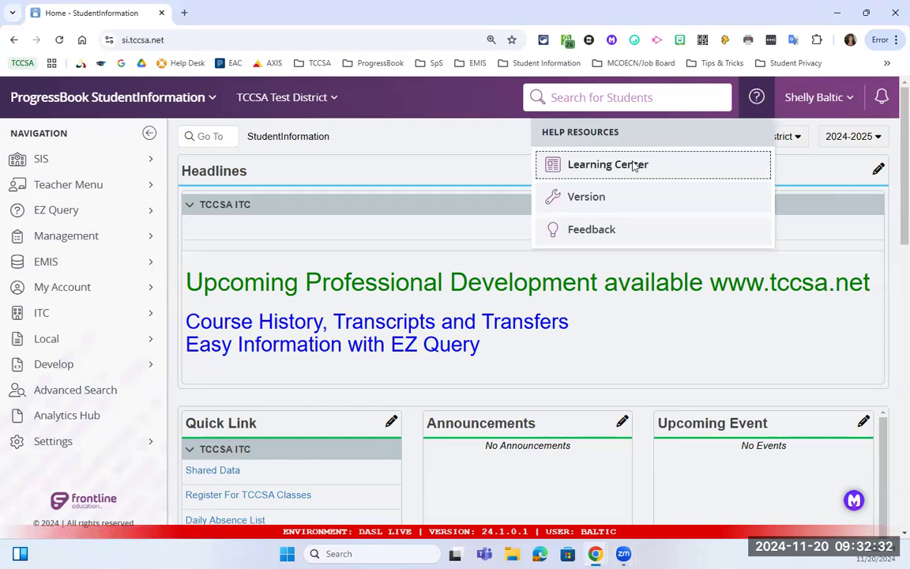
{"action": "left_click", "coordinate": [632, 166]}
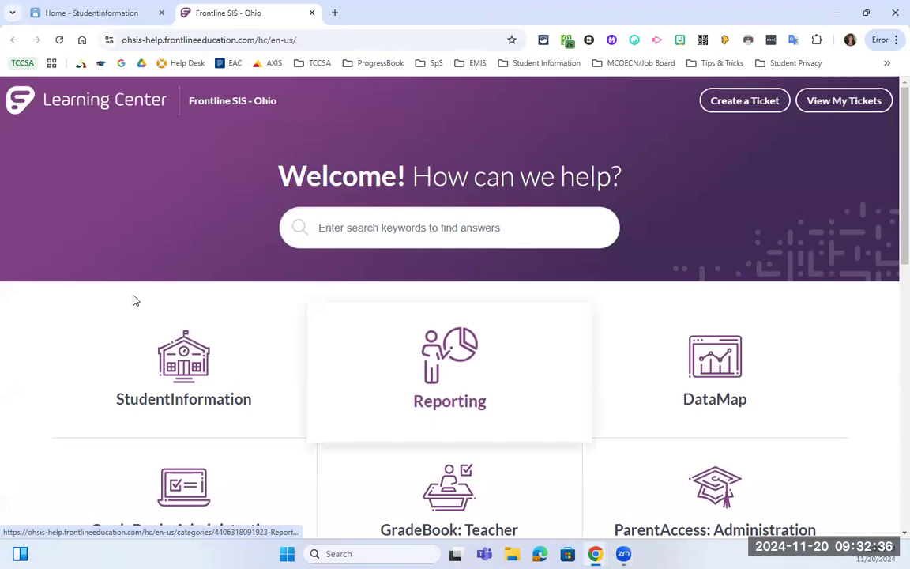
Open the StudentInformation help category and scroll down to the Course History guide.
{"action": "left_click", "coordinate": [196, 403]}
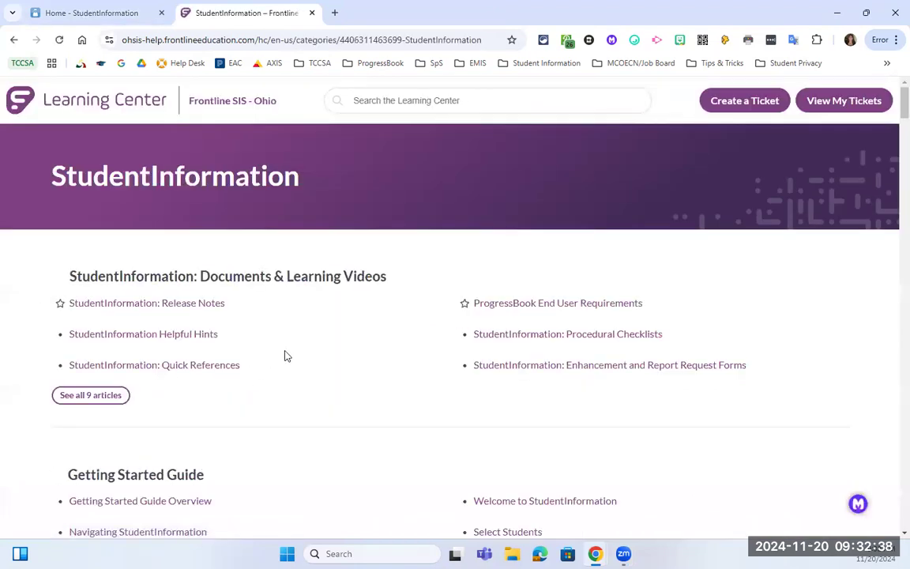
{"action": "scroll", "coordinate": [286, 356], "scroll_direction": "down", "scroll_amount": 1}
{"action": "scroll", "coordinate": [286, 355], "scroll_direction": "down", "scroll_amount": 10}
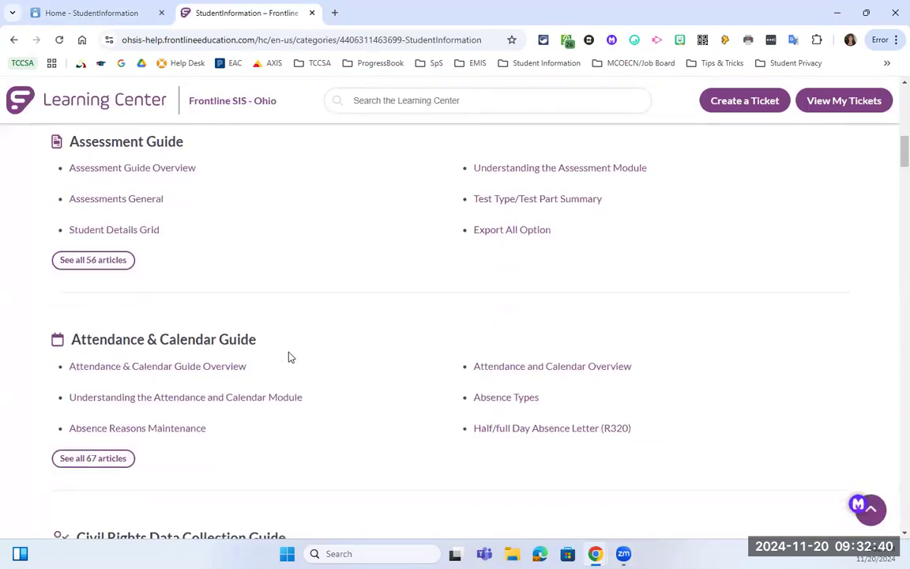
{"action": "scroll", "coordinate": [288, 358], "scroll_direction": "down", "scroll_amount": 3}
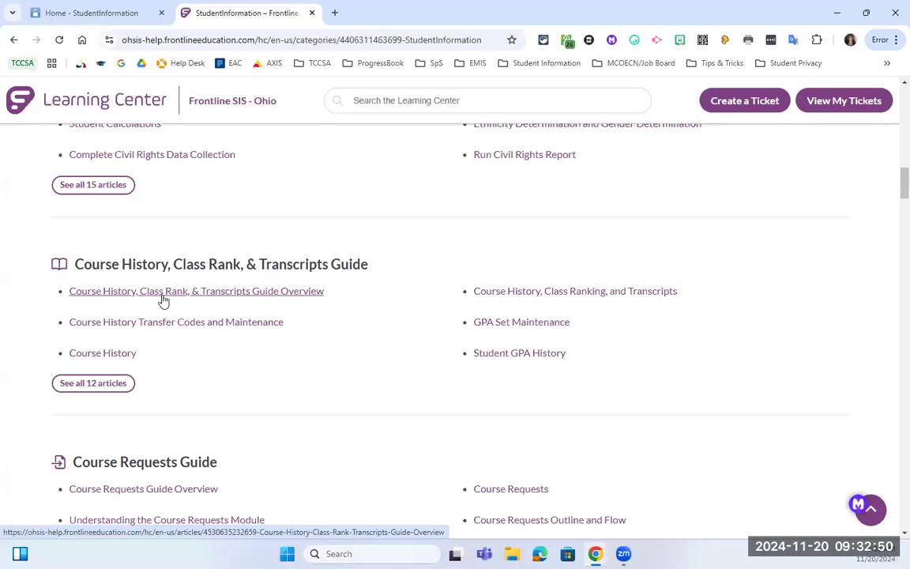
Read the Course History, Class Rank, & Transcripts Guide Overview, then return to the StudentInformation category.
{"action": "left_click", "coordinate": [259, 299]}
{"action": "scroll", "coordinate": [248, 419], "scroll_direction": "down", "scroll_amount": 2}
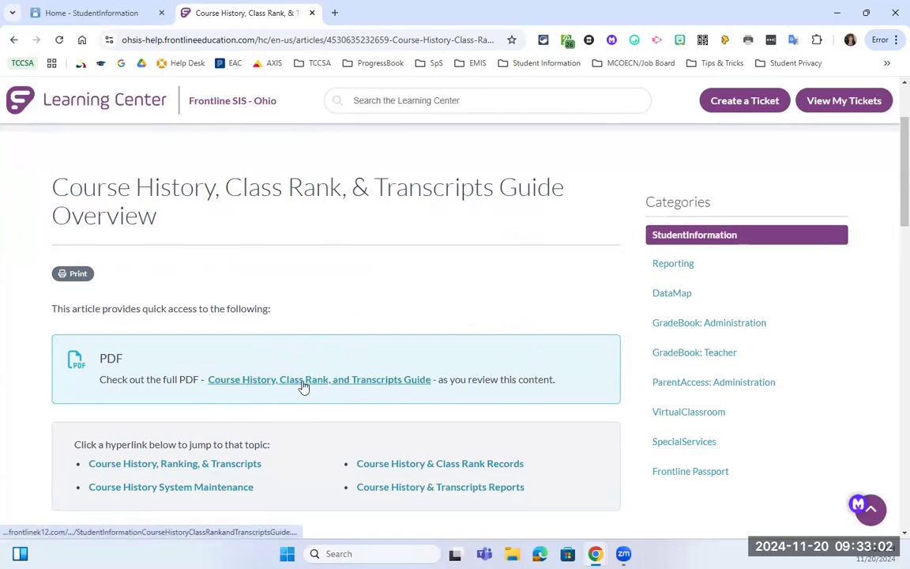
{"action": "scroll", "coordinate": [313, 380], "scroll_direction": "down", "scroll_amount": 2}
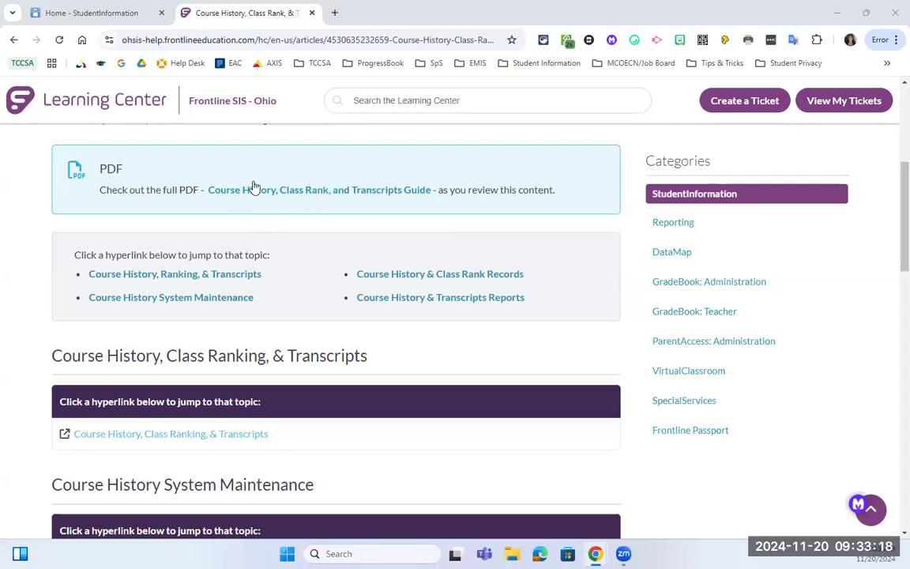
{"action": "left_click", "coordinate": [295, 193]}
{"action": "left_click", "coordinate": [114, 247]}
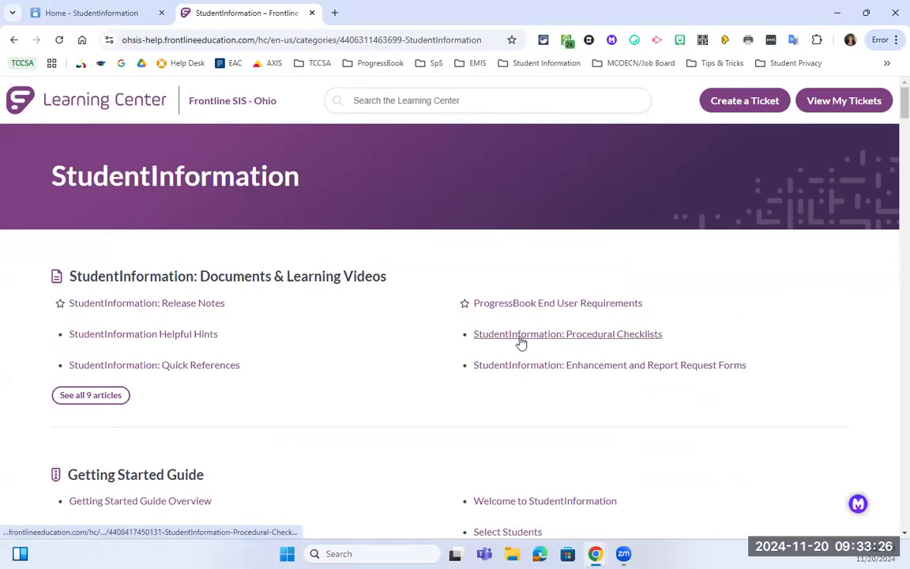
Open StudentInformation: Procedural Checklists and scroll through its Management and Student checklists.
{"action": "left_click", "coordinate": [527, 344]}
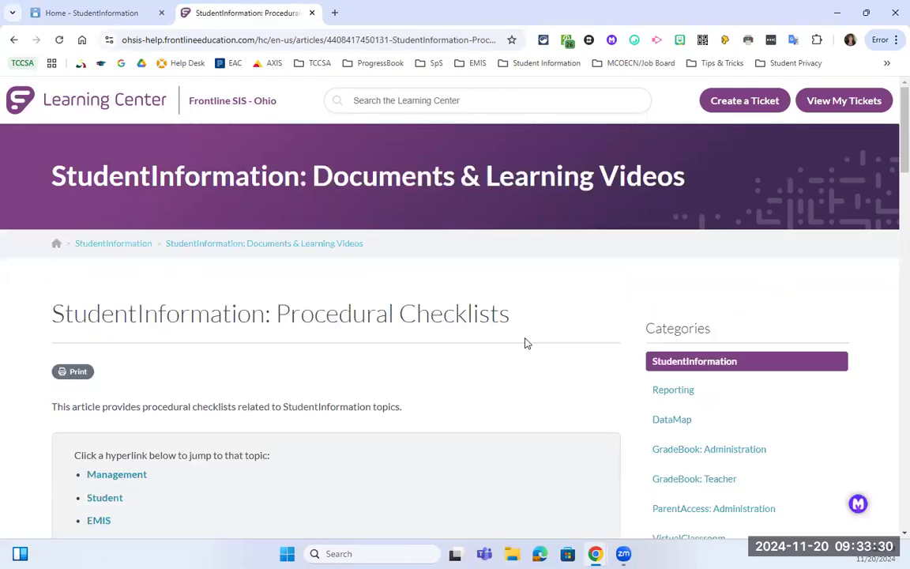
{"action": "scroll", "coordinate": [396, 349], "scroll_direction": "down", "scroll_amount": 1}
{"action": "scroll", "coordinate": [397, 347], "scroll_direction": "down", "scroll_amount": 4}
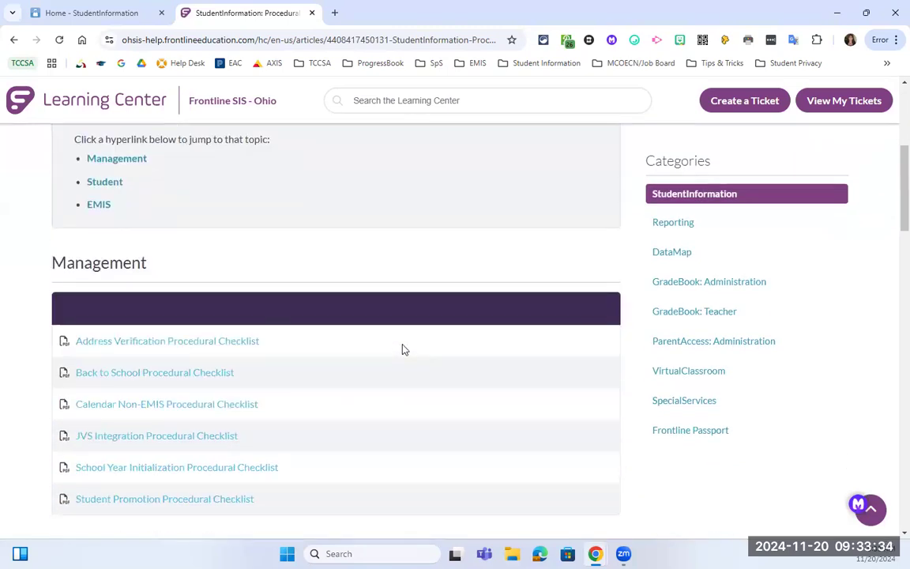
{"action": "scroll", "coordinate": [403, 349], "scroll_direction": "down", "scroll_amount": 8}
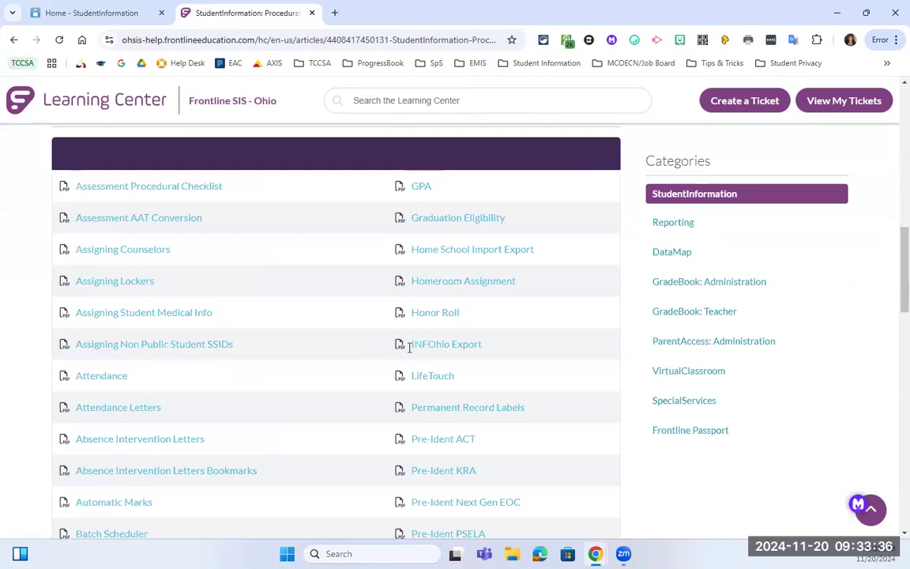
{"action": "scroll", "coordinate": [408, 348], "scroll_direction": "down", "scroll_amount": 3}
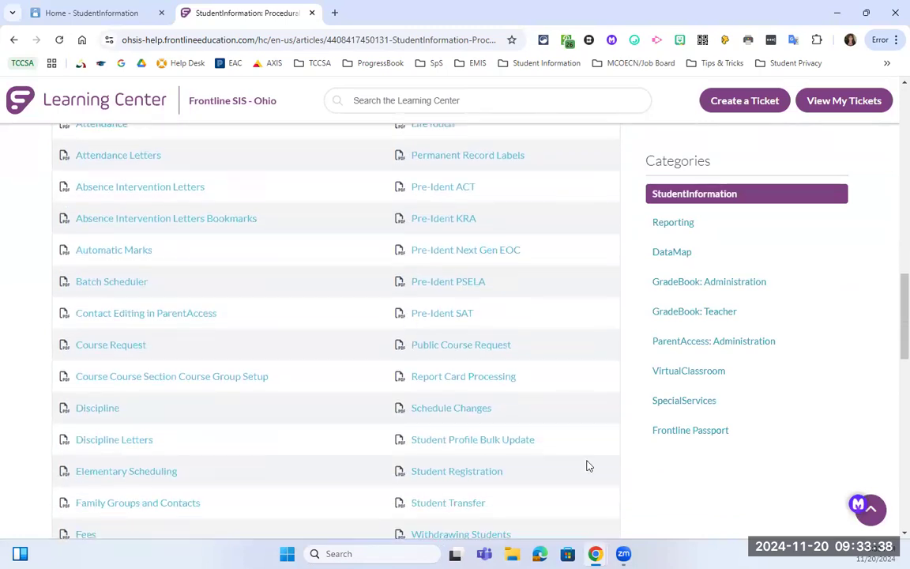
{"action": "scroll", "coordinate": [466, 466], "scroll_direction": "down", "scroll_amount": 1}
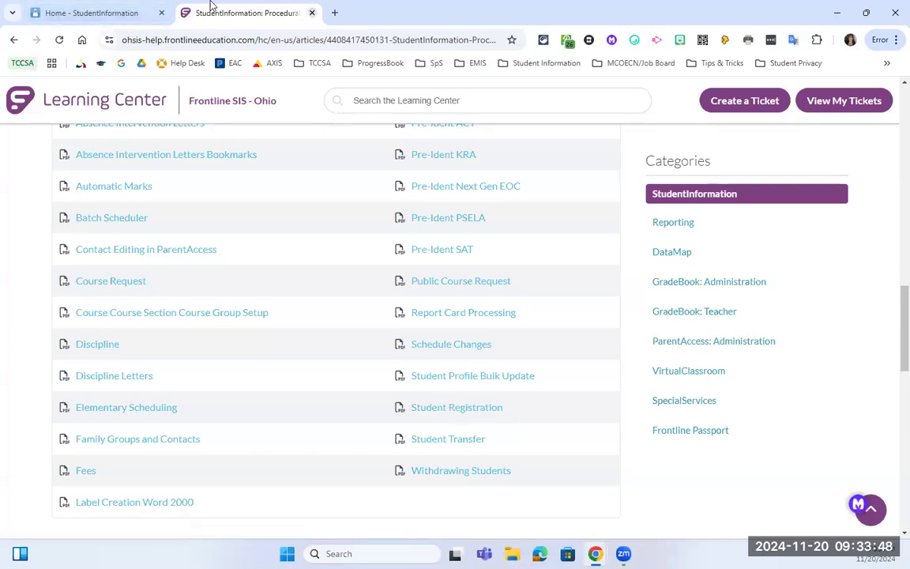
{"action": "mouse_move", "coordinate": [133, 12]}
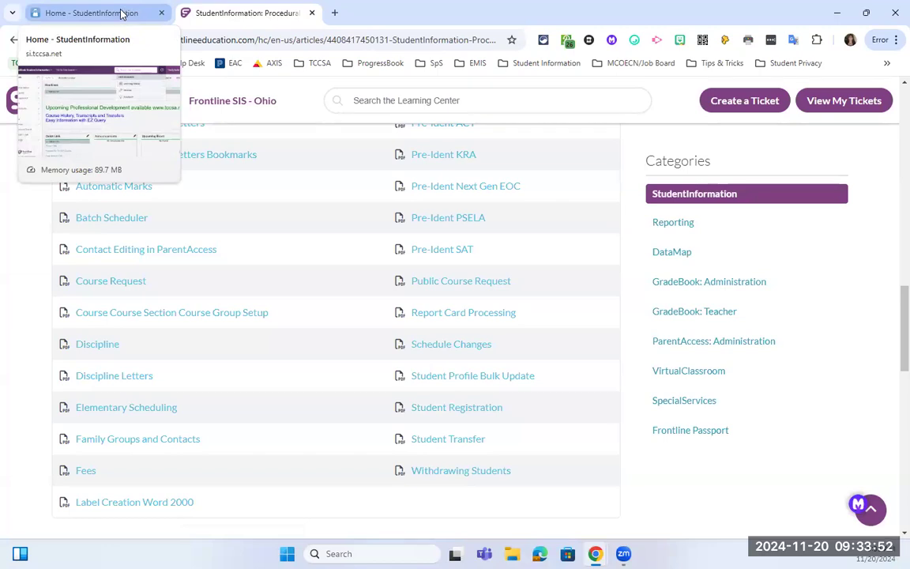
Return to the StudentInformation home page and scroll down to the Documents panel.
{"action": "left_click", "coordinate": [133, 12]}
{"action": "scroll", "coordinate": [360, 188], "scroll_direction": "down", "scroll_amount": 3}
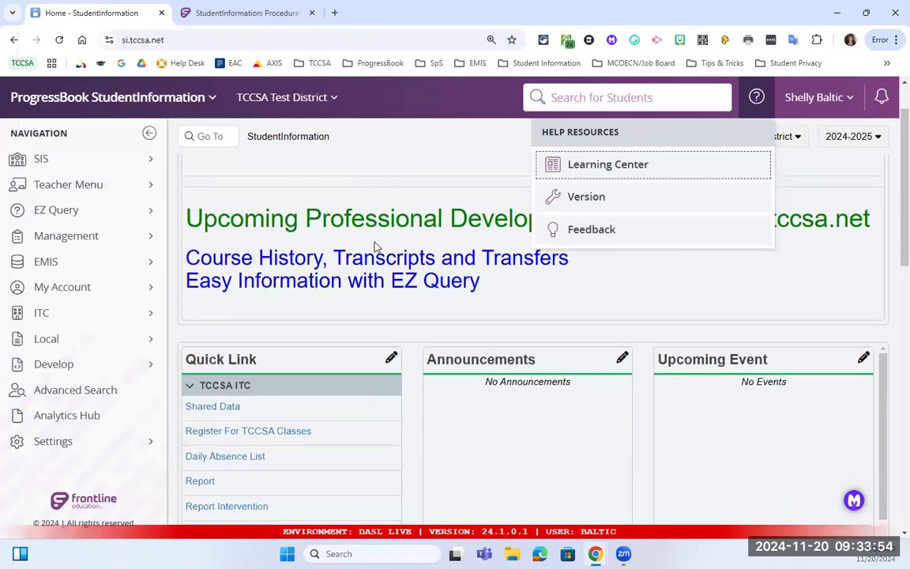
{"action": "scroll", "coordinate": [399, 361], "scroll_direction": "down", "scroll_amount": 2}
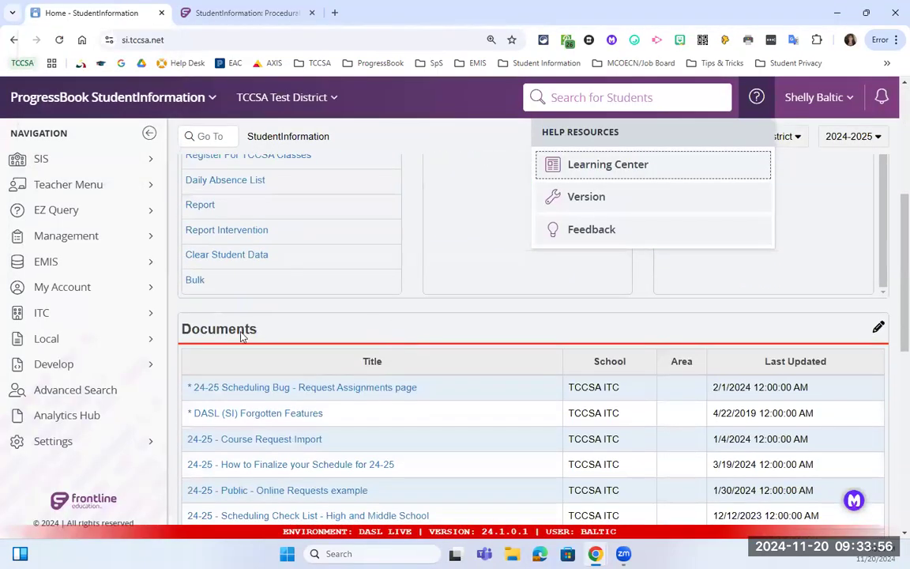
{"action": "left_click_drag", "start_coordinate": [254, 330], "coordinate": [166, 292]}
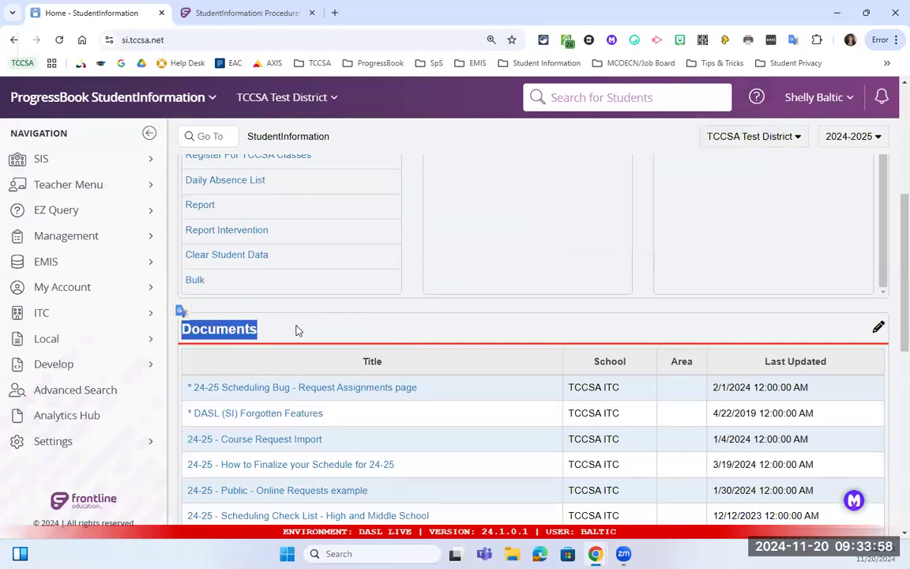
{"action": "scroll", "coordinate": [319, 318], "scroll_direction": "down", "scroll_amount": 3}
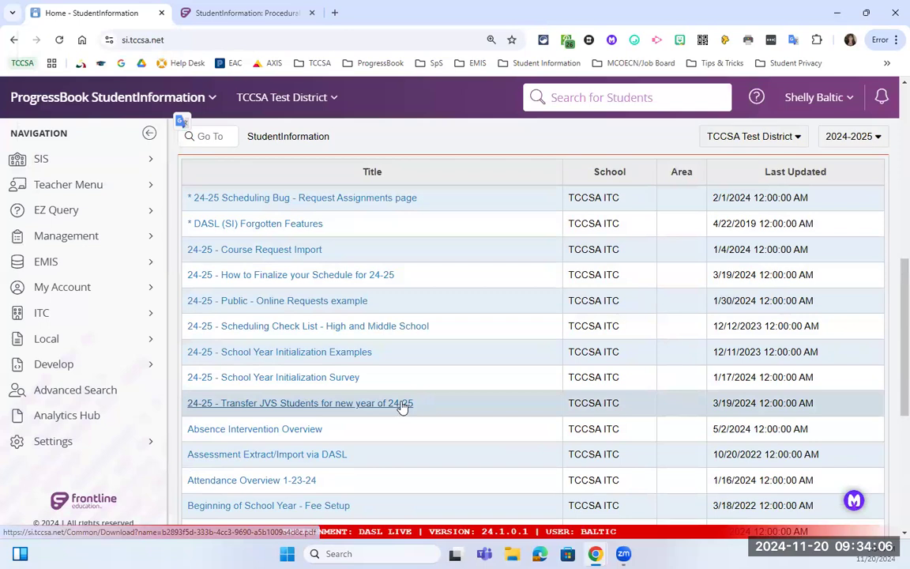
{"action": "scroll", "coordinate": [479, 375], "scroll_direction": "down", "scroll_amount": 1}
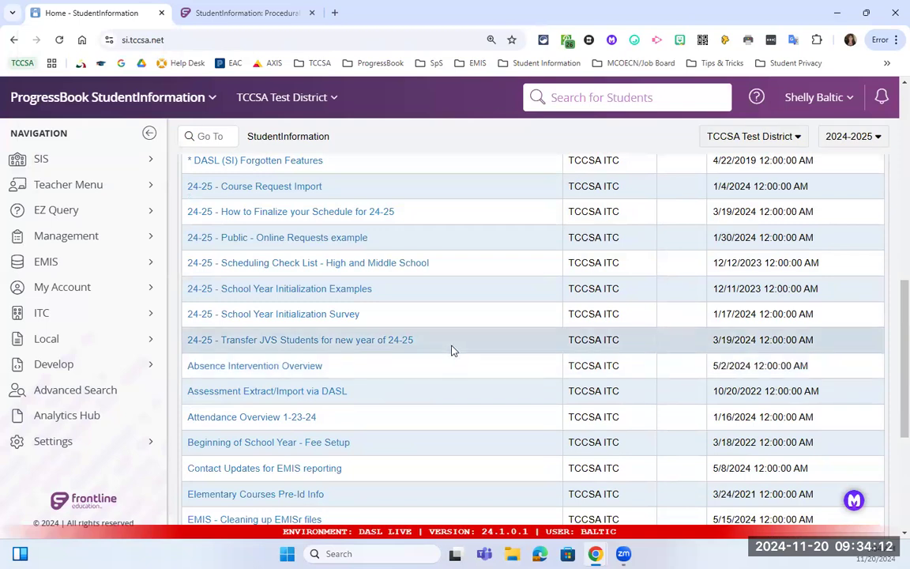
{"action": "scroll", "coordinate": [440, 367], "scroll_direction": "down", "scroll_amount": 1}
{"action": "scroll", "coordinate": [440, 368], "scroll_direction": "down", "scroll_amount": 1}
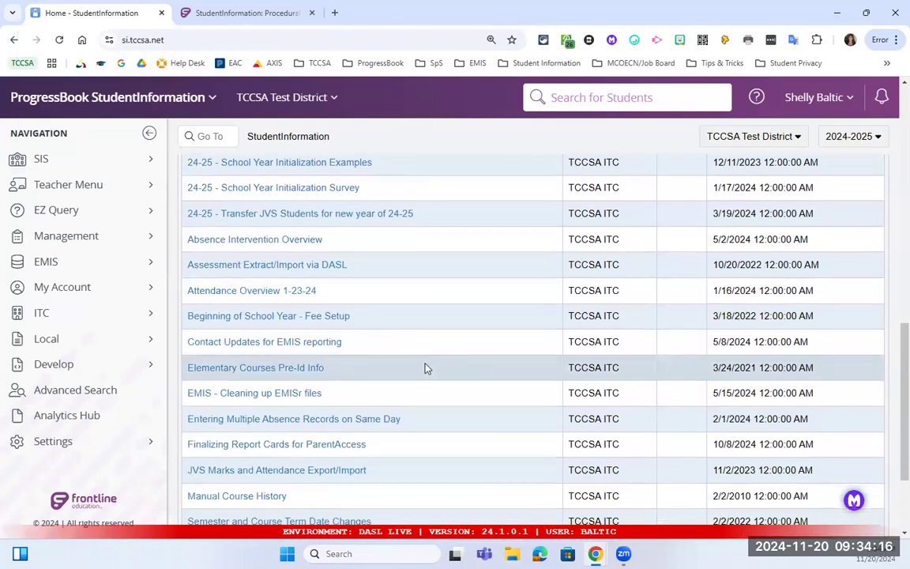
{"action": "scroll", "coordinate": [406, 408], "scroll_direction": "down", "scroll_amount": 1}
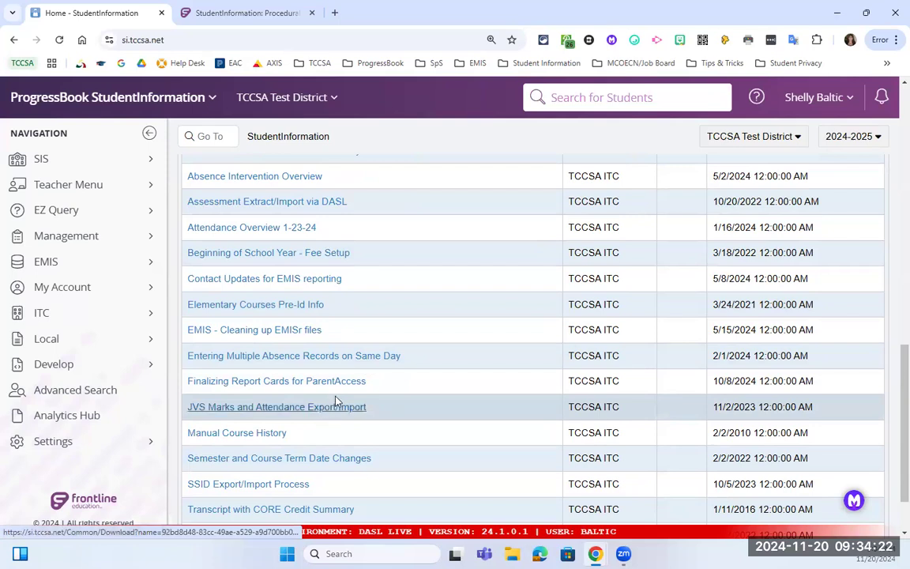
Highlight the Assessment Extract/Import via DASL title among the document rows.
{"action": "scroll", "coordinate": [335, 401], "scroll_direction": "up", "scroll_amount": 1}
{"action": "scroll", "coordinate": [333, 396], "scroll_direction": "up", "scroll_amount": 1}
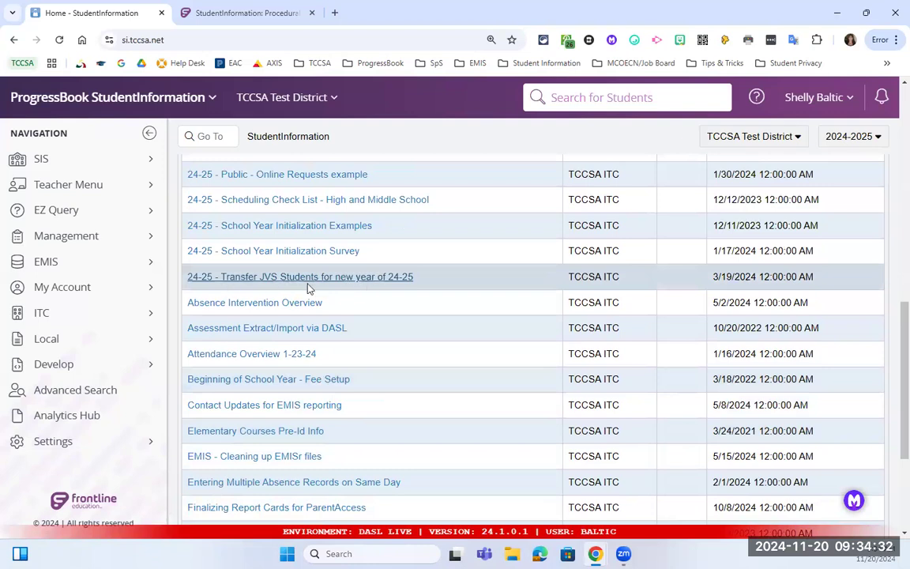
{"action": "left_click_drag", "start_coordinate": [353, 332], "coordinate": [187, 335]}
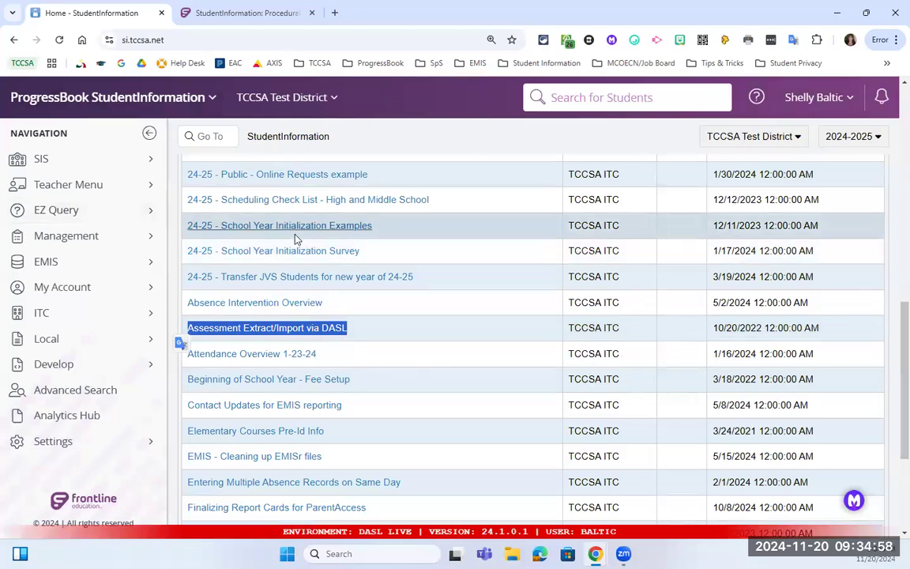
{"action": "scroll", "coordinate": [294, 237], "scroll_direction": "up", "scroll_amount": 4}
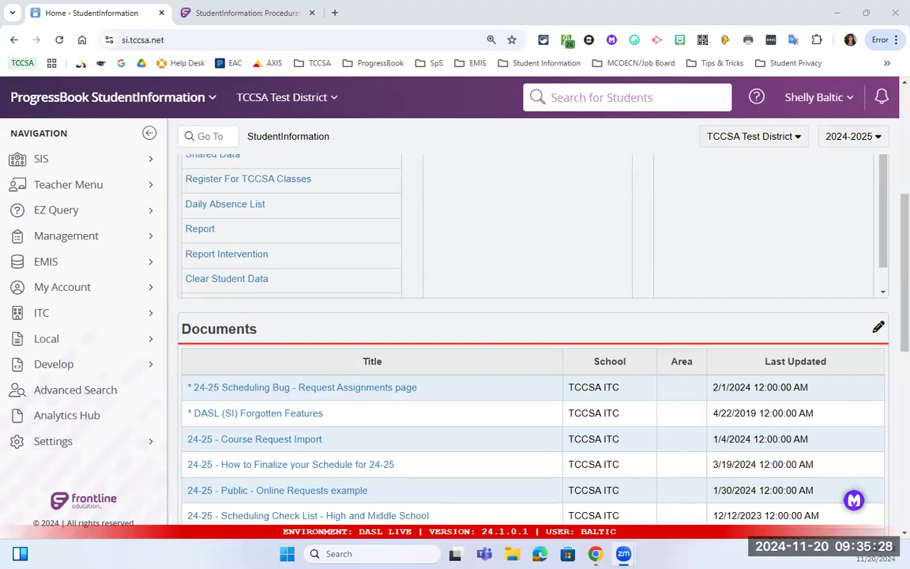
{"action": "scroll", "coordinate": [433, 149], "scroll_direction": "up", "scroll_amount": 2}
Switch the district to Rittman Ex. Village Schools by searching 'rittman' in the organization list.
{"action": "left_click", "coordinate": [286, 97]}
{"action": "scroll", "coordinate": [340, 261], "scroll_direction": "down", "scroll_amount": 3}
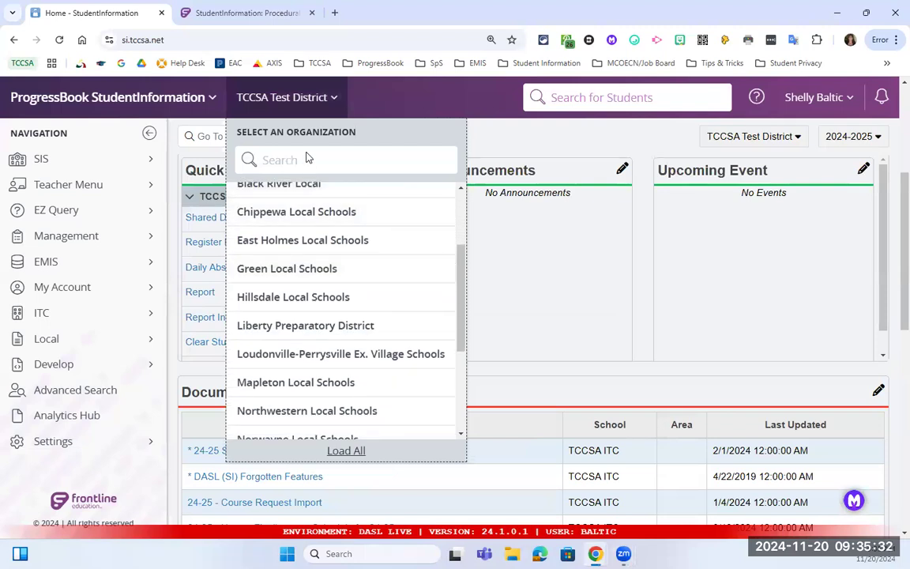
{"action": "scroll", "coordinate": [307, 170], "scroll_direction": "up", "scroll_amount": 1}
{"action": "left_click", "coordinate": [307, 168]}
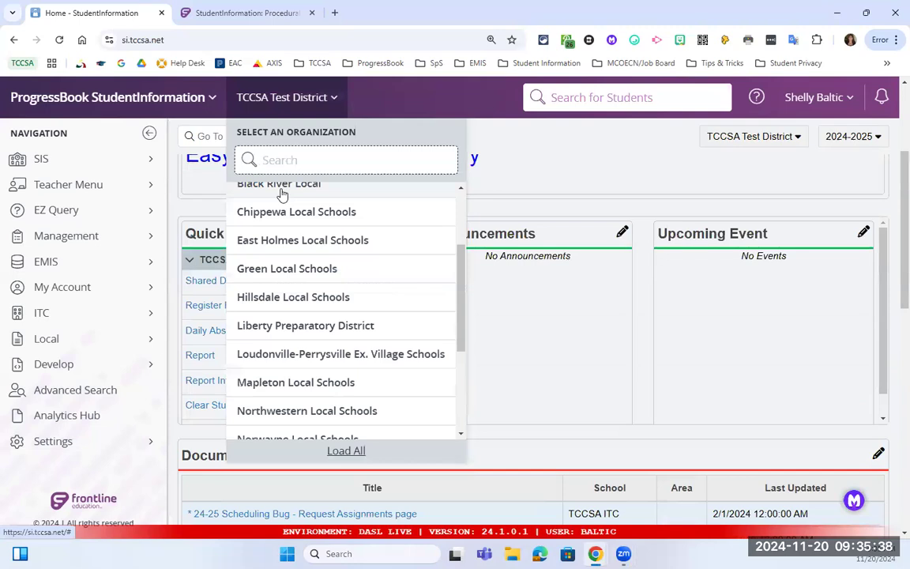
{"action": "type", "text": "rittman"}
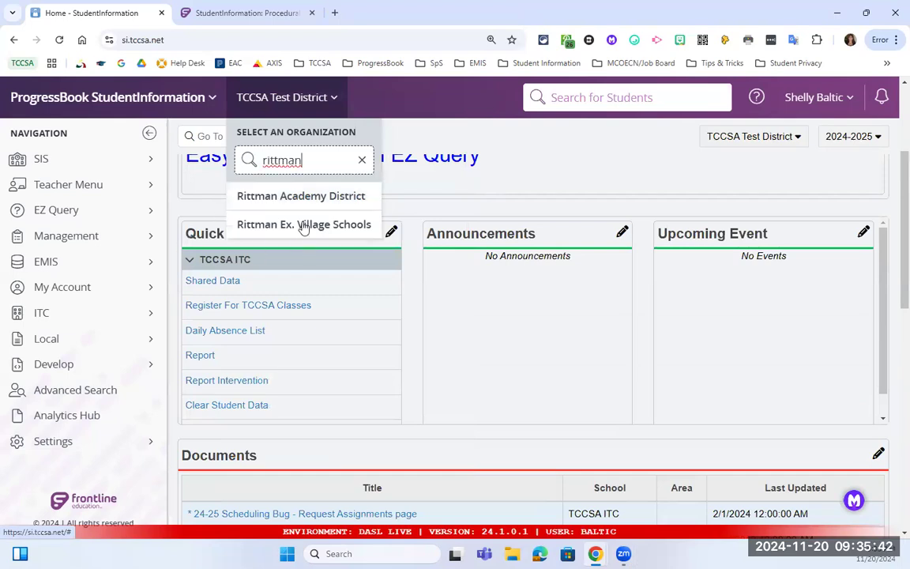
{"action": "left_click", "coordinate": [302, 226]}
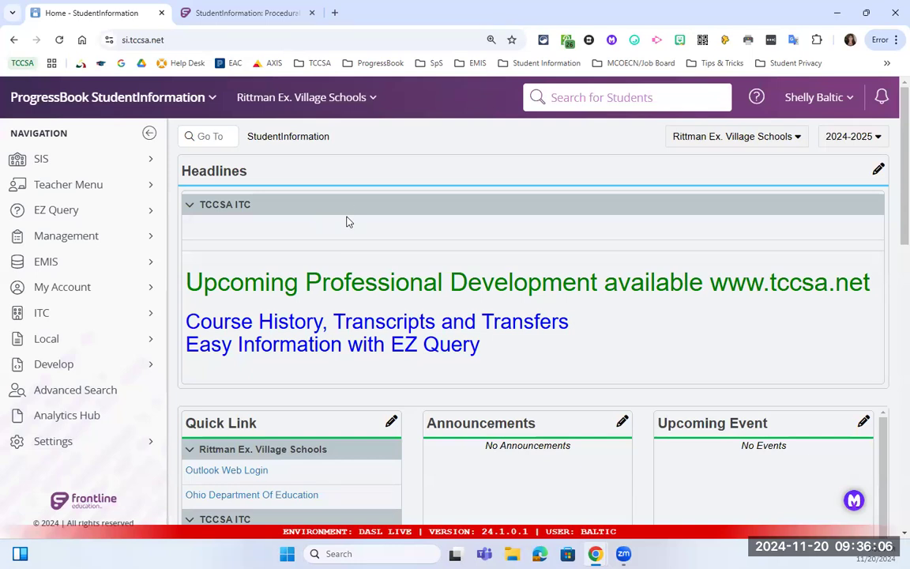
Search students for 'hill' and open the grade 12 Rittman High School student's profile.
{"action": "left_click", "coordinate": [601, 97]}
{"action": "type", "text": "hill"}
{"action": "key", "text": "Return"}
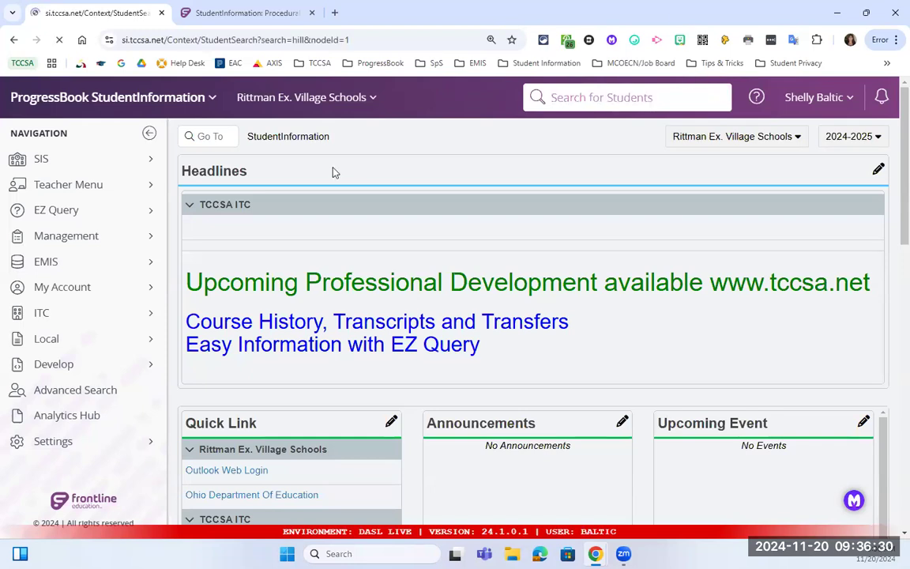
{"action": "scroll", "coordinate": [250, 395], "scroll_direction": "down", "scroll_amount": 1}
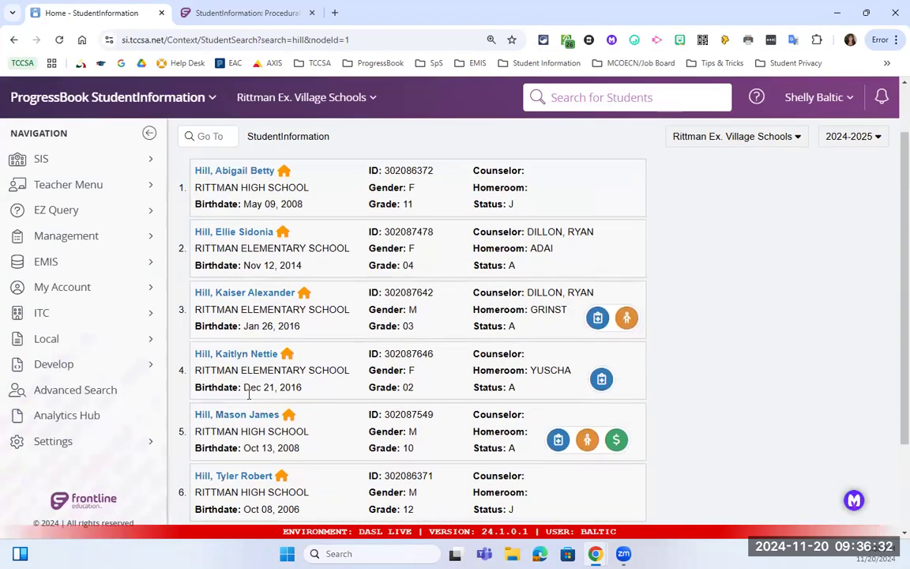
{"action": "scroll", "coordinate": [249, 395], "scroll_direction": "down", "scroll_amount": 2}
{"action": "left_click", "coordinate": [237, 354]}
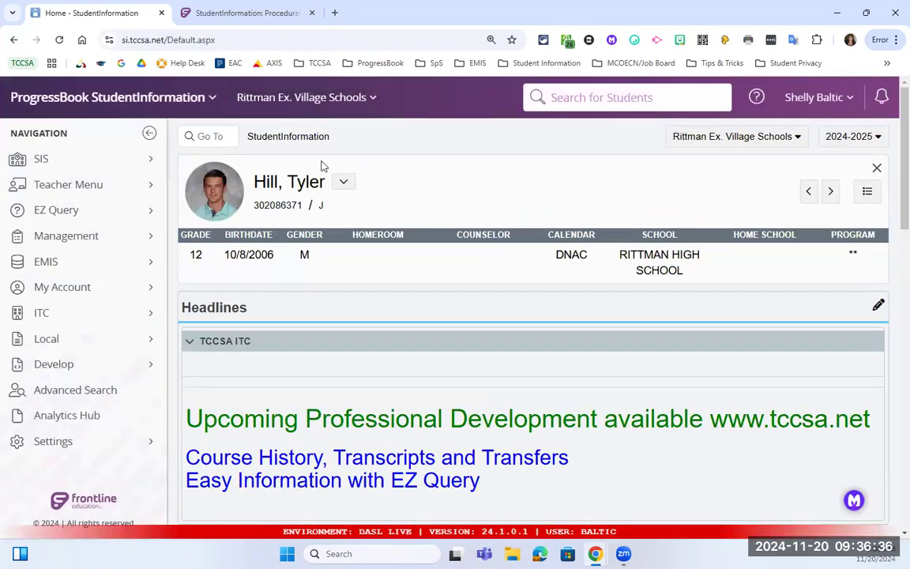
{"action": "left_click", "coordinate": [120, 160]}
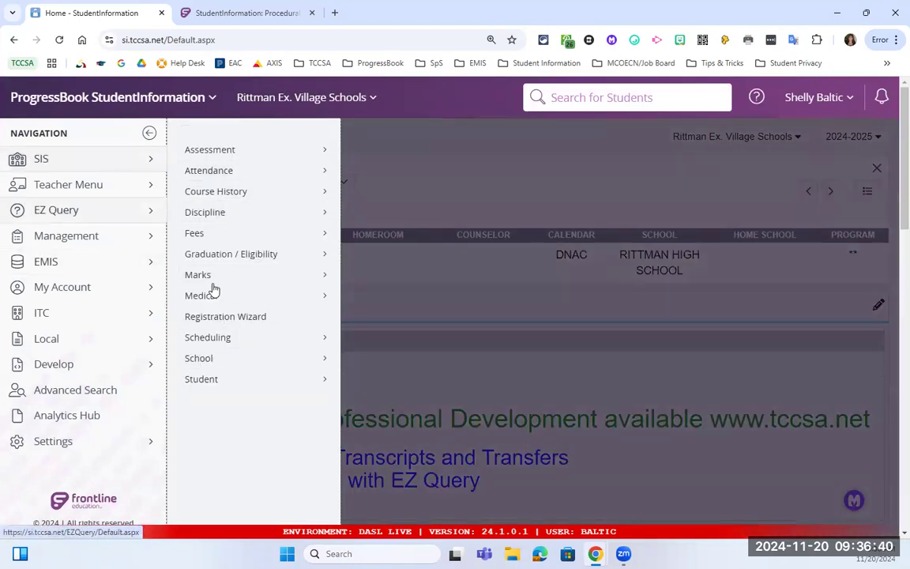
Go to EZ Query > EZ Students > Shared Student Data for the current student.
{"action": "left_click", "coordinate": [245, 380]}
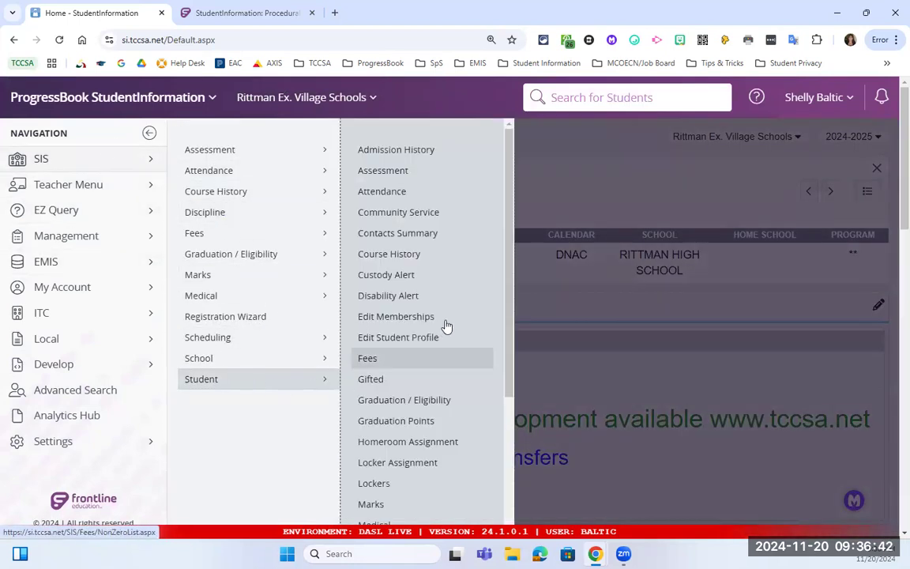
{"action": "scroll", "coordinate": [445, 326], "scroll_direction": "down", "scroll_amount": 2}
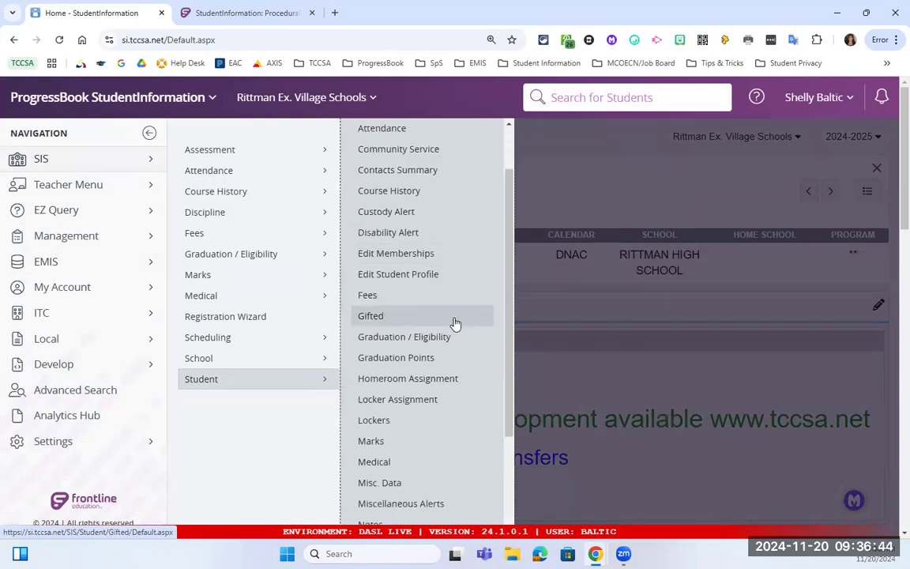
{"action": "scroll", "coordinate": [453, 324], "scroll_direction": "down", "scroll_amount": 3}
{"action": "scroll", "coordinate": [459, 323], "scroll_direction": "down", "scroll_amount": 1}
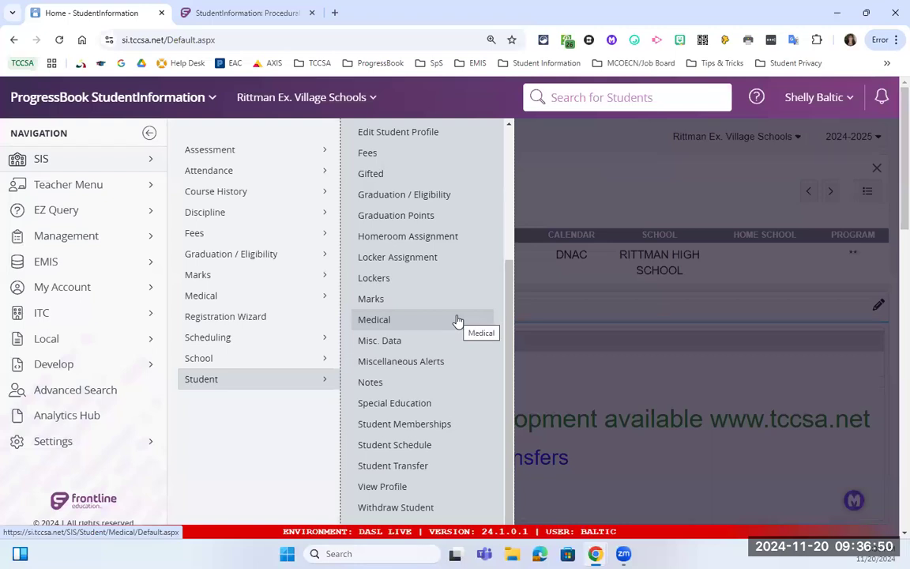
{"action": "left_click", "coordinate": [91, 210]}
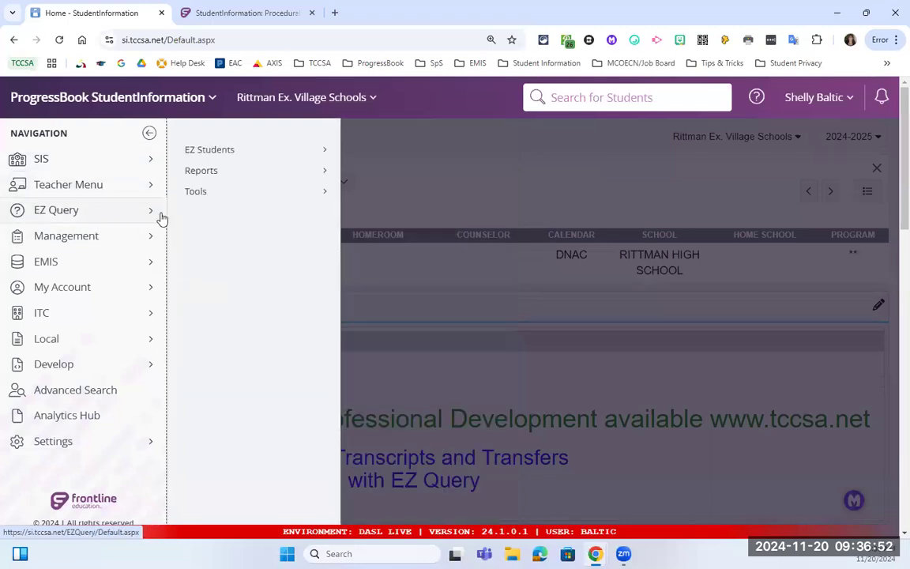
{"action": "left_click", "coordinate": [247, 151]}
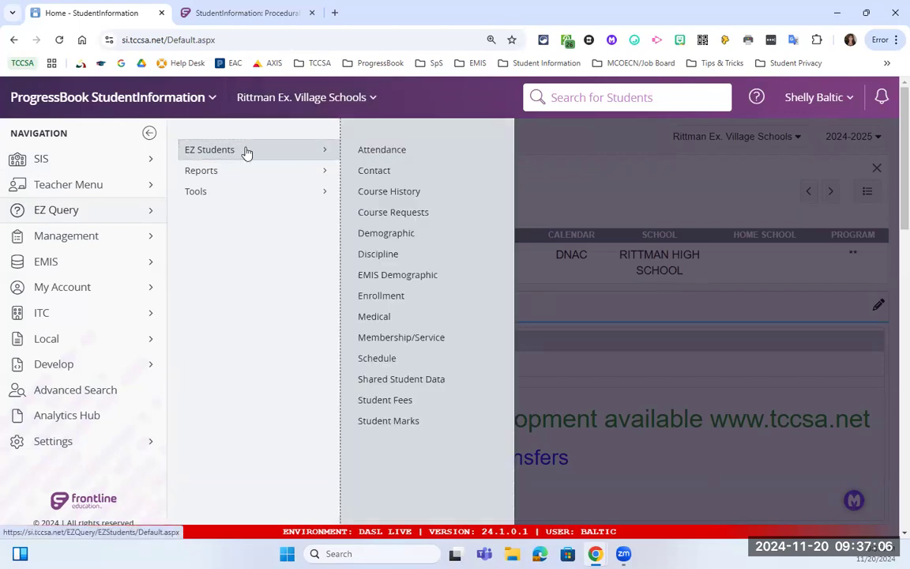
{"action": "left_click", "coordinate": [421, 385]}
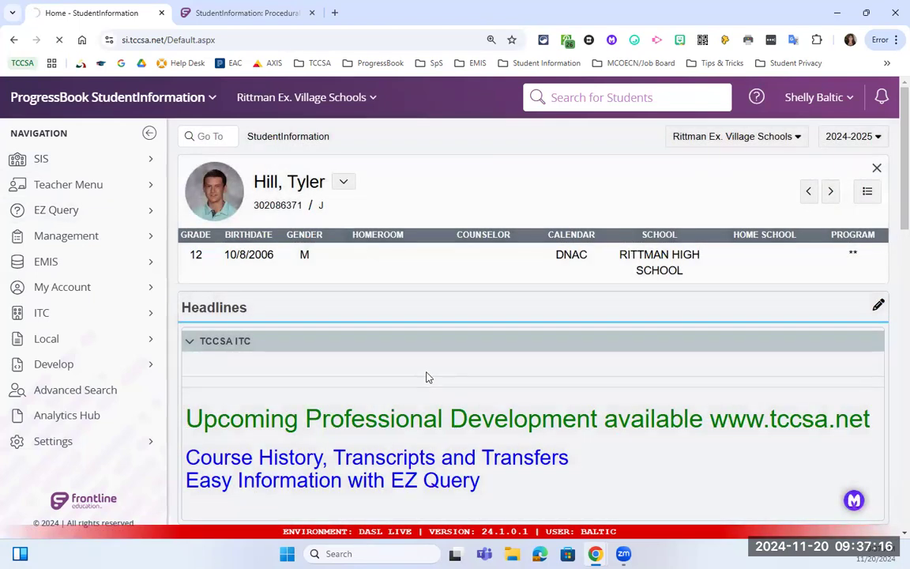
Highlight the FTE note and the 'Choose data to review' label on Shared Student Data.
{"action": "scroll", "coordinate": [427, 366], "scroll_direction": "down", "scroll_amount": 1}
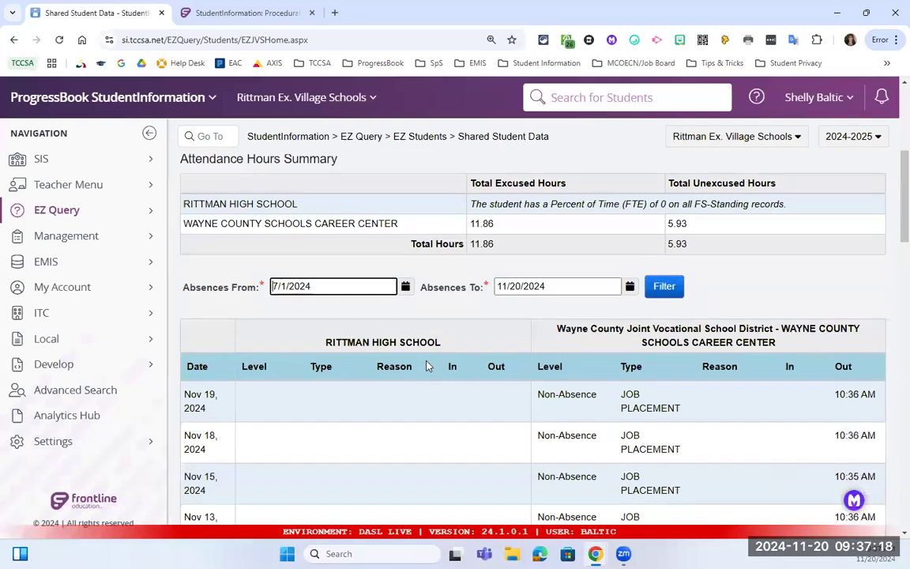
{"action": "scroll", "coordinate": [269, 281], "scroll_direction": "up", "scroll_amount": 1}
{"action": "scroll", "coordinate": [308, 228], "scroll_direction": "up", "scroll_amount": 3}
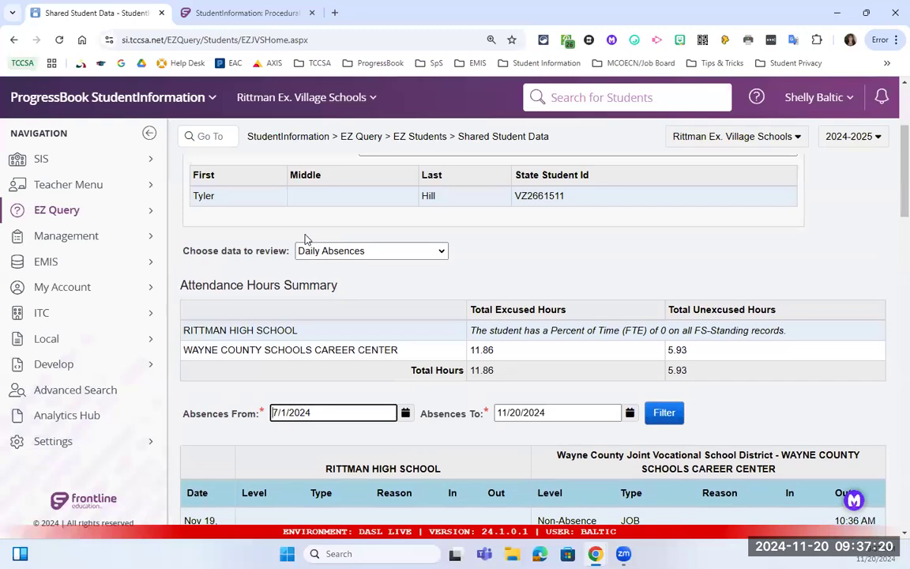
{"action": "scroll", "coordinate": [292, 382], "scroll_direction": "down", "scroll_amount": 2}
{"action": "left_click_drag", "start_coordinate": [472, 329], "coordinate": [552, 330]}
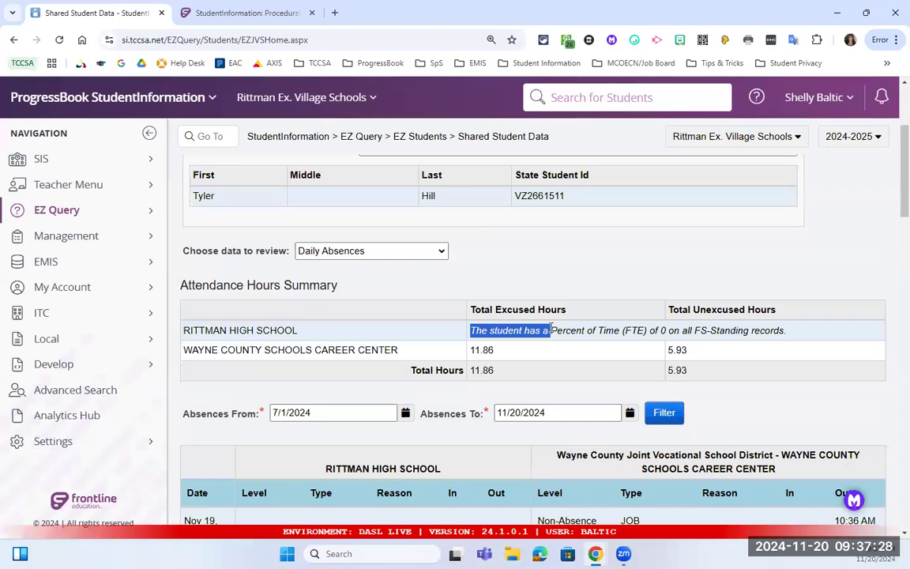
{"action": "scroll", "coordinate": [497, 299], "scroll_direction": "down", "scroll_amount": 1}
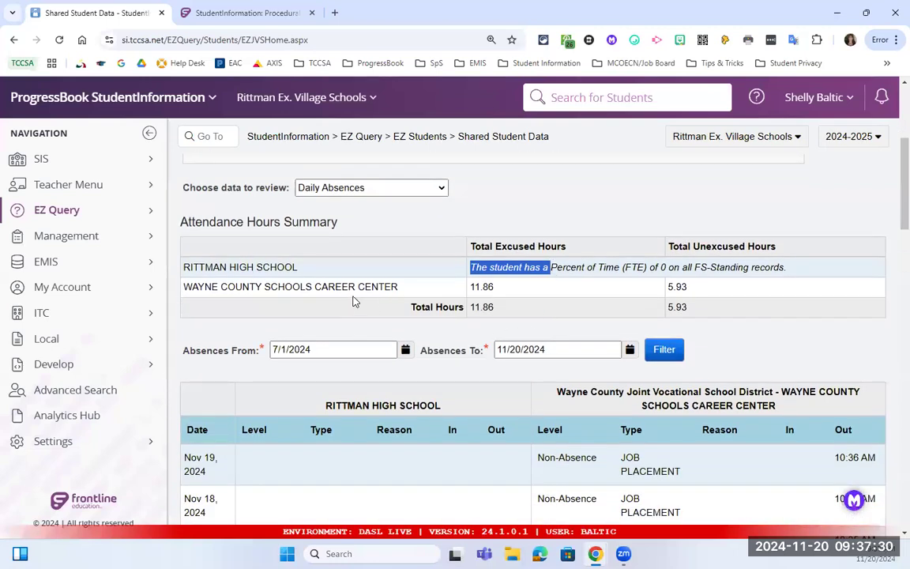
{"action": "scroll", "coordinate": [353, 301], "scroll_direction": "up", "scroll_amount": 1}
{"action": "left_click_drag", "start_coordinate": [186, 251], "coordinate": [349, 255]}
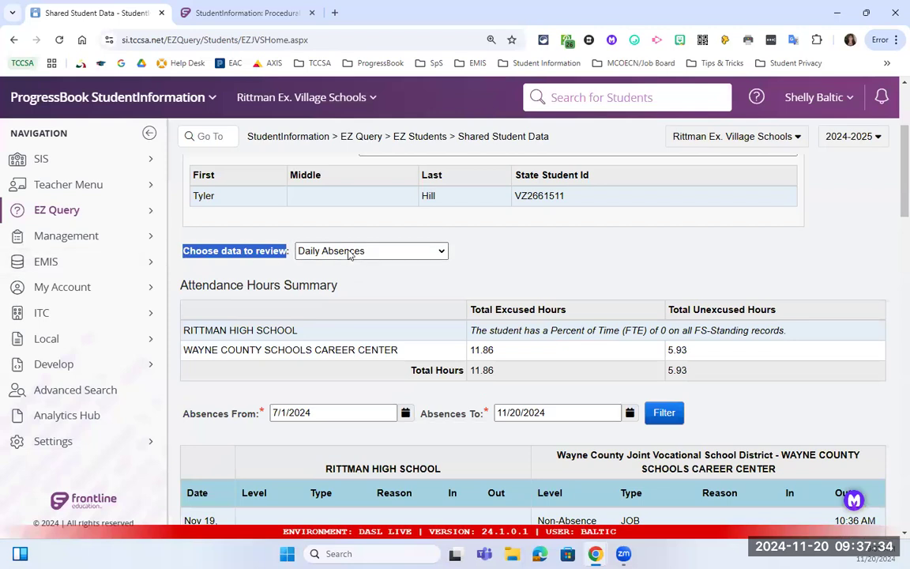
Highlight the Wayne County Joint Vocational School heading and scroll through the Daily Absences table.
{"action": "scroll", "coordinate": [392, 378], "scroll_direction": "down", "scroll_amount": 3}
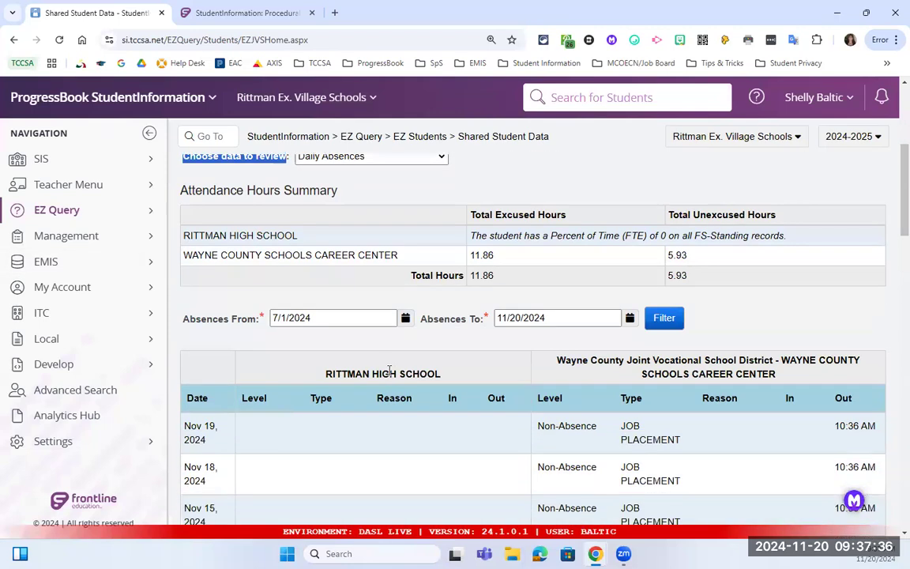
{"action": "scroll", "coordinate": [371, 322], "scroll_direction": "down", "scroll_amount": 1}
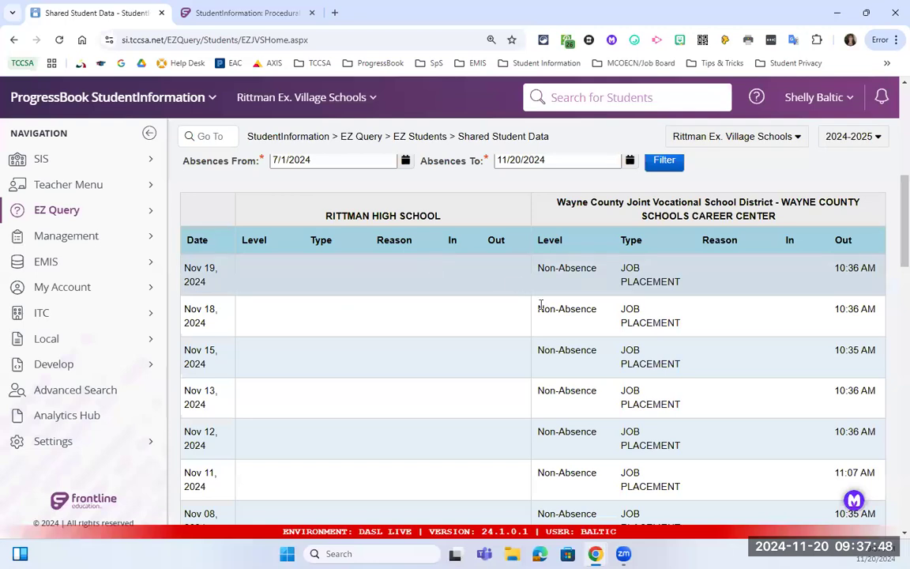
{"action": "left_click_drag", "start_coordinate": [564, 203], "coordinate": [737, 202]}
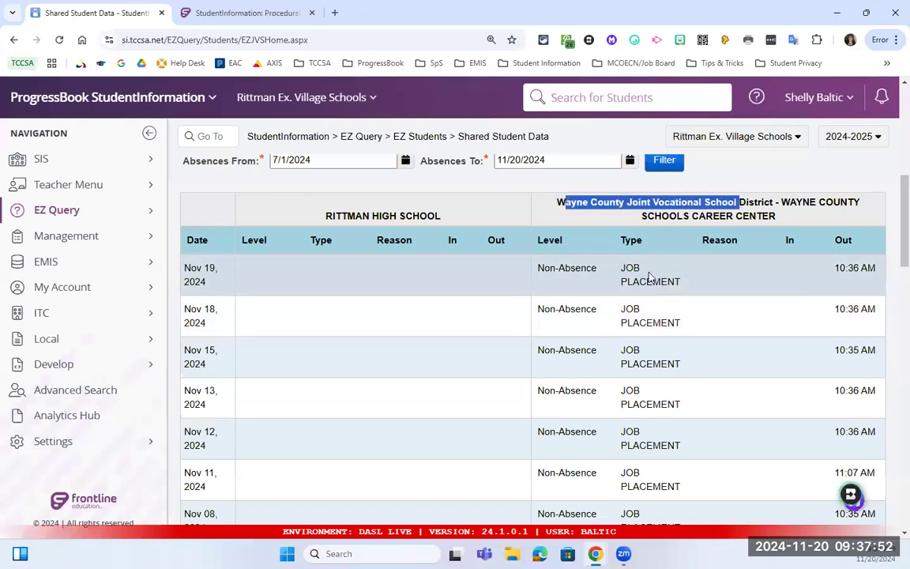
{"action": "scroll", "coordinate": [662, 305], "scroll_direction": "down", "scroll_amount": 1}
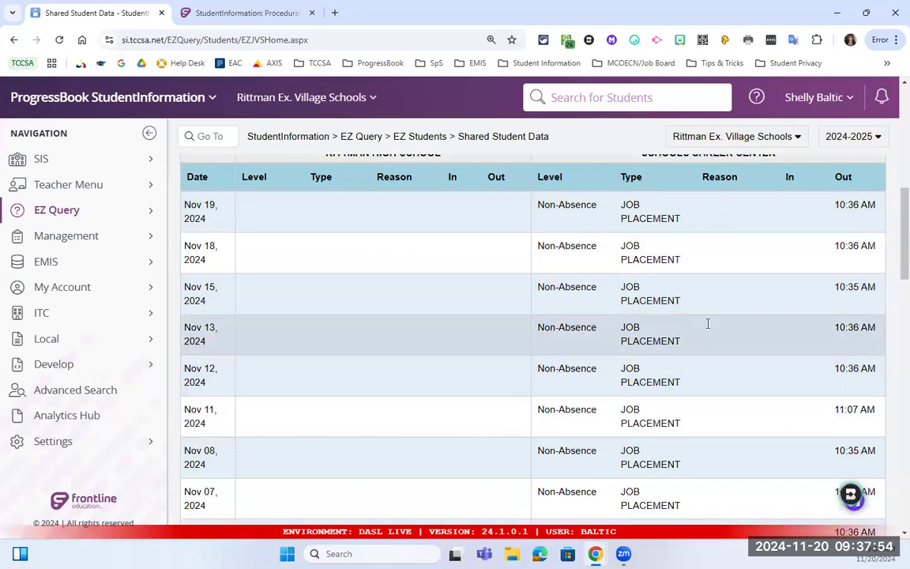
{"action": "scroll", "coordinate": [705, 300], "scroll_direction": "down", "scroll_amount": 1}
{"action": "scroll", "coordinate": [709, 327], "scroll_direction": "down", "scroll_amount": 8}
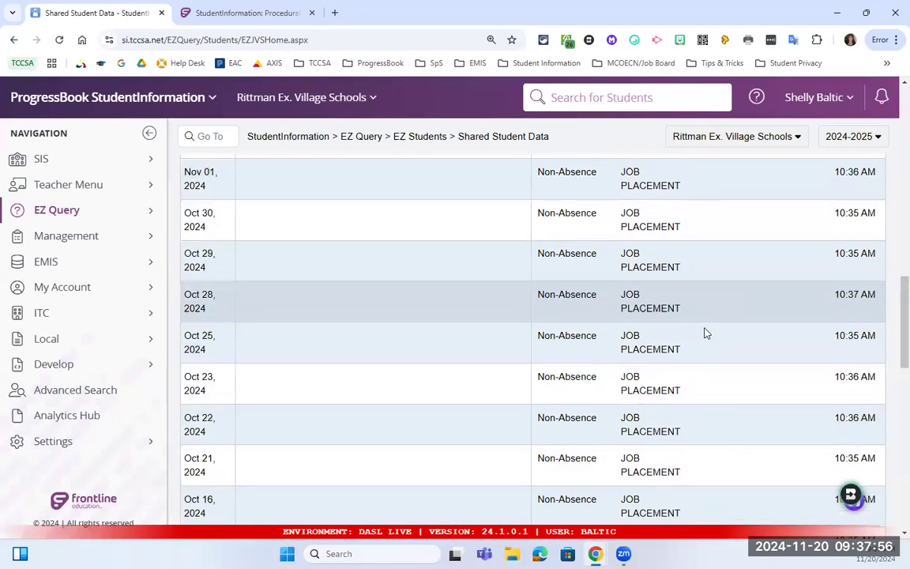
{"action": "scroll", "coordinate": [704, 333], "scroll_direction": "down", "scroll_amount": 5}
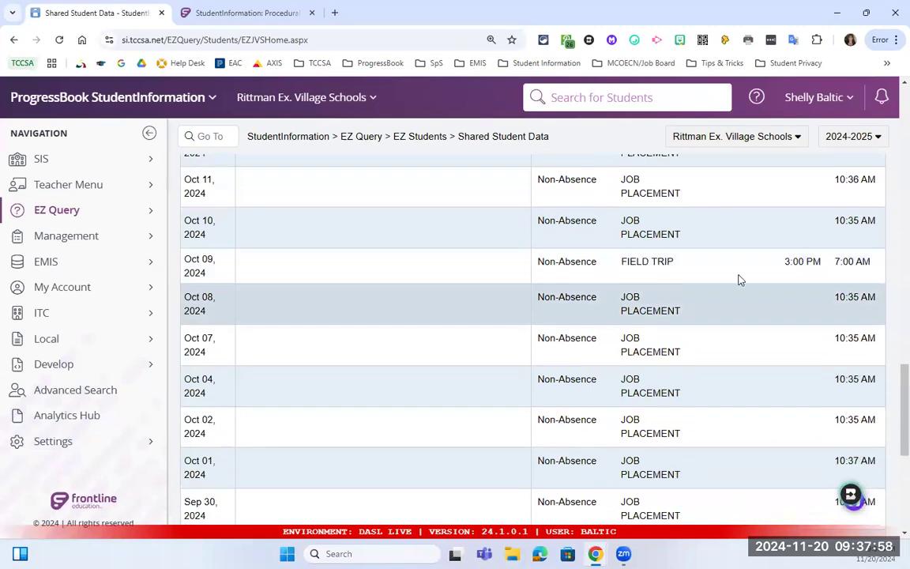
{"action": "scroll", "coordinate": [798, 277], "scroll_direction": "down", "scroll_amount": 3}
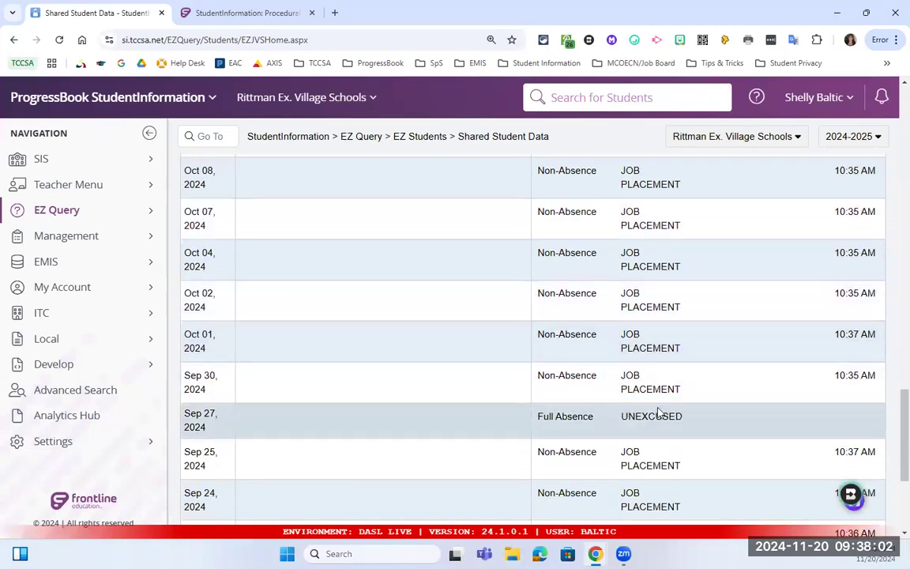
{"action": "scroll", "coordinate": [656, 405], "scroll_direction": "up", "scroll_amount": 6}
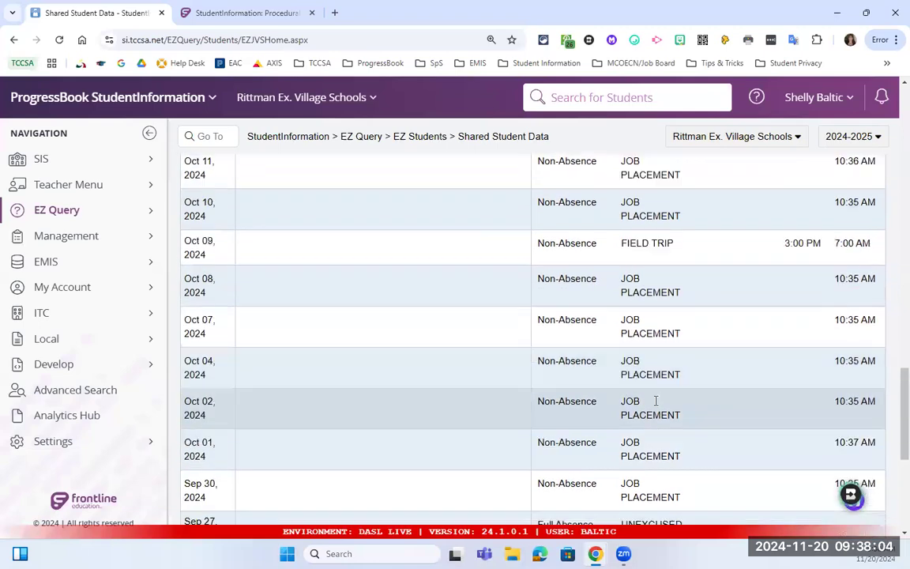
{"action": "scroll", "coordinate": [656, 400], "scroll_direction": "up", "scroll_amount": 10}
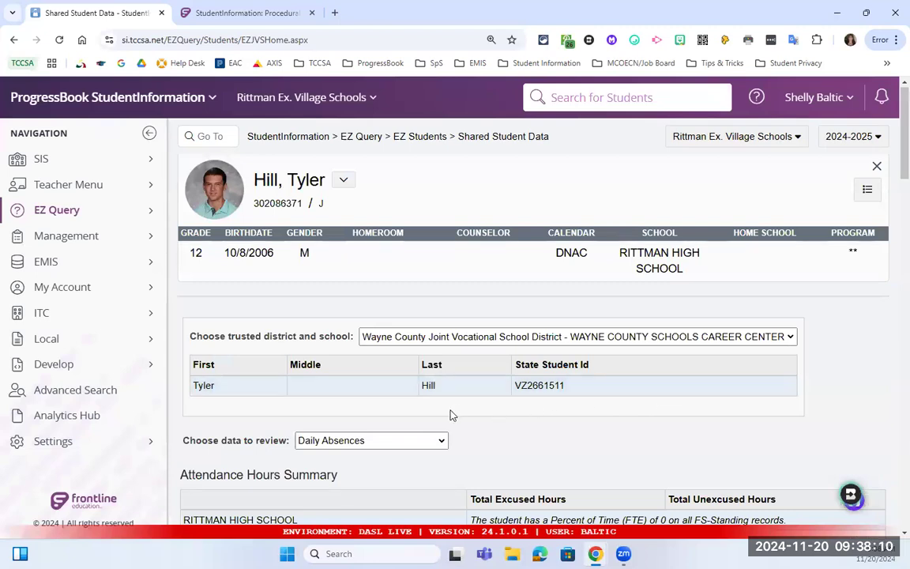
Choose Course History for review and scroll to the School Years and Credit Type filters.
{"action": "left_click", "coordinate": [374, 442]}
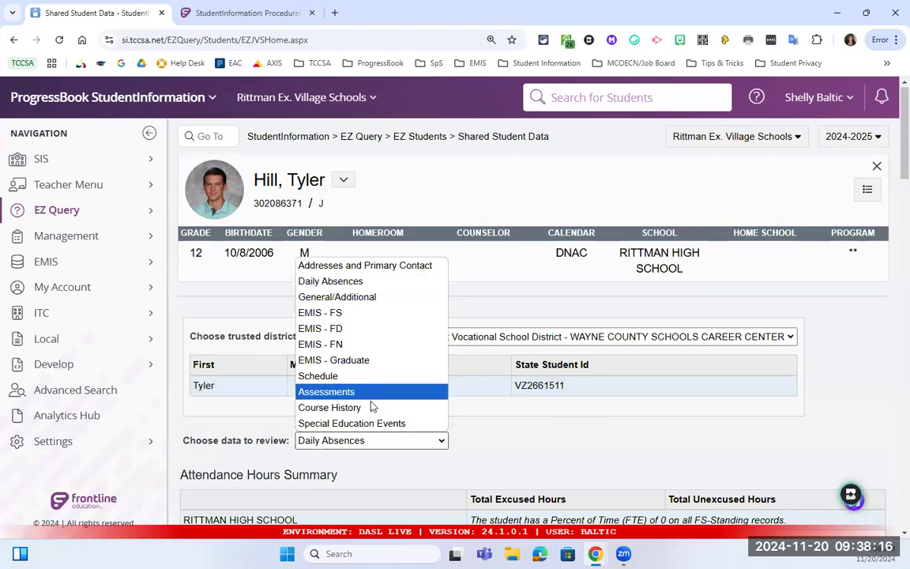
{"action": "left_click", "coordinate": [367, 409]}
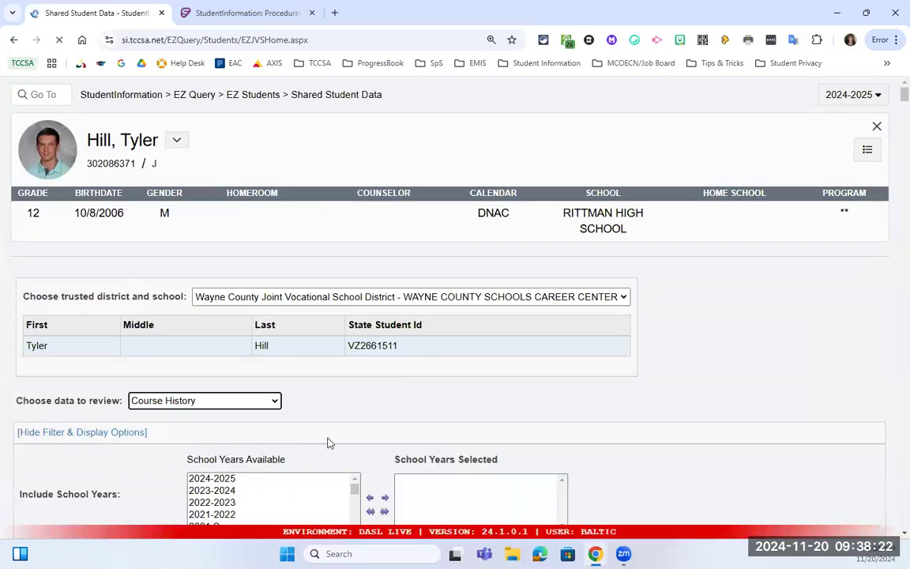
{"action": "scroll", "coordinate": [342, 432], "scroll_direction": "down", "scroll_amount": 3}
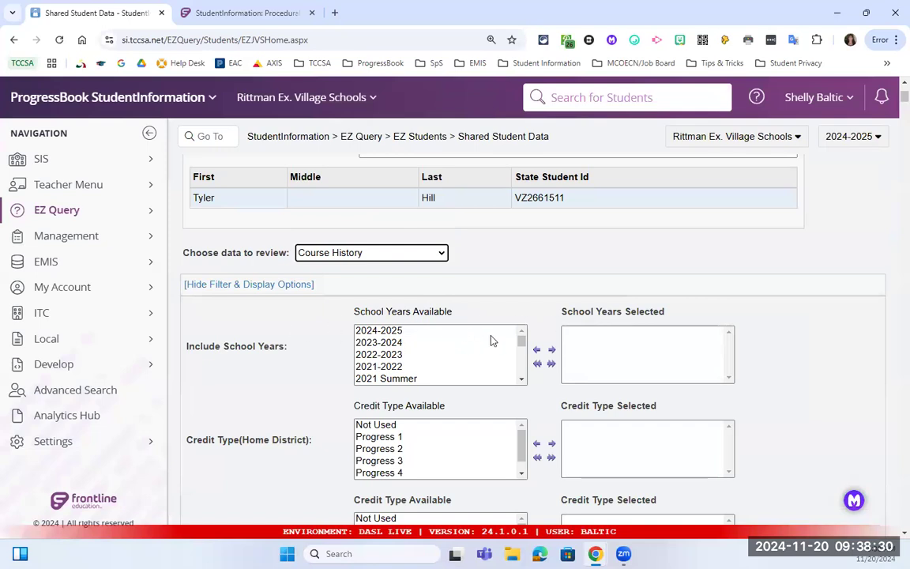
{"action": "scroll", "coordinate": [447, 336], "scroll_direction": "down", "scroll_amount": 1}
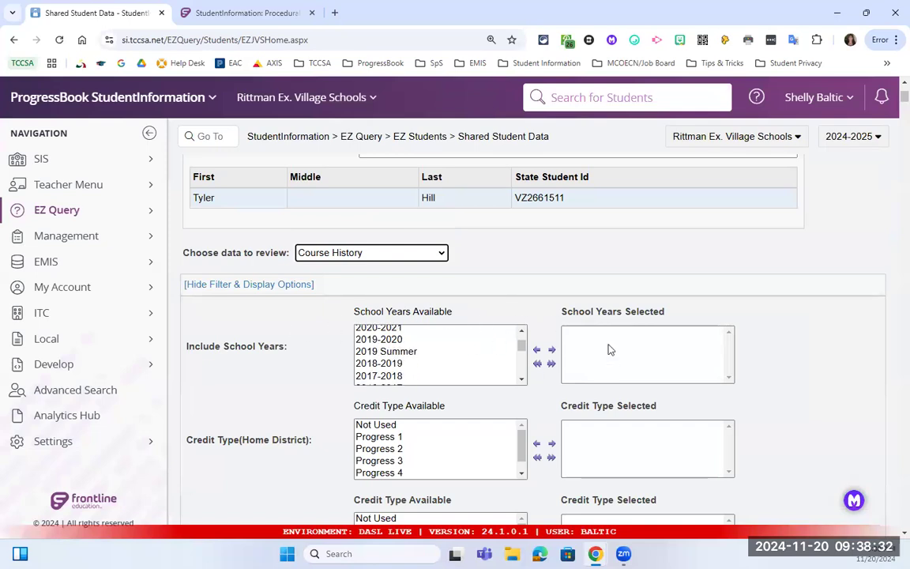
{"action": "scroll", "coordinate": [553, 348], "scroll_direction": "down", "scroll_amount": 2}
{"action": "scroll", "coordinate": [482, 332], "scroll_direction": "down", "scroll_amount": 1}
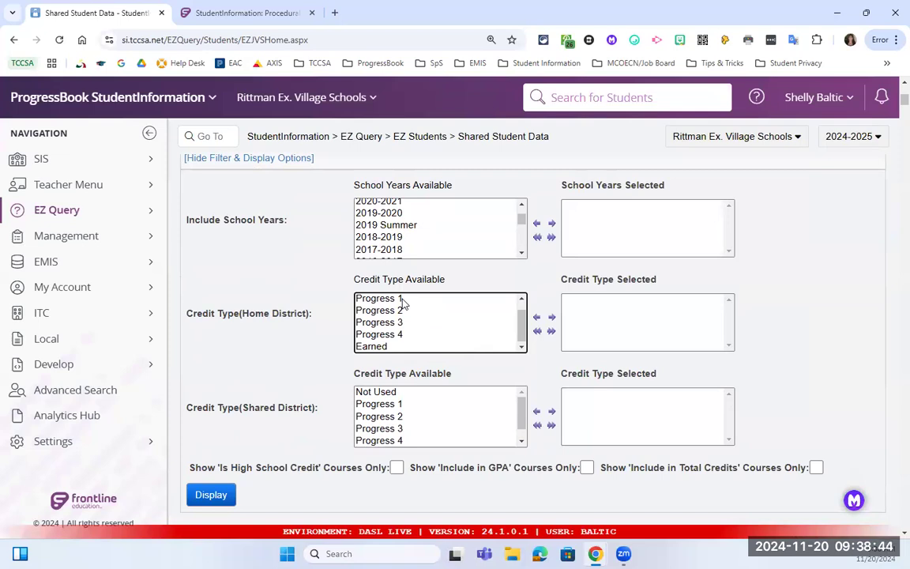
Add Earned to the home district's selected credit types.
{"action": "left_click", "coordinate": [387, 348]}
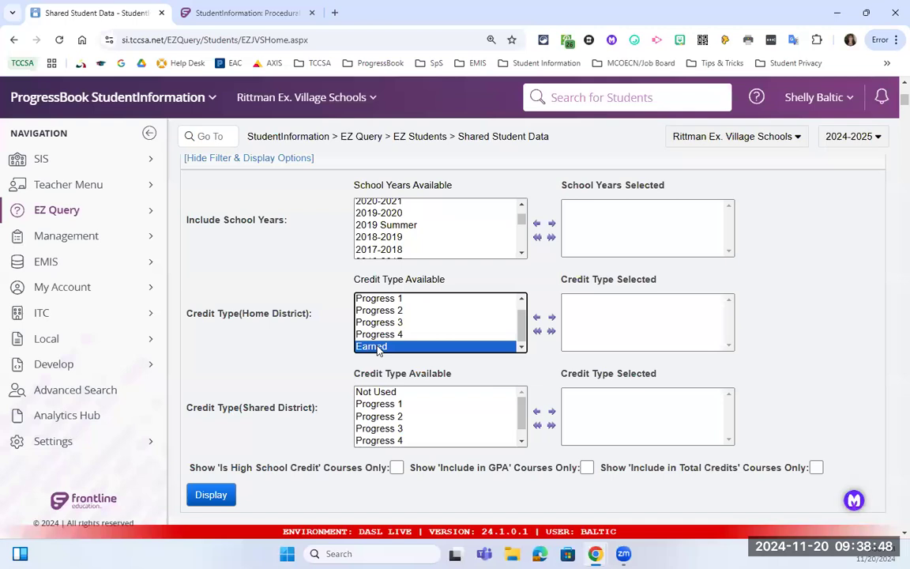
{"action": "left_click", "coordinate": [551, 317]}
{"action": "scroll", "coordinate": [561, 321], "scroll_direction": "down", "scroll_amount": 3}
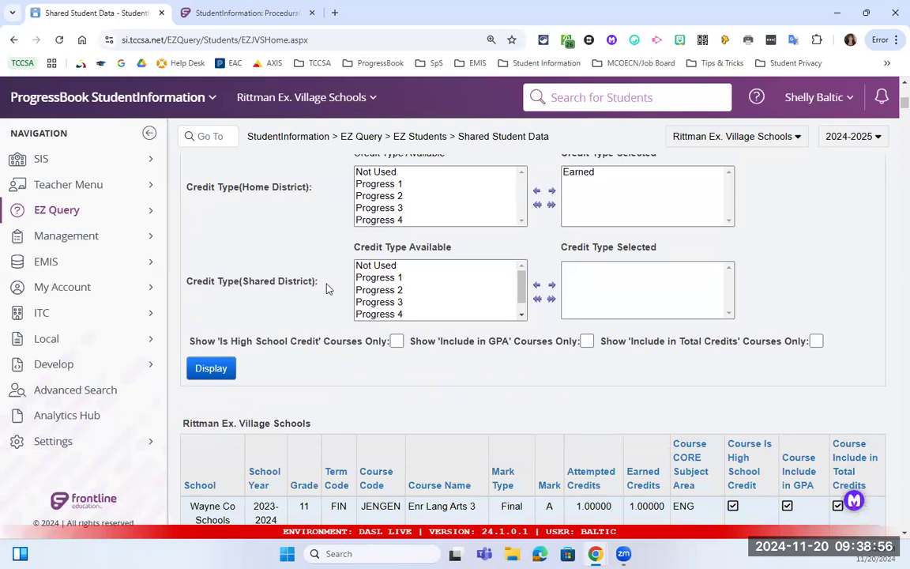
Move Earned into the shared district's Credit Type Selected list and review the course history.
{"action": "left_click", "coordinate": [405, 279]}
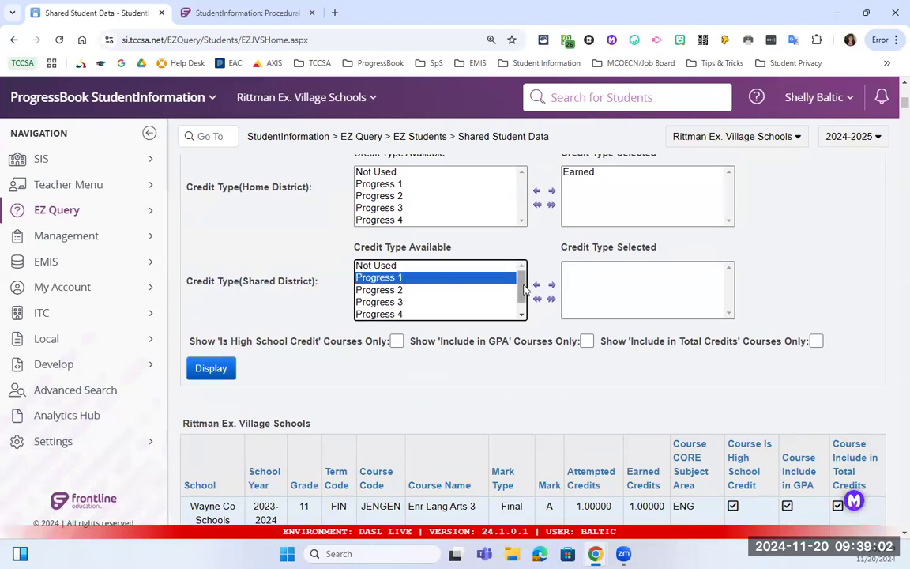
{"action": "scroll", "coordinate": [474, 308], "scroll_direction": "down", "scroll_amount": 1}
{"action": "left_click", "coordinate": [376, 316]}
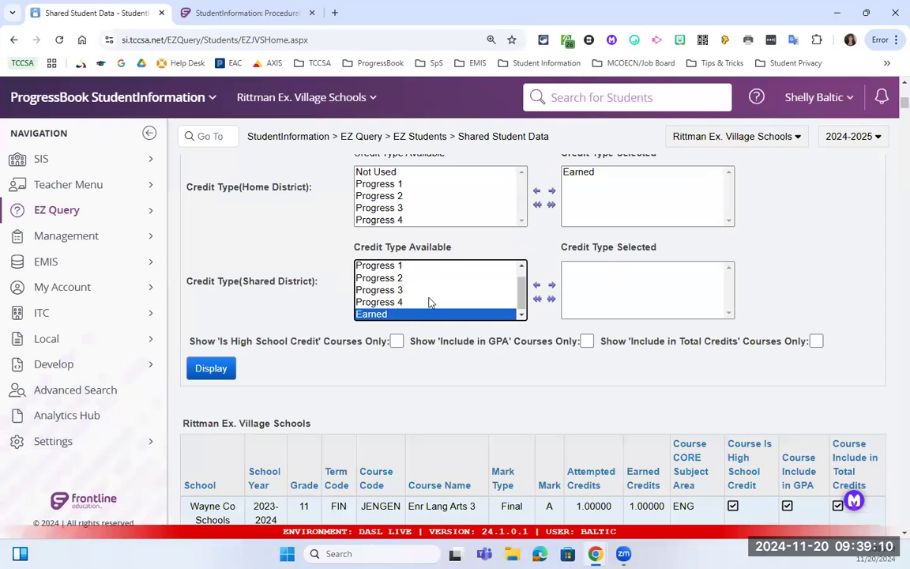
{"action": "double_click", "coordinate": [391, 316]}
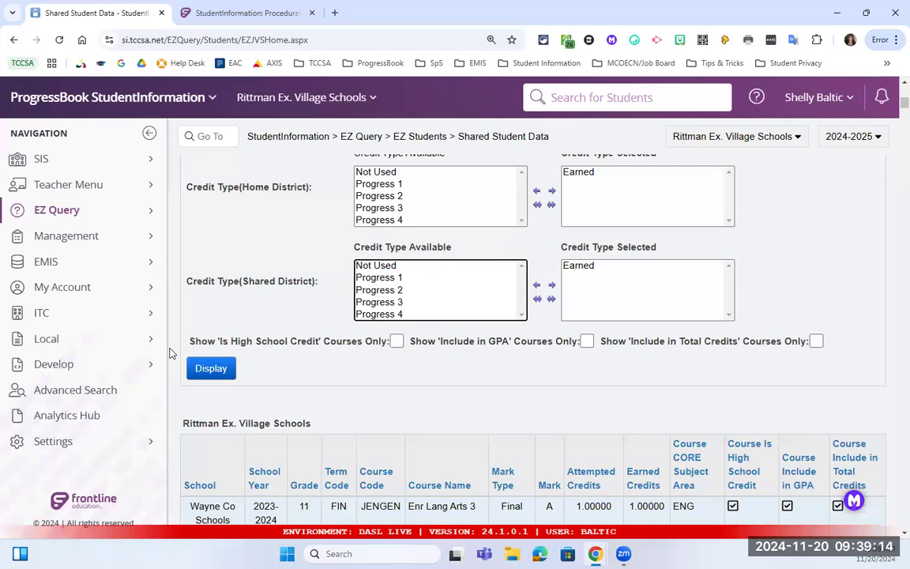
{"action": "scroll", "coordinate": [278, 324], "scroll_direction": "down", "scroll_amount": 1}
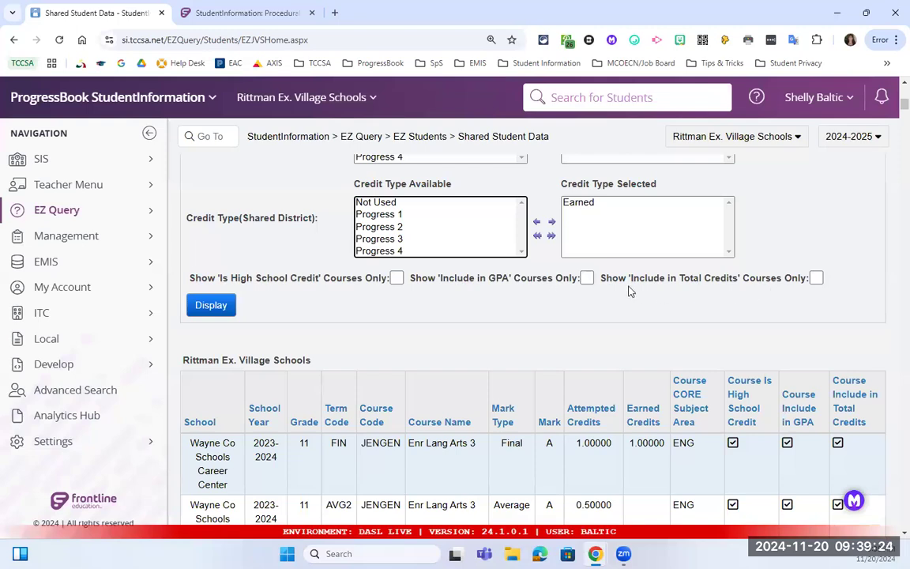
{"action": "scroll", "coordinate": [550, 183], "scroll_direction": "up", "scroll_amount": 3}
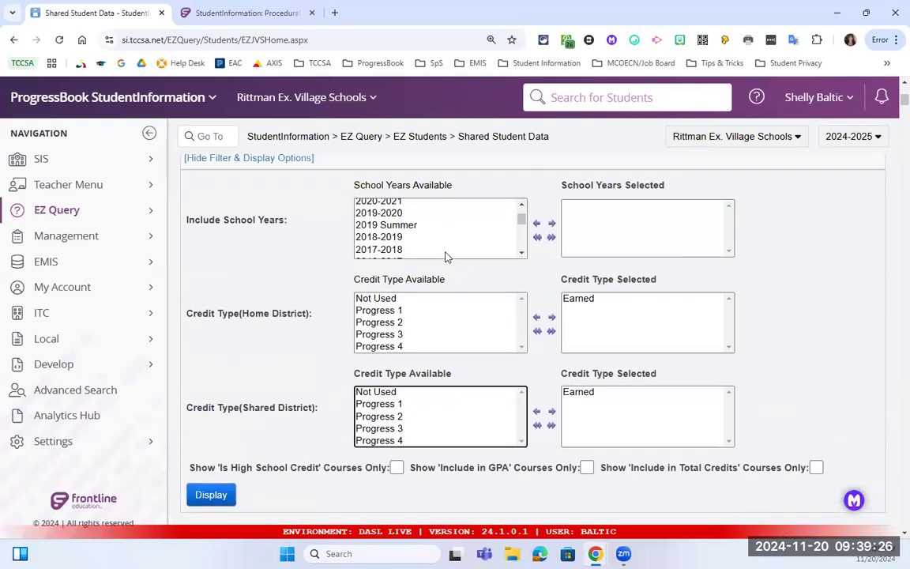
{"action": "scroll", "coordinate": [445, 254], "scroll_direction": "up", "scroll_amount": 2}
{"action": "scroll", "coordinate": [553, 284], "scroll_direction": "up", "scroll_amount": 2}
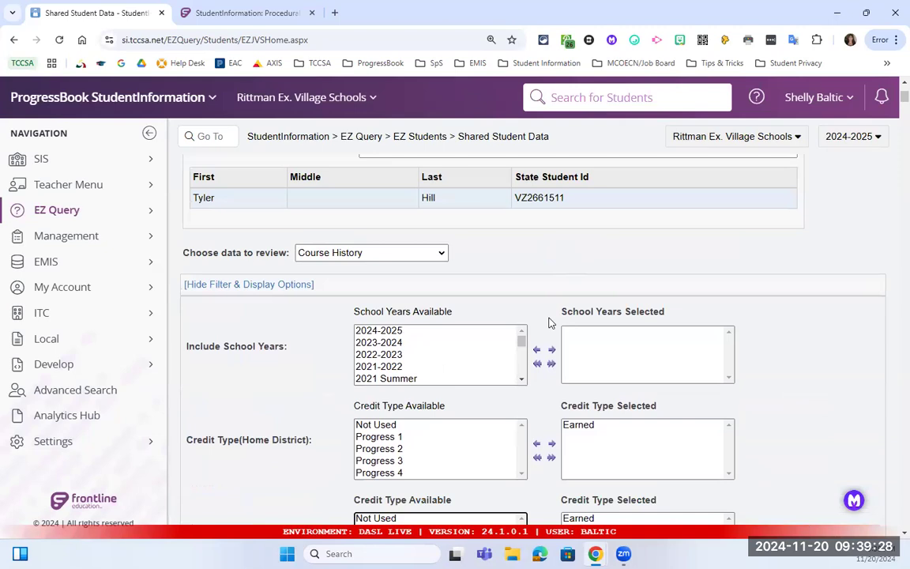
{"action": "scroll", "coordinate": [549, 319], "scroll_direction": "down", "scroll_amount": 5}
{"action": "scroll", "coordinate": [553, 327], "scroll_direction": "down", "scroll_amount": 1}
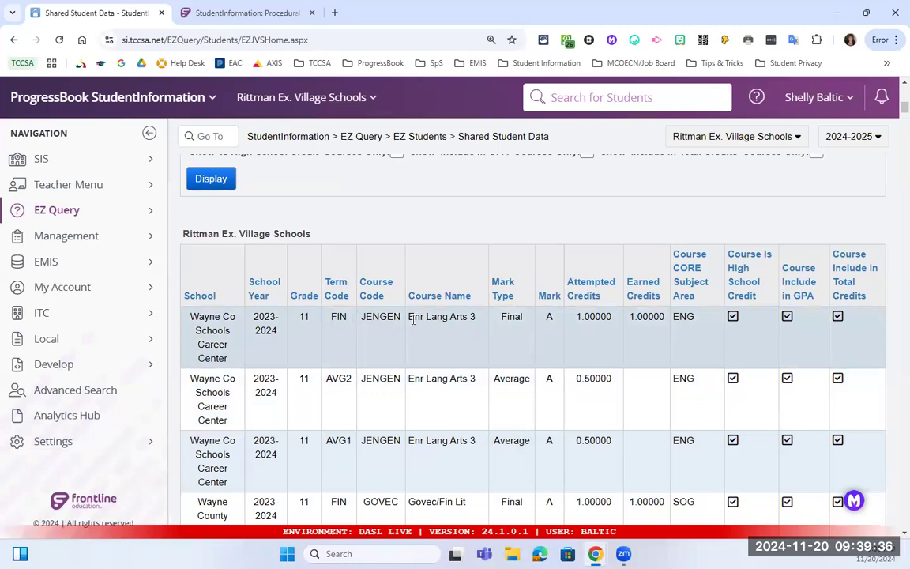
Rerun the Shared Student Data course history, keeping Final marks and the earned-credit filter.
{"action": "left_click_drag", "start_coordinate": [506, 318], "coordinate": [522, 316]}
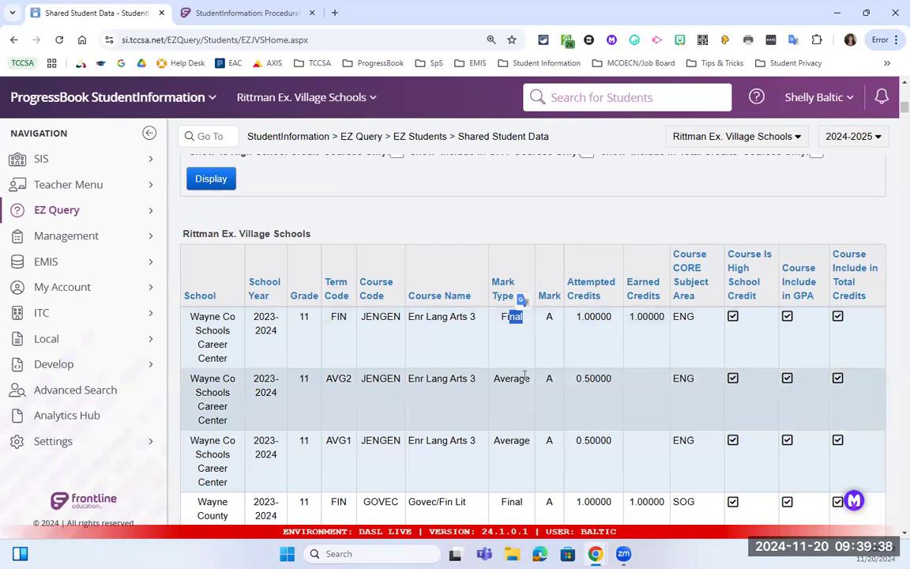
{"action": "scroll", "coordinate": [494, 300], "scroll_direction": "up", "scroll_amount": 3}
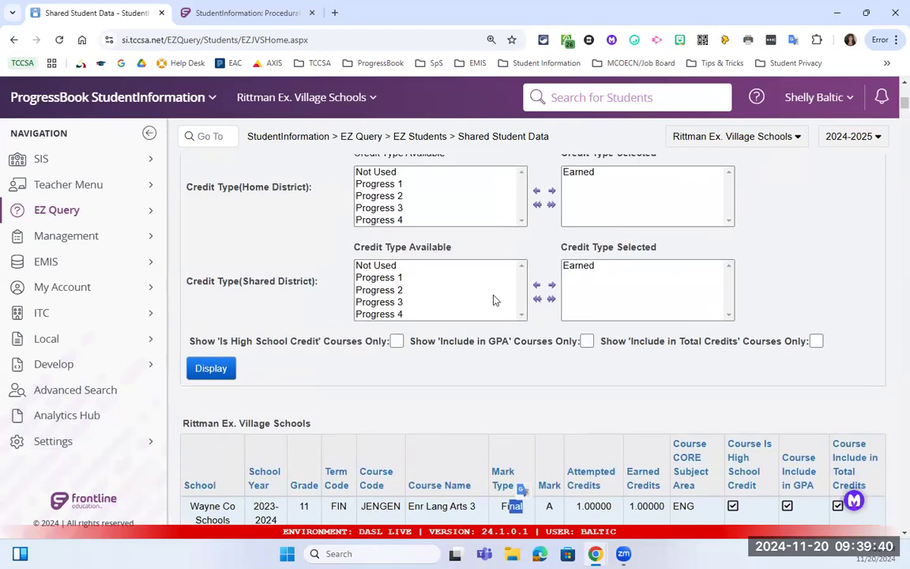
{"action": "scroll", "coordinate": [481, 282], "scroll_direction": "down", "scroll_amount": 1}
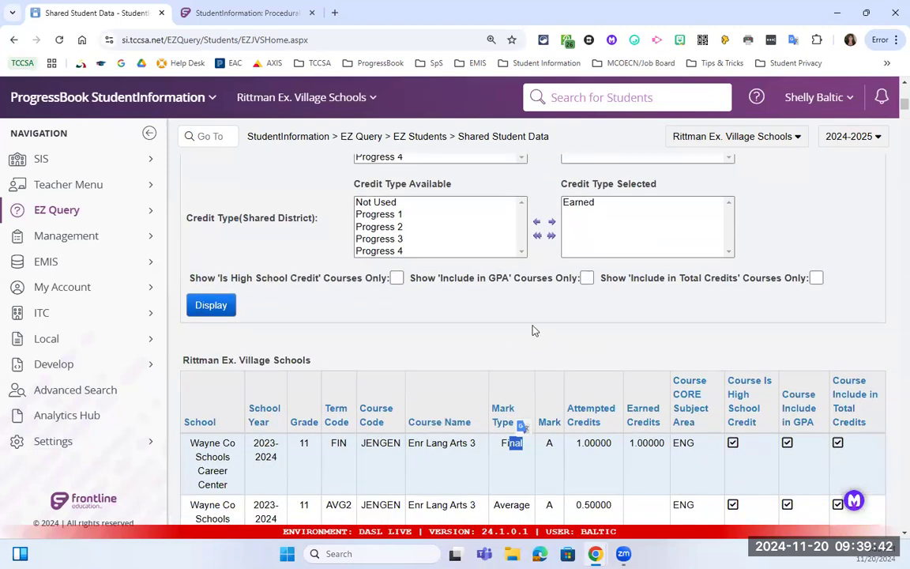
{"action": "left_click", "coordinate": [221, 305]}
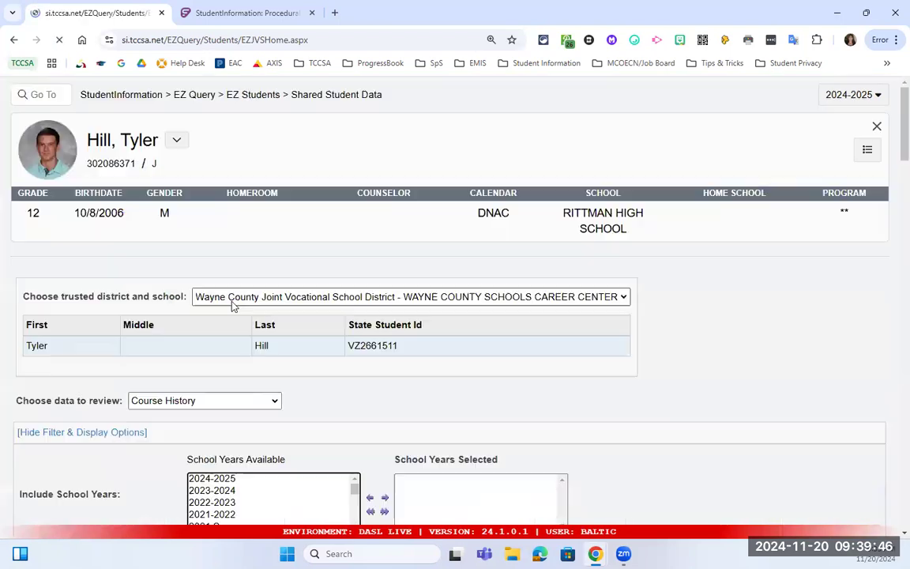
Review the results, including 2023-2024 Career Center Engines/Fuel at 1.87500 credits and Rittman's STEM Technologies.
{"action": "scroll", "coordinate": [466, 315], "scroll_direction": "down", "scroll_amount": 8}
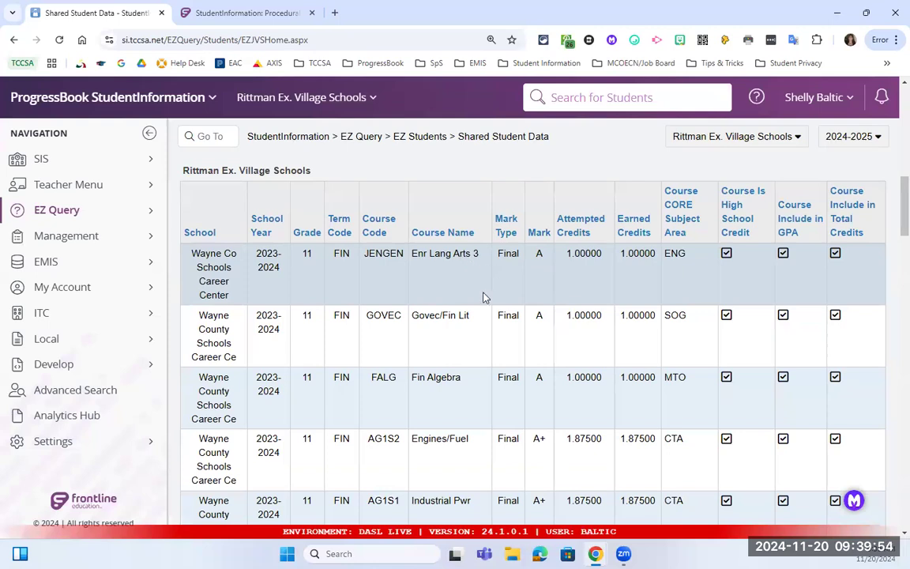
{"action": "scroll", "coordinate": [510, 312], "scroll_direction": "down", "scroll_amount": 1}
{"action": "scroll", "coordinate": [517, 316], "scroll_direction": "down", "scroll_amount": 4}
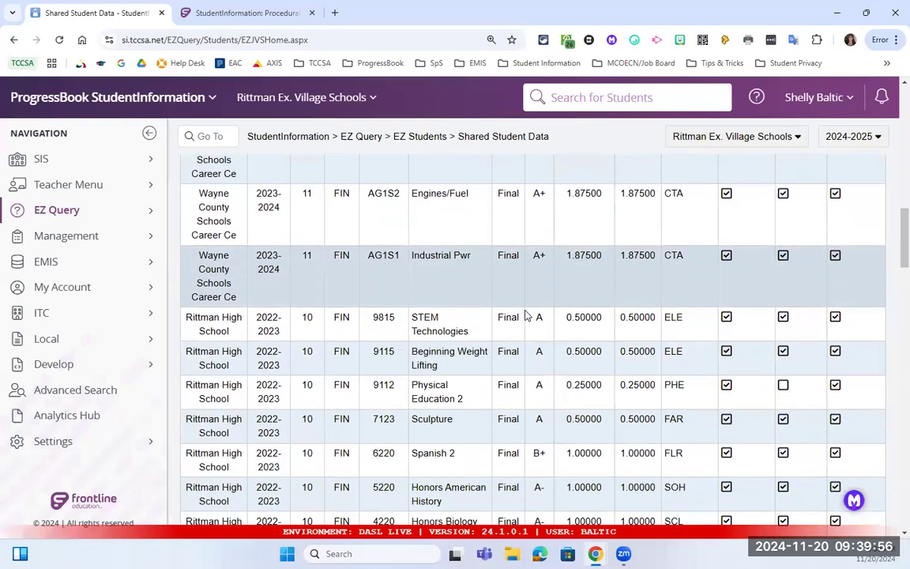
{"action": "scroll", "coordinate": [526, 313], "scroll_direction": "down", "scroll_amount": 2}
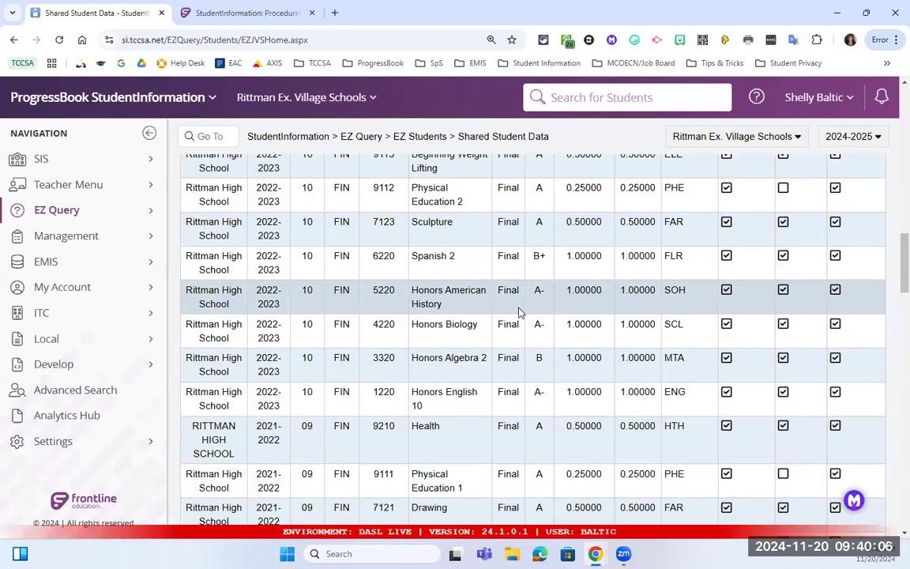
{"action": "scroll", "coordinate": [550, 217], "scroll_direction": "up", "scroll_amount": 5}
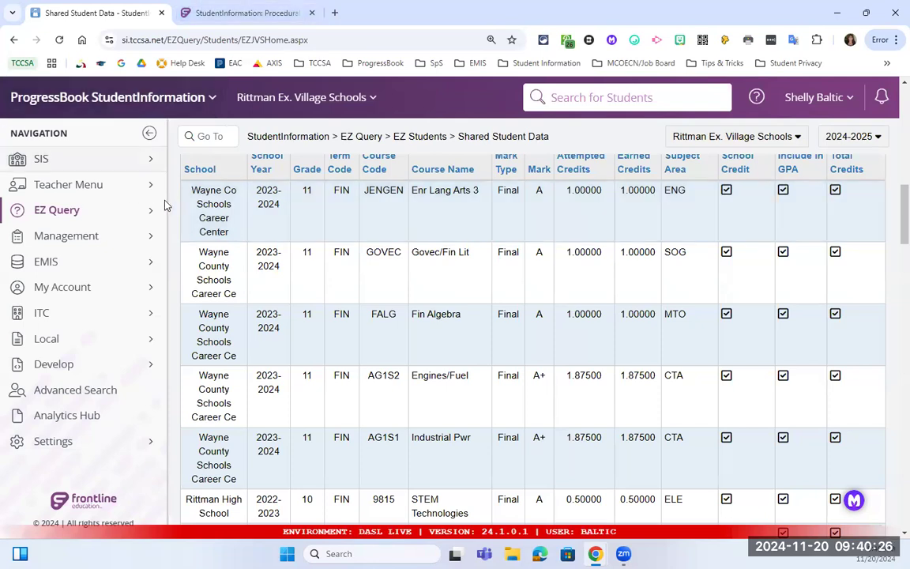
{"action": "left_click", "coordinate": [136, 214]}
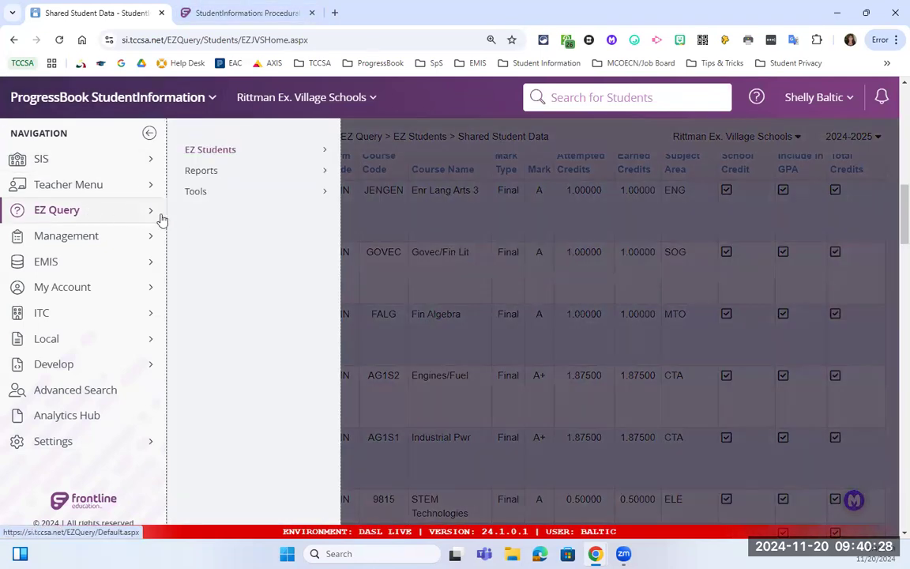
Go to EZ Query > EZ Students > Course History.
{"action": "left_click", "coordinate": [229, 149]}
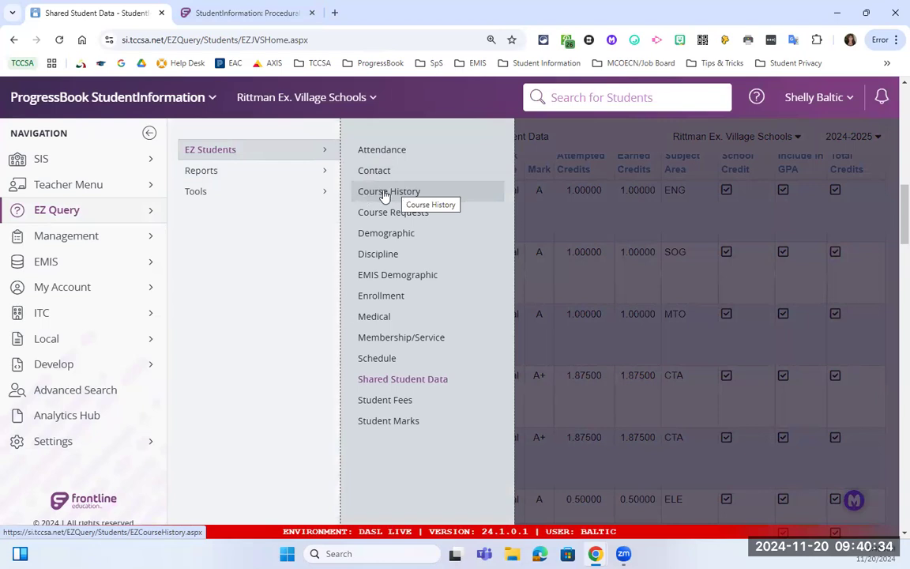
{"action": "left_click", "coordinate": [384, 196]}
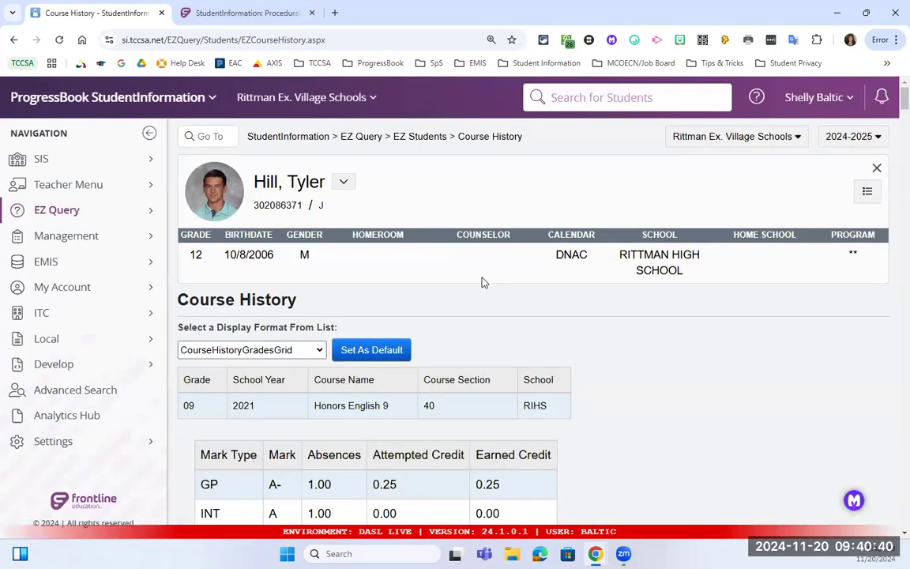
Try the CourseHistoryGradesGridFinal format, then switch back to CourseHistoryGradesGrid.
{"action": "scroll", "coordinate": [469, 271], "scroll_direction": "down", "scroll_amount": 1}
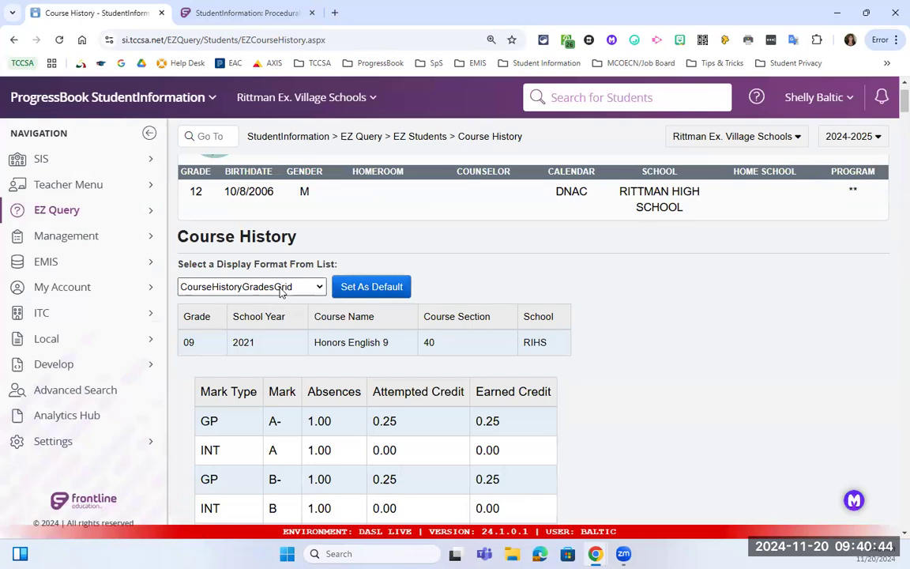
{"action": "left_click", "coordinate": [281, 288]}
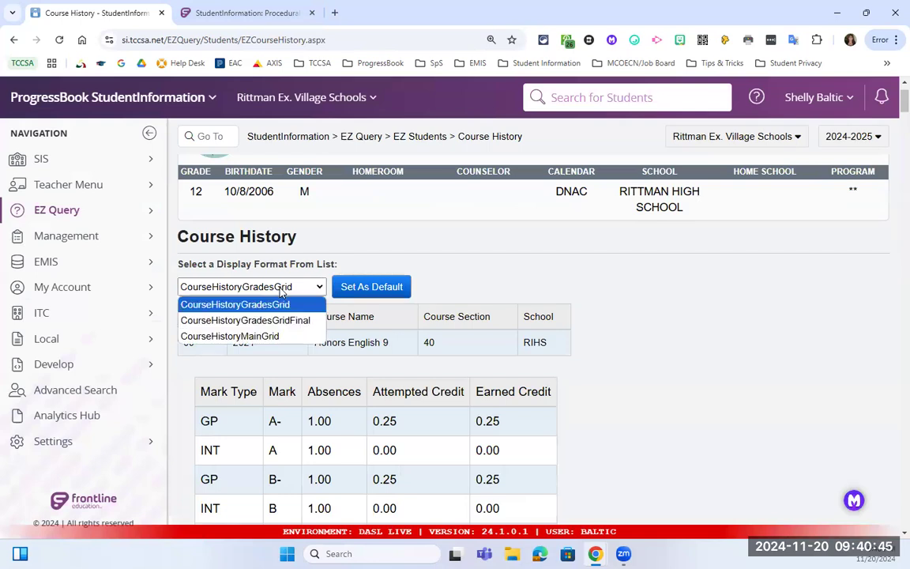
{"action": "left_click", "coordinate": [311, 327]}
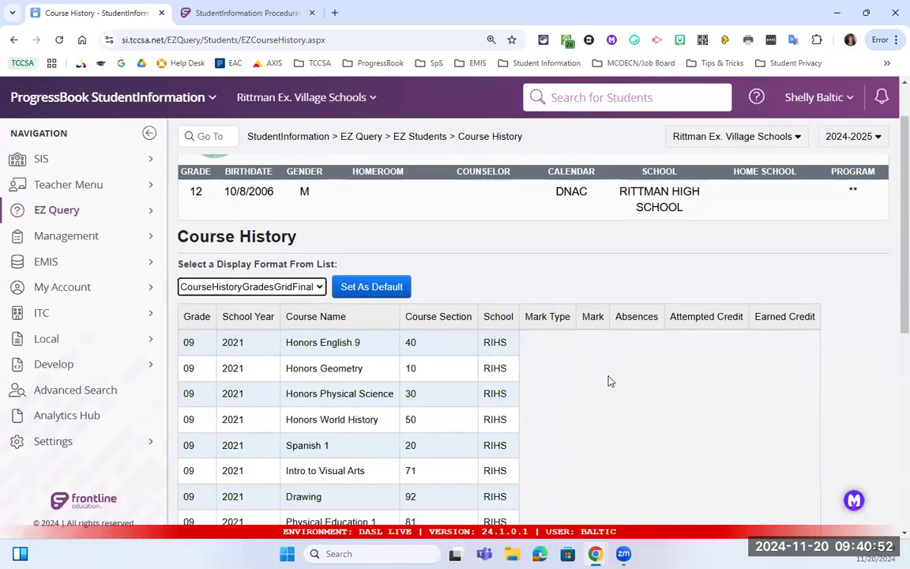
{"action": "scroll", "coordinate": [553, 367], "scroll_direction": "up", "scroll_amount": 1}
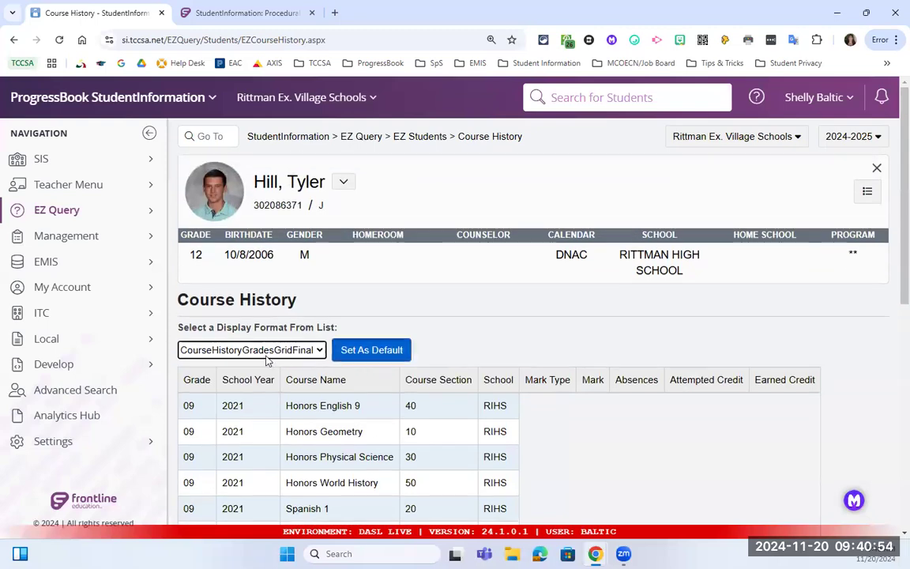
{"action": "left_click", "coordinate": [265, 350]}
{"action": "left_click", "coordinate": [316, 365]}
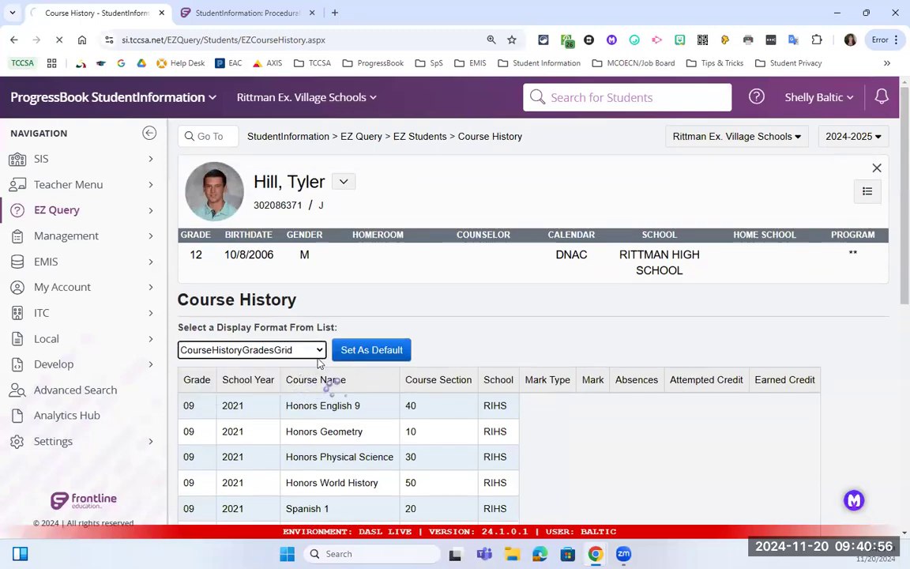
Scroll the 2021 grade 9 courses to review Honors English 9's marks, absences and credits.
{"action": "scroll", "coordinate": [395, 350], "scroll_direction": "down", "scroll_amount": 1}
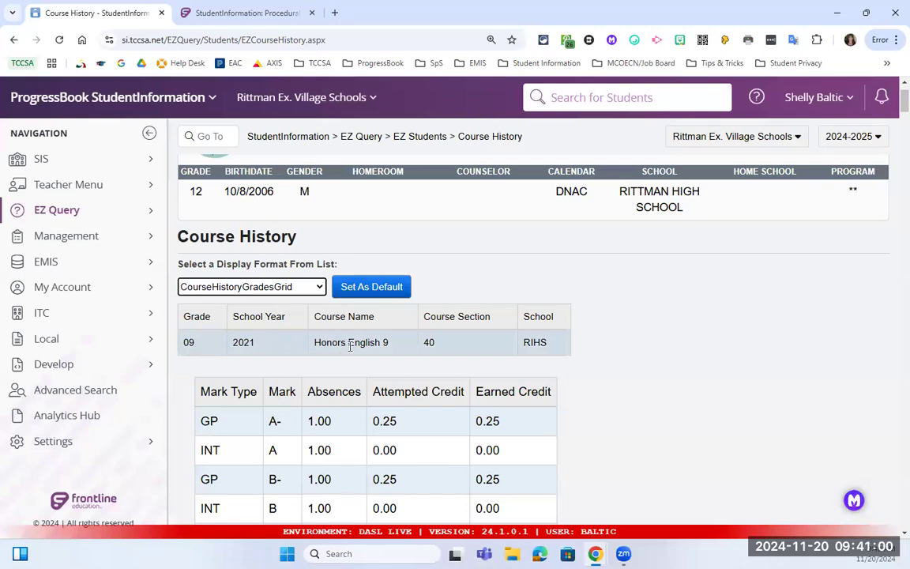
{"action": "scroll", "coordinate": [341, 357], "scroll_direction": "down", "scroll_amount": 2}
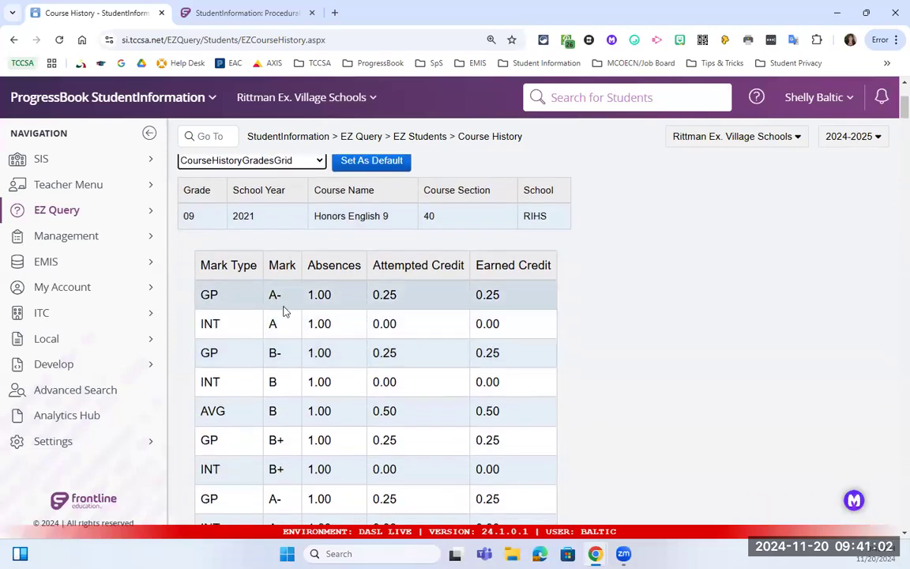
{"action": "scroll", "coordinate": [256, 297], "scroll_direction": "down", "scroll_amount": 1}
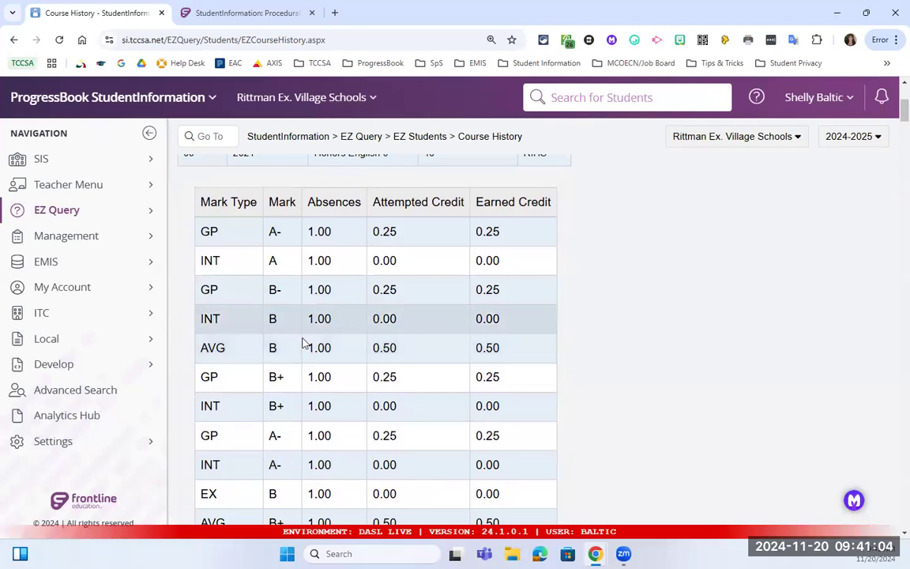
{"action": "scroll", "coordinate": [309, 345], "scroll_direction": "down", "scroll_amount": 2}
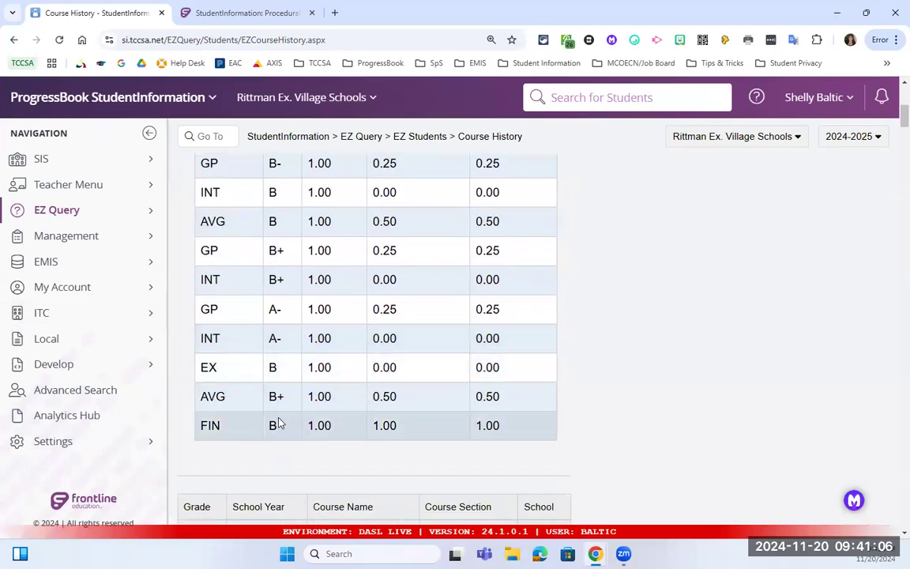
{"action": "scroll", "coordinate": [291, 419], "scroll_direction": "down", "scroll_amount": 3}
{"action": "left_click_drag", "start_coordinate": [311, 353], "coordinate": [392, 352]}
{"action": "scroll", "coordinate": [363, 351], "scroll_direction": "down", "scroll_amount": 2}
{"action": "scroll", "coordinate": [363, 352], "scroll_direction": "down", "scroll_amount": 5}
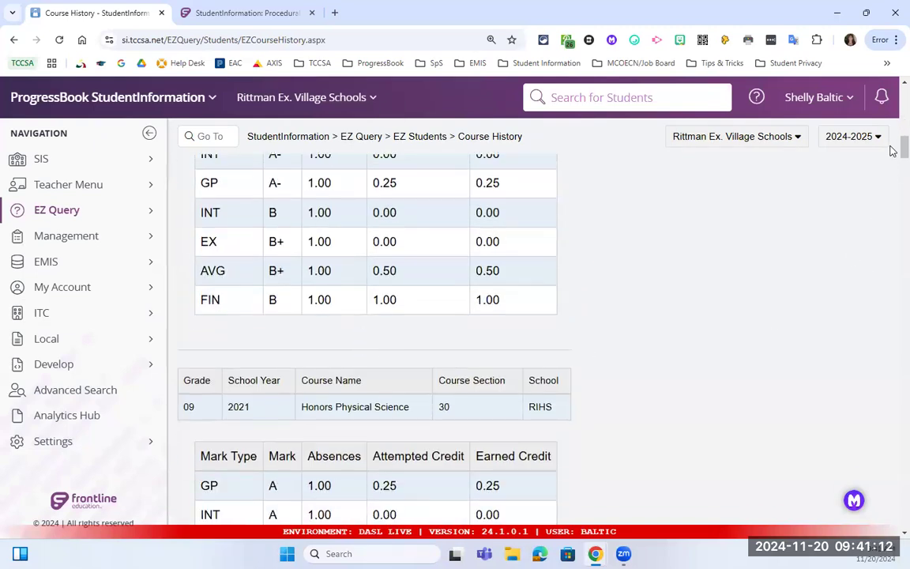
{"action": "scroll", "coordinate": [551, 382], "scroll_direction": "down", "scroll_amount": 5}
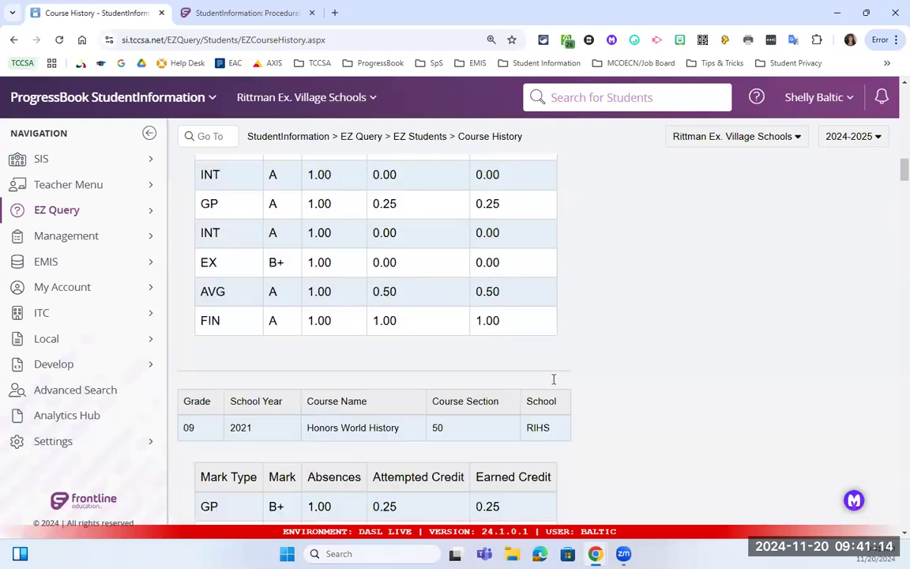
{"action": "scroll", "coordinate": [561, 370], "scroll_direction": "up", "scroll_amount": 15}
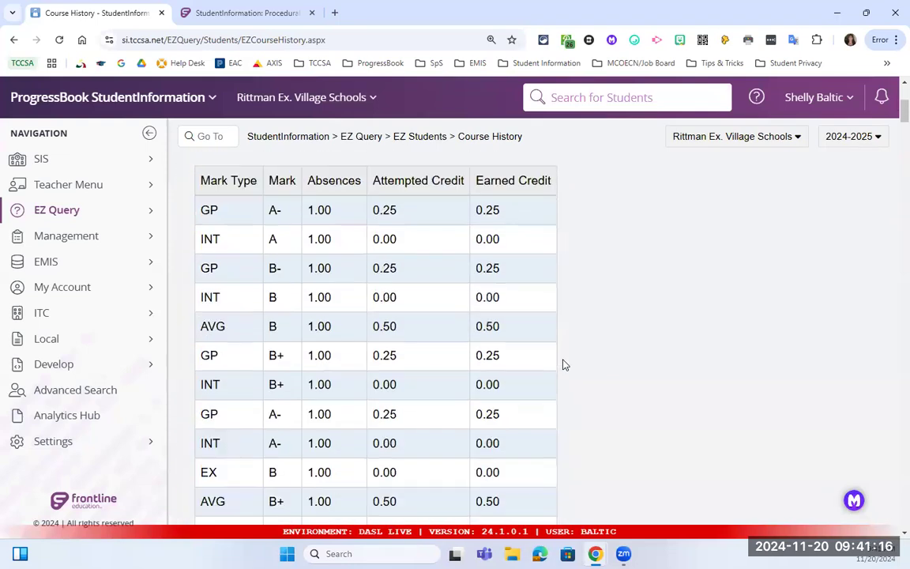
{"action": "scroll", "coordinate": [566, 362], "scroll_direction": "up", "scroll_amount": 4}
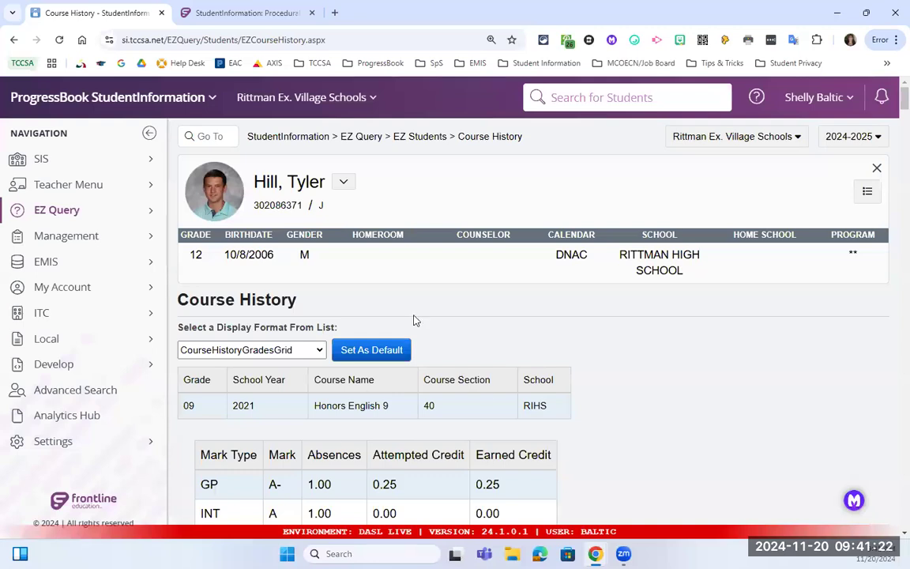
{"action": "left_click_drag", "start_coordinate": [548, 406], "coordinate": [521, 412]}
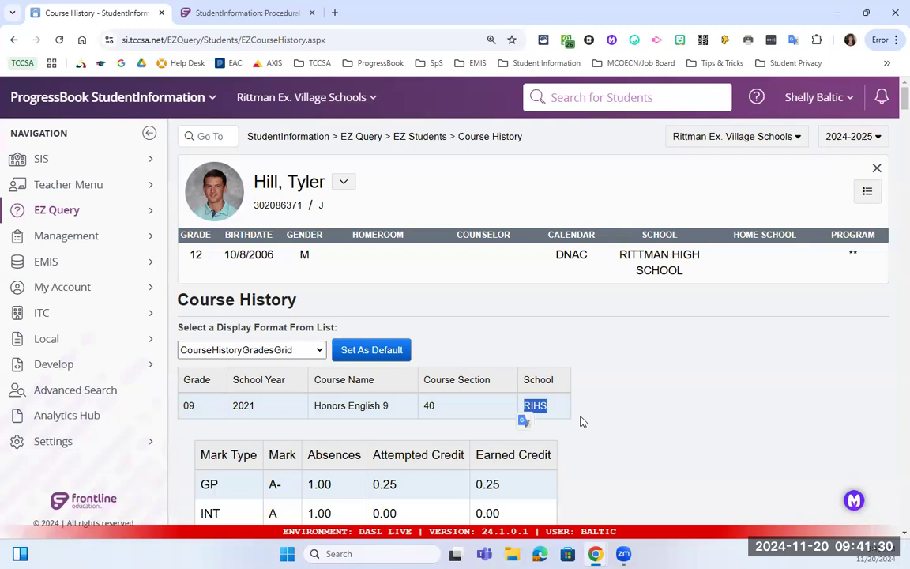
{"action": "left_click", "coordinate": [522, 350]}
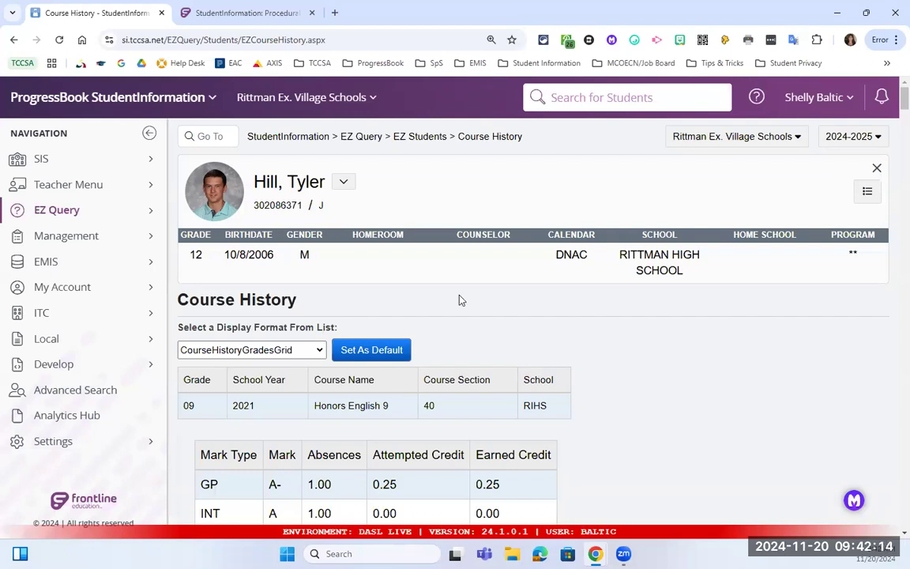
Switch the organization to TCCSA Test District.
{"action": "left_click", "coordinate": [275, 96]}
{"action": "left_click", "coordinate": [271, 166]}
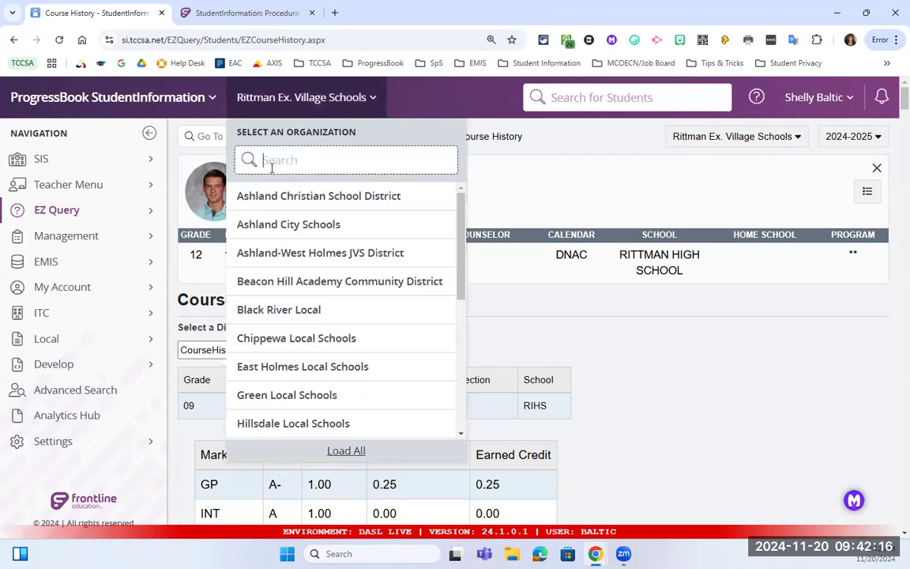
{"action": "type", "text": "tcc"}
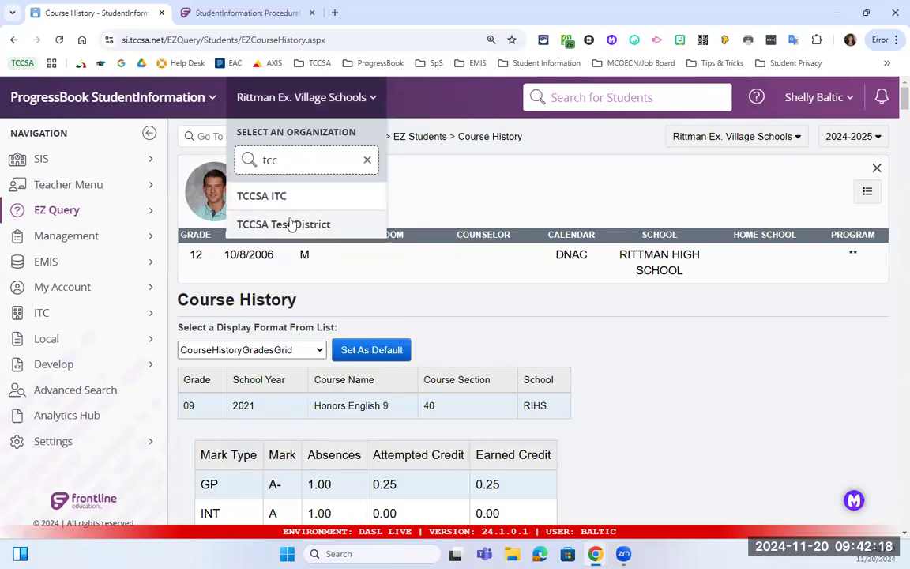
{"action": "left_click", "coordinate": [291, 223]}
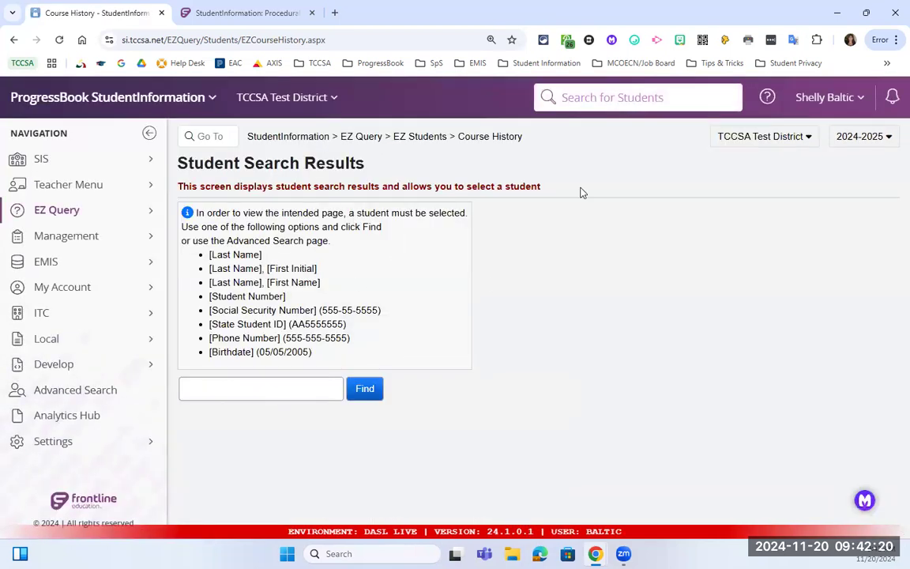
From the StudentInformation home page, search Go To for 'gpa' screens.
{"action": "left_click", "coordinate": [282, 139]}
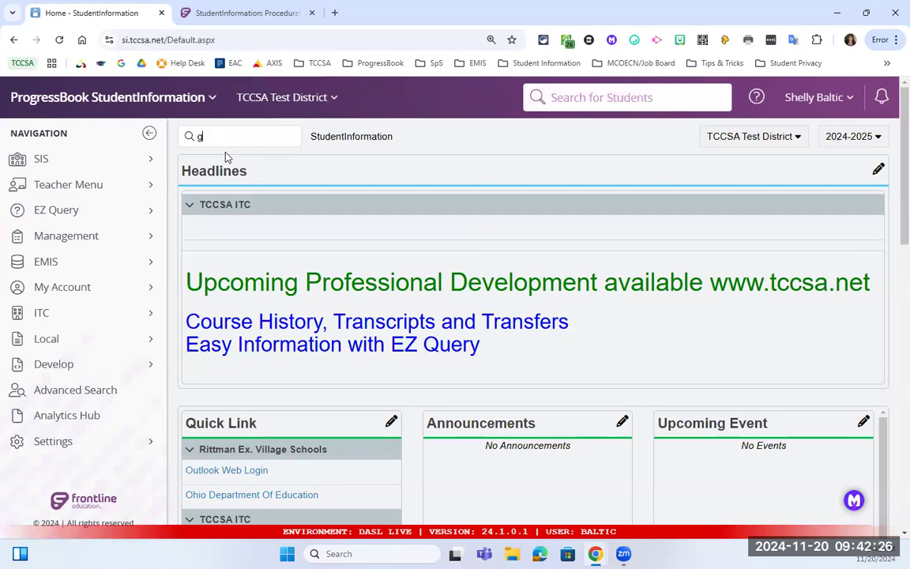
{"action": "key", "text": "Return"}
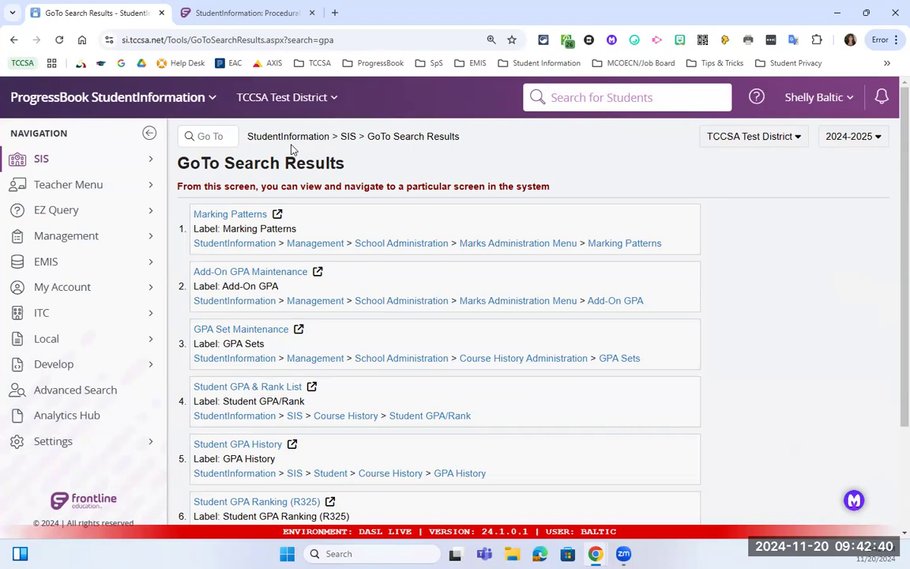
{"action": "left_click", "coordinate": [334, 12]}
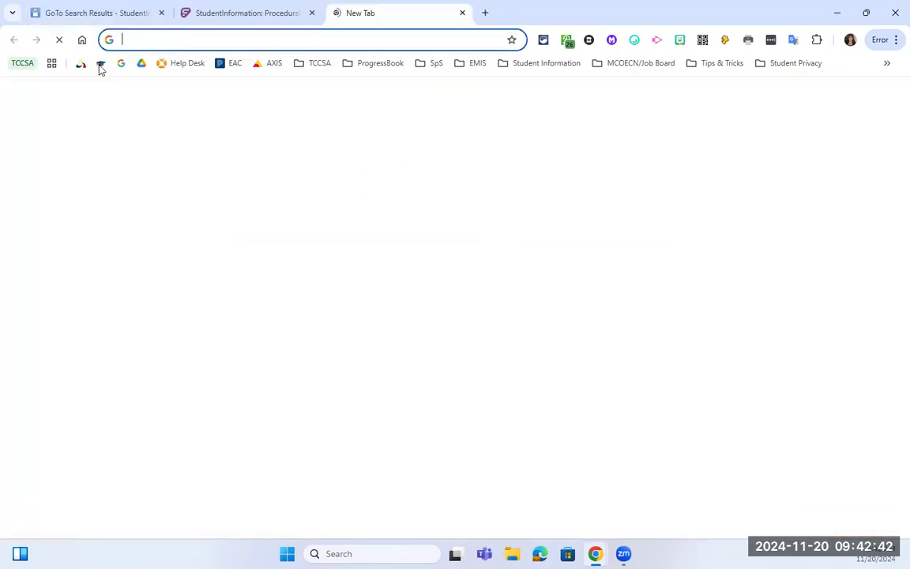
Browse the TCCSA Student Services page's SI/DASL Training Videos, then return to the GPA search results.
{"action": "left_click", "coordinate": [81, 64]}
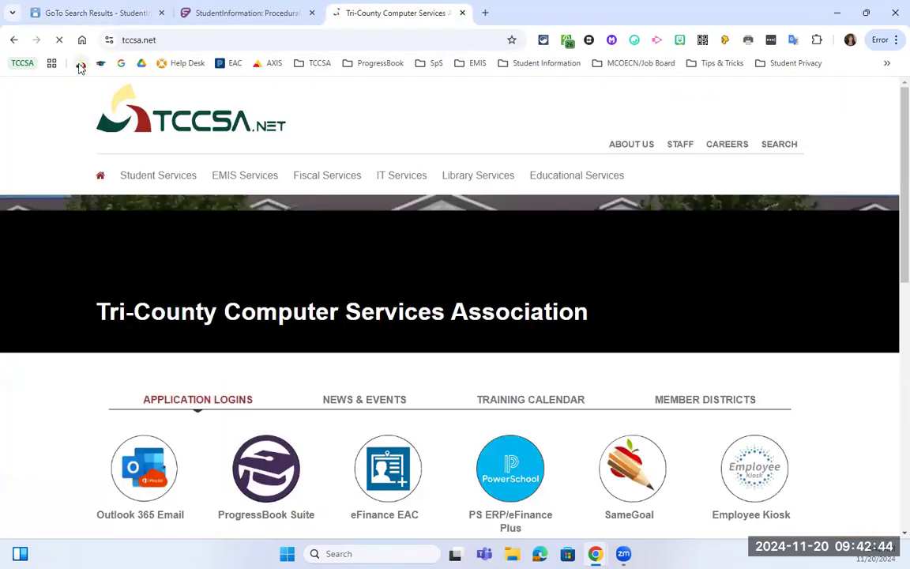
{"action": "left_click", "coordinate": [182, 188]}
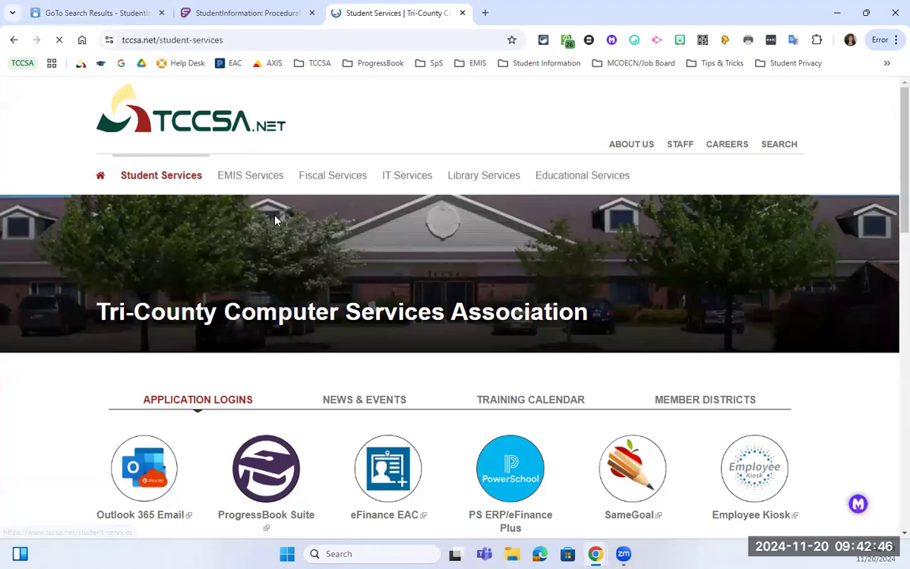
{"action": "scroll", "coordinate": [308, 260], "scroll_direction": "down", "scroll_amount": 3}
{"action": "scroll", "coordinate": [169, 215], "scroll_direction": "down", "scroll_amount": 2}
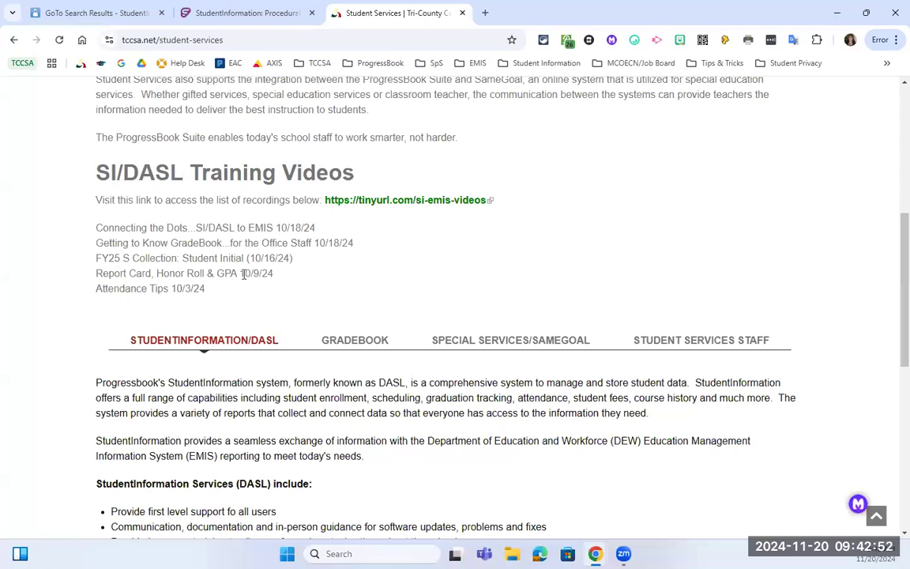
{"action": "left_click", "coordinate": [96, 14]}
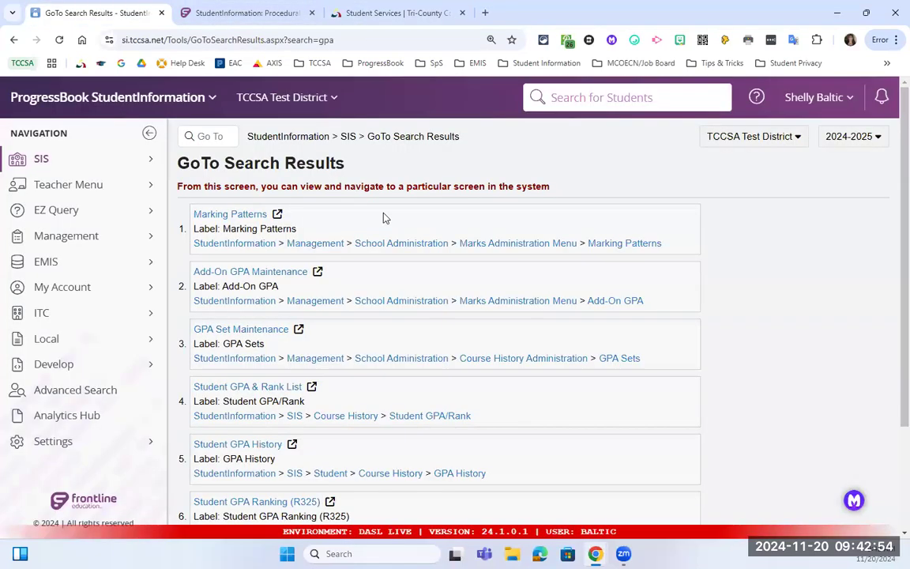
Open GPA Set Maintenance for TCCSA Test High School and edit the Cumulative 4.0 scale set.
{"action": "left_click", "coordinate": [258, 327]}
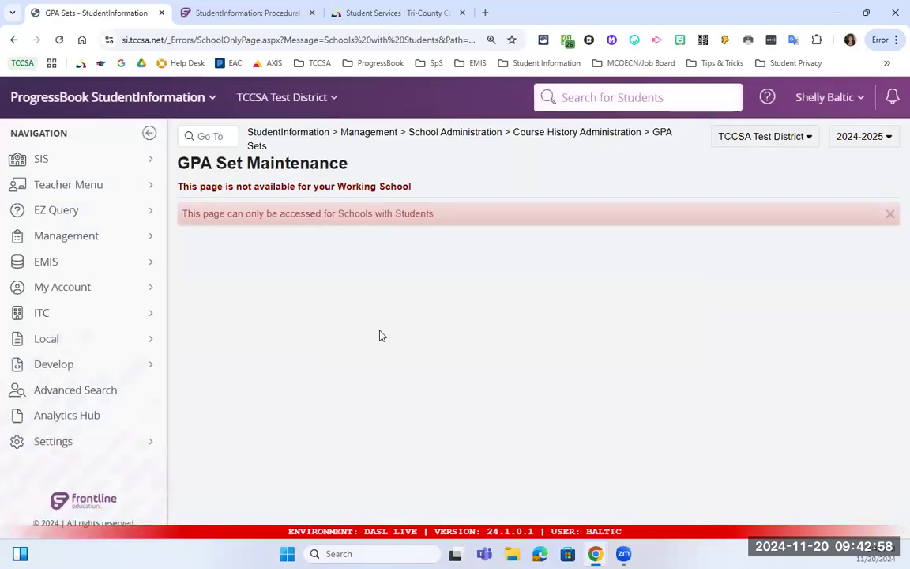
{"action": "left_click", "coordinate": [754, 141]}
{"action": "left_click", "coordinate": [744, 201]}
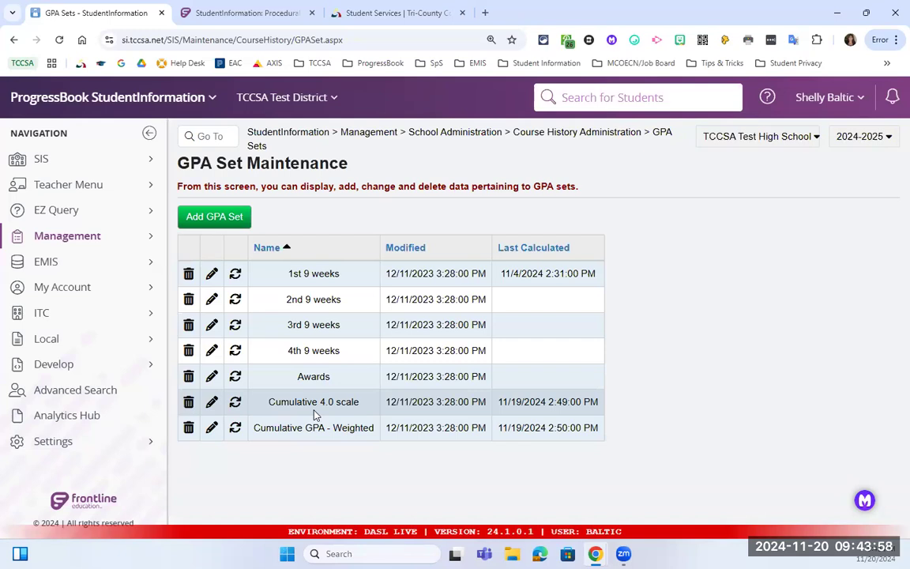
{"action": "left_click", "coordinate": [208, 405]}
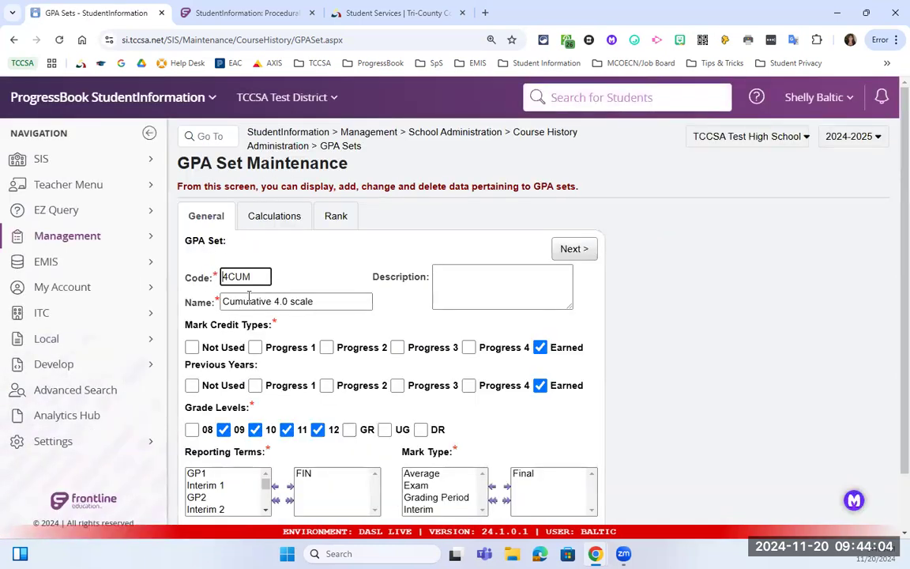
Review 4CUM's General settings: Earned credit for current and previous years, FIN reporting term.
{"action": "scroll", "coordinate": [238, 260], "scroll_direction": "down", "scroll_amount": 1}
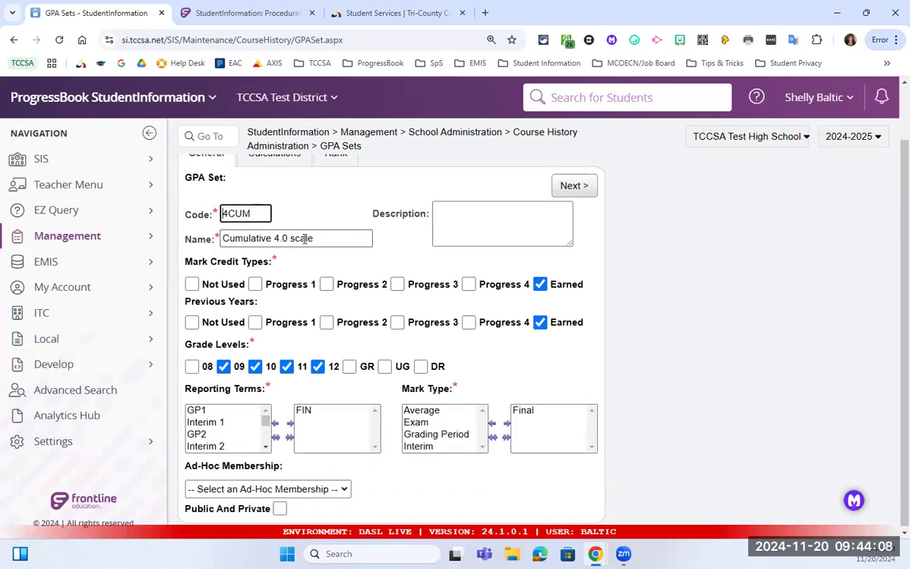
{"action": "left_click_drag", "start_coordinate": [186, 266], "coordinate": [272, 266]}
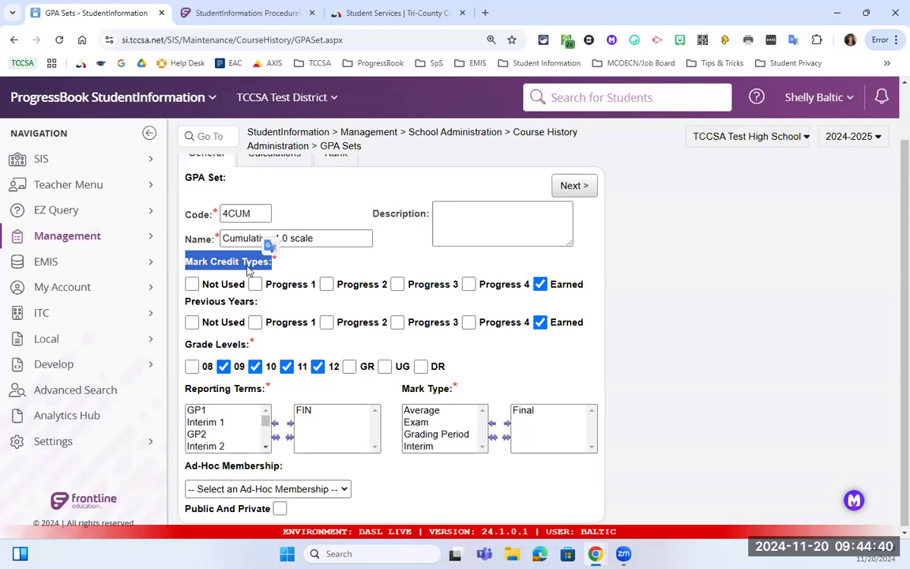
{"action": "left_click_drag", "start_coordinate": [185, 302], "coordinate": [259, 305]}
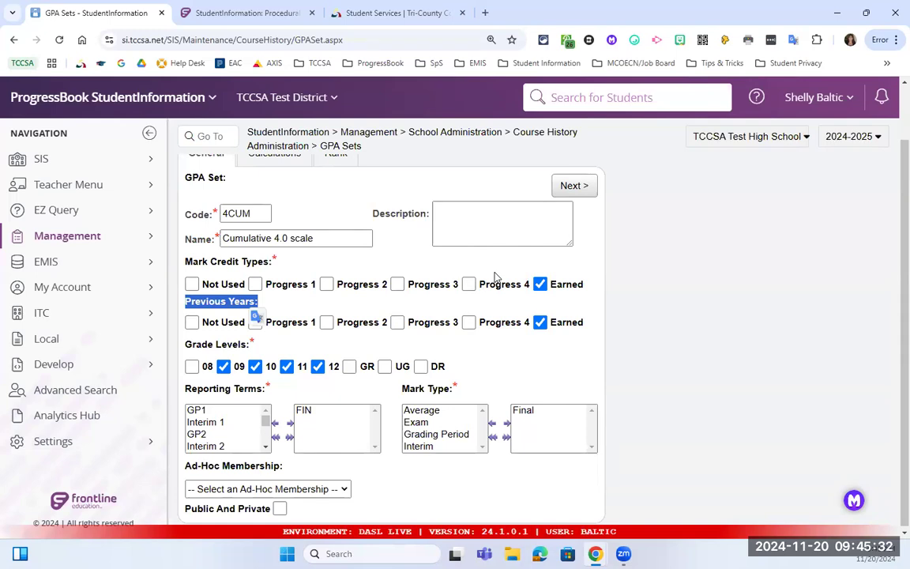
{"action": "scroll", "coordinate": [494, 278], "scroll_direction": "down", "scroll_amount": 1}
On the Calculations tab, check the formula and missing-marks options, keeping STDA and Ignore Mark.
{"action": "left_click", "coordinate": [574, 186]}
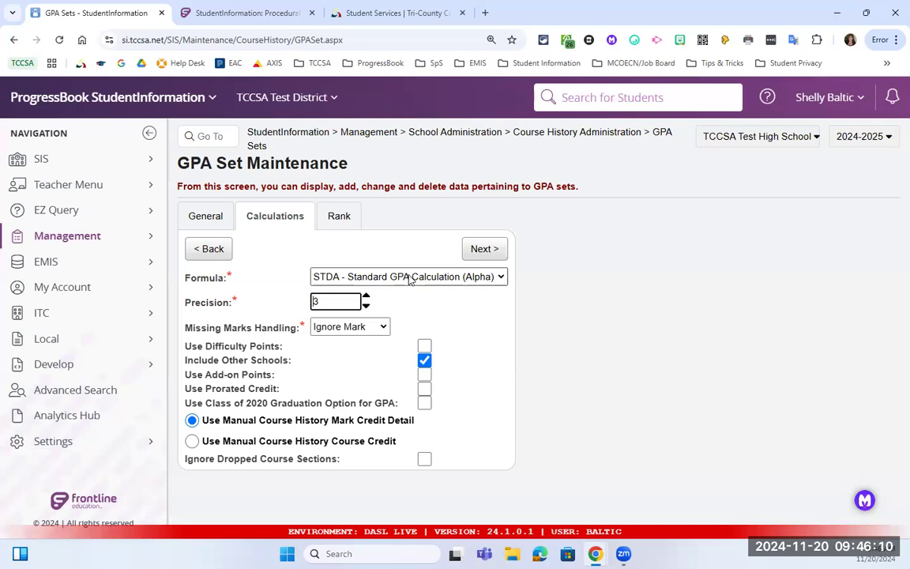
{"action": "left_click", "coordinate": [411, 278]}
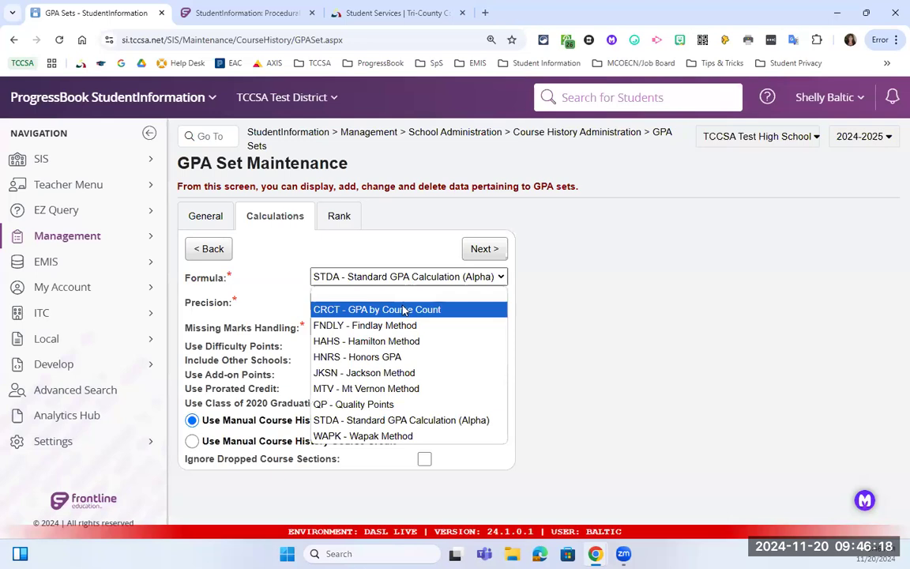
{"action": "left_click", "coordinate": [540, 288]}
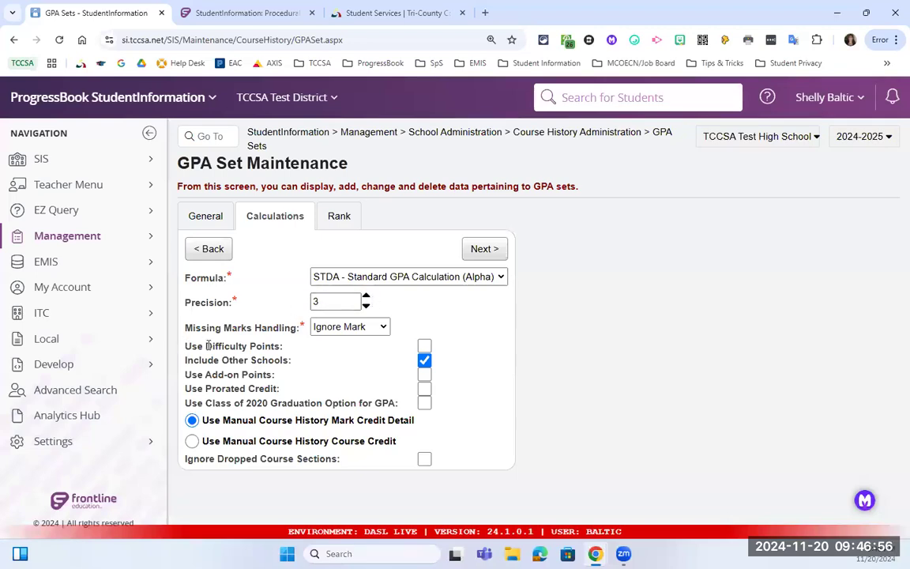
{"action": "left_click_drag", "start_coordinate": [184, 326], "coordinate": [303, 333]}
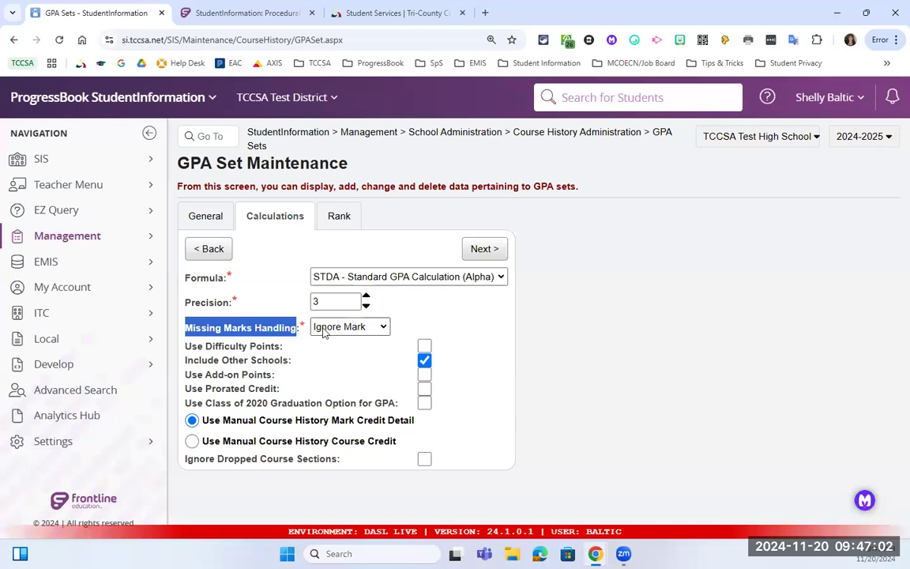
{"action": "left_click", "coordinate": [324, 330]}
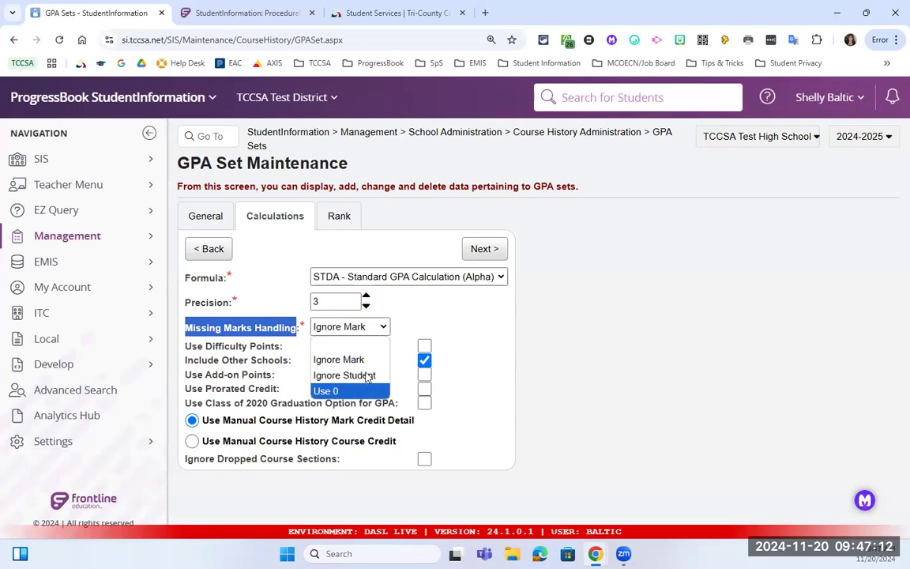
{"action": "left_click", "coordinate": [395, 332]}
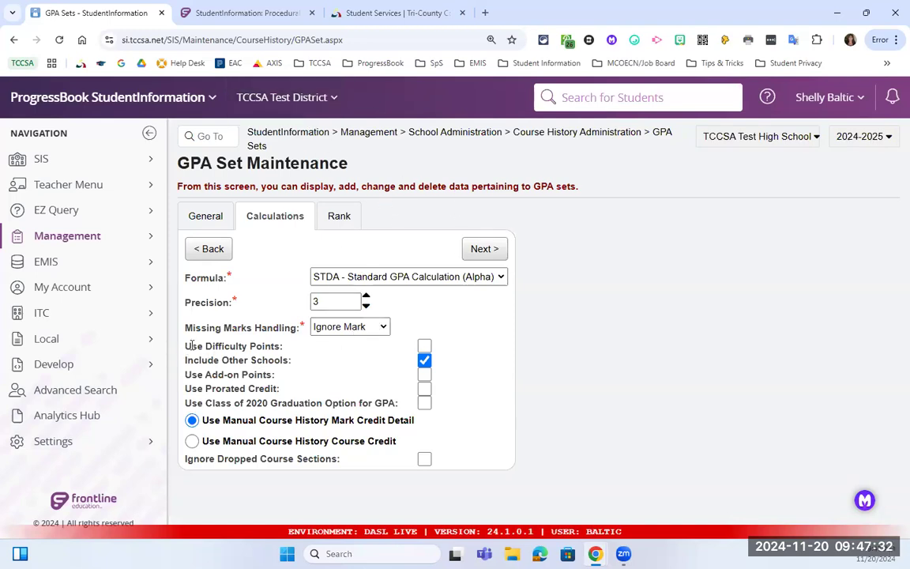
Review the difficulty points, add-on points and prorated credit options, leaving prorated credit off.
{"action": "left_click_drag", "start_coordinate": [186, 348], "coordinate": [272, 348]}
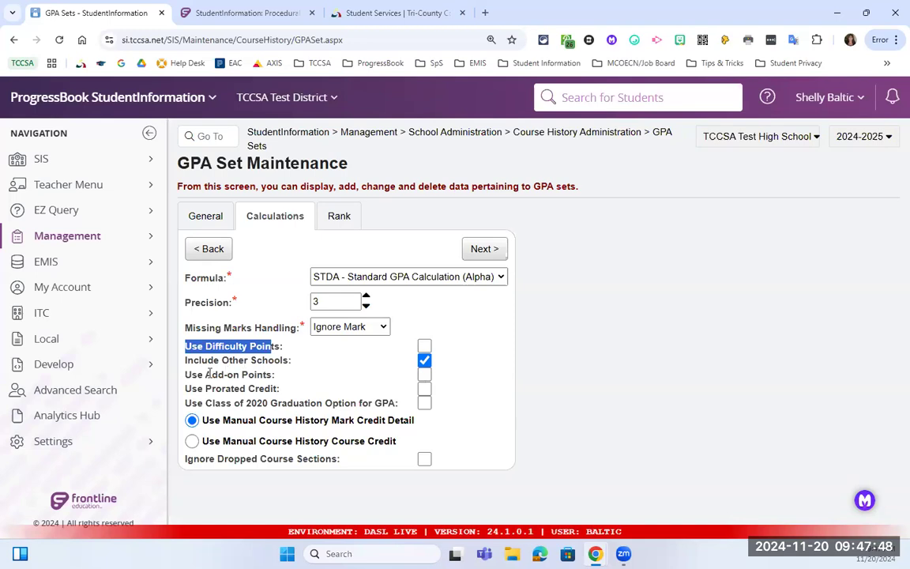
{"action": "left_click_drag", "start_coordinate": [205, 375], "coordinate": [275, 376]}
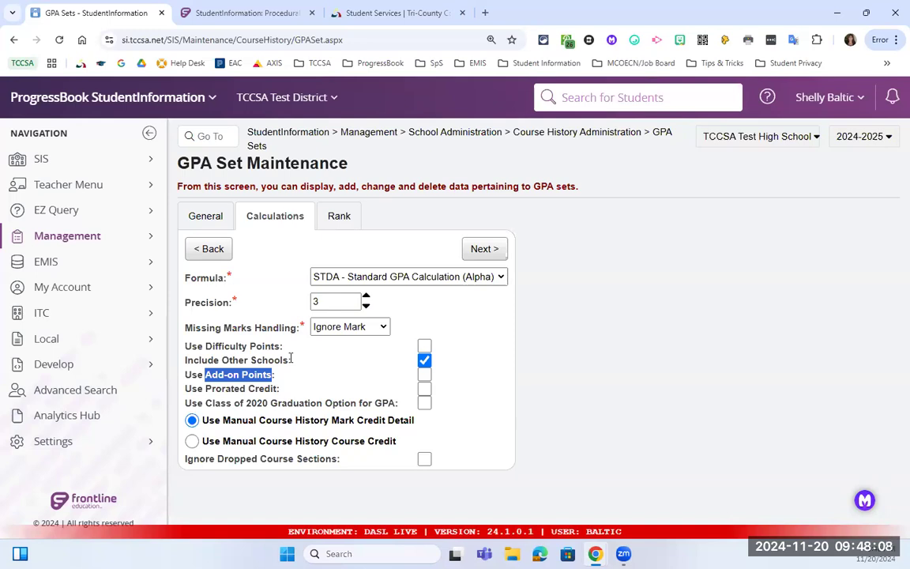
{"action": "left_click_drag", "start_coordinate": [205, 389], "coordinate": [286, 390]}
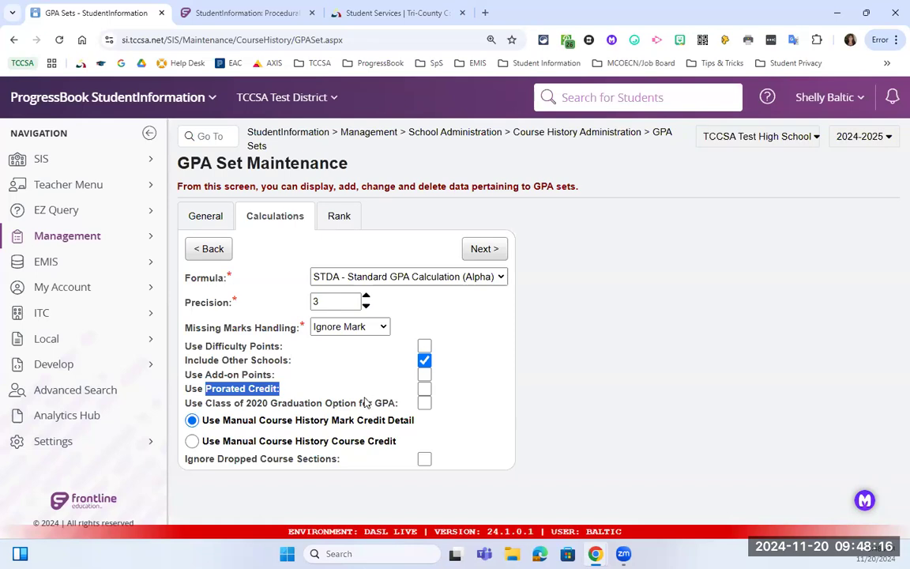
{"action": "left_click", "coordinate": [422, 390]}
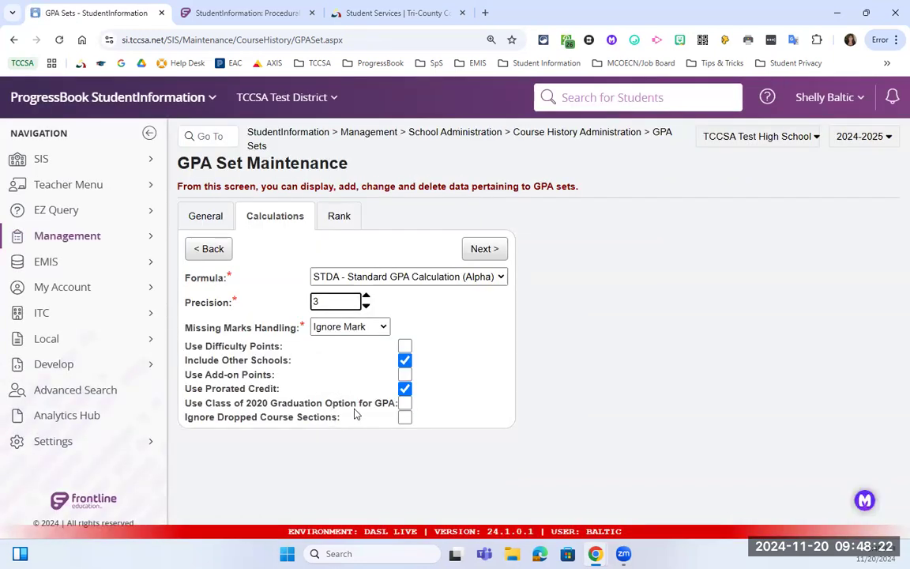
{"action": "left_click", "coordinate": [404, 389]}
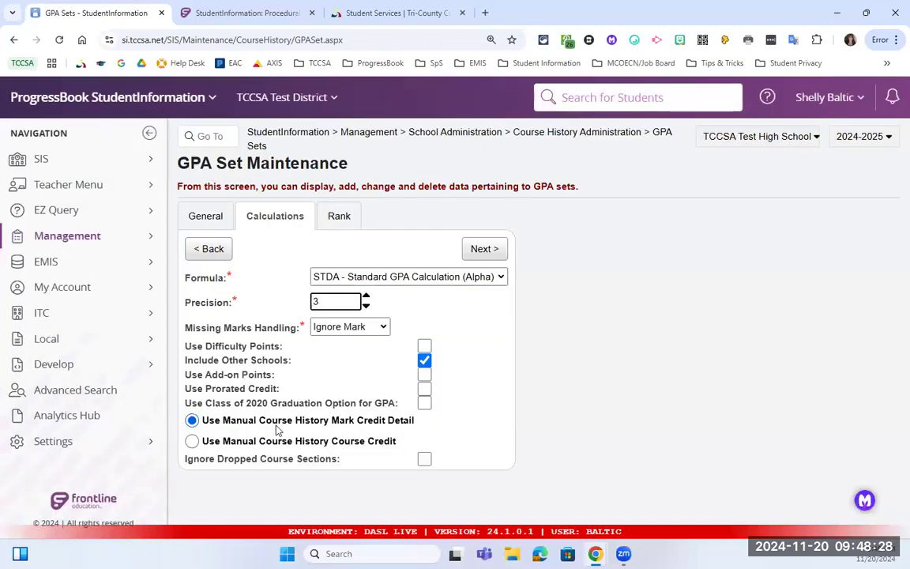
Note the manual course history credit and Class of 2020 options, then view the Rank source choices.
{"action": "left_click_drag", "start_coordinate": [230, 421], "coordinate": [356, 427]}
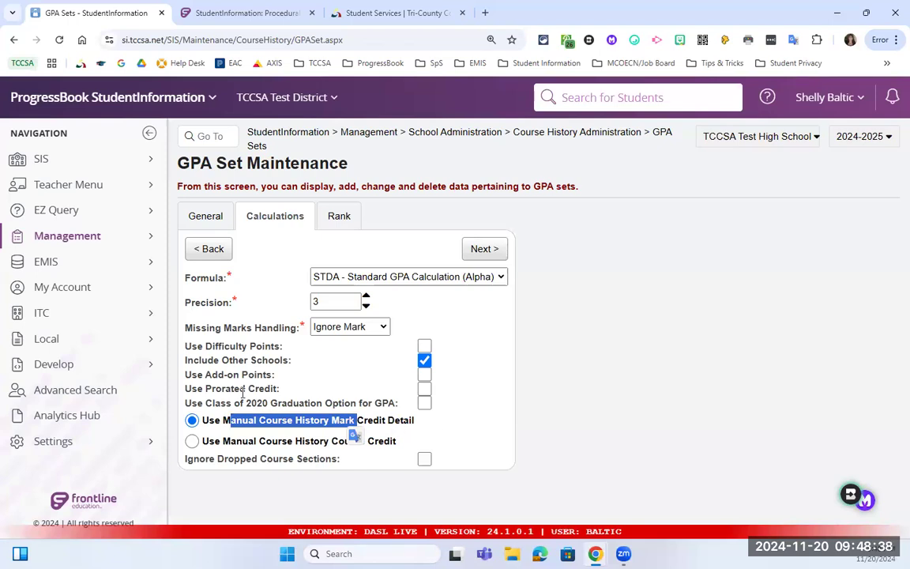
{"action": "left_click_drag", "start_coordinate": [187, 403], "coordinate": [401, 404]}
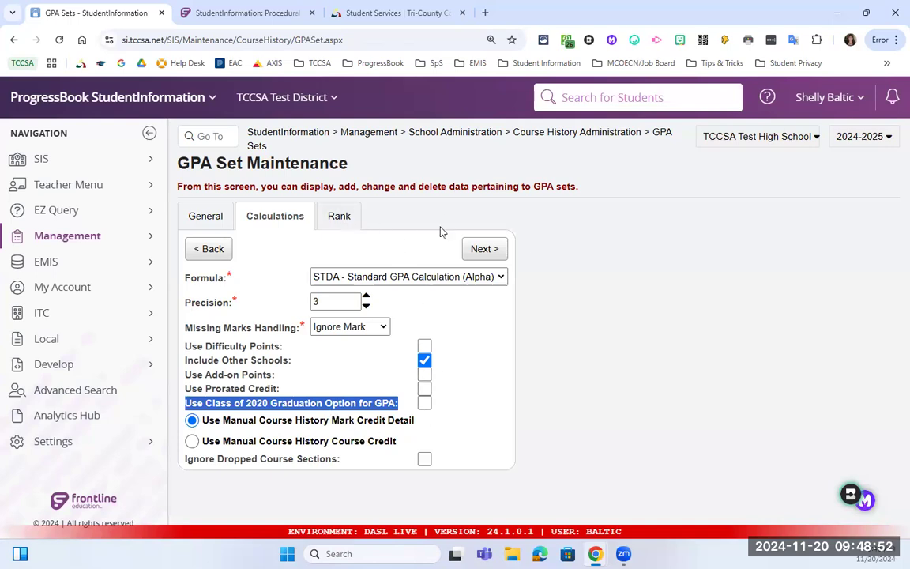
{"action": "left_click", "coordinate": [481, 247]}
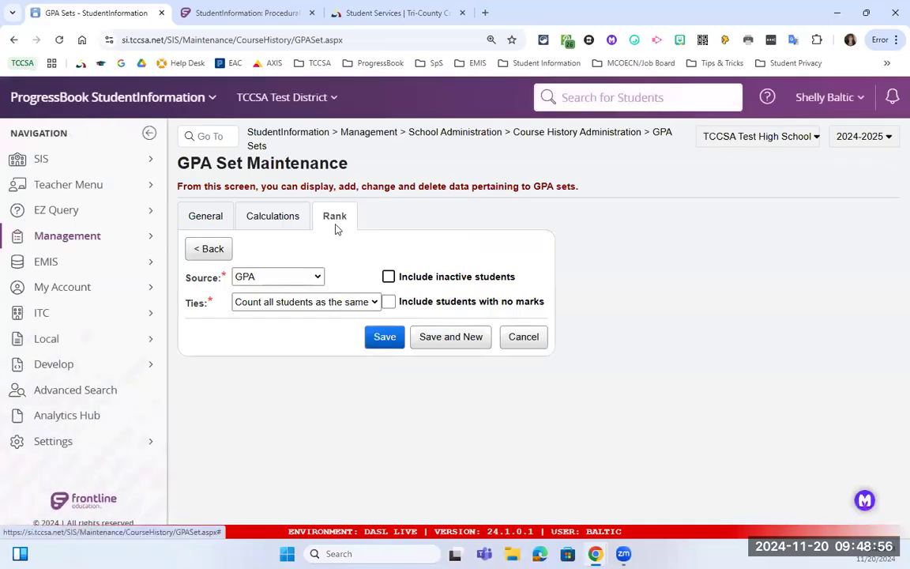
{"action": "left_click", "coordinate": [307, 278]}
Keep ranking source GPA with ties counted the same, and cancel back to the GPA sets list.
{"action": "left_click", "coordinate": [308, 277]}
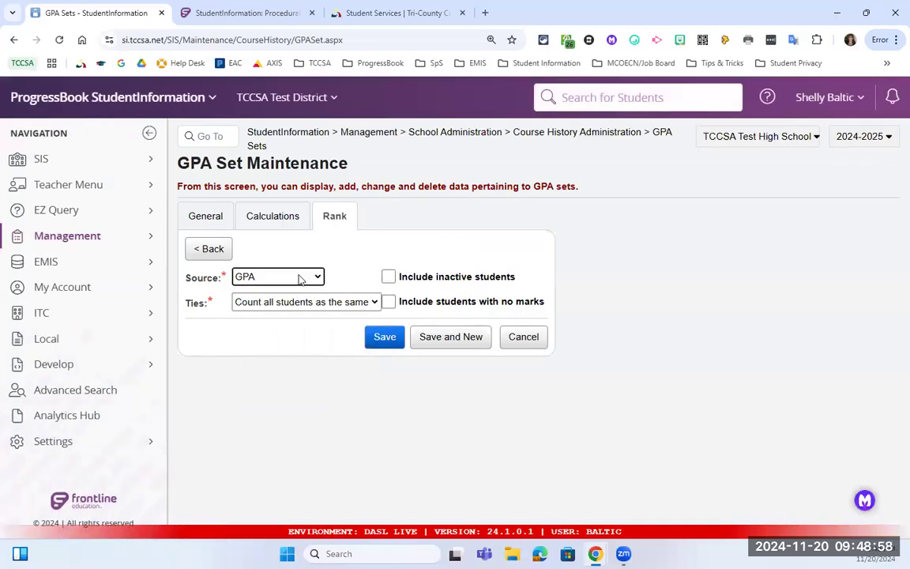
{"action": "left_click", "coordinate": [266, 305]}
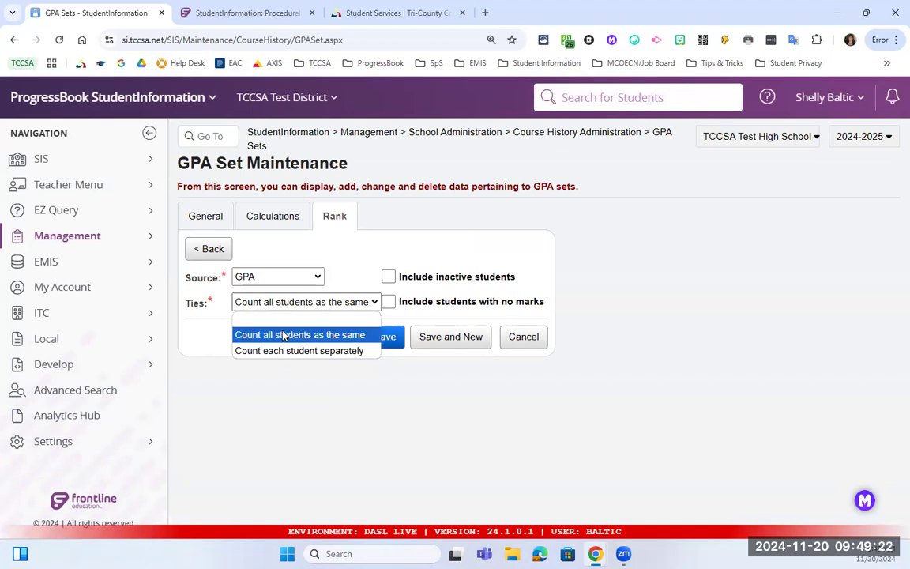
{"action": "left_click", "coordinate": [464, 294]}
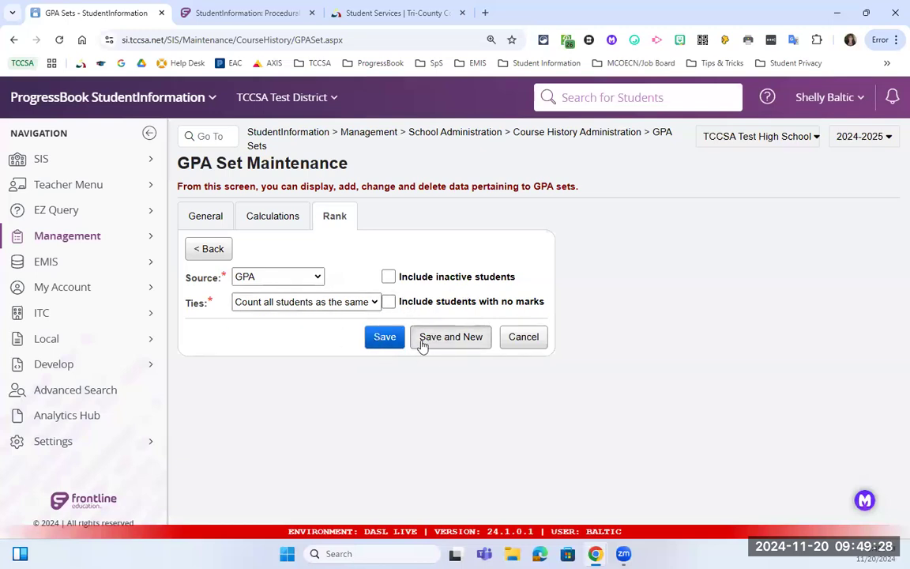
{"action": "left_click", "coordinate": [525, 343]}
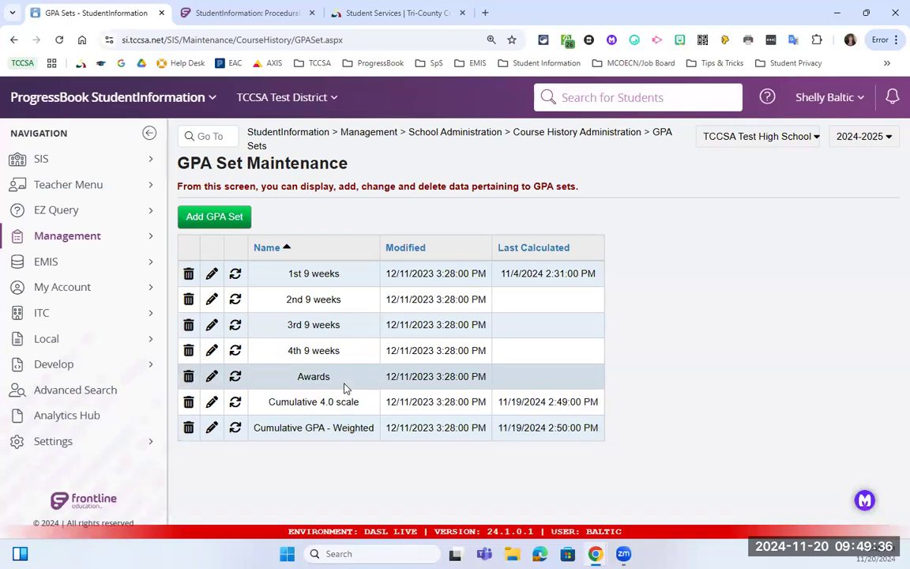
Recalculate the Cumulative 4.0 scale GPA set, last calculated 11/19/2024 2:49:00 PM.
{"action": "left_click", "coordinate": [236, 403]}
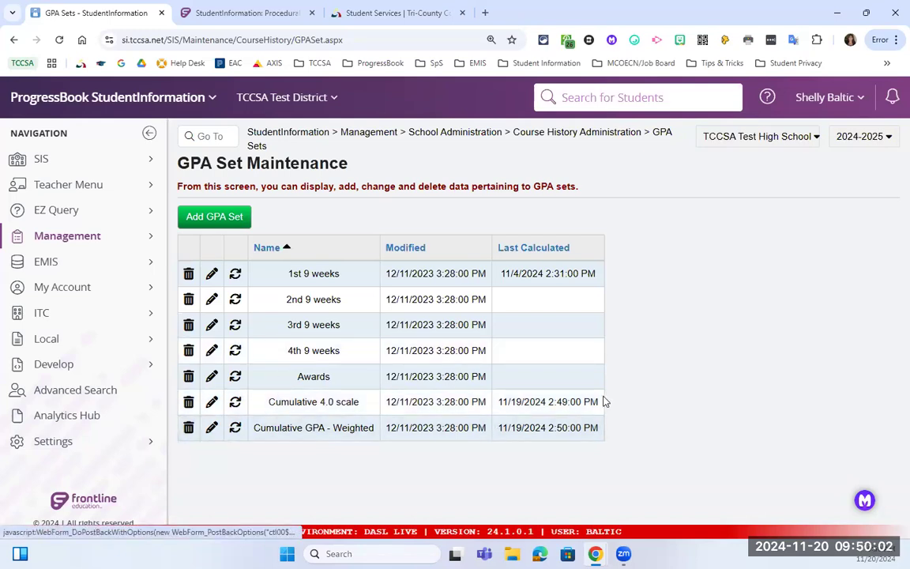
{"action": "left_click_drag", "start_coordinate": [599, 402], "coordinate": [526, 424]}
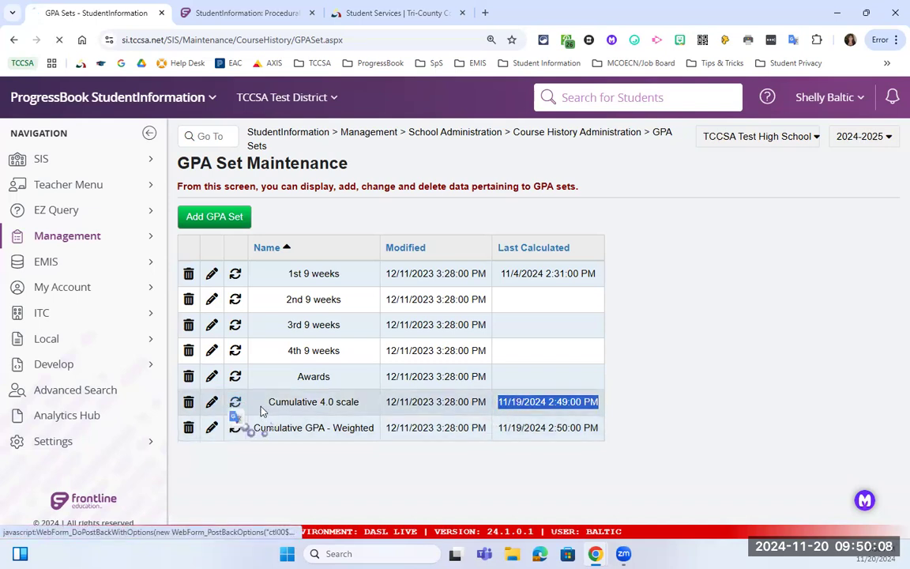
{"action": "left_click", "coordinate": [234, 403]}
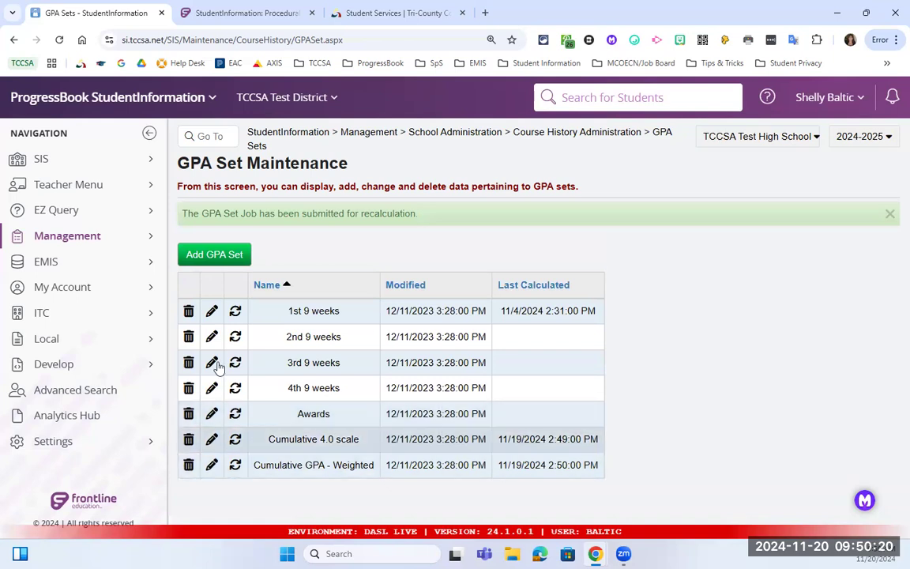
{"action": "left_click", "coordinate": [135, 442]}
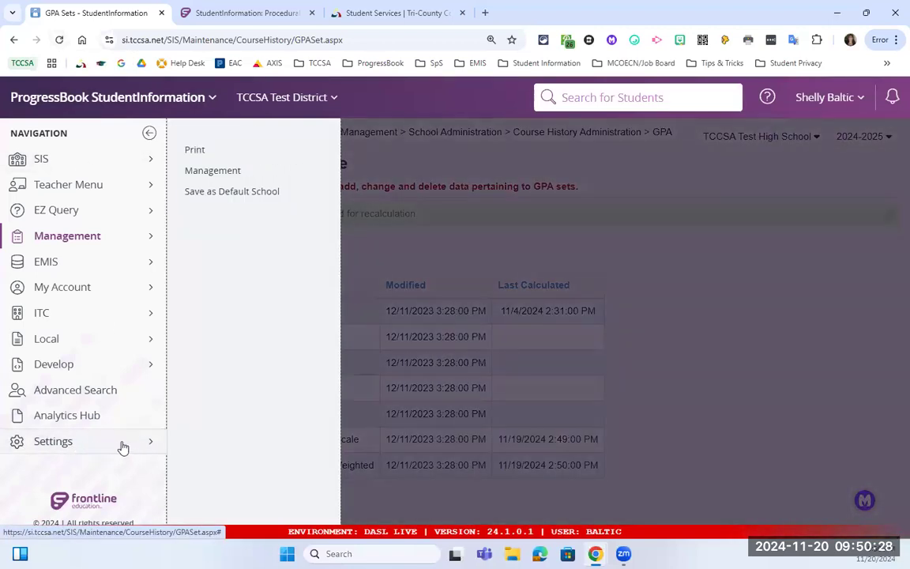
{"action": "left_click", "coordinate": [212, 171]}
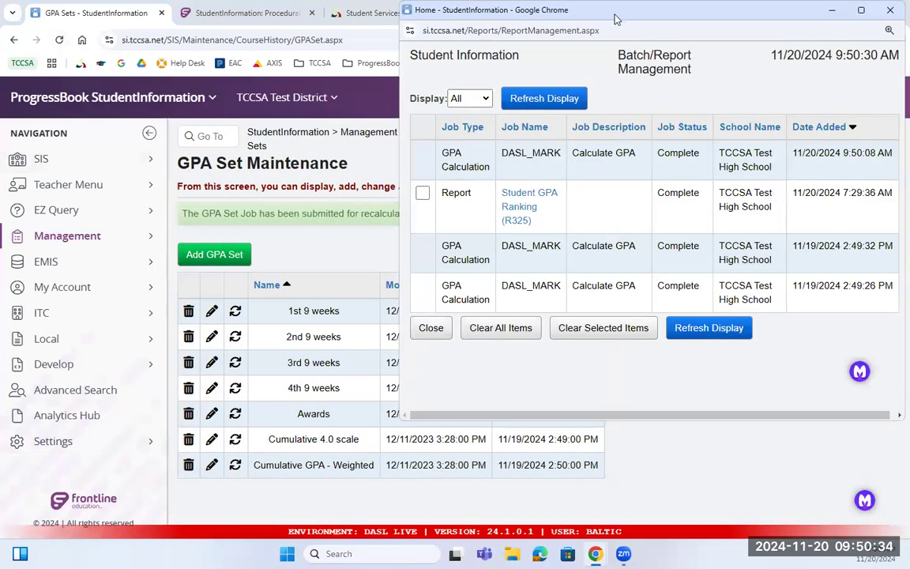
{"action": "left_click_drag", "start_coordinate": [553, 13], "coordinate": [448, 16]}
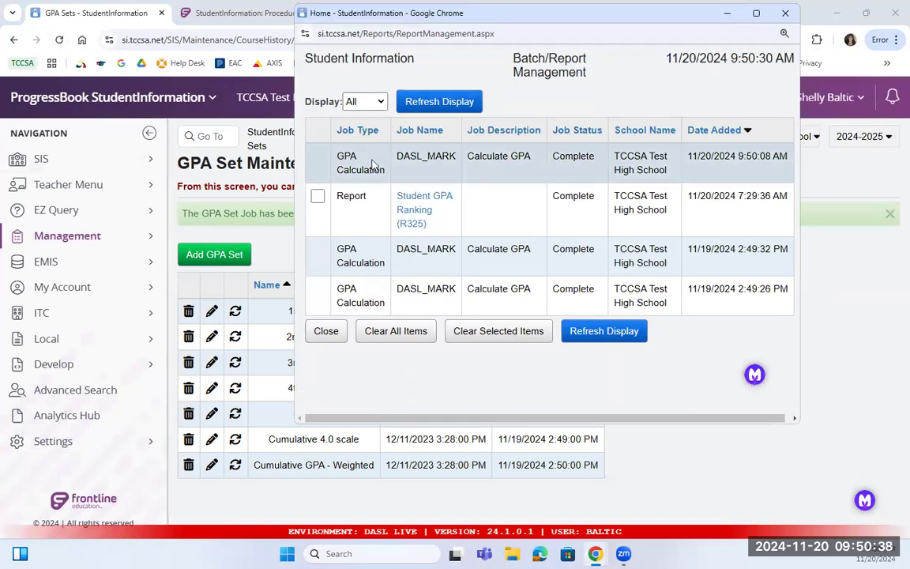
{"action": "left_click_drag", "start_coordinate": [312, 142], "coordinate": [391, 173]}
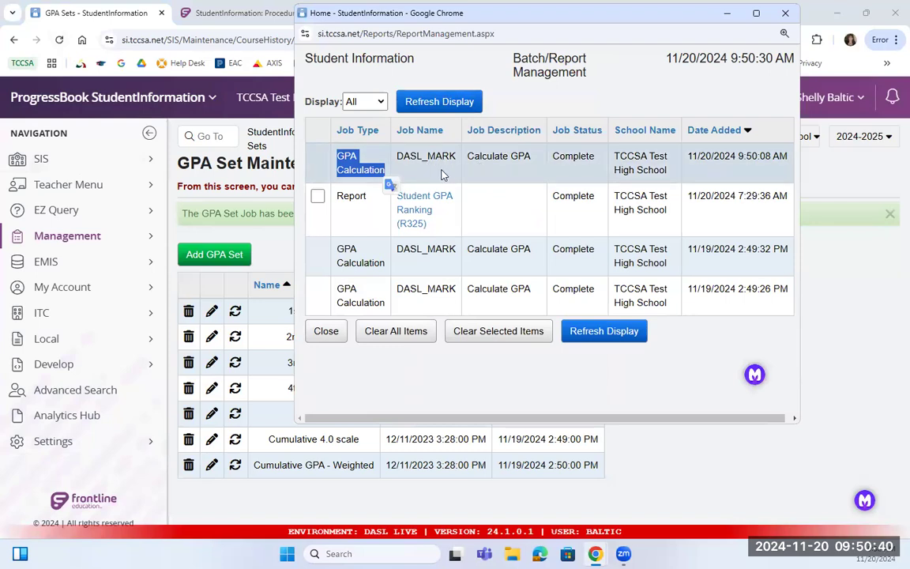
{"action": "left_click_drag", "start_coordinate": [539, 148], "coordinate": [599, 162]}
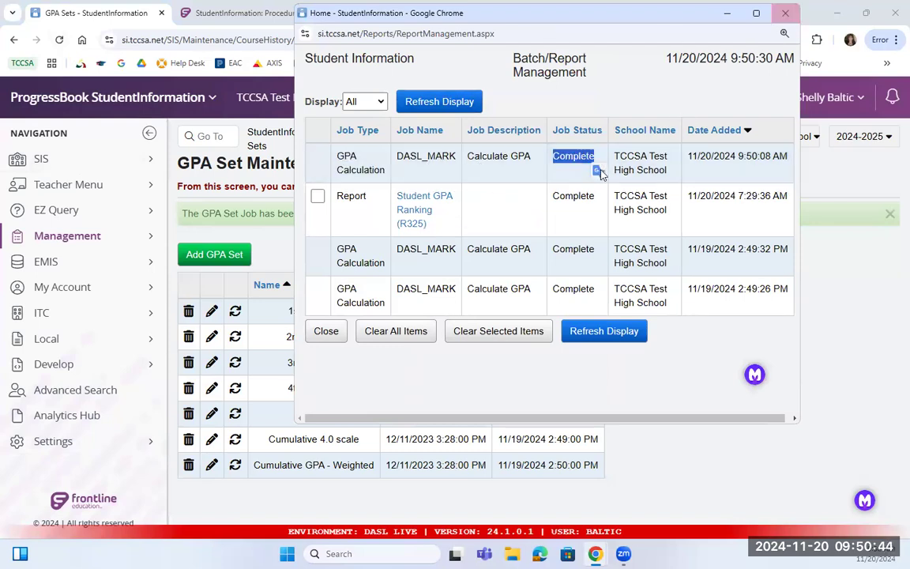
{"action": "left_click", "coordinate": [786, 16]}
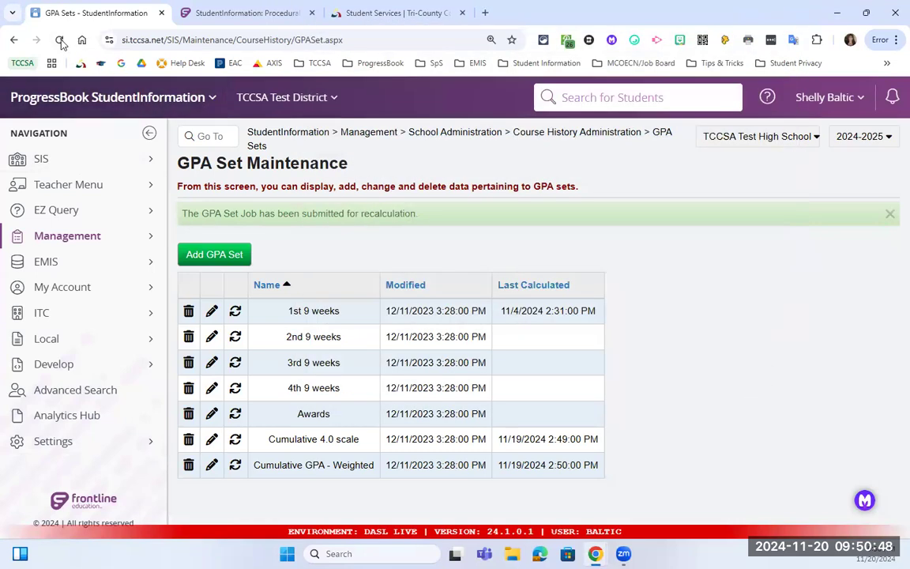
Reload the GPA sets list and confirm Cumulative 4.0 scale now shows 11/20/2024 9:50:00 AM.
{"action": "left_click", "coordinate": [59, 40]}
{"action": "left_click", "coordinate": [495, 145]}
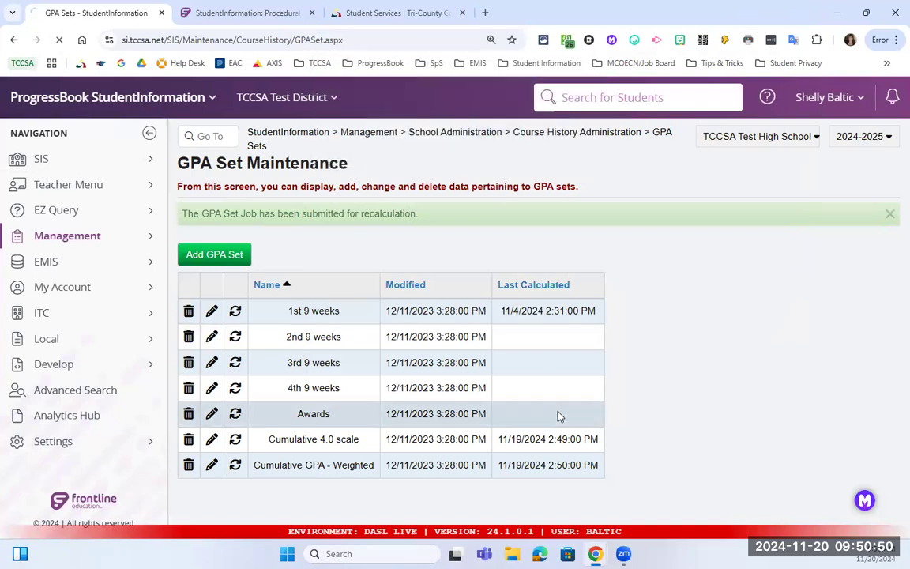
{"action": "left_click_drag", "start_coordinate": [548, 438], "coordinate": [582, 438]}
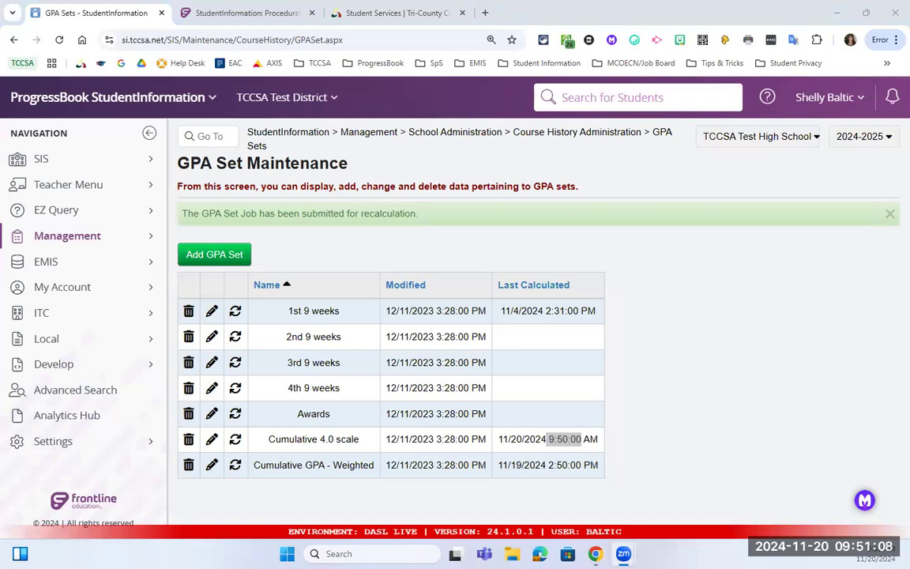
{"action": "left_click", "coordinate": [219, 138]}
{"action": "left_click", "coordinate": [219, 138]}
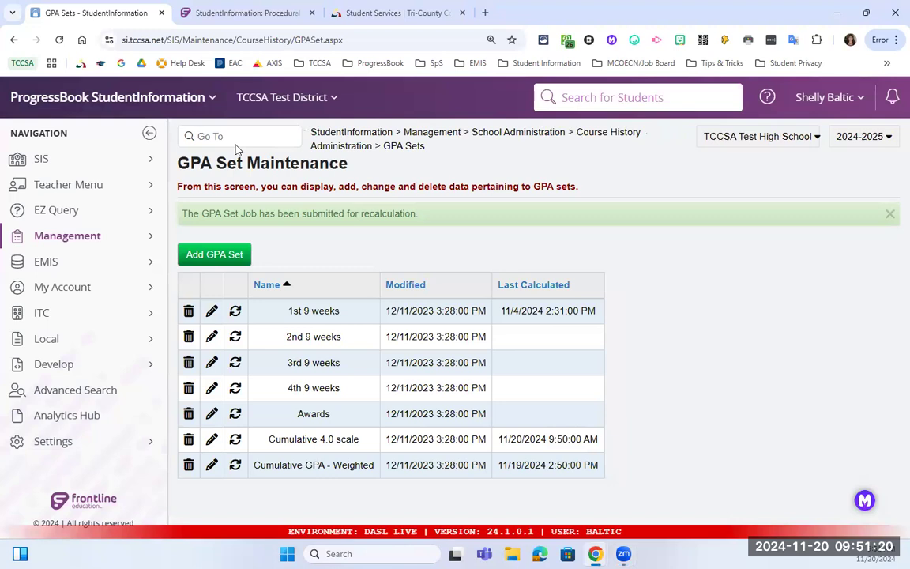
In SIS > Course History > Student GPA/Rank, rank grade 12 by the Cumulative 4.0 scale set.
{"action": "left_click", "coordinate": [147, 162]}
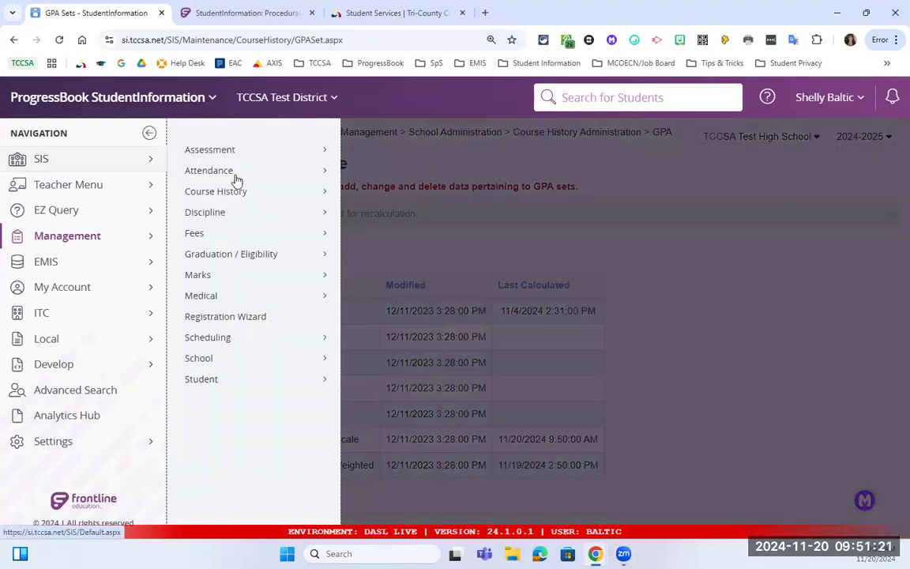
{"action": "left_click", "coordinate": [316, 194]}
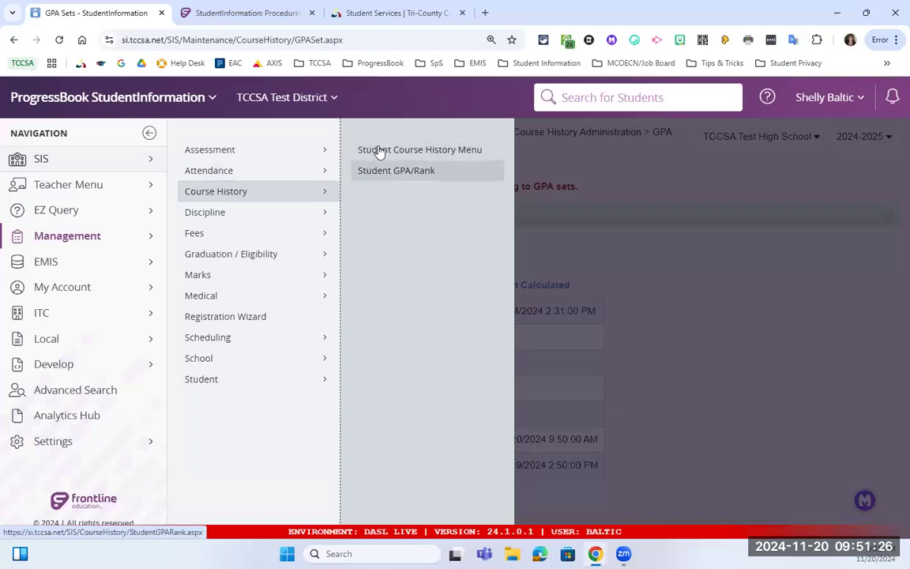
{"action": "left_click", "coordinate": [397, 172]}
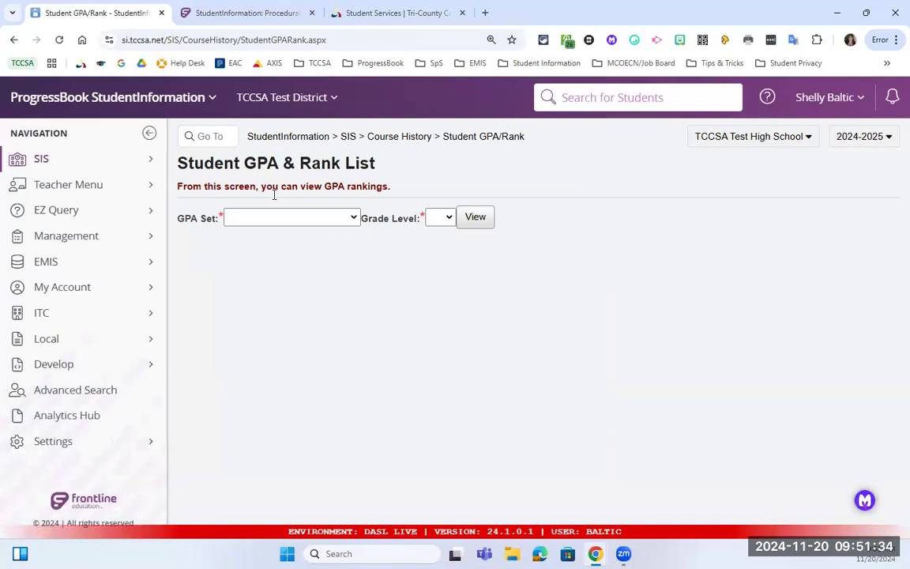
{"action": "left_click", "coordinate": [296, 222]}
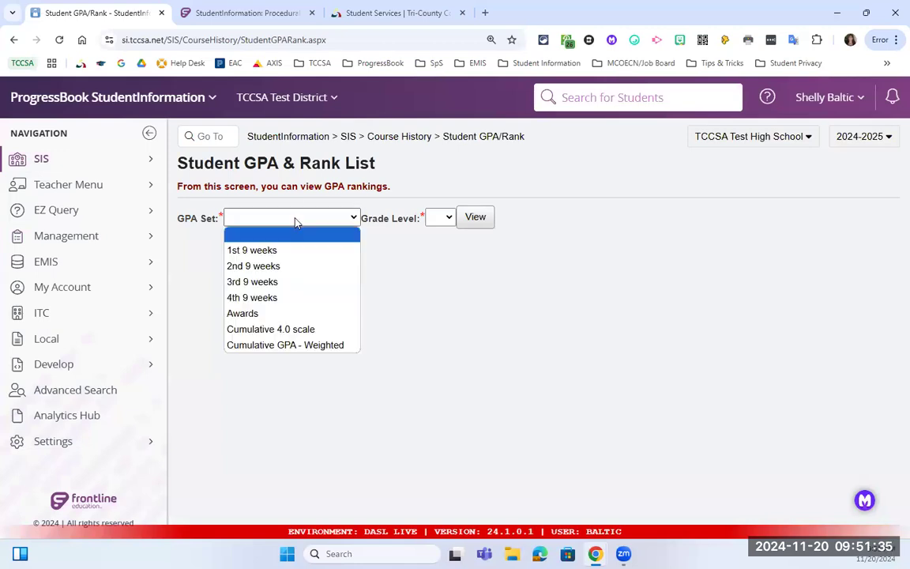
{"action": "left_click", "coordinate": [261, 332]}
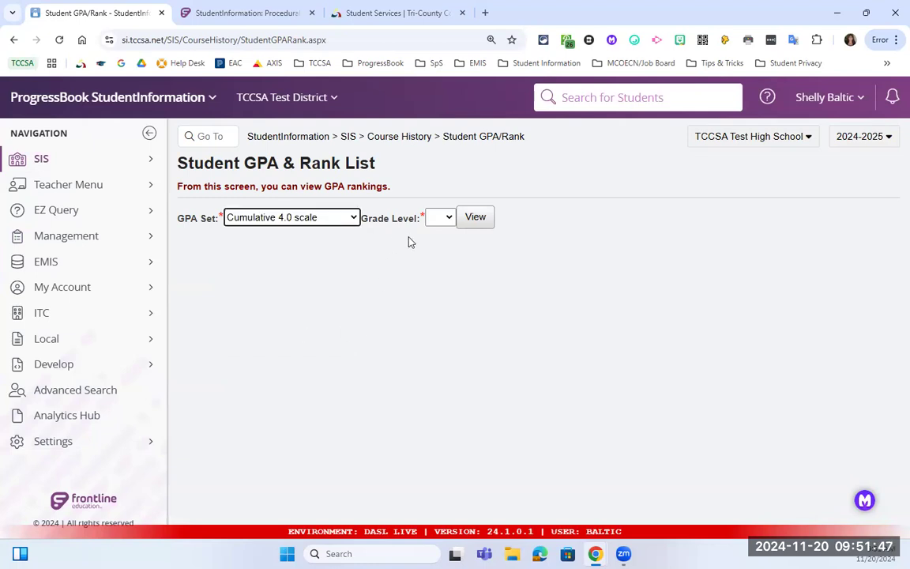
{"action": "left_click", "coordinate": [446, 218]}
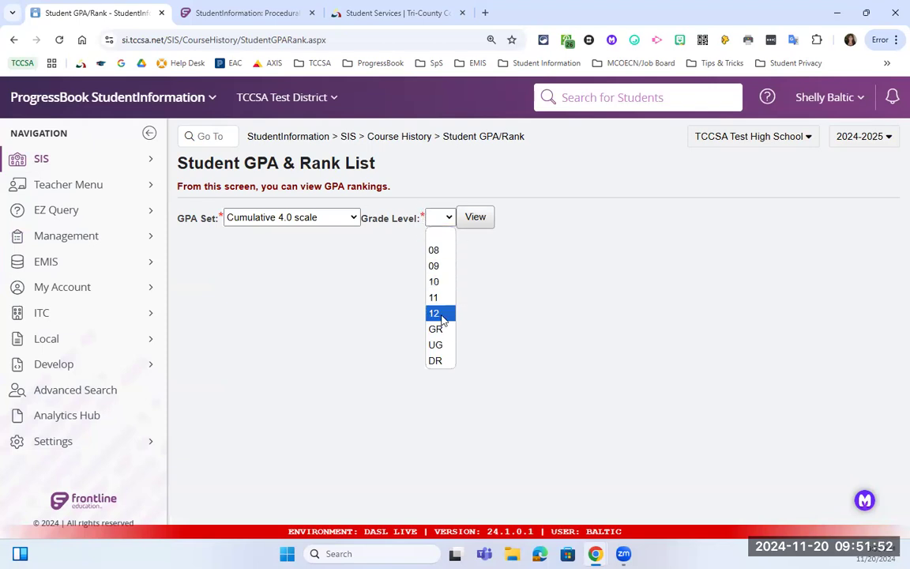
{"action": "left_click", "coordinate": [441, 316]}
{"action": "left_click", "coordinate": [473, 226]}
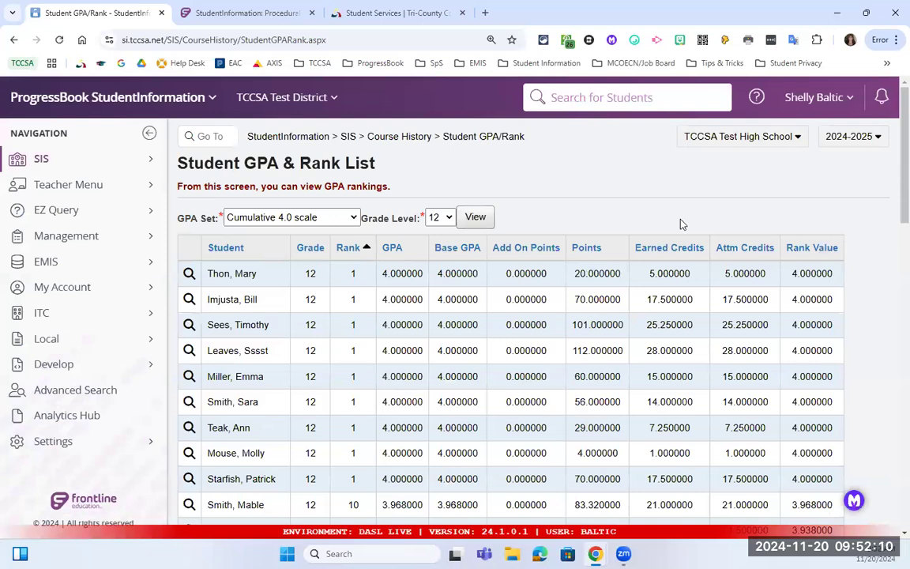
Re-rank grade 12 by Cumulative GPA - Weighted and open the rank-2 student's GPA details.
{"action": "left_click", "coordinate": [317, 217]}
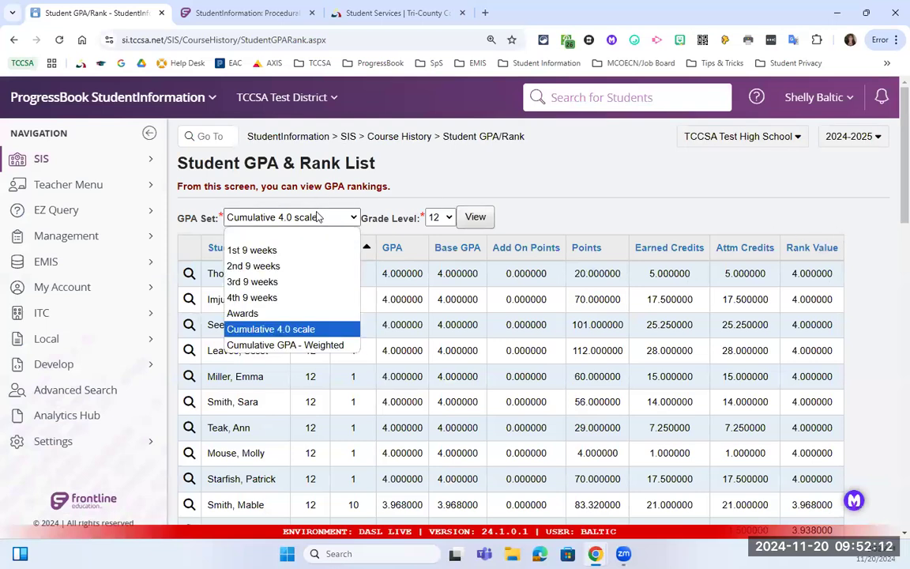
{"action": "left_click", "coordinate": [313, 345]}
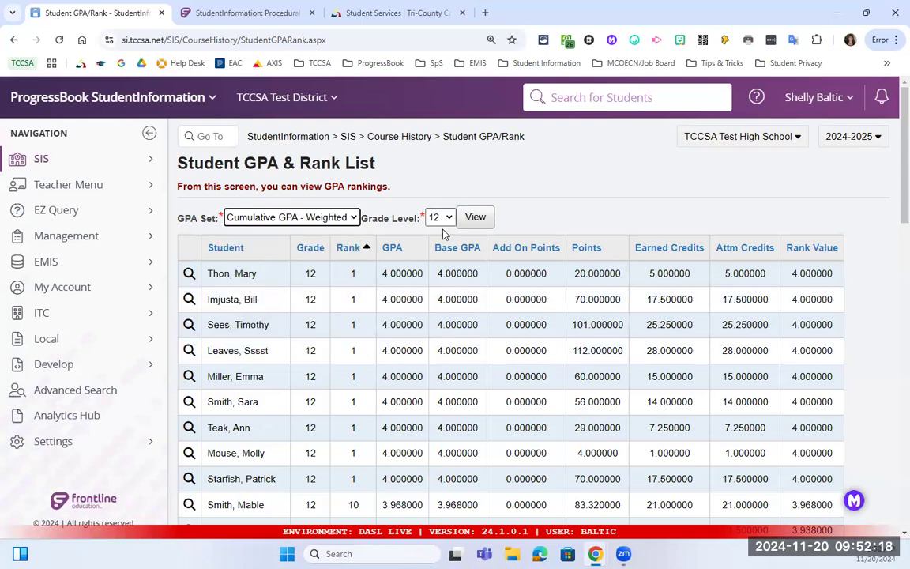
{"action": "left_click", "coordinate": [475, 217]}
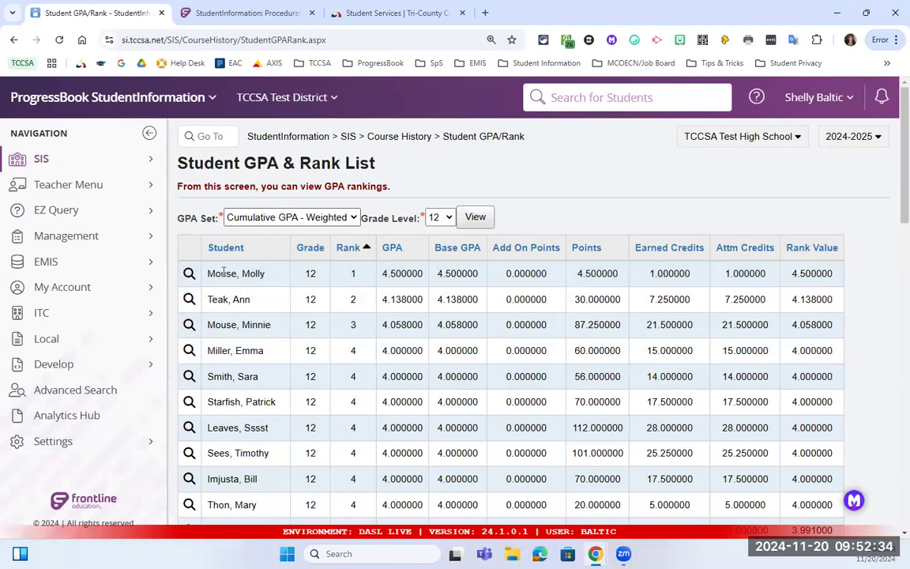
{"action": "left_click", "coordinate": [189, 300]}
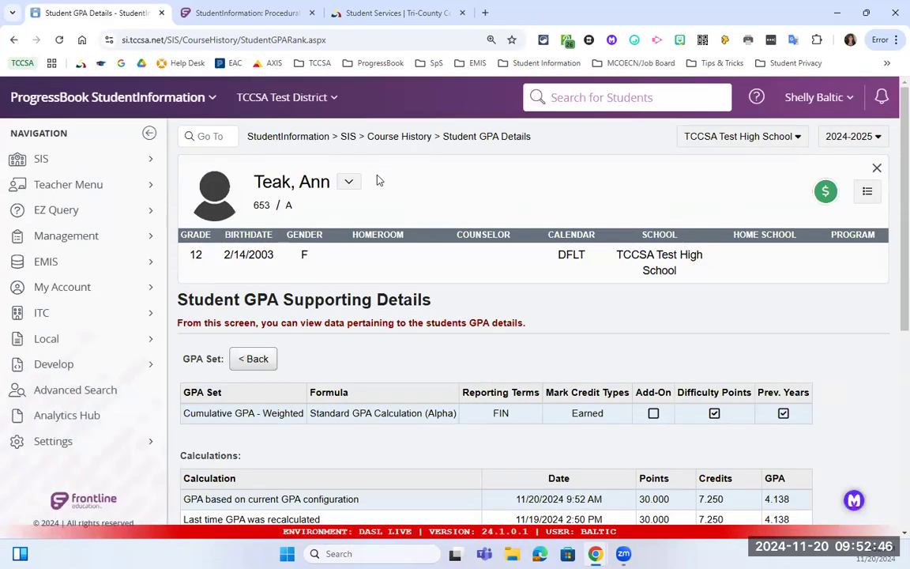
{"action": "scroll", "coordinate": [423, 229], "scroll_direction": "down", "scroll_amount": 1}
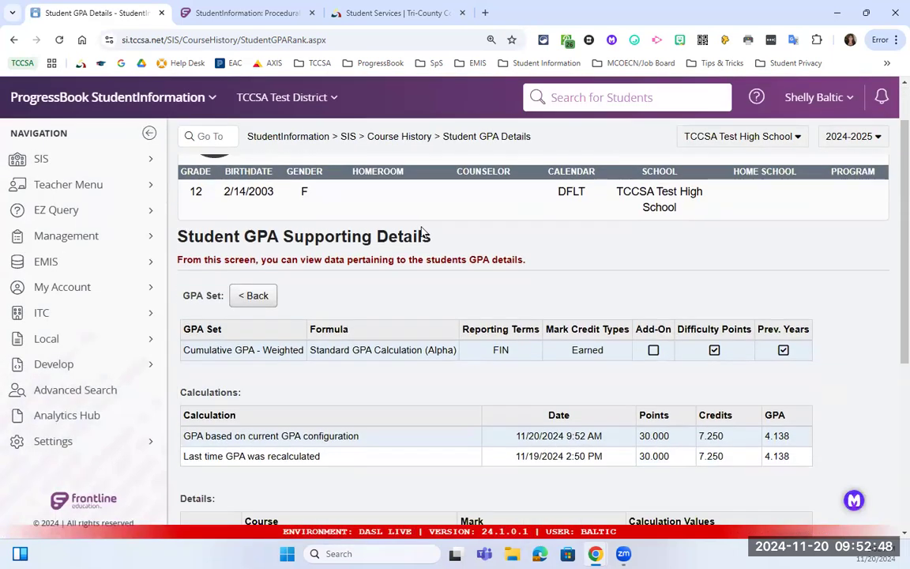
{"action": "scroll", "coordinate": [420, 229], "scroll_direction": "down", "scroll_amount": 2}
{"action": "scroll", "coordinate": [419, 224], "scroll_direction": "up", "scroll_amount": 3}
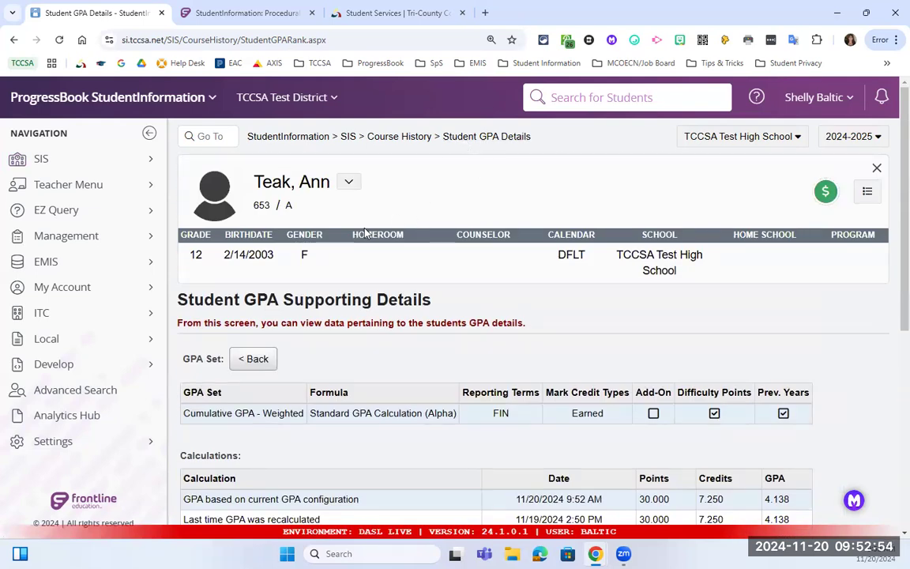
{"action": "scroll", "coordinate": [322, 245], "scroll_direction": "down", "scroll_amount": 1}
{"action": "scroll", "coordinate": [321, 245], "scroll_direction": "down", "scroll_amount": 1}
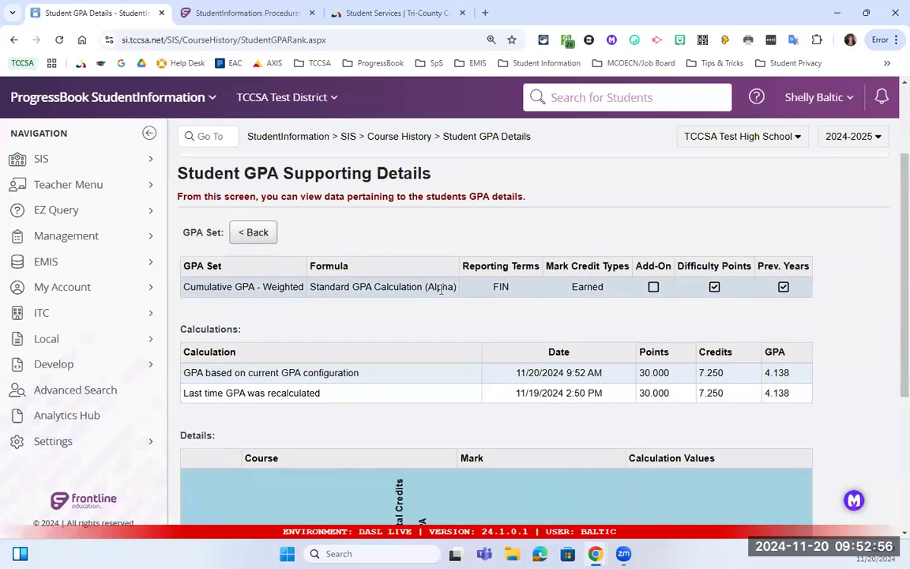
{"action": "left_click_drag", "start_coordinate": [187, 288], "coordinate": [460, 293]}
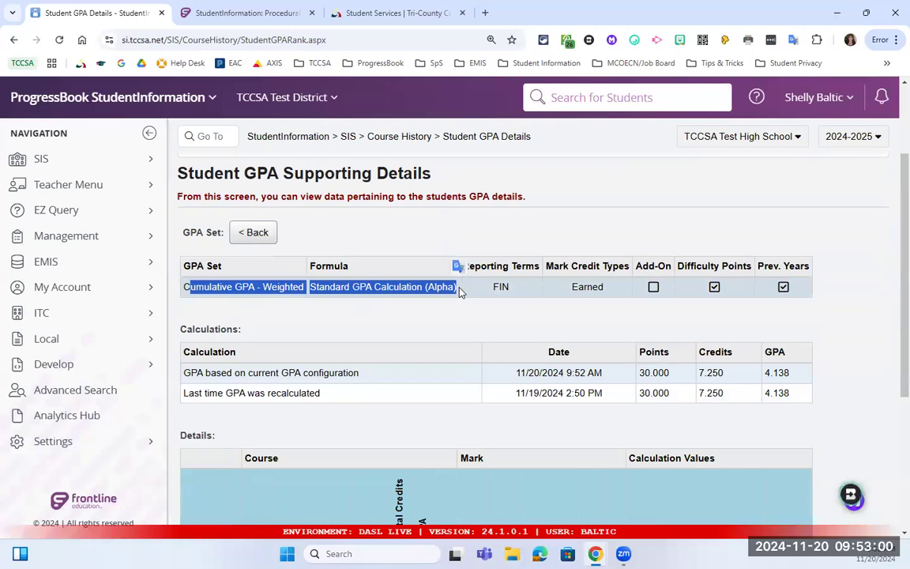
{"action": "left_click", "coordinate": [732, 291]}
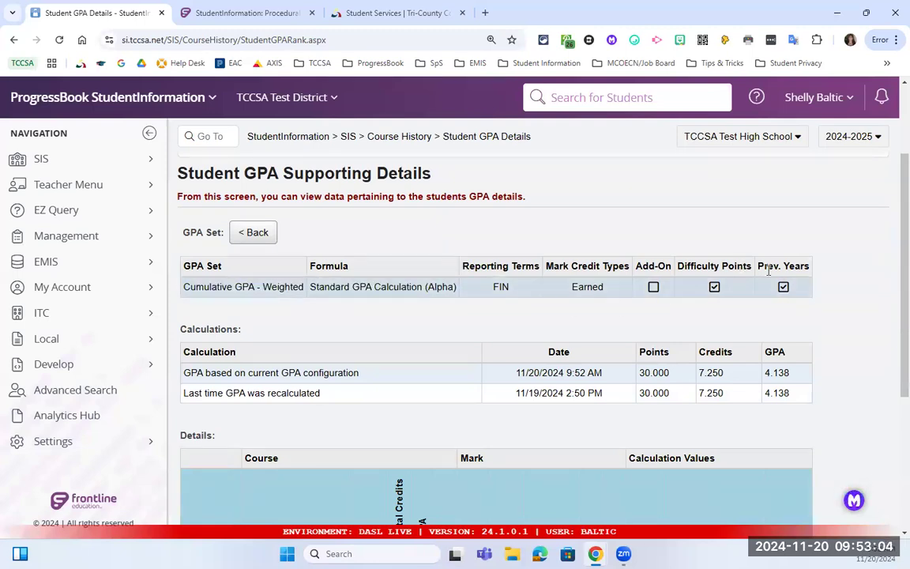
{"action": "scroll", "coordinate": [797, 286], "scroll_direction": "down", "scroll_amount": 3}
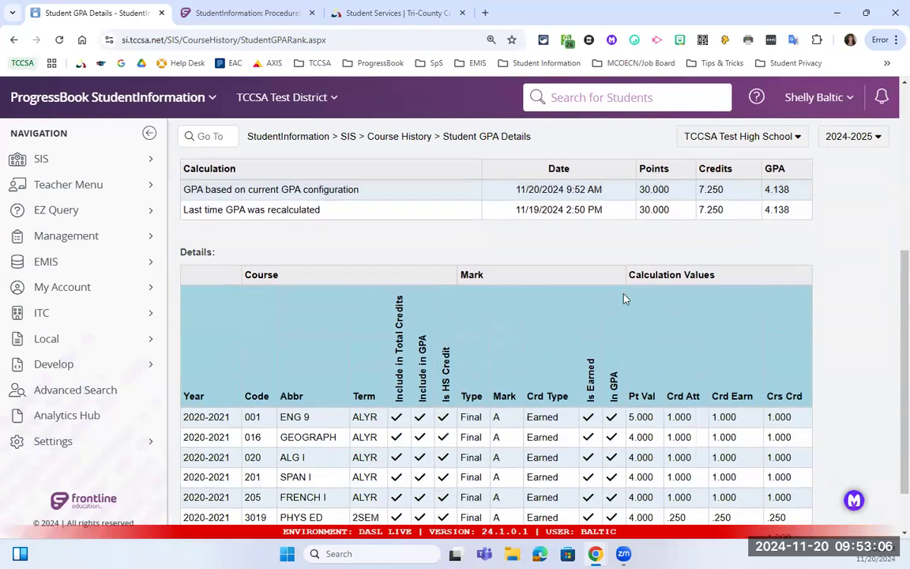
{"action": "scroll", "coordinate": [553, 268], "scroll_direction": "up", "scroll_amount": 1}
{"action": "left_click_drag", "start_coordinate": [515, 266], "coordinate": [540, 267]}
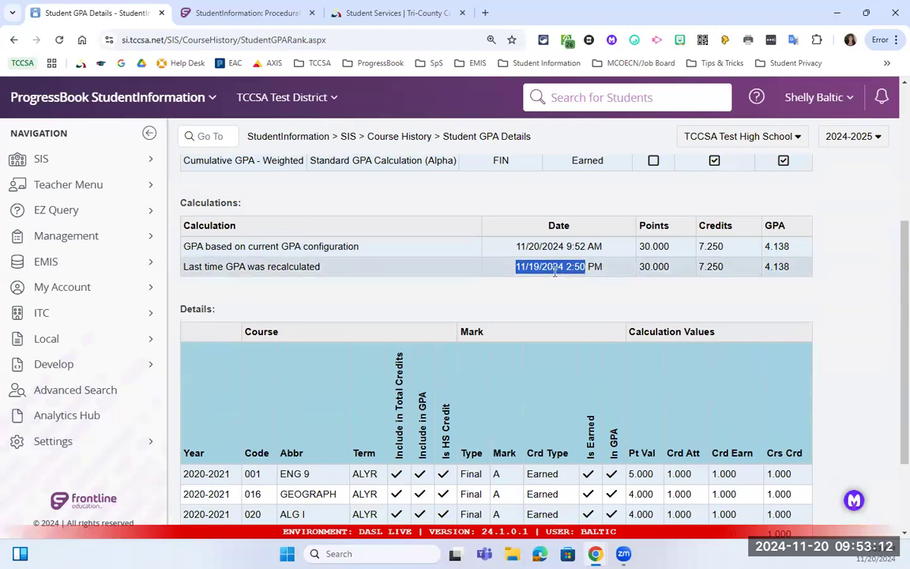
{"action": "scroll", "coordinate": [476, 387], "scroll_direction": "up", "scroll_amount": 1}
{"action": "left_click", "coordinate": [510, 336]}
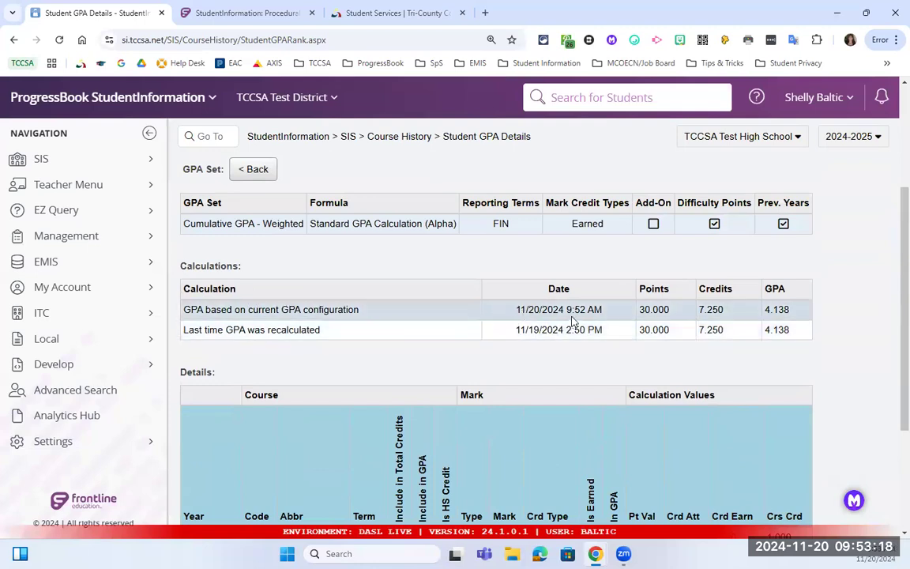
{"action": "left_click_drag", "start_coordinate": [519, 330], "coordinate": [604, 337]}
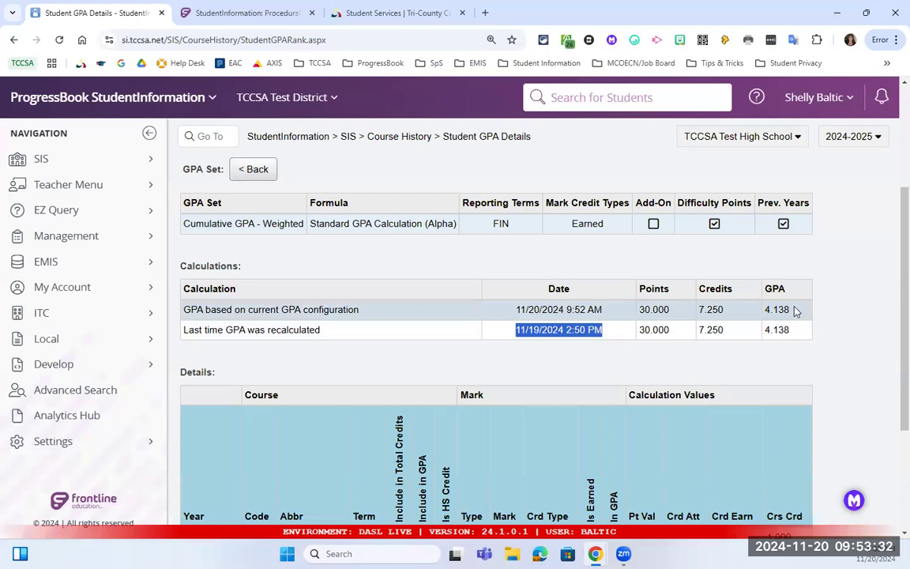
{"action": "scroll", "coordinate": [797, 311], "scroll_direction": "down", "scroll_amount": 3}
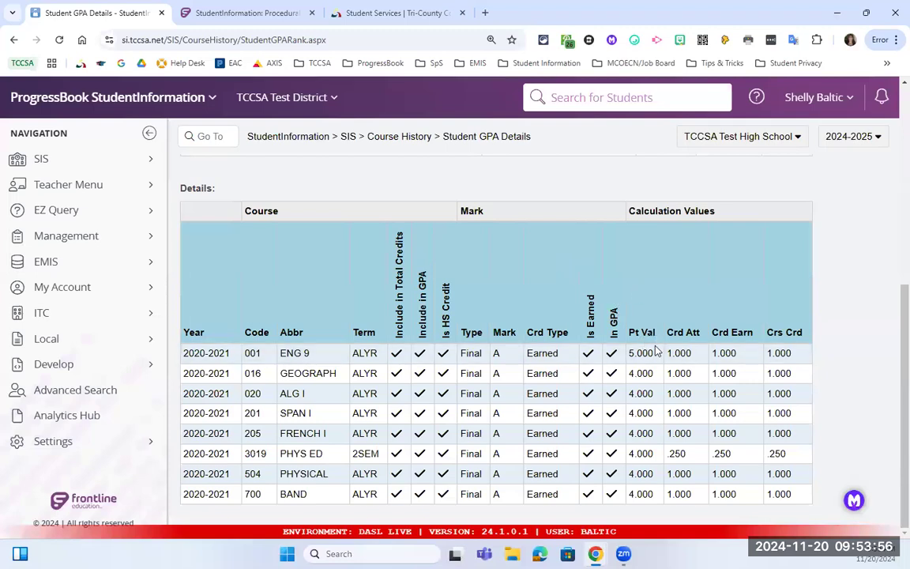
{"action": "scroll", "coordinate": [652, 352], "scroll_direction": "up", "scroll_amount": 1}
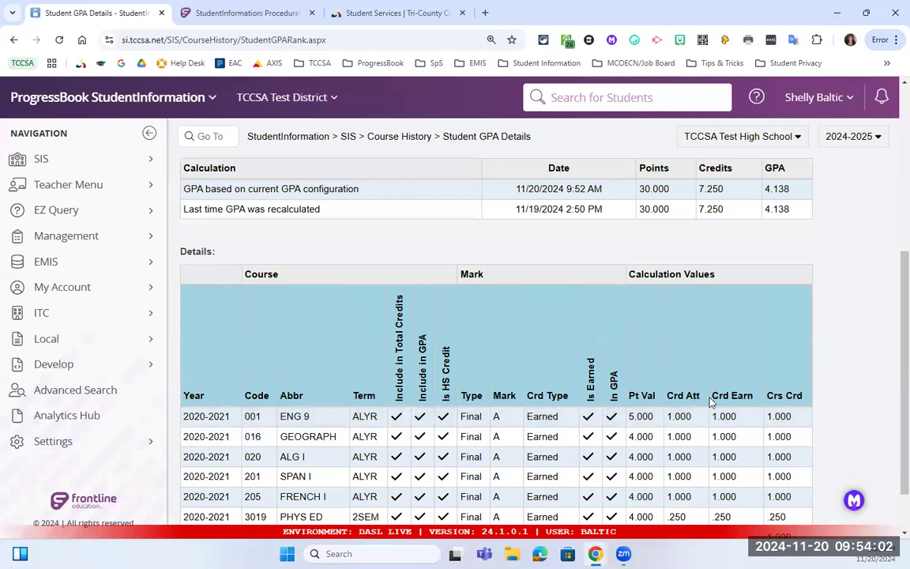
{"action": "scroll", "coordinate": [711, 371], "scroll_direction": "up", "scroll_amount": 1}
{"action": "double_click", "coordinate": [642, 253]}
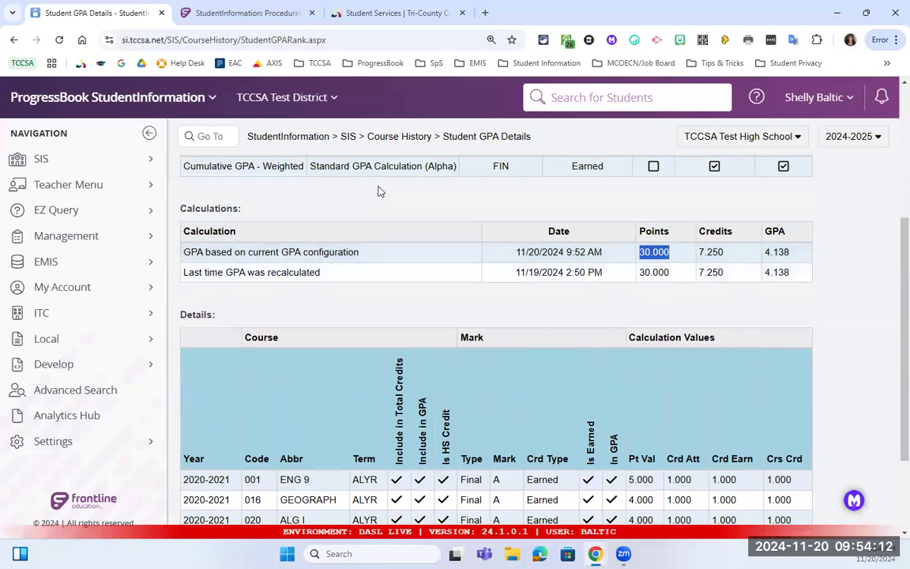
{"action": "left_click_drag", "start_coordinate": [311, 166], "coordinate": [464, 179]}
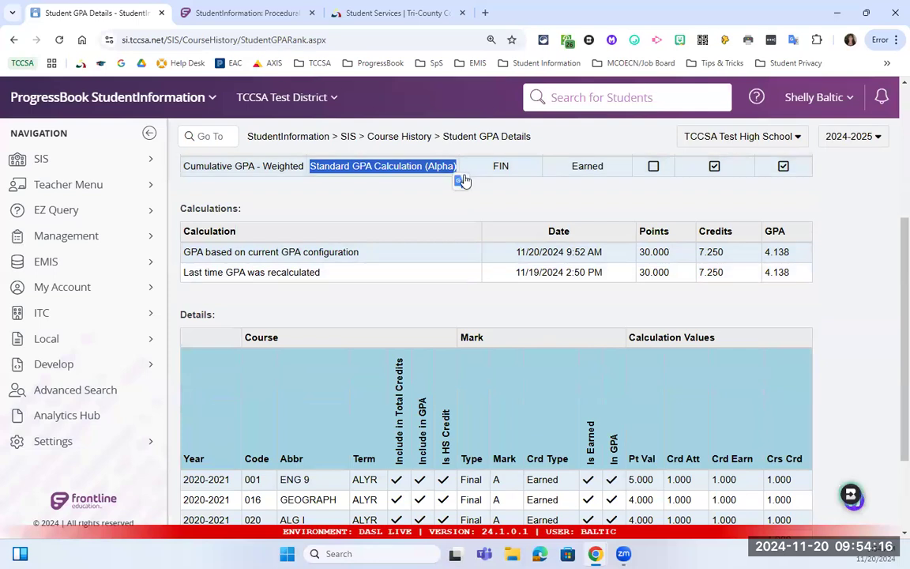
{"action": "scroll", "coordinate": [350, 310], "scroll_direction": "up", "scroll_amount": 1}
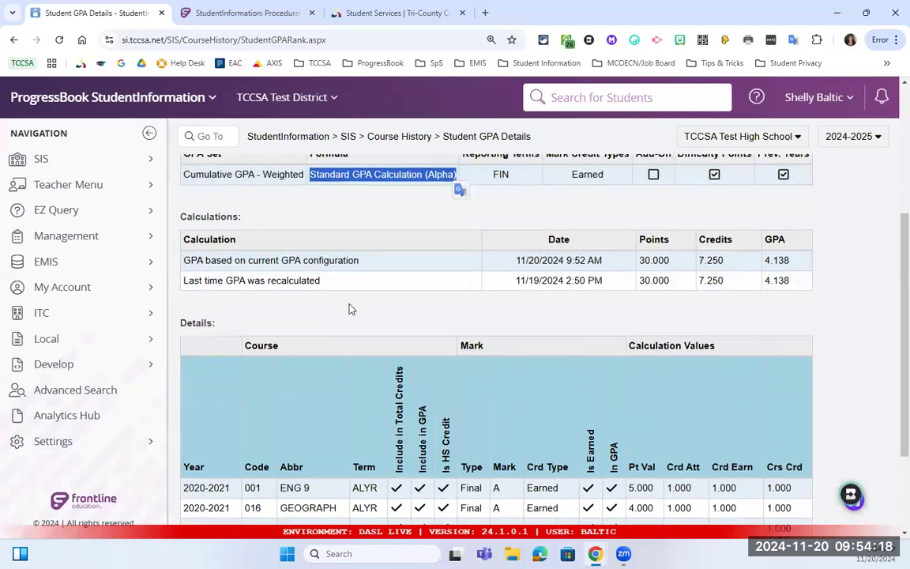
{"action": "scroll", "coordinate": [350, 310], "scroll_direction": "up", "scroll_amount": 3}
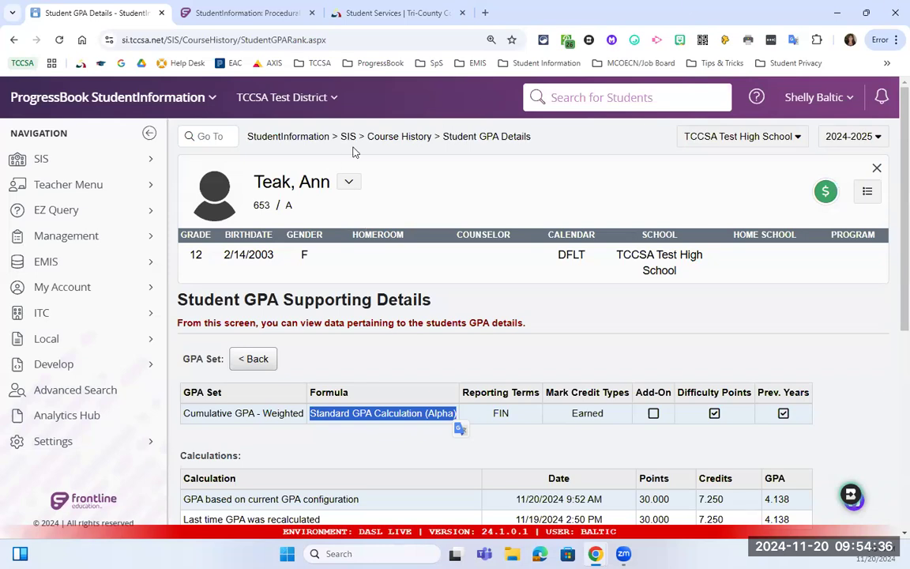
Jump to the Student GPA Ranking (R325) report with r325, review its criteria, and submit it.
{"action": "left_click", "coordinate": [219, 137]}
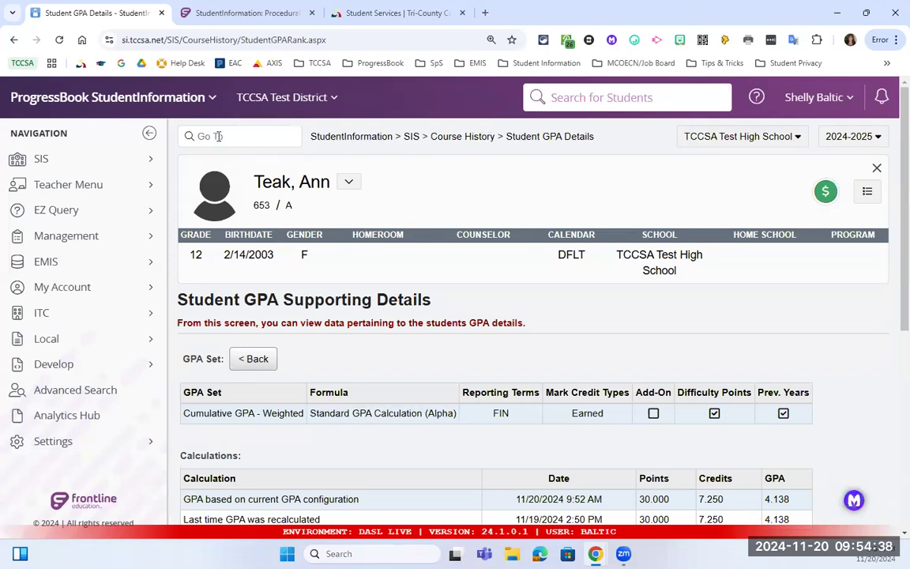
{"action": "type", "text": "r325"}
{"action": "key", "text": "Return"}
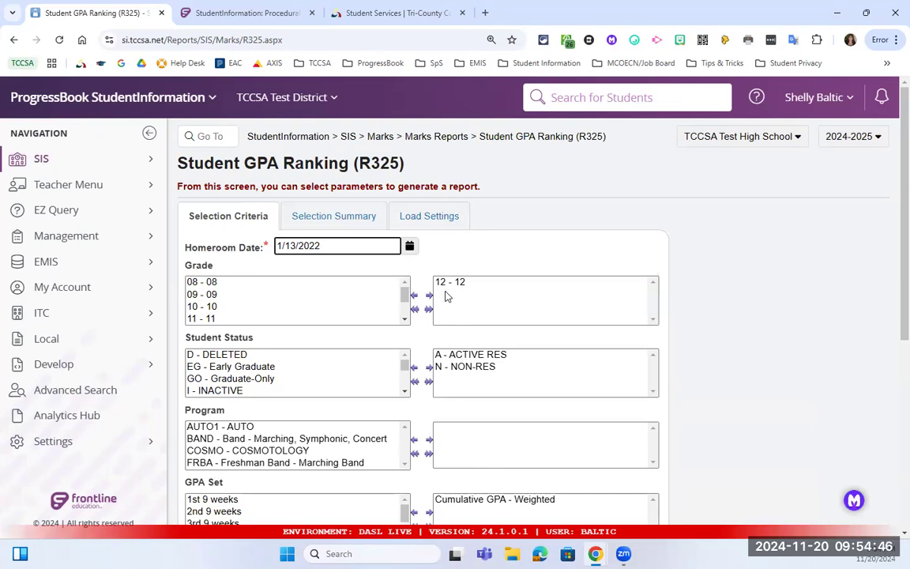
{"action": "scroll", "coordinate": [446, 295], "scroll_direction": "down", "scroll_amount": 1}
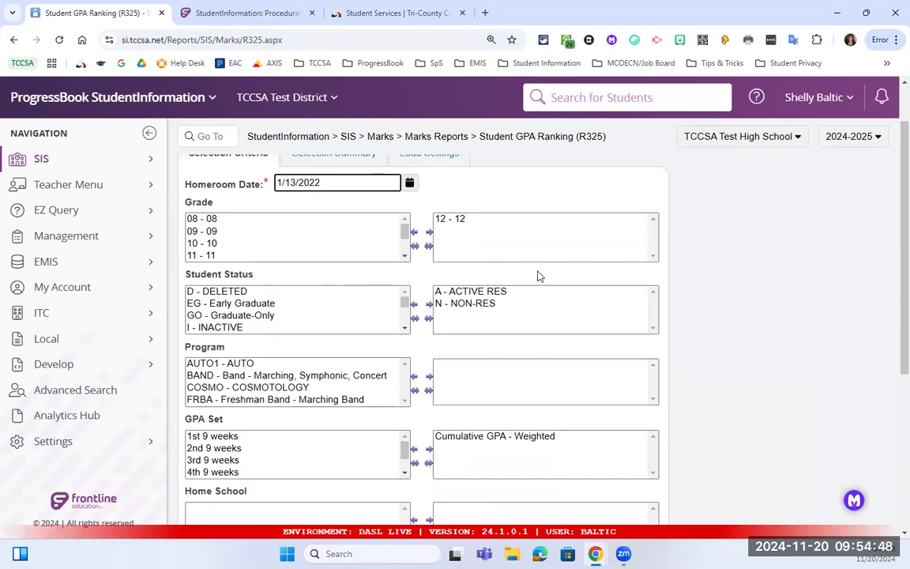
{"action": "scroll", "coordinate": [494, 295], "scroll_direction": "down", "scroll_amount": 1}
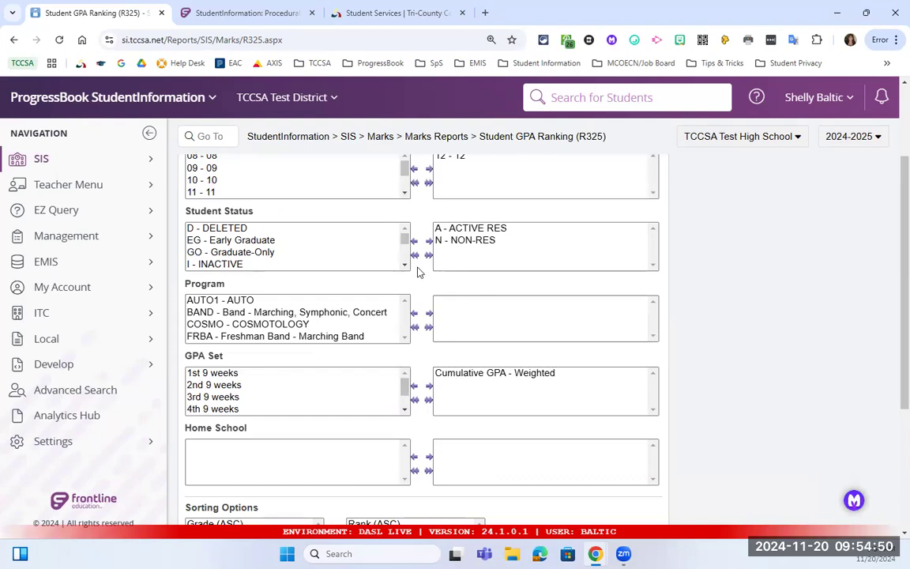
{"action": "triple_click", "coordinate": [193, 355]}
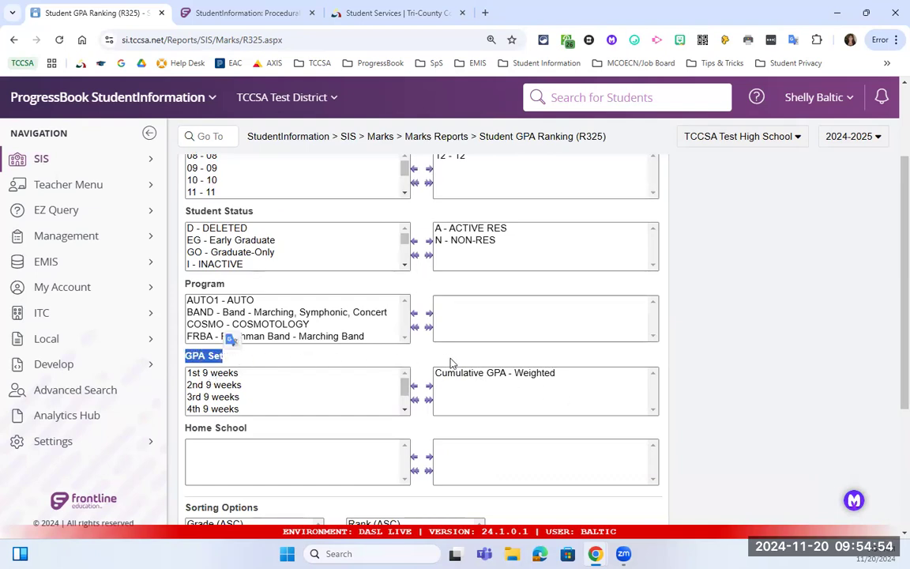
{"action": "scroll", "coordinate": [475, 376], "scroll_direction": "down", "scroll_amount": 3}
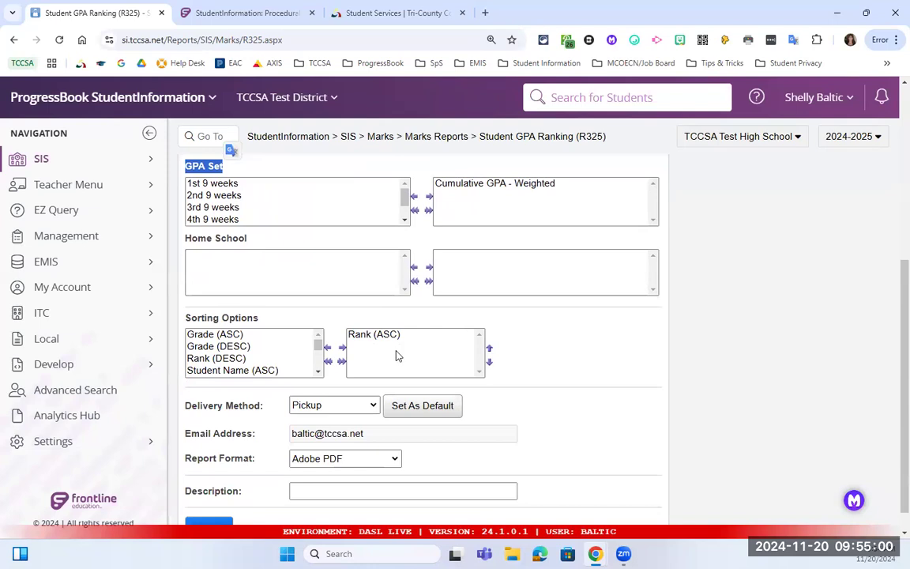
{"action": "scroll", "coordinate": [376, 342], "scroll_direction": "down", "scroll_amount": 1}
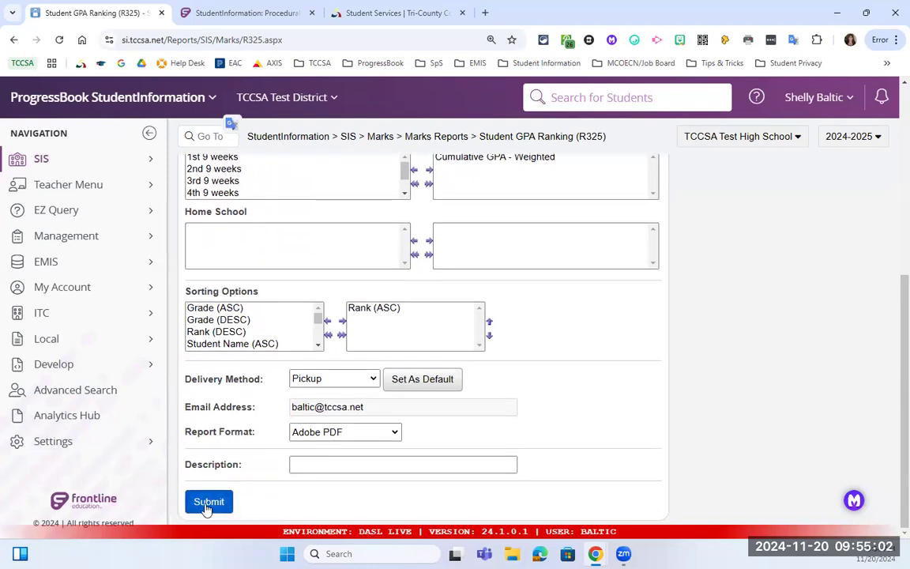
{"action": "left_click", "coordinate": [207, 506]}
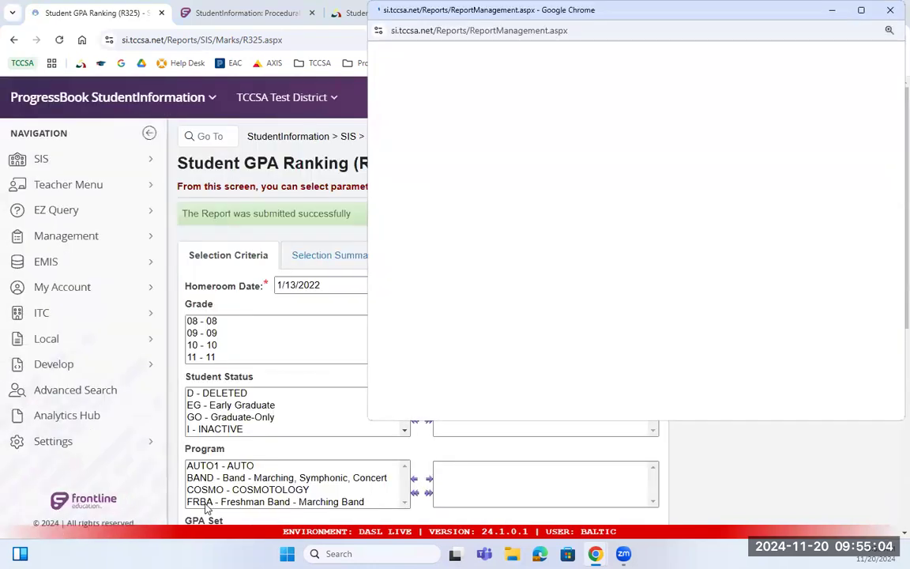
Refresh the job list until the R325 report completes, then open it.
{"action": "left_click", "coordinate": [512, 85]}
{"action": "left_click", "coordinate": [512, 85]}
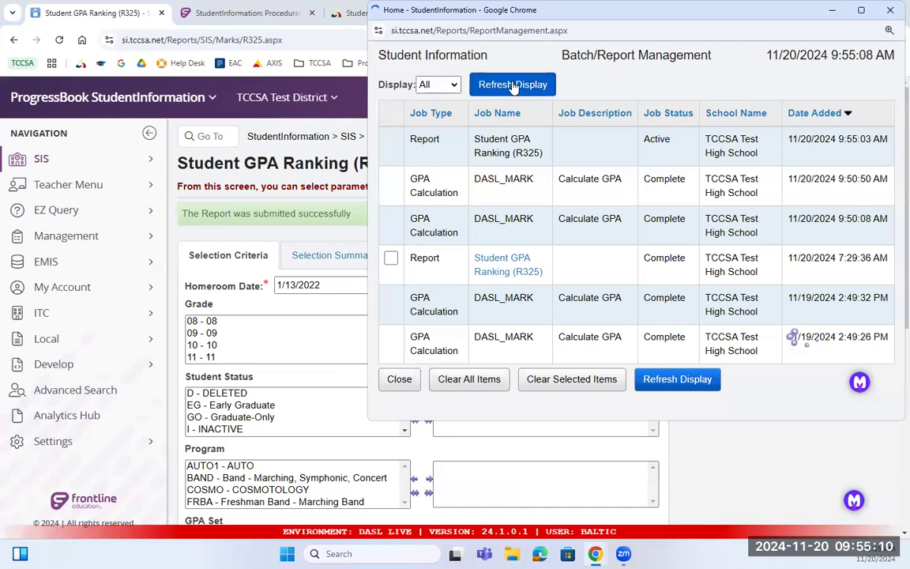
{"action": "left_click", "coordinate": [511, 86]}
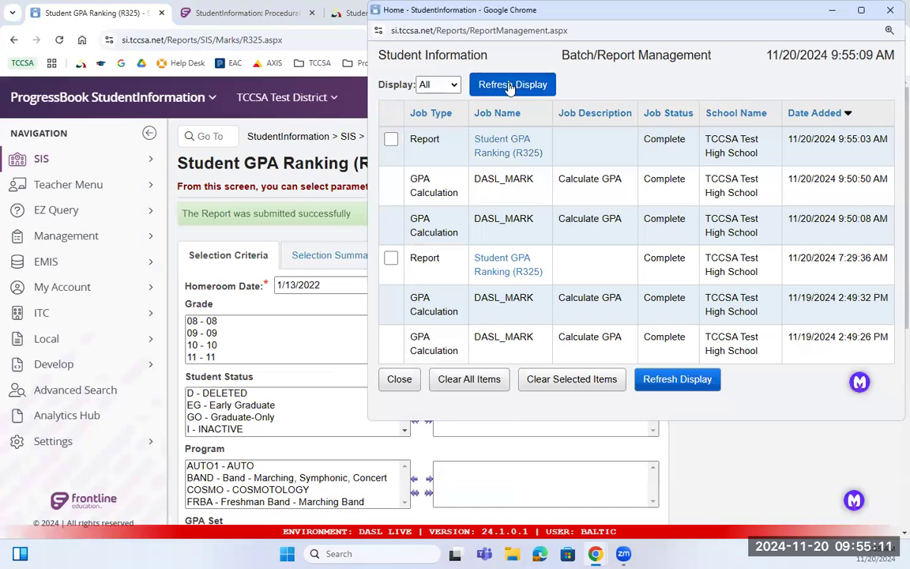
{"action": "left_click", "coordinate": [518, 152]}
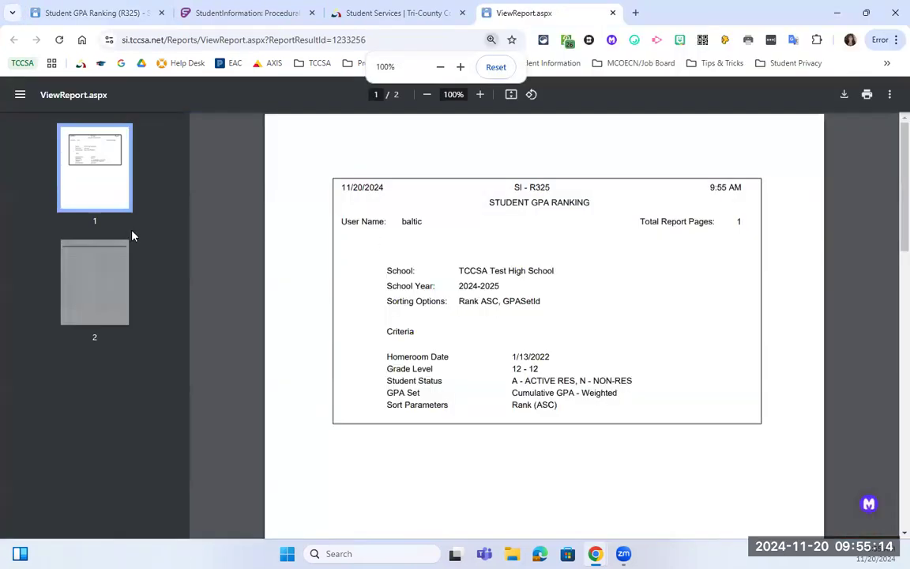
View page 2 of the PDF, checking the top student's 4.138 rank value.
{"action": "left_click", "coordinate": [124, 286]}
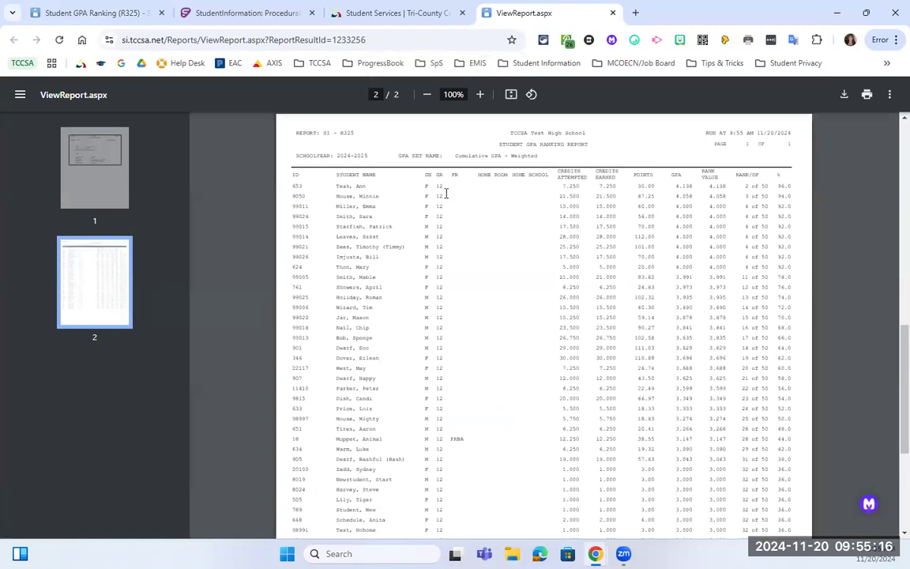
{"action": "scroll", "coordinate": [473, 224], "scroll_direction": "down", "scroll_amount": 2}
{"action": "scroll", "coordinate": [478, 223], "scroll_direction": "up", "scroll_amount": 2}
{"action": "left_click_drag", "start_coordinate": [705, 187], "coordinate": [733, 188]}
{"action": "left_click", "coordinate": [710, 200]}
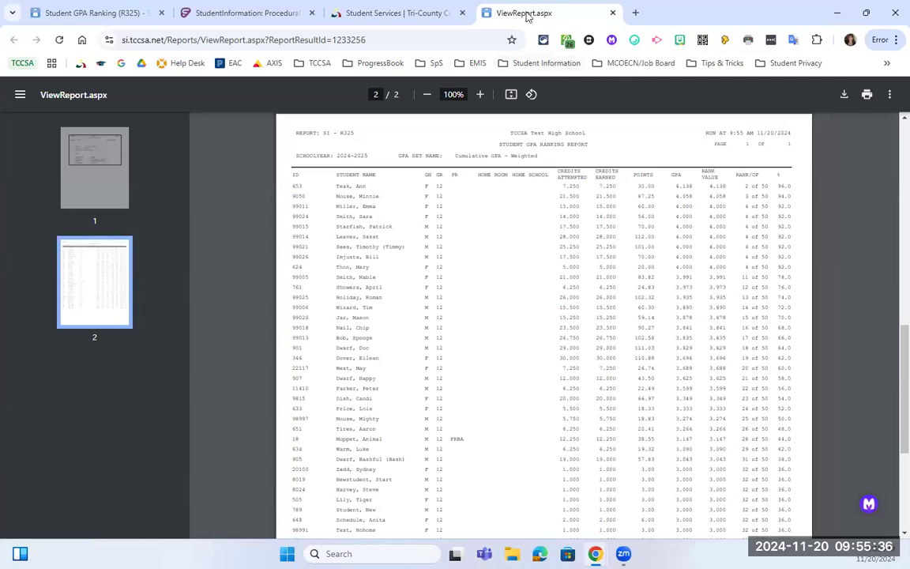
Close the R325 report PDF tab and return to the Student GPA Ranking (R325) tab.
{"action": "left_click", "coordinate": [613, 14]}
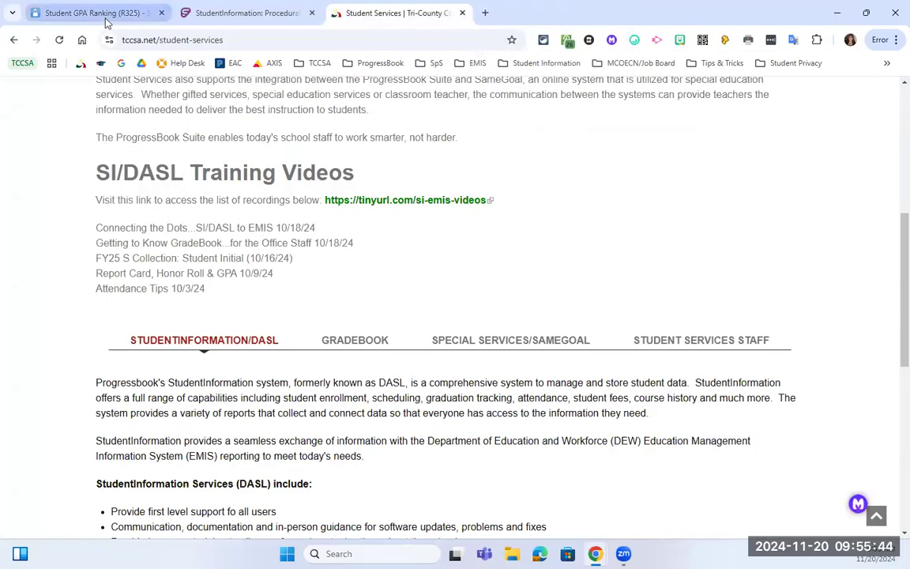
{"action": "left_click", "coordinate": [134, 16]}
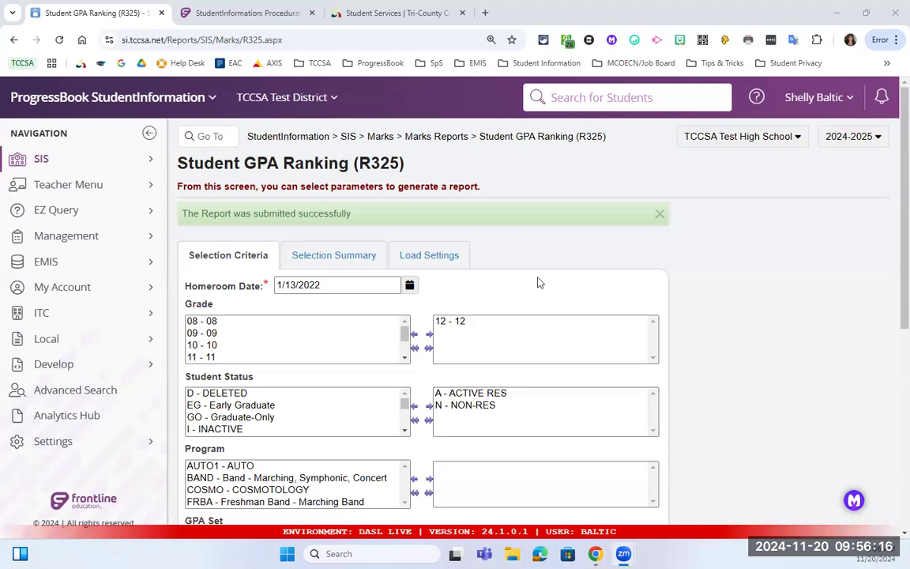
Search for the student by surname and open the first result's summary page.
{"action": "left_click", "coordinate": [576, 105]}
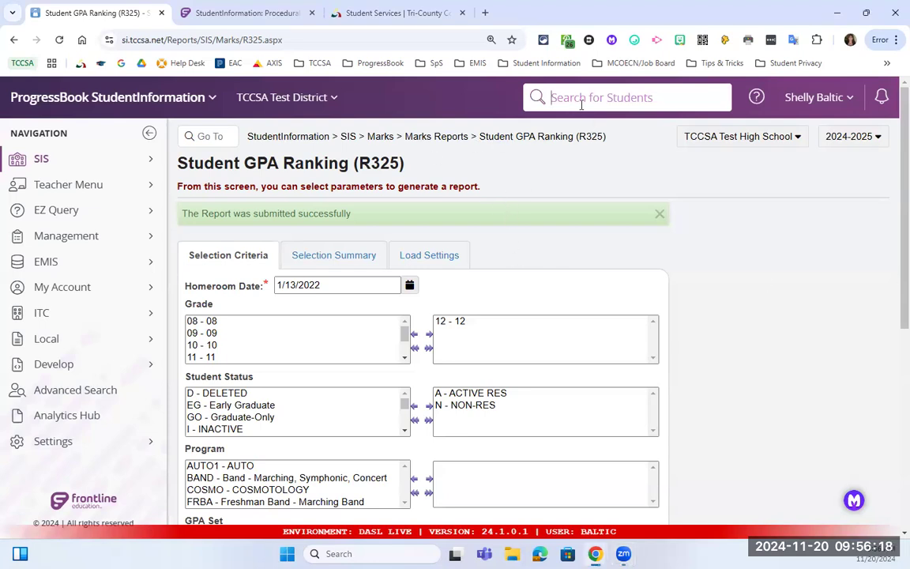
{"action": "type", "text": "dover"}
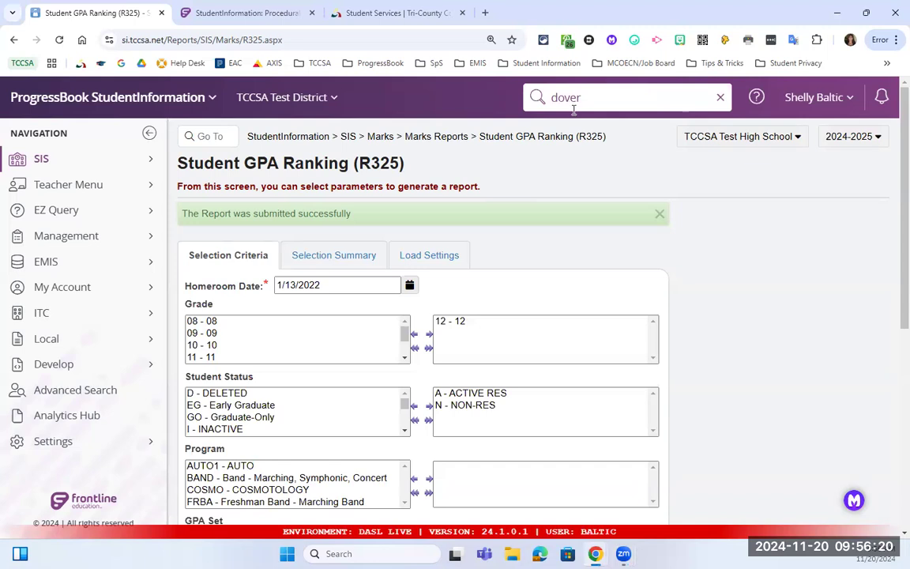
{"action": "key", "text": "Return"}
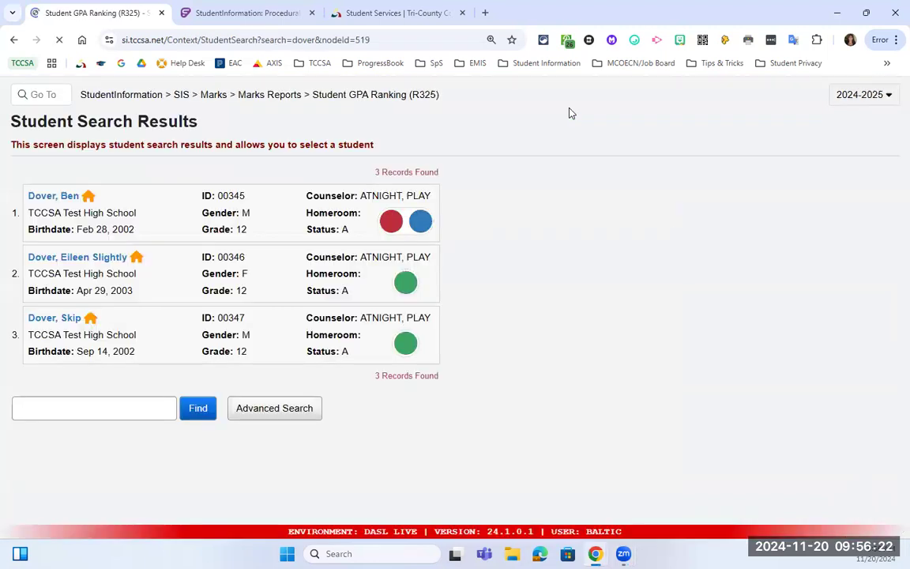
{"action": "left_click", "coordinate": [229, 238]}
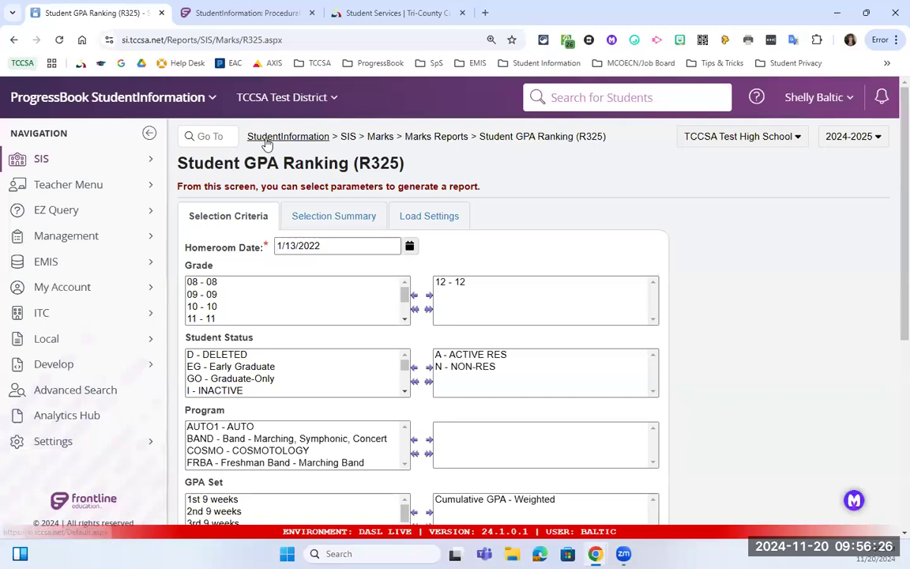
{"action": "left_click", "coordinate": [254, 135]}
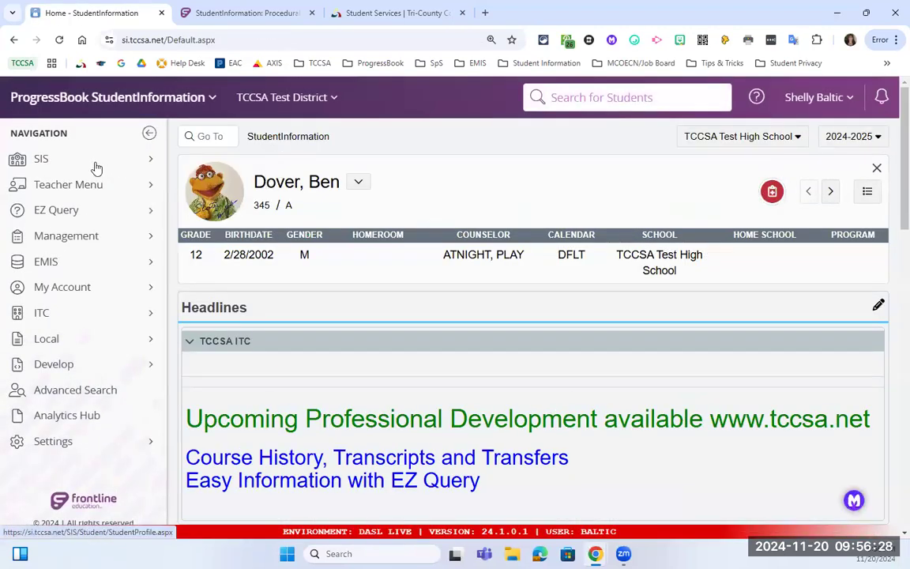
Open the student's Course History page under SIS > Student.
{"action": "left_click", "coordinate": [126, 162]}
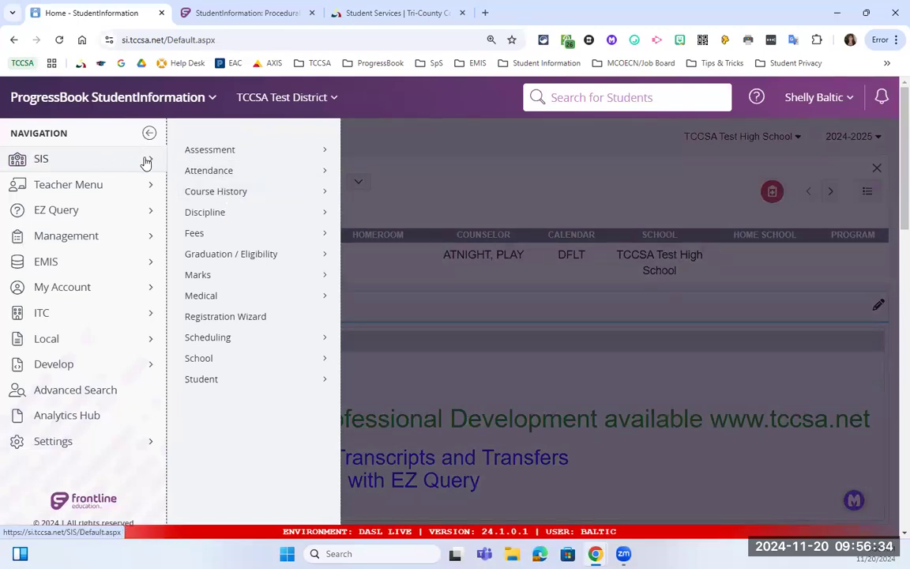
{"action": "left_click", "coordinate": [290, 385]}
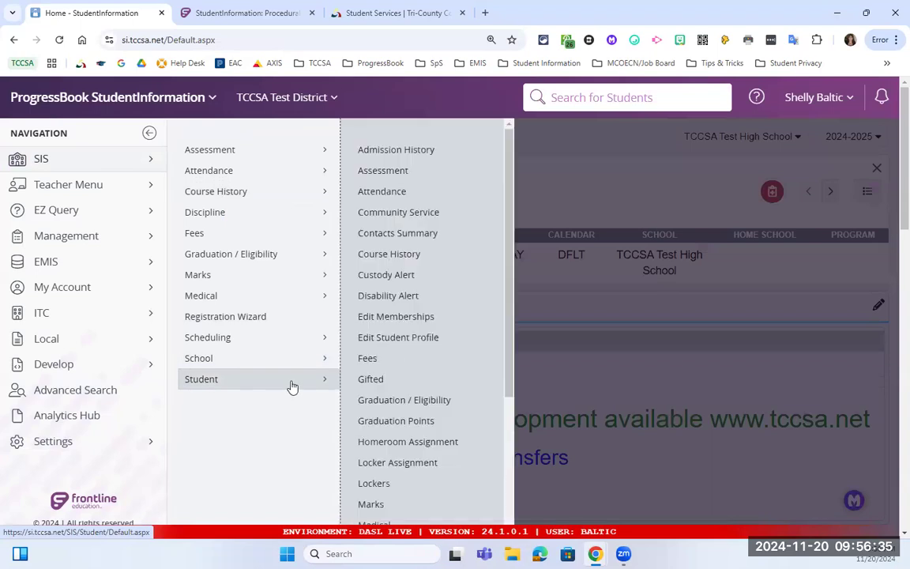
{"action": "left_click", "coordinate": [435, 259]}
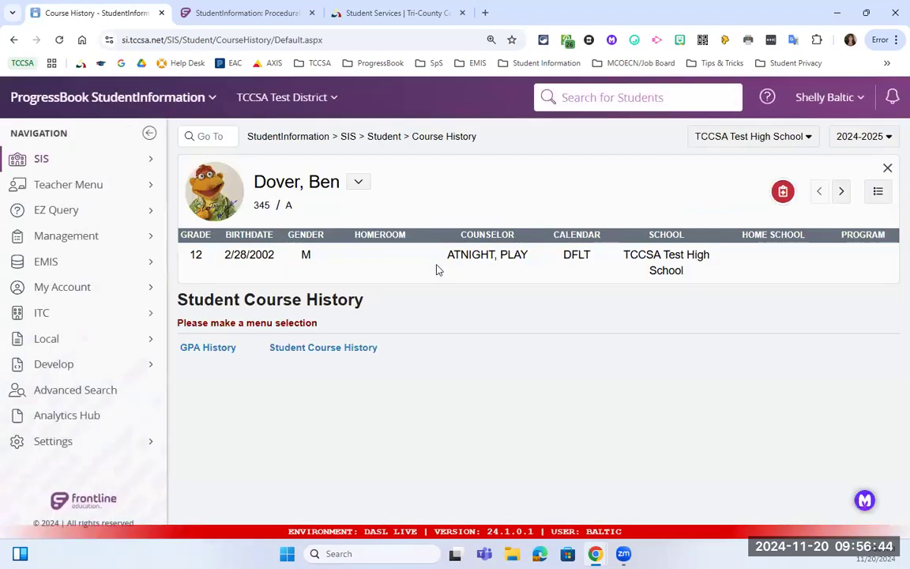
{"action": "left_click", "coordinate": [222, 349]}
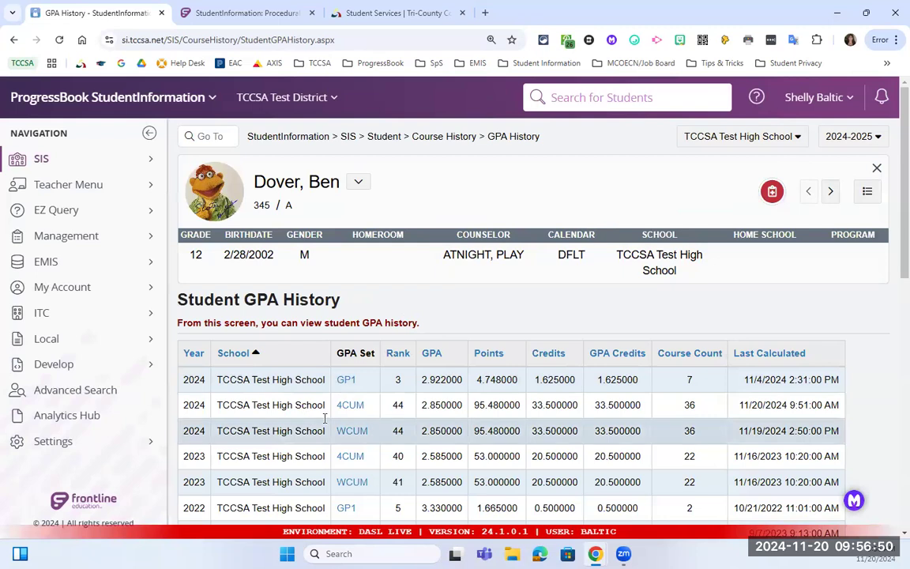
{"action": "scroll", "coordinate": [340, 339], "scroll_direction": "down", "scroll_amount": 1}
{"action": "scroll", "coordinate": [342, 345], "scroll_direction": "down", "scroll_amount": 1}
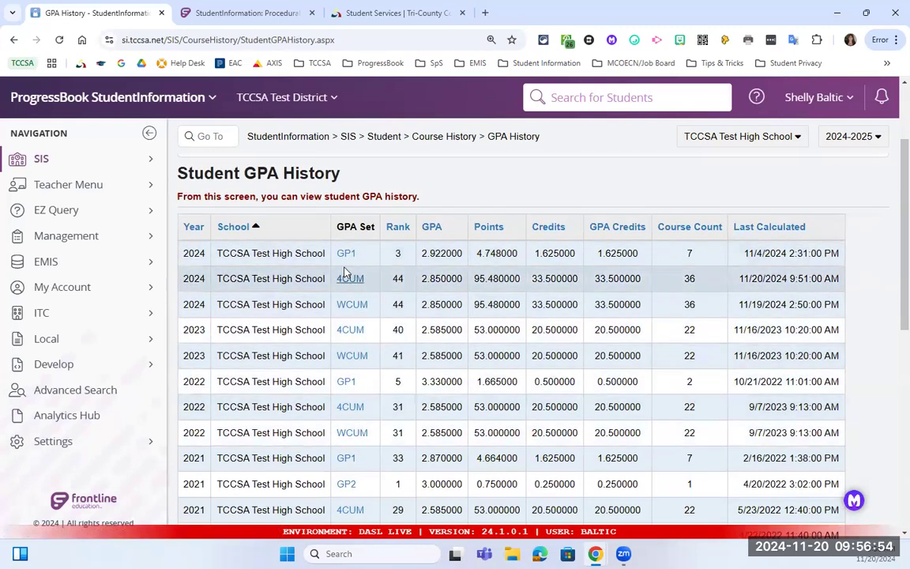
{"action": "left_click", "coordinate": [346, 307]}
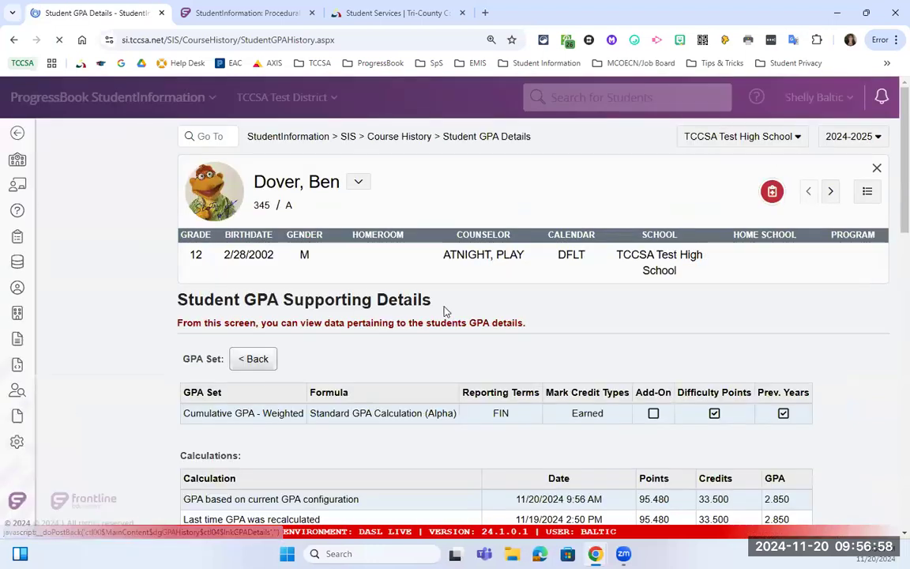
{"action": "scroll", "coordinate": [443, 310], "scroll_direction": "down", "scroll_amount": 2}
{"action": "scroll", "coordinate": [423, 391], "scroll_direction": "down", "scroll_amount": 1}
{"action": "scroll", "coordinate": [421, 390], "scroll_direction": "down", "scroll_amount": 2}
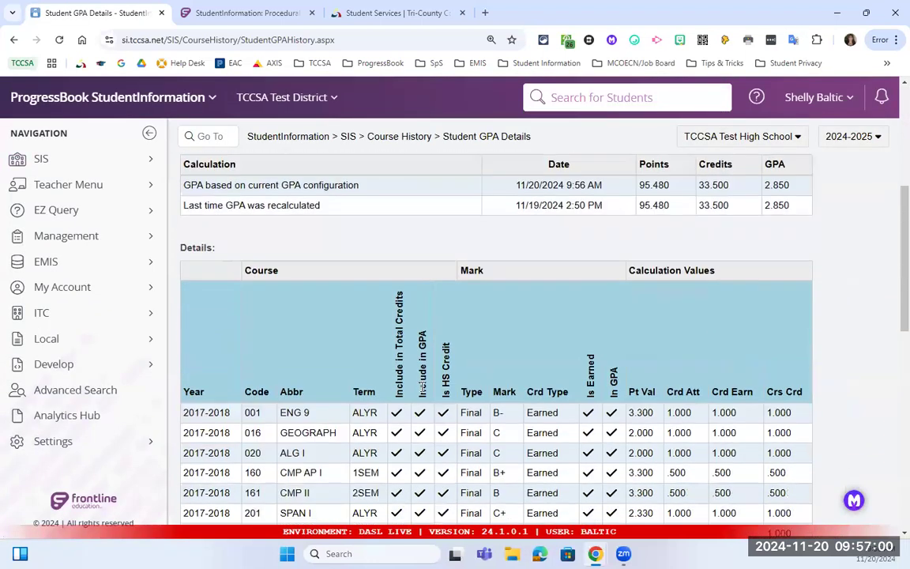
{"action": "scroll", "coordinate": [420, 390], "scroll_direction": "up", "scroll_amount": 3}
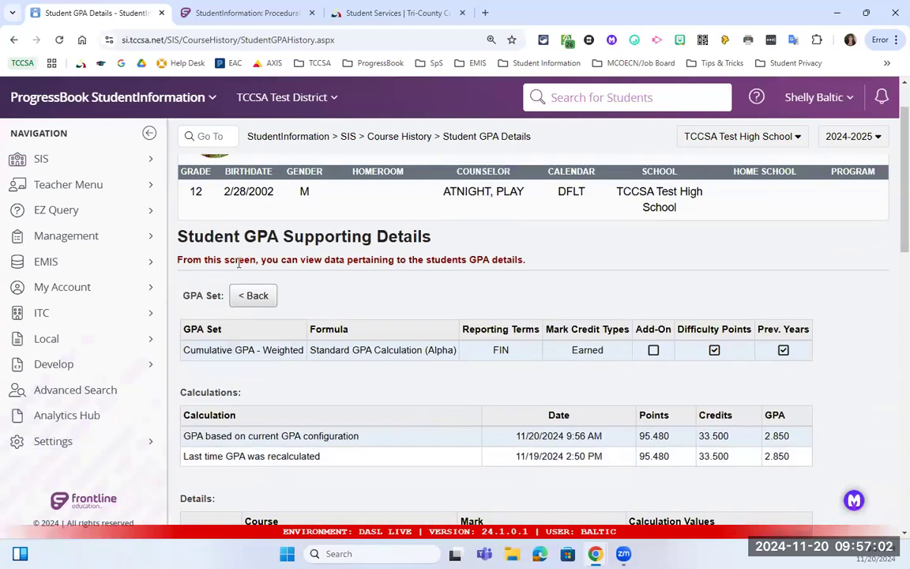
{"action": "left_click", "coordinate": [14, 40]}
{"action": "left_click", "coordinate": [14, 40]}
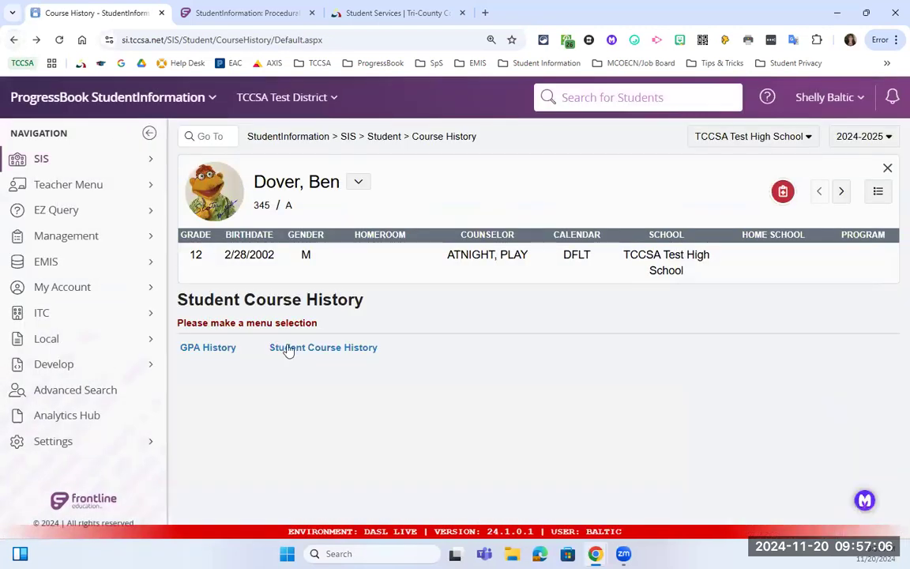
Open Student Course History, showing 33.5 credits attempted and earned, and expand its filters.
{"action": "left_click", "coordinate": [330, 347]}
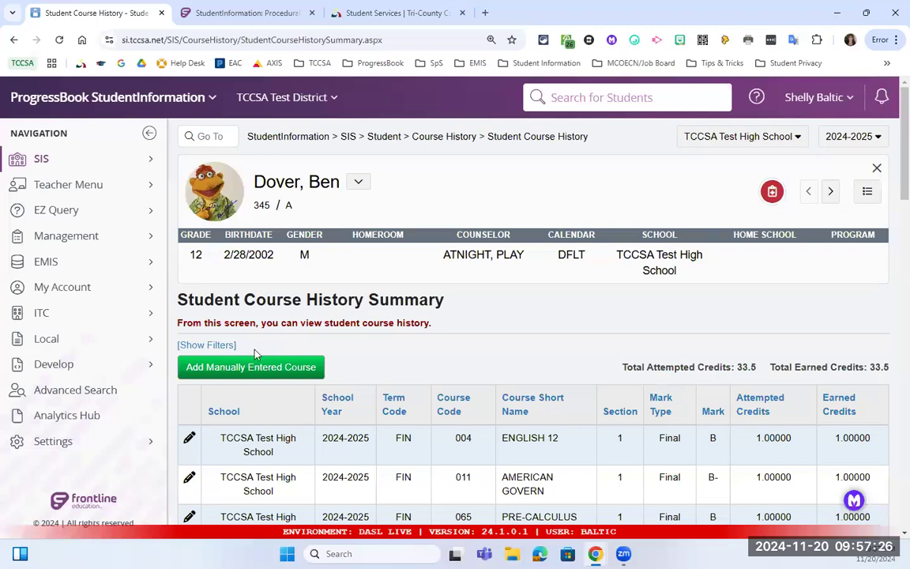
{"action": "left_click_drag", "start_coordinate": [237, 345], "coordinate": [177, 345]}
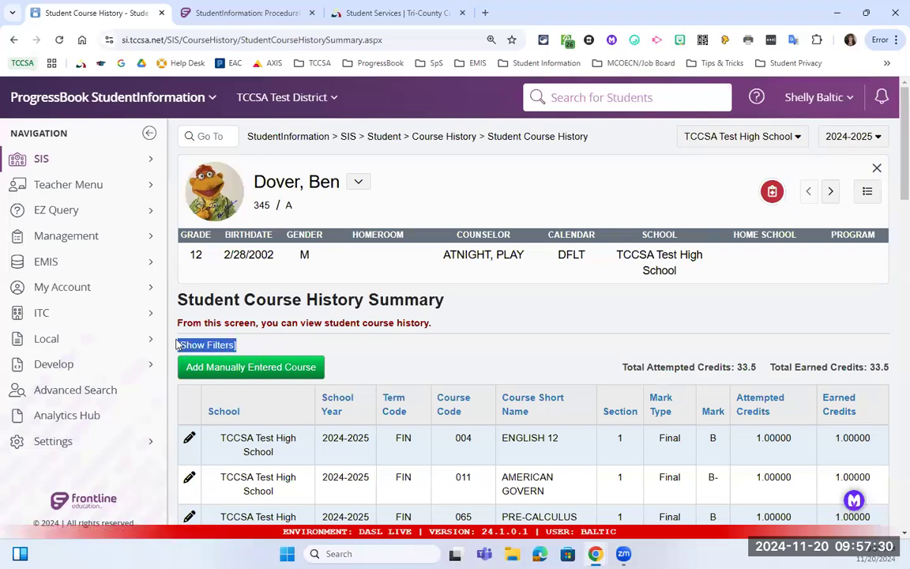
{"action": "left_click_drag", "start_coordinate": [178, 341], "coordinate": [171, 349]}
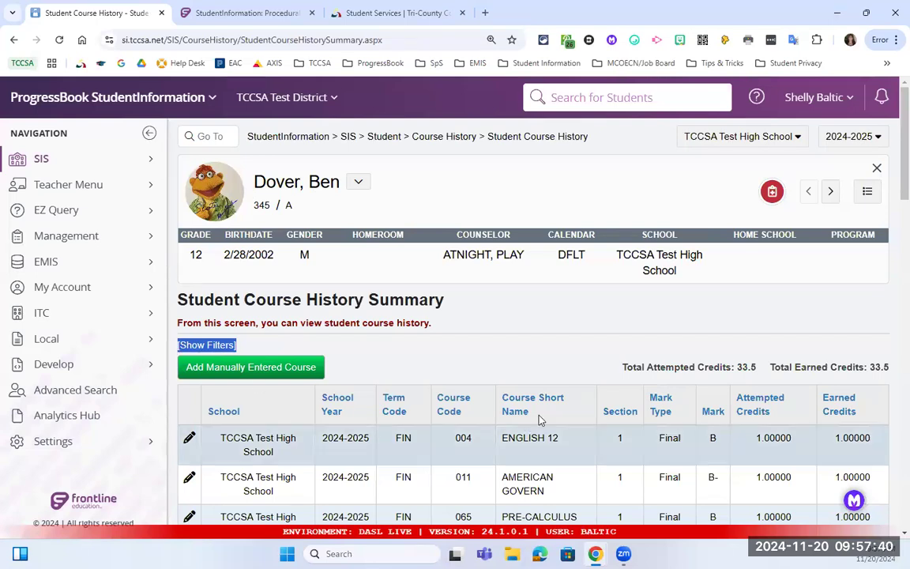
{"action": "left_click", "coordinate": [214, 346]}
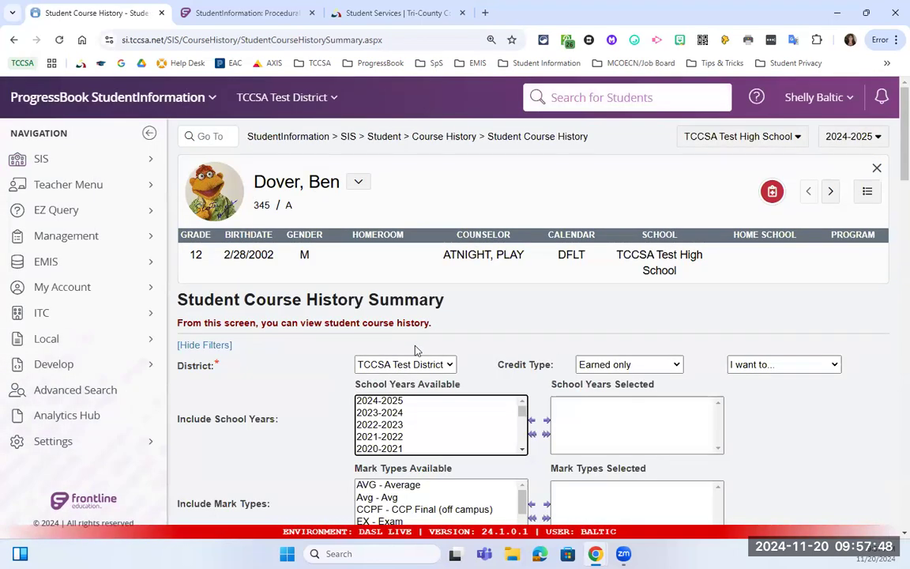
{"action": "scroll", "coordinate": [411, 343], "scroll_direction": "down", "scroll_amount": 2}
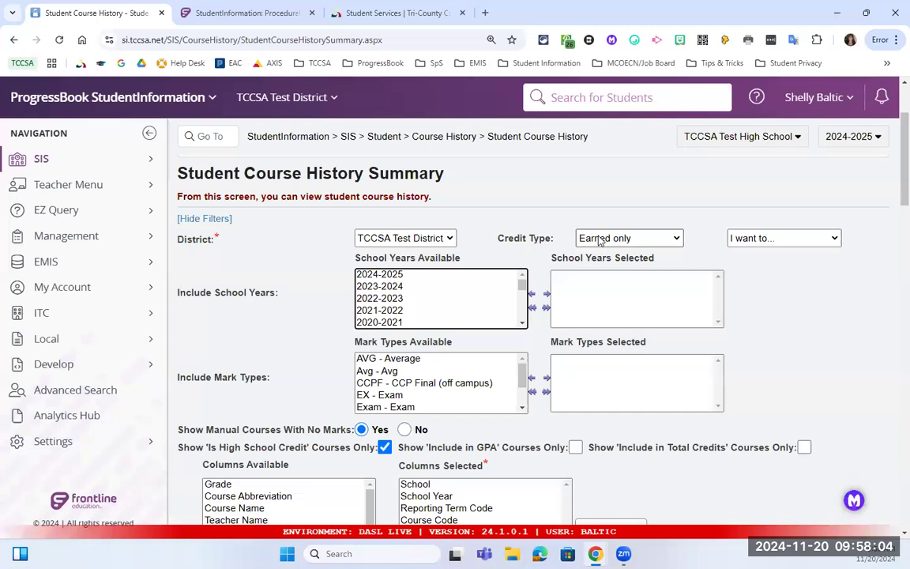
{"action": "left_click", "coordinate": [632, 238]}
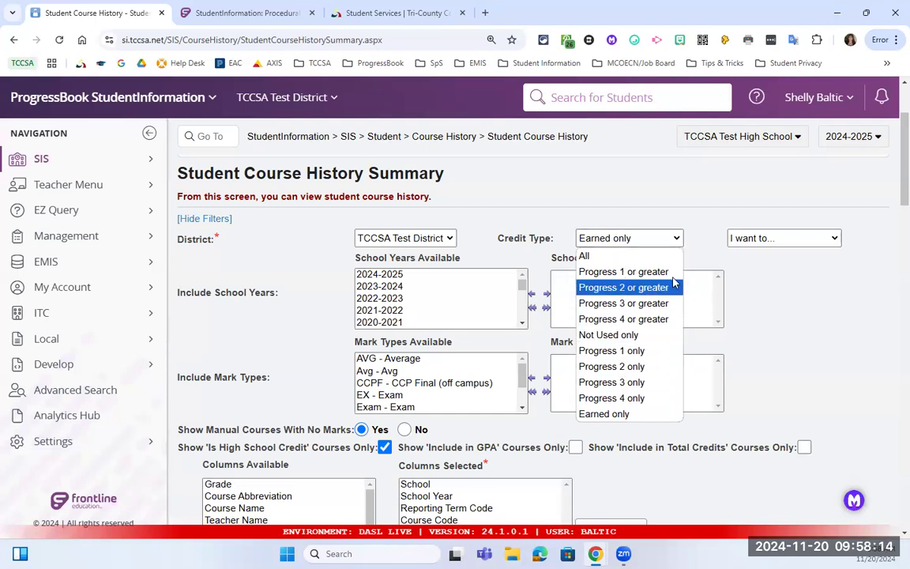
{"action": "left_click", "coordinate": [759, 270]}
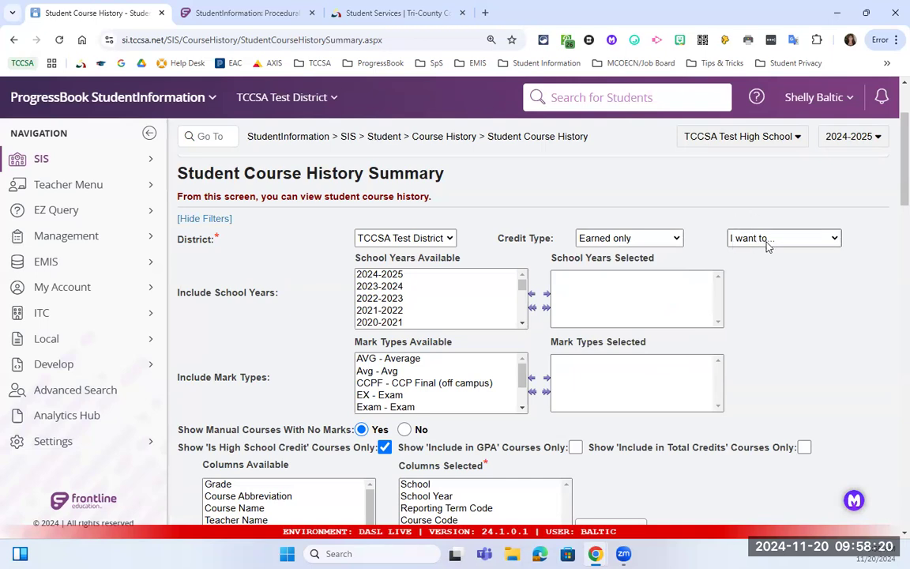
{"action": "left_click", "coordinate": [768, 238]}
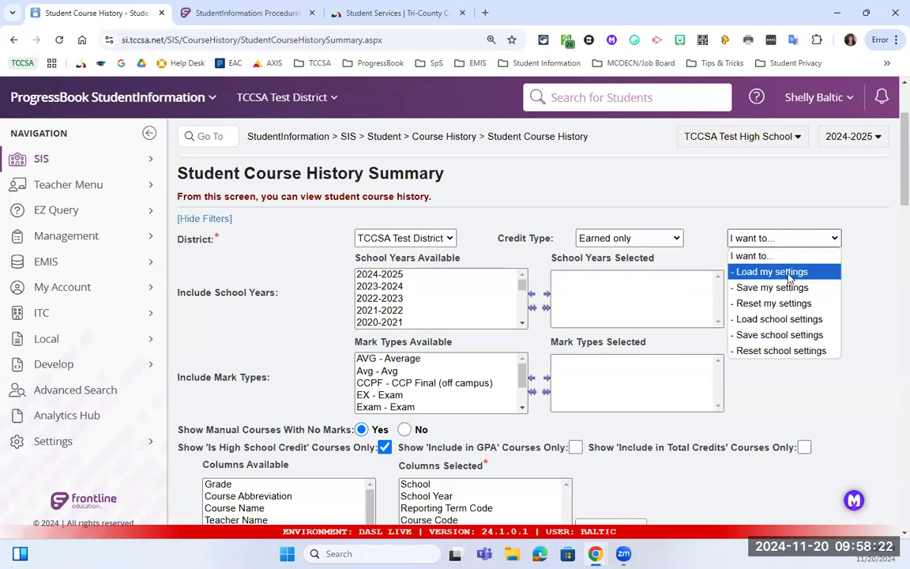
{"action": "left_click", "coordinate": [713, 239]}
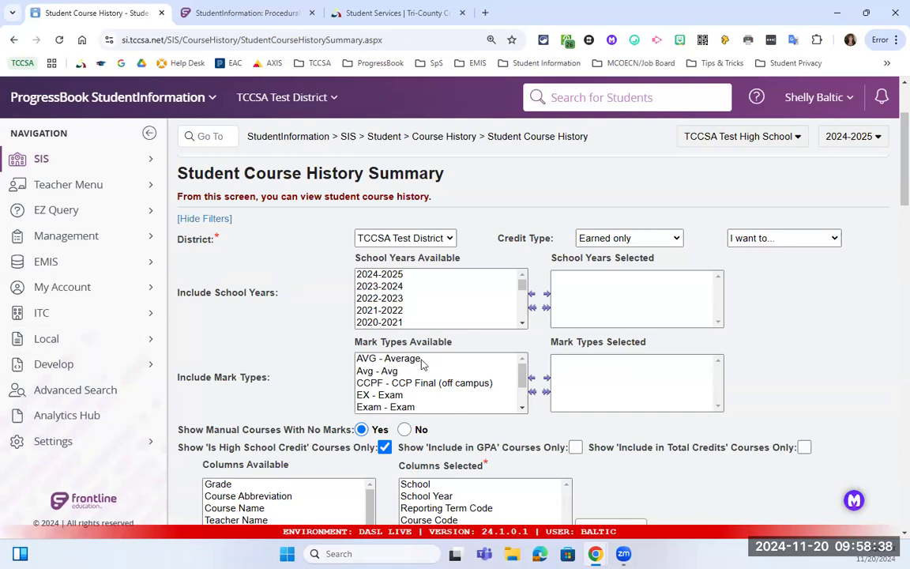
{"action": "scroll", "coordinate": [440, 376], "scroll_direction": "down", "scroll_amount": 1}
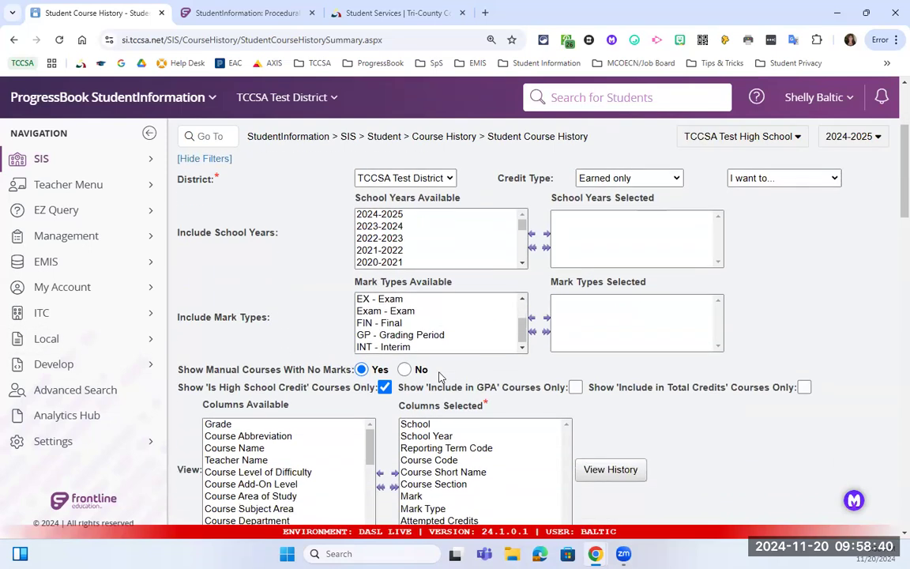
{"action": "scroll", "coordinate": [433, 350], "scroll_direction": "down", "scroll_amount": 1}
{"action": "scroll", "coordinate": [413, 254], "scroll_direction": "up", "scroll_amount": 2}
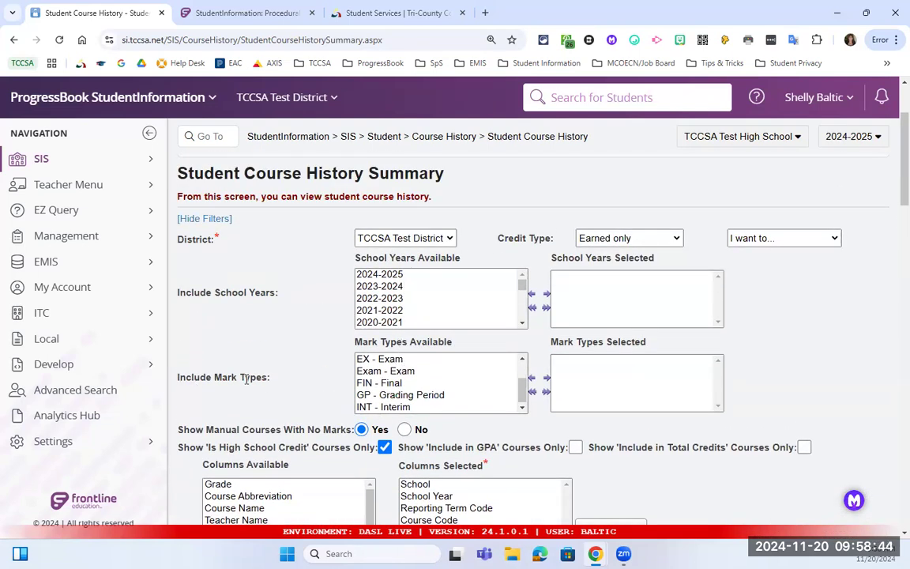
{"action": "double_click", "coordinate": [397, 384]}
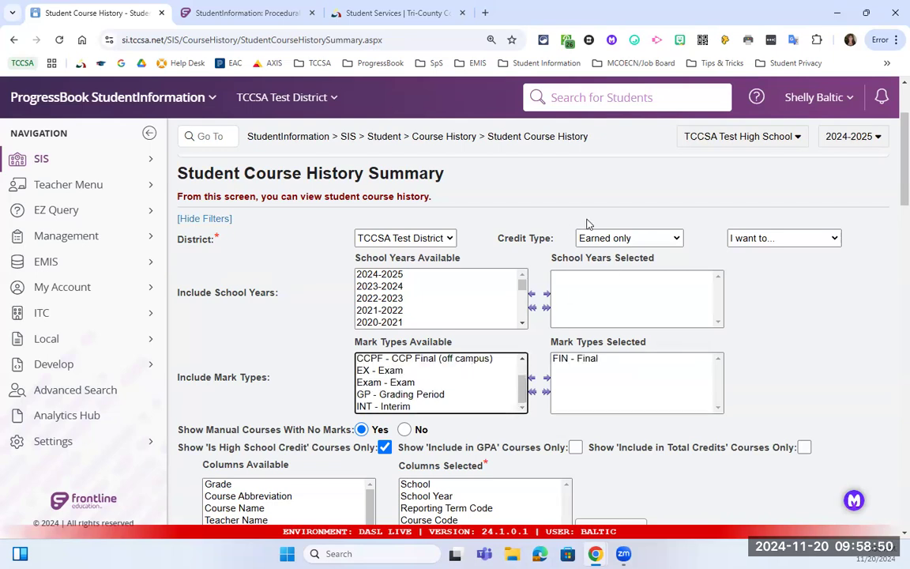
{"action": "double_click", "coordinate": [557, 360]}
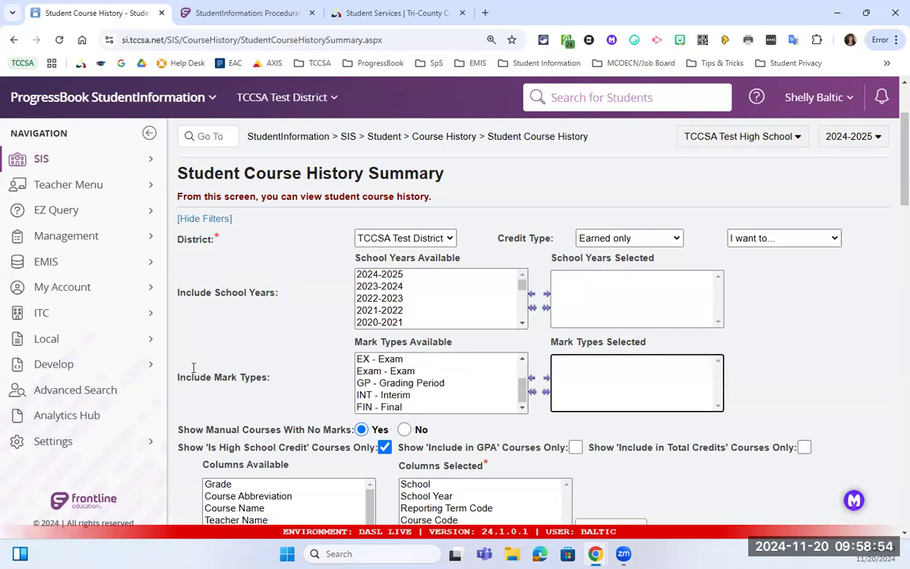
{"action": "scroll", "coordinate": [181, 373], "scroll_direction": "down", "scroll_amount": 1}
{"action": "left_click_drag", "start_coordinate": [179, 371], "coordinate": [345, 369]}
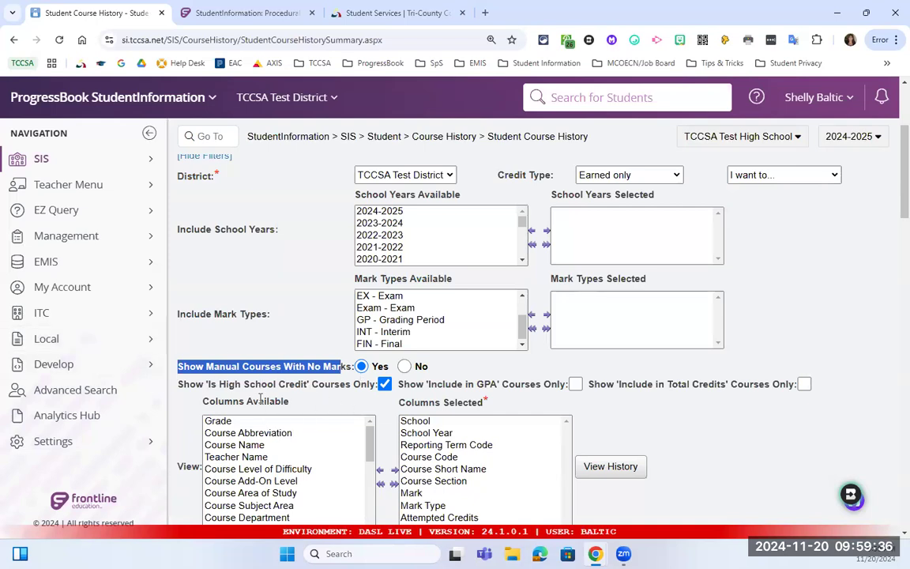
{"action": "scroll", "coordinate": [367, 393], "scroll_direction": "down", "scroll_amount": 1}
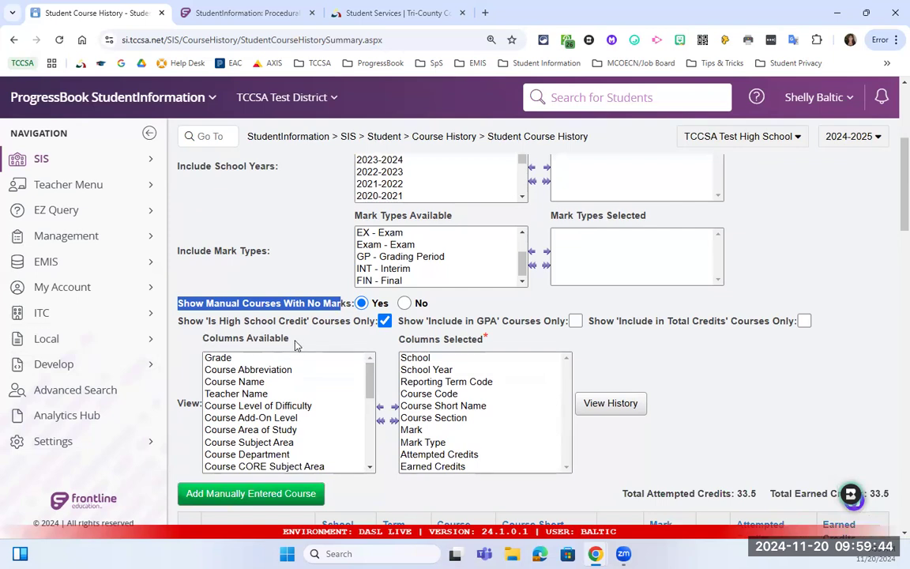
{"action": "left_click", "coordinate": [281, 419]}
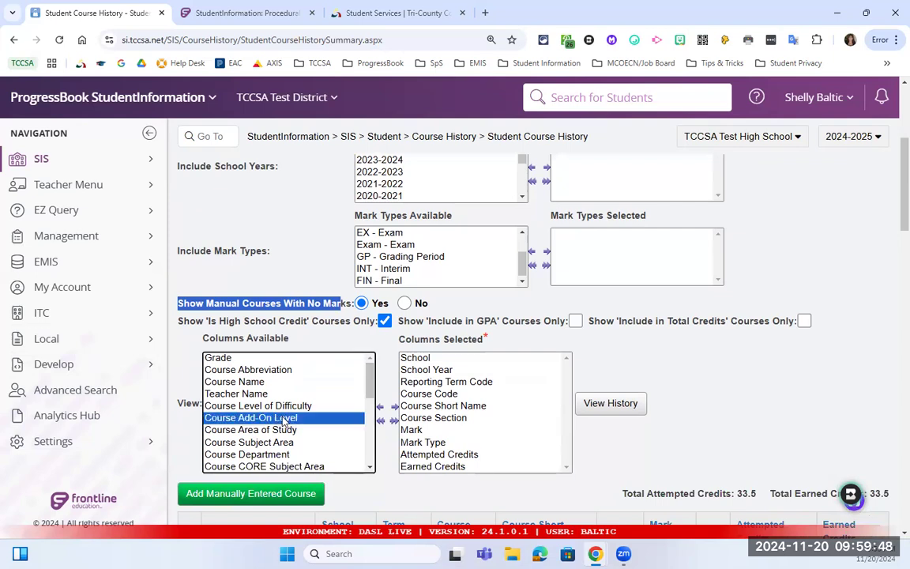
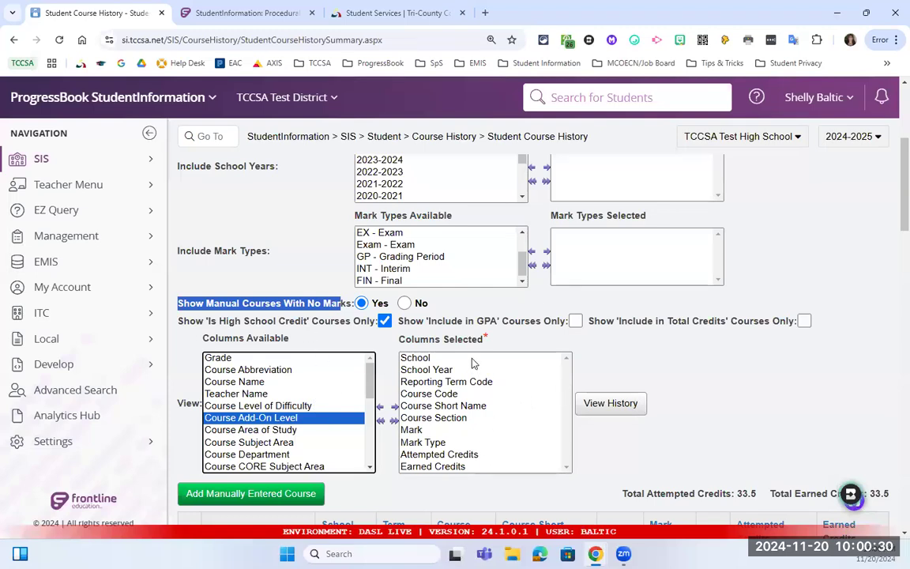
Save the current course history filter choices as my settings and hide the filters.
{"action": "scroll", "coordinate": [468, 401], "scroll_direction": "down", "scroll_amount": 1}
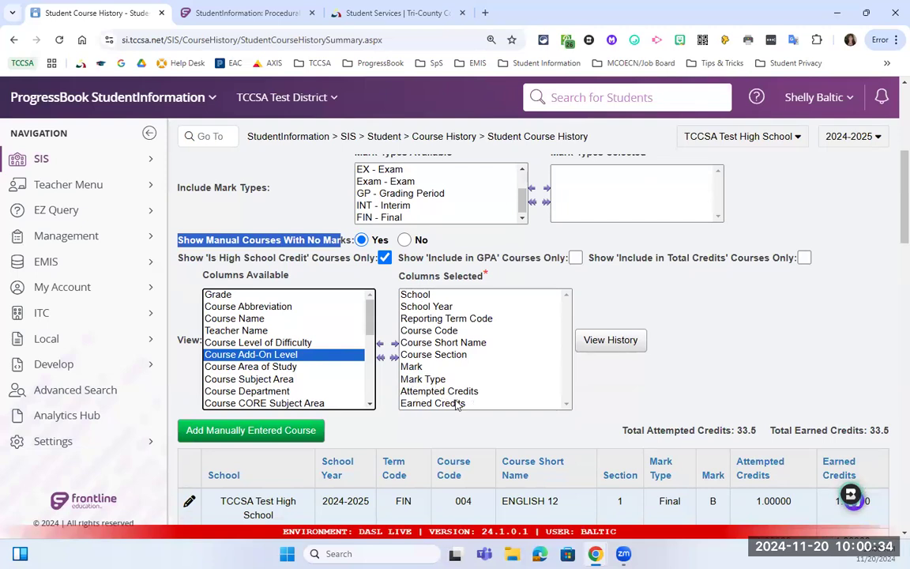
{"action": "scroll", "coordinate": [458, 399], "scroll_direction": "down", "scroll_amount": 1}
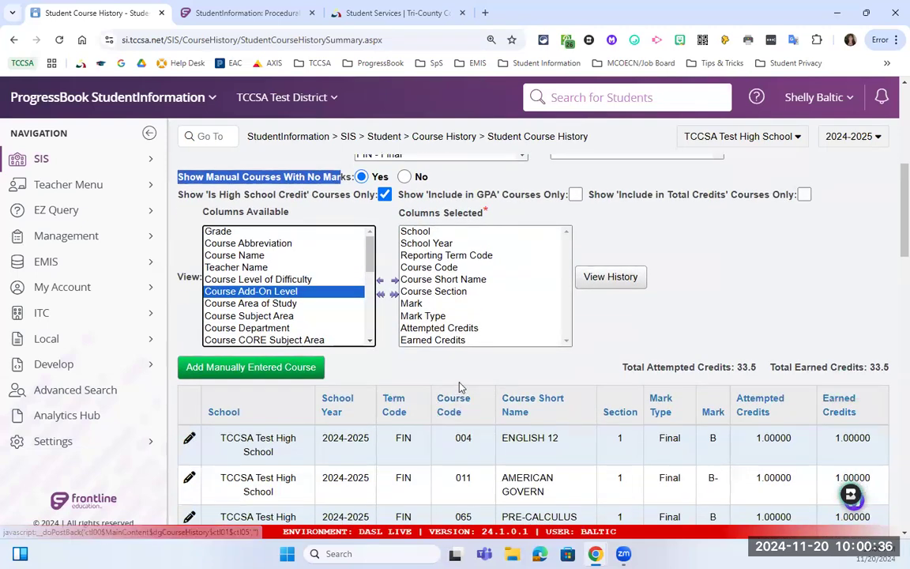
{"action": "scroll", "coordinate": [461, 387], "scroll_direction": "up", "scroll_amount": 1}
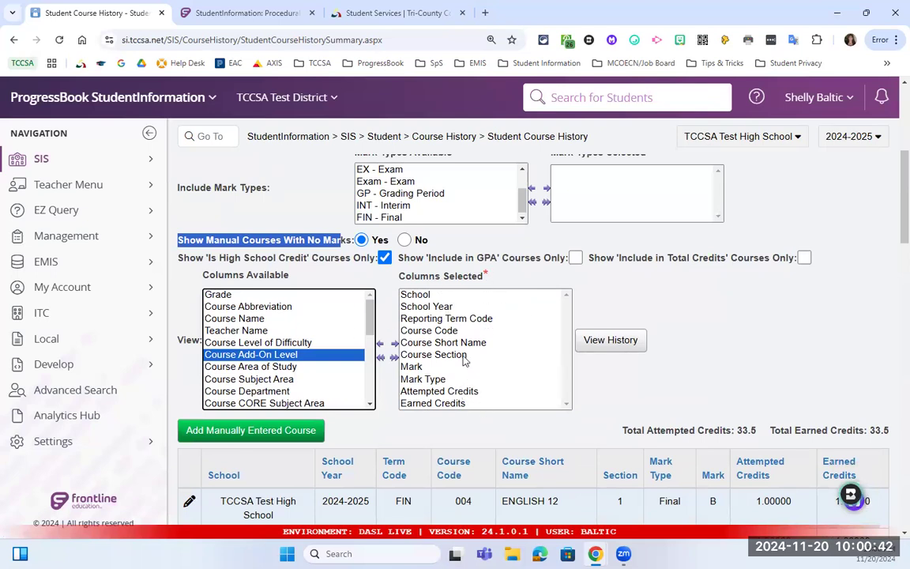
{"action": "scroll", "coordinate": [472, 372], "scroll_direction": "up", "scroll_amount": 3}
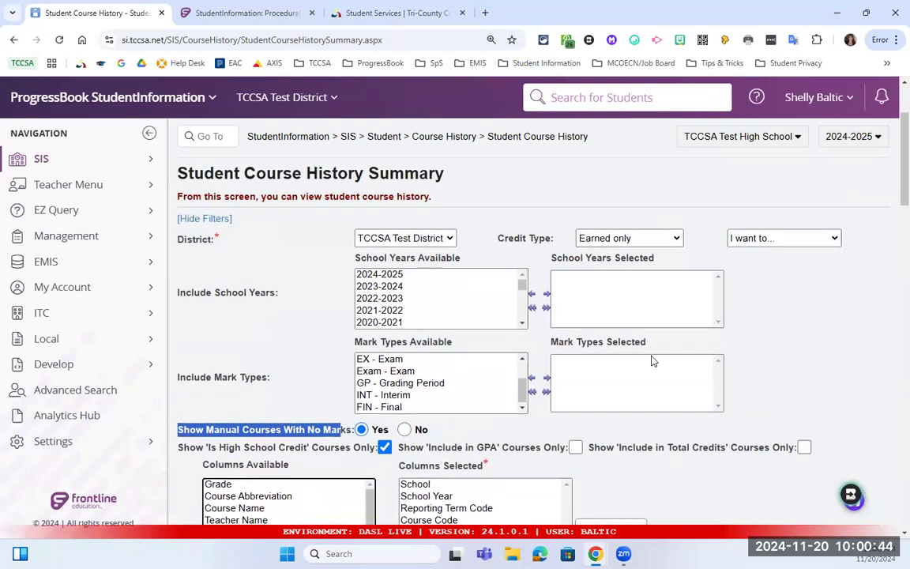
{"action": "left_click", "coordinate": [756, 240]}
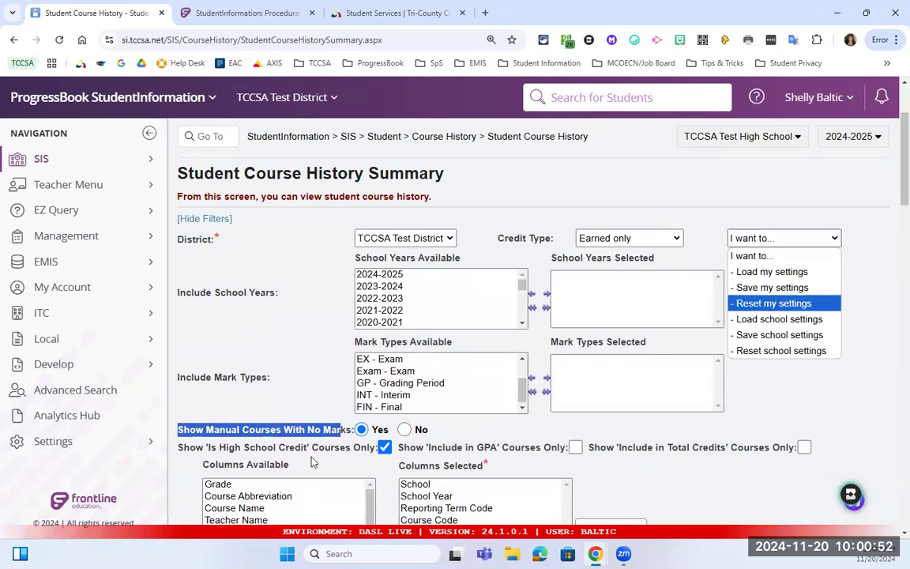
{"action": "scroll", "coordinate": [314, 463], "scroll_direction": "down", "scroll_amount": 1}
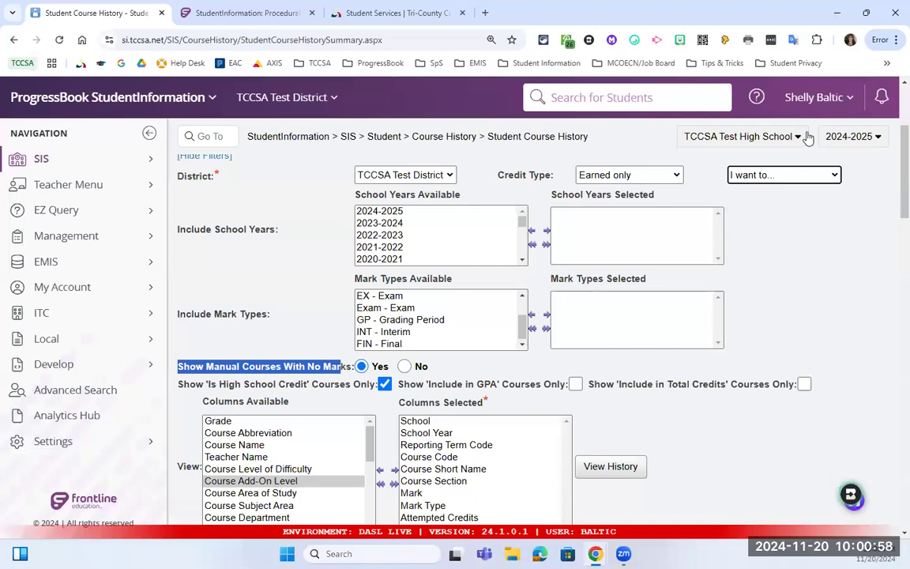
{"action": "left_click", "coordinate": [797, 176]}
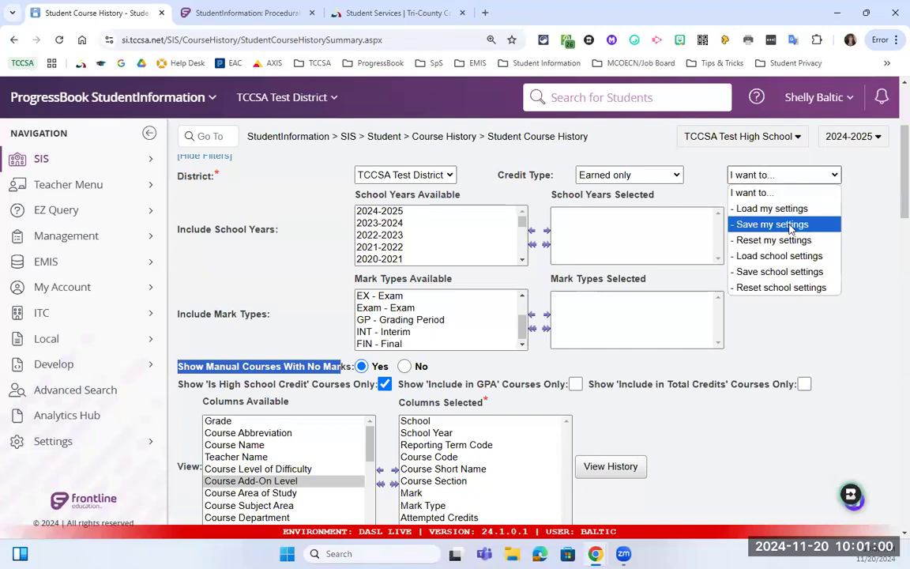
{"action": "left_click", "coordinate": [226, 161]}
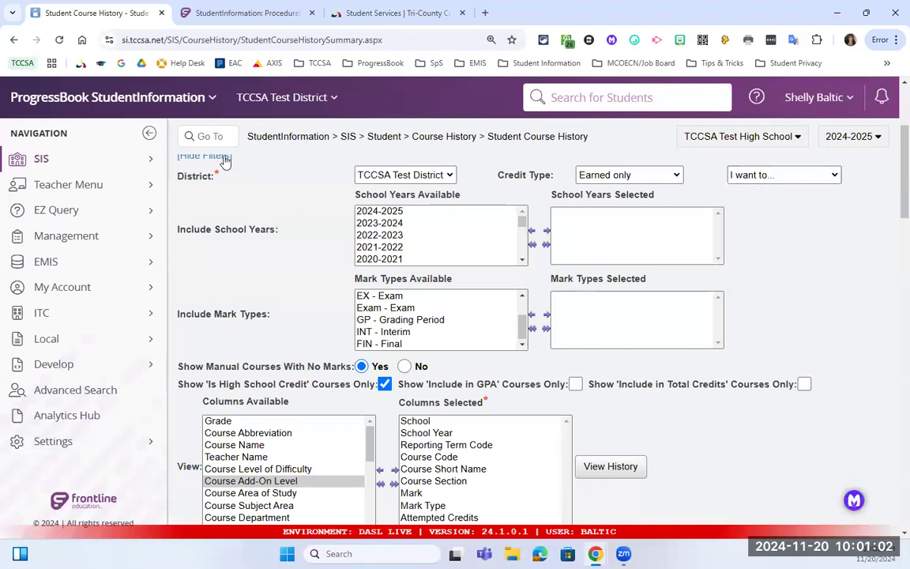
{"action": "left_click", "coordinate": [226, 158]}
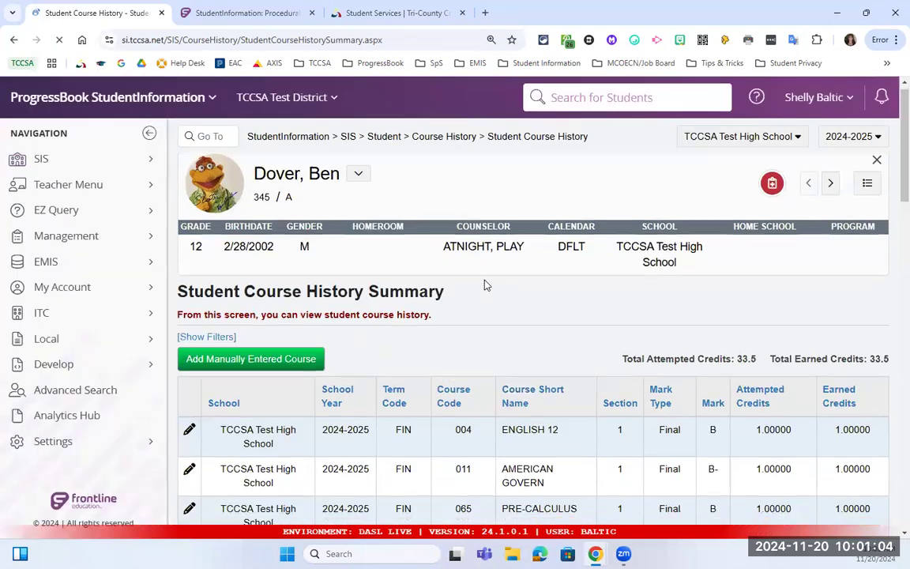
Sort the course history table ascending by the School column and scroll through the results.
{"action": "scroll", "coordinate": [486, 284], "scroll_direction": "down", "scroll_amount": 1}
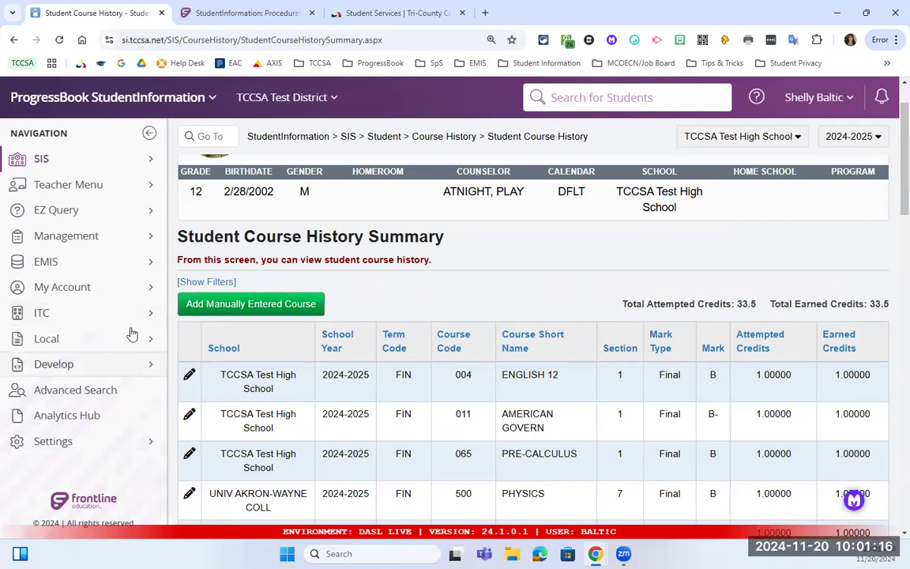
{"action": "scroll", "coordinate": [360, 357], "scroll_direction": "down", "scroll_amount": 4}
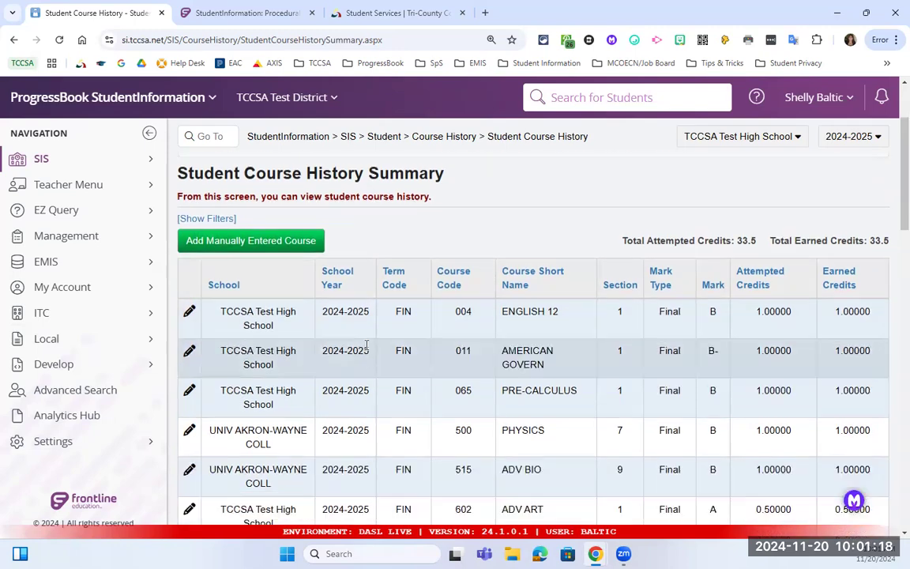
{"action": "scroll", "coordinate": [370, 227], "scroll_direction": "down", "scroll_amount": 8}
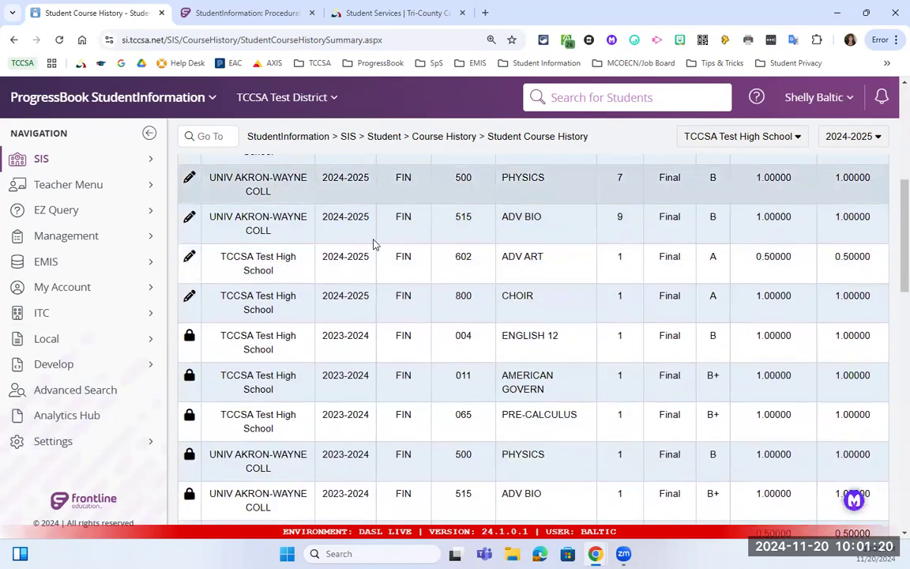
{"action": "scroll", "coordinate": [378, 285], "scroll_direction": "down", "scroll_amount": 5}
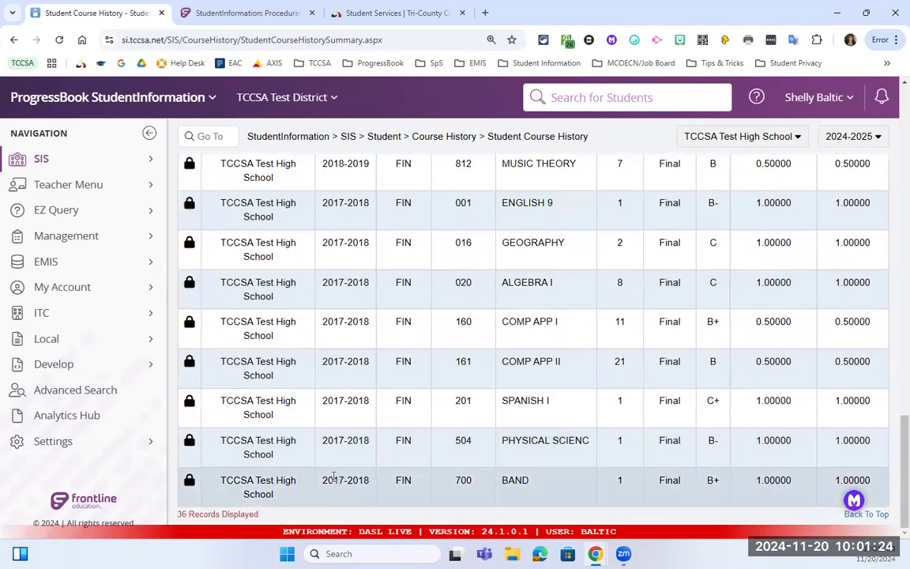
{"action": "scroll", "coordinate": [342, 474], "scroll_direction": "up", "scroll_amount": 2}
{"action": "scroll", "coordinate": [345, 448], "scroll_direction": "up", "scroll_amount": 10}
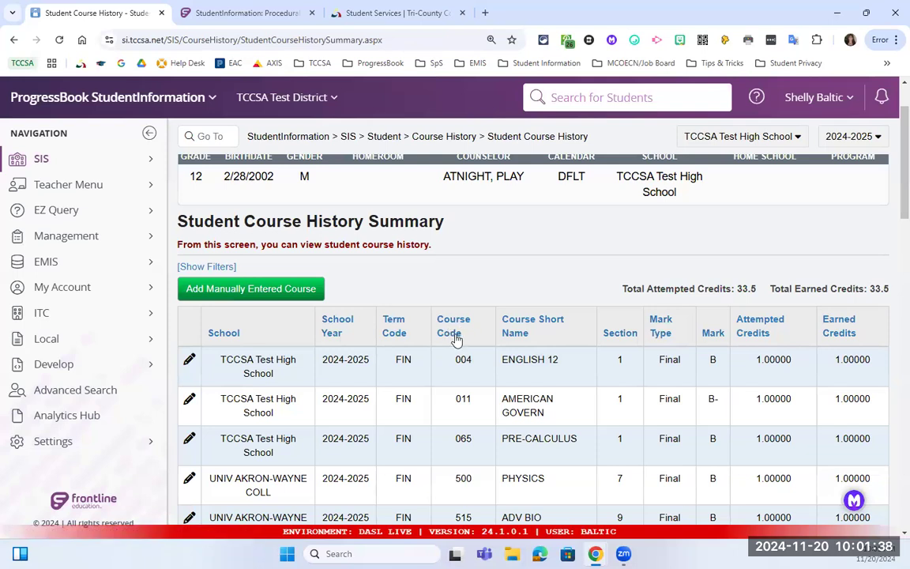
{"action": "left_click", "coordinate": [225, 332]}
{"action": "scroll", "coordinate": [323, 346], "scroll_direction": "down", "scroll_amount": 3}
{"action": "scroll", "coordinate": [323, 346], "scroll_direction": "down", "scroll_amount": 9}
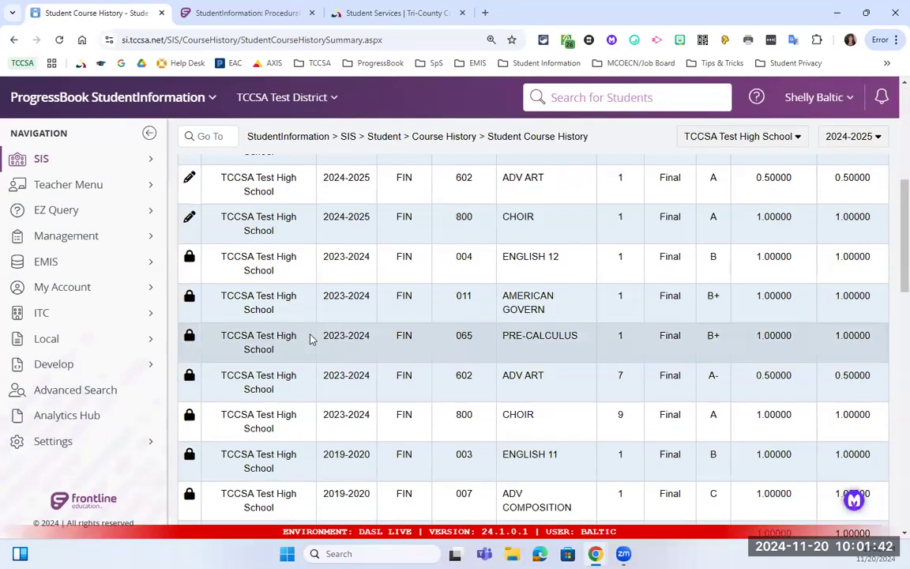
{"action": "scroll", "coordinate": [308, 331], "scroll_direction": "down", "scroll_amount": 6}
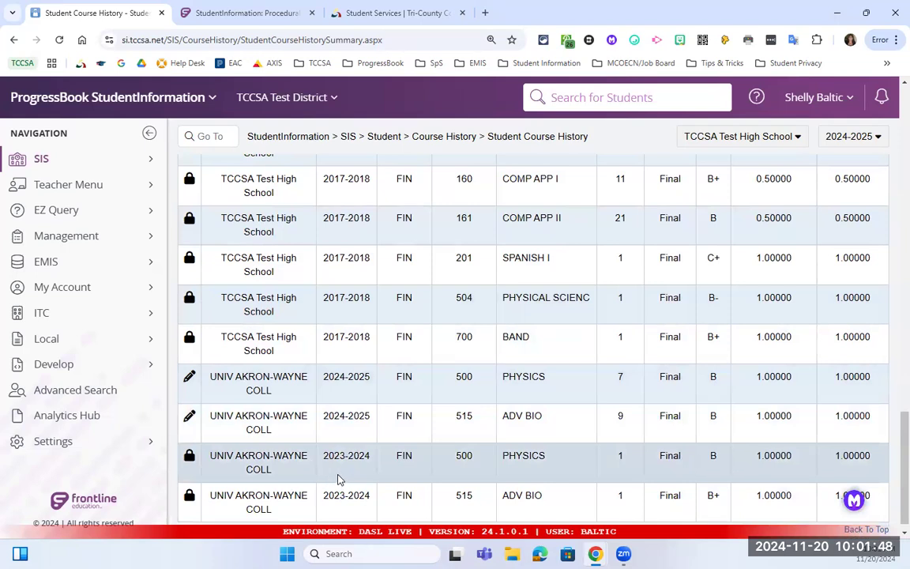
{"action": "scroll", "coordinate": [355, 247], "scroll_direction": "up", "scroll_amount": 10}
{"action": "scroll", "coordinate": [349, 355], "scroll_direction": "up", "scroll_amount": 5}
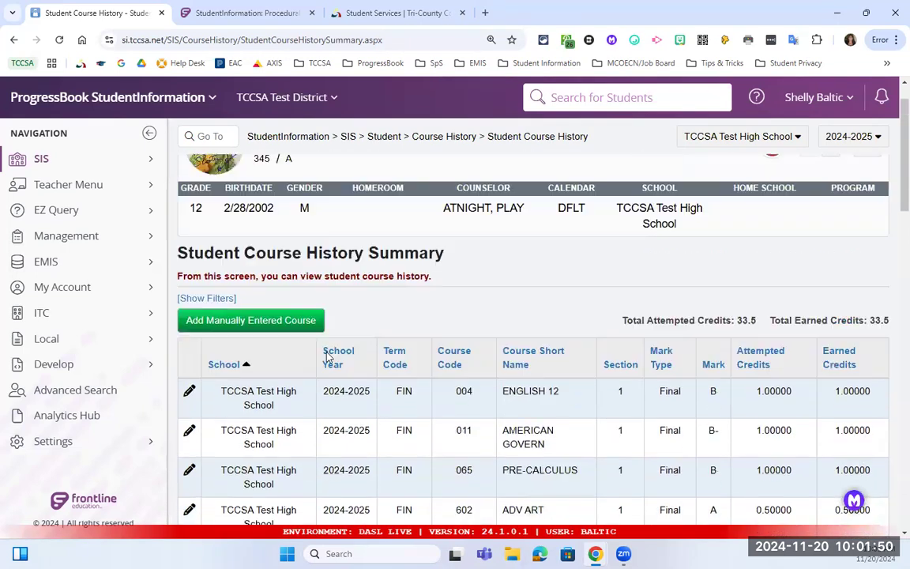
{"action": "scroll", "coordinate": [348, 379], "scroll_direction": "down", "scroll_amount": 1}
Sort the course history by School Year descending so 2024-2025 courses come first.
{"action": "left_click", "coordinate": [341, 341]}
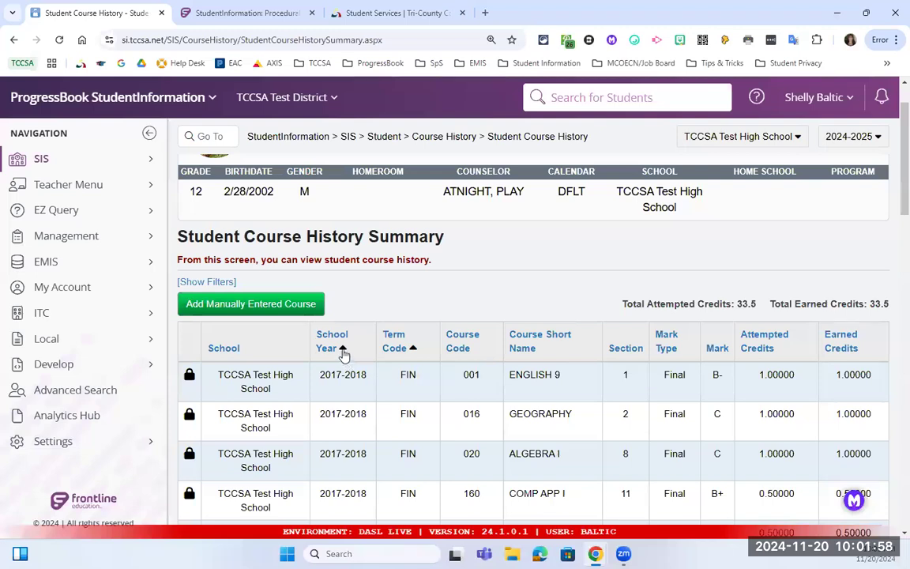
{"action": "left_click", "coordinate": [332, 352]}
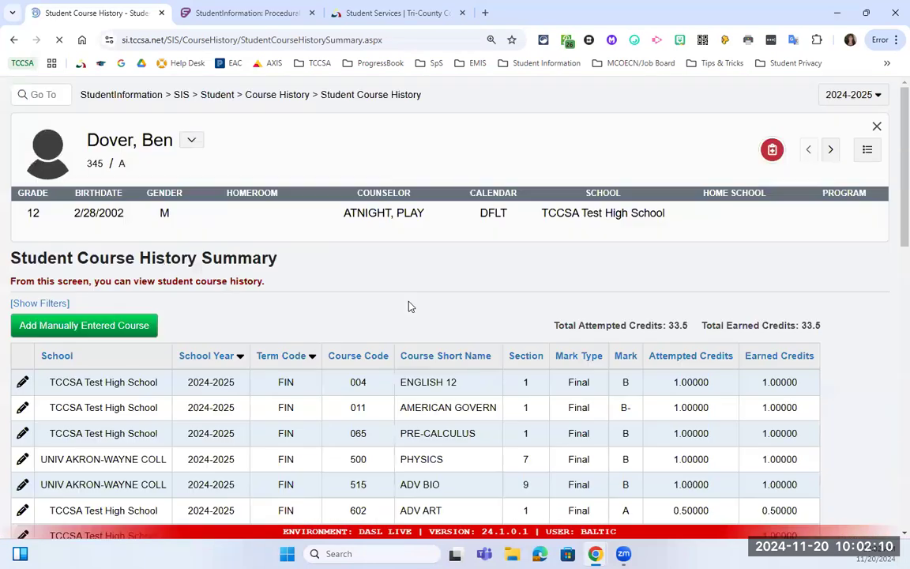
{"action": "scroll", "coordinate": [409, 306], "scroll_direction": "down", "scroll_amount": 2}
{"action": "scroll", "coordinate": [410, 306], "scroll_direction": "up", "scroll_amount": 3}
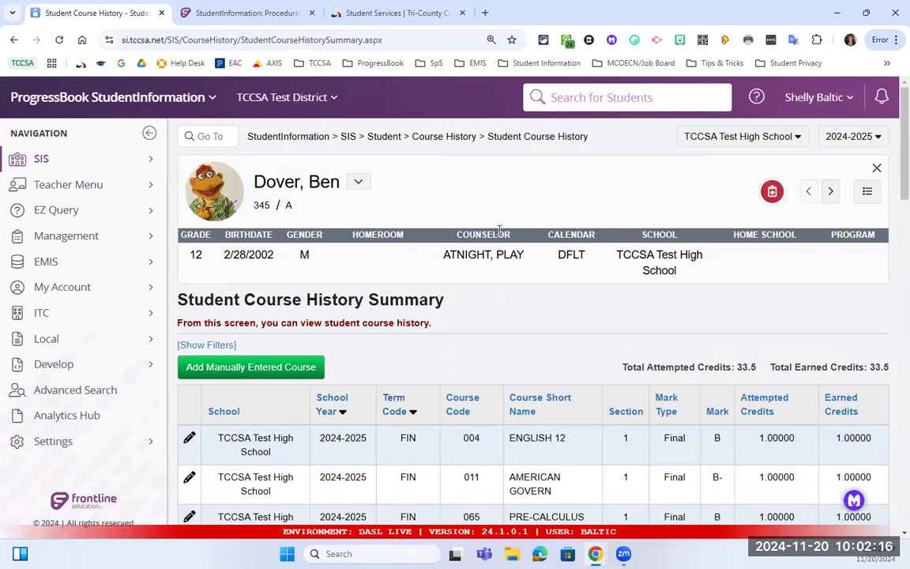
{"action": "scroll", "coordinate": [409, 337], "scroll_direction": "down", "scroll_amount": 3}
{"action": "scroll", "coordinate": [534, 322], "scroll_direction": "down", "scroll_amount": 1}
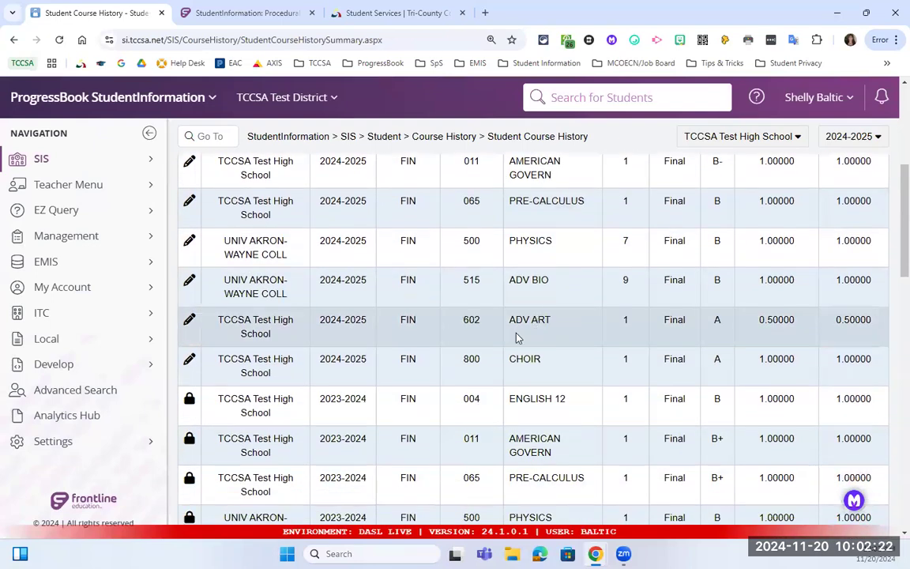
{"action": "scroll", "coordinate": [513, 343], "scroll_direction": "down", "scroll_amount": 1}
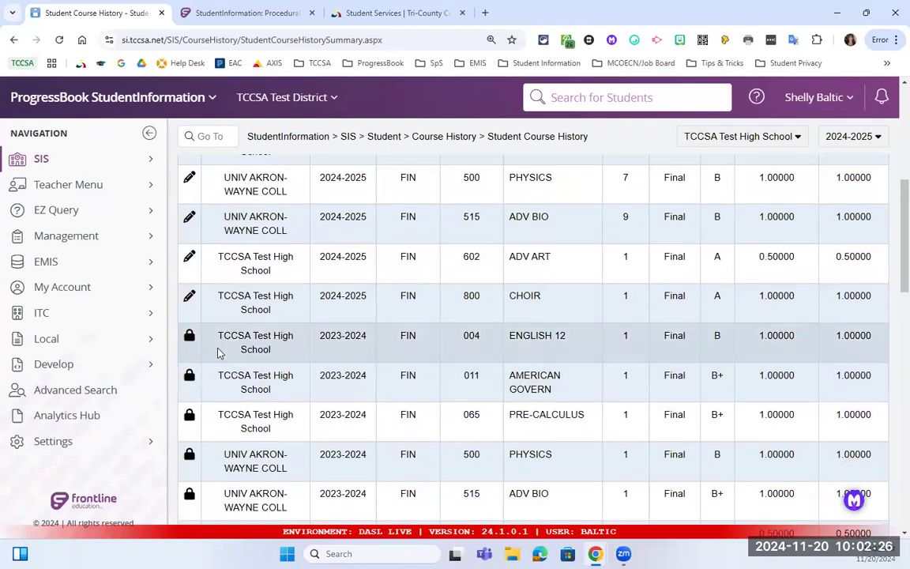
{"action": "scroll", "coordinate": [206, 339], "scroll_direction": "down", "scroll_amount": 1}
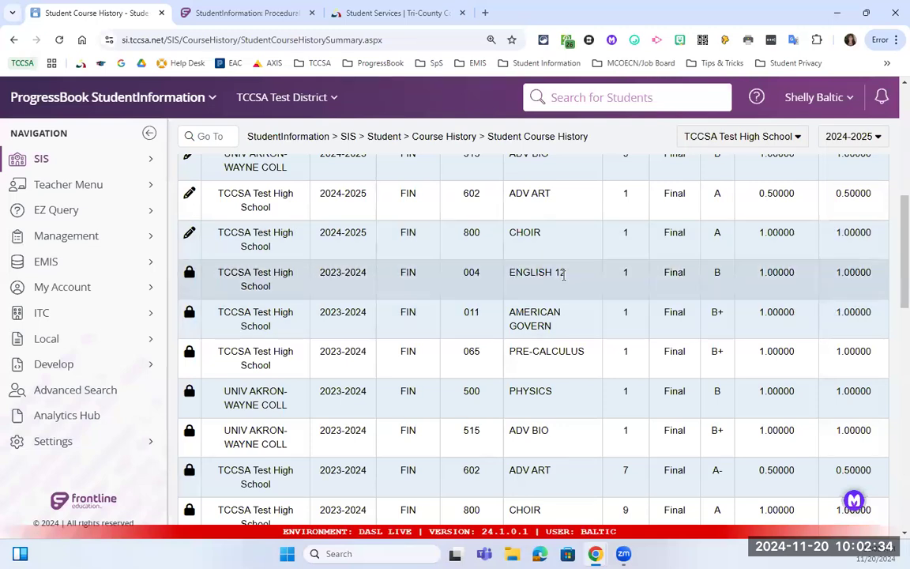
{"action": "left_click_drag", "start_coordinate": [565, 274], "coordinate": [508, 276]}
{"action": "scroll", "coordinate": [621, 312], "scroll_direction": "up", "scroll_amount": 1}
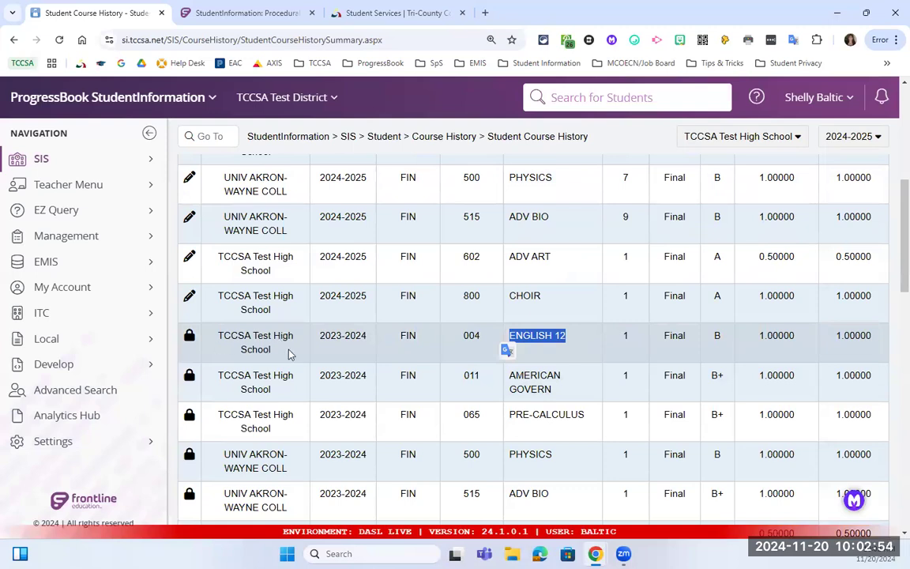
{"action": "double_click", "coordinate": [717, 337]}
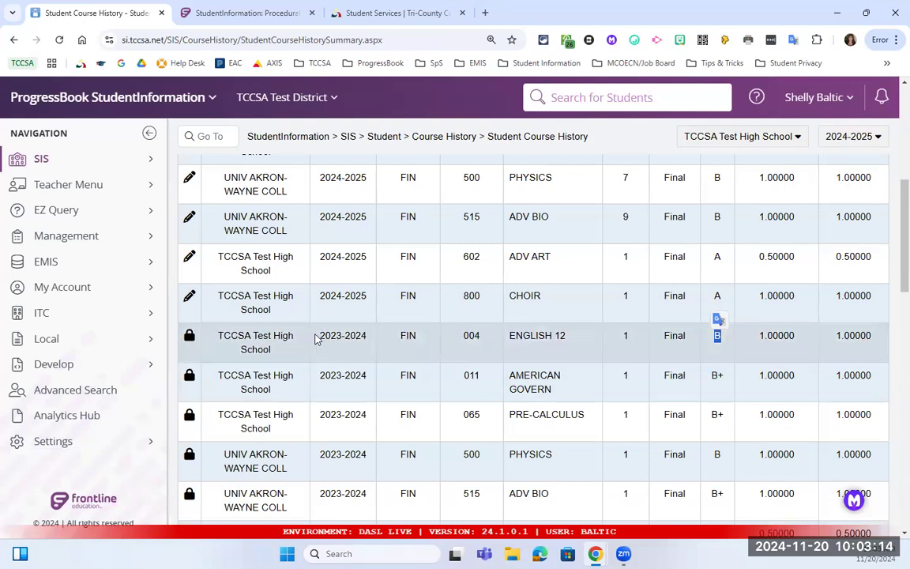
{"action": "left_click_drag", "start_coordinate": [322, 335], "coordinate": [368, 338]}
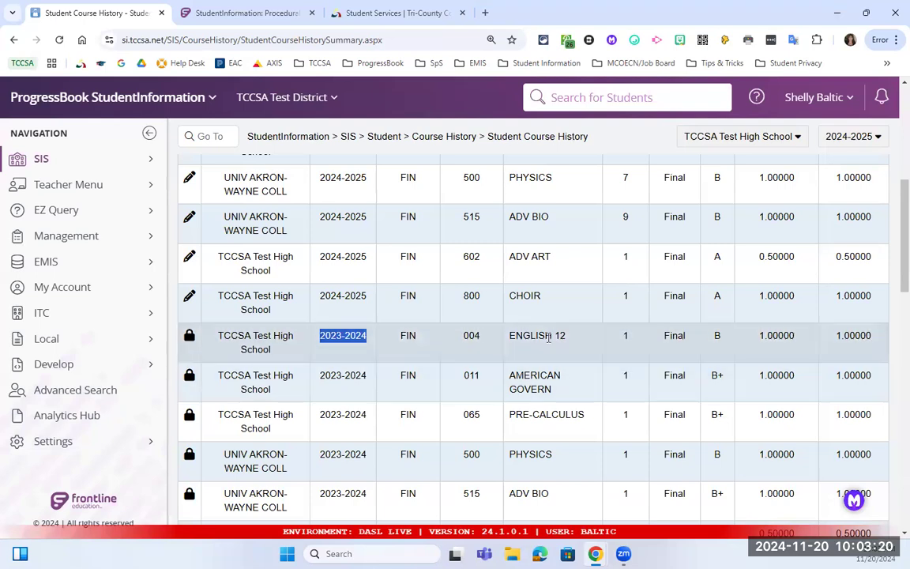
{"action": "scroll", "coordinate": [562, 352], "scroll_direction": "up", "scroll_amount": 3}
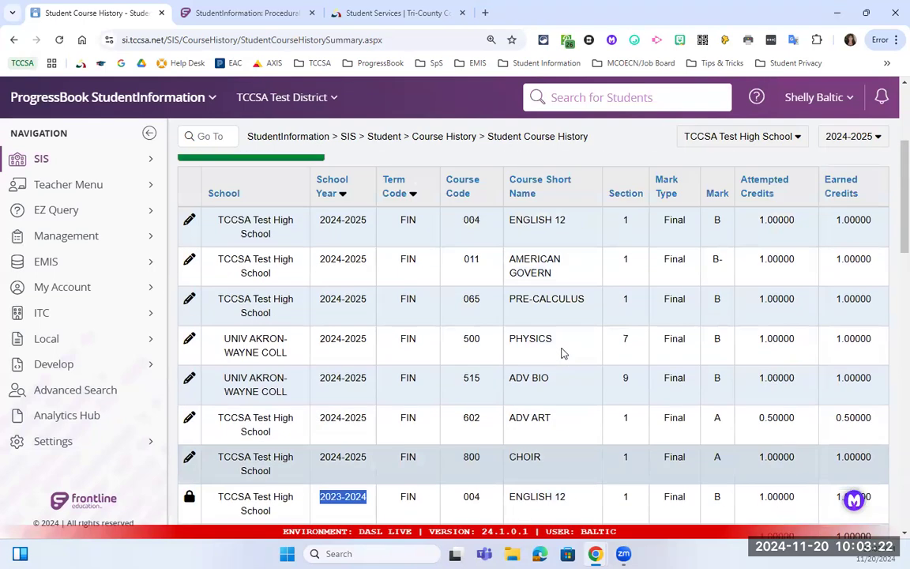
{"action": "scroll", "coordinate": [562, 349], "scroll_direction": "down", "scroll_amount": 2}
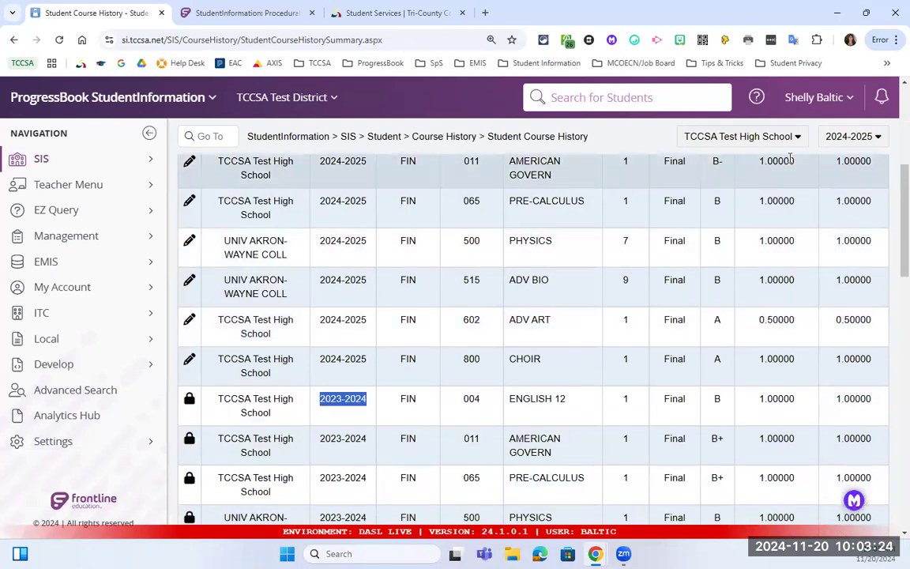
Switch to the 2023-2024 school year and open the first student found by last-name search.
{"action": "left_click", "coordinate": [869, 139]}
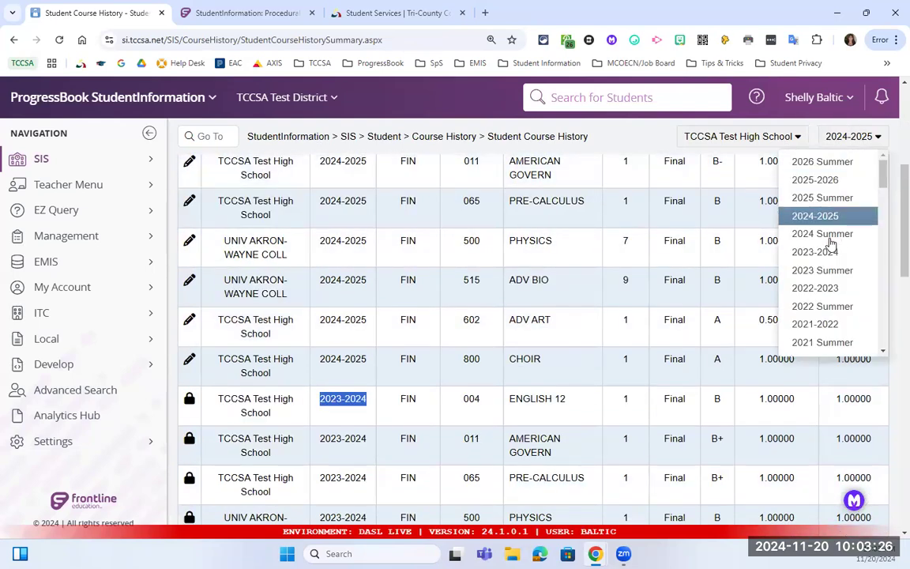
{"action": "left_click", "coordinate": [830, 252]}
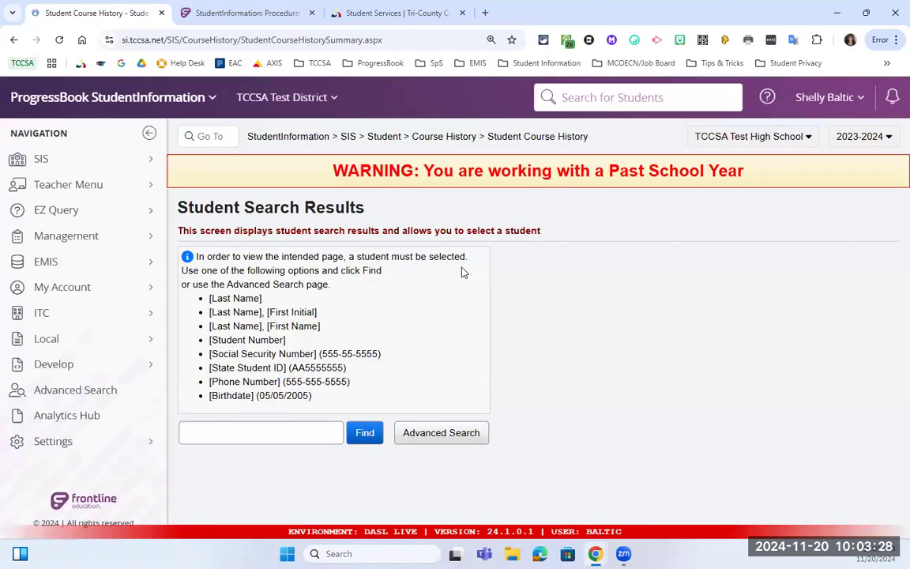
{"action": "left_click", "coordinate": [310, 428]}
{"action": "type", "text": "do"}
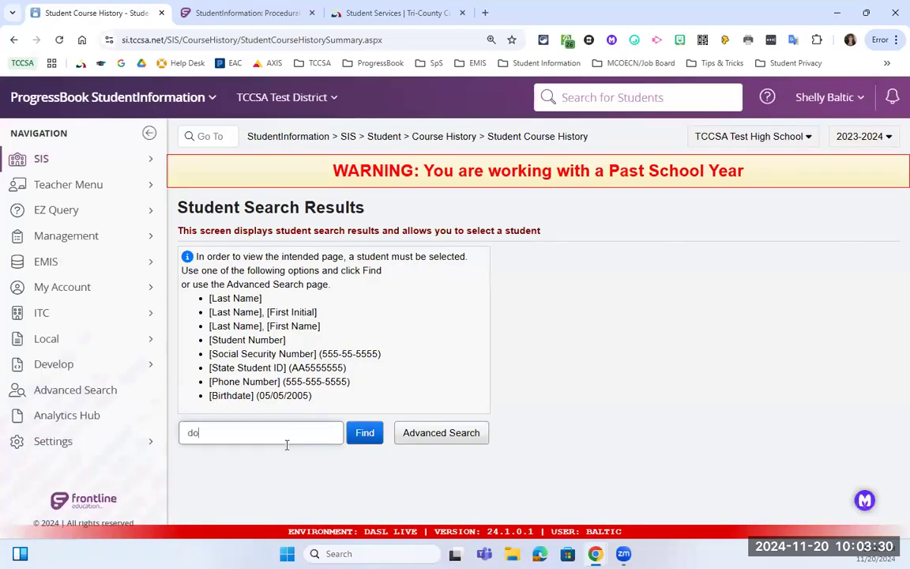
{"action": "key", "text": "Return"}
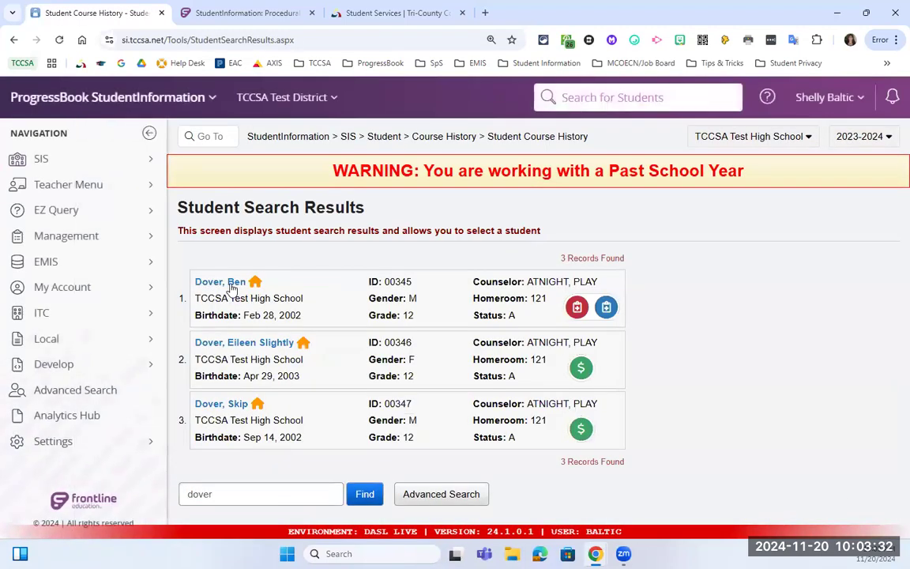
{"action": "left_click", "coordinate": [230, 282]}
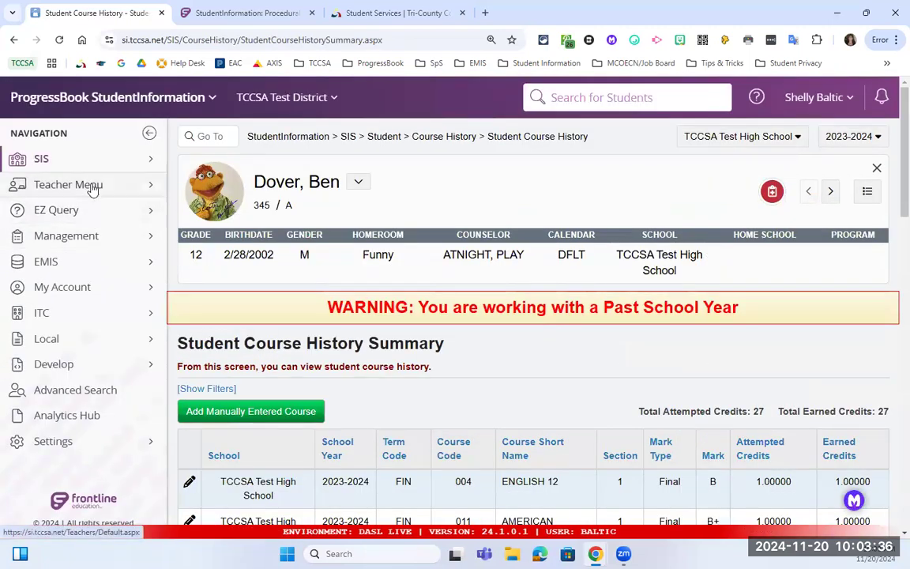
Go to the student's Student Mark Entry page through SIS > Student > Marks.
{"action": "left_click", "coordinate": [118, 161]}
{"action": "left_click", "coordinate": [244, 384]}
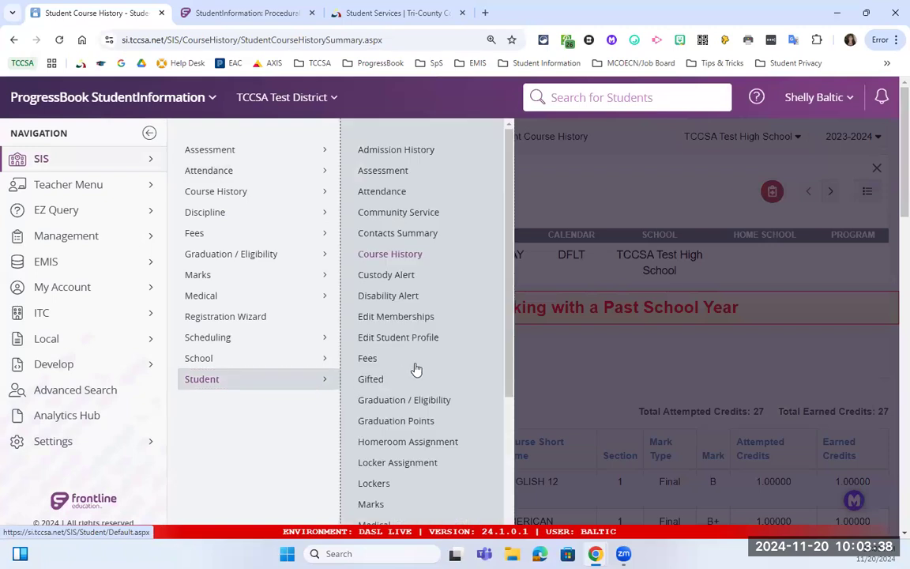
{"action": "scroll", "coordinate": [435, 358], "scroll_direction": "down", "scroll_amount": 2}
{"action": "scroll", "coordinate": [433, 358], "scroll_direction": "down", "scroll_amount": 1}
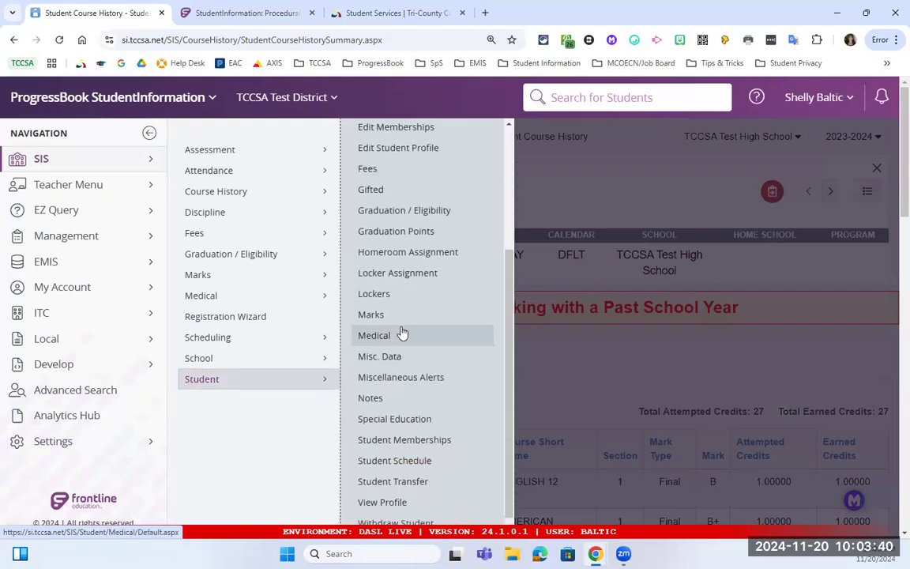
{"action": "left_click", "coordinate": [378, 316]}
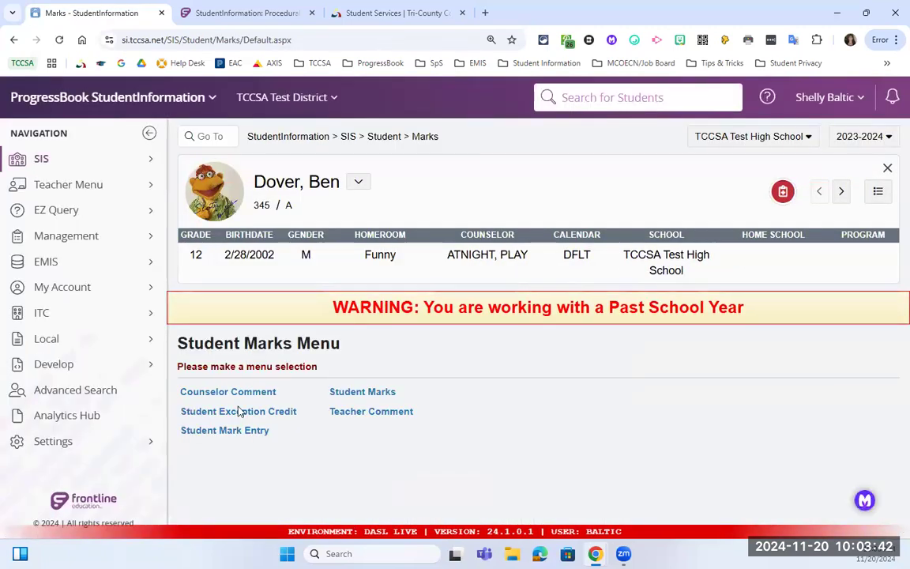
{"action": "left_click", "coordinate": [247, 432]}
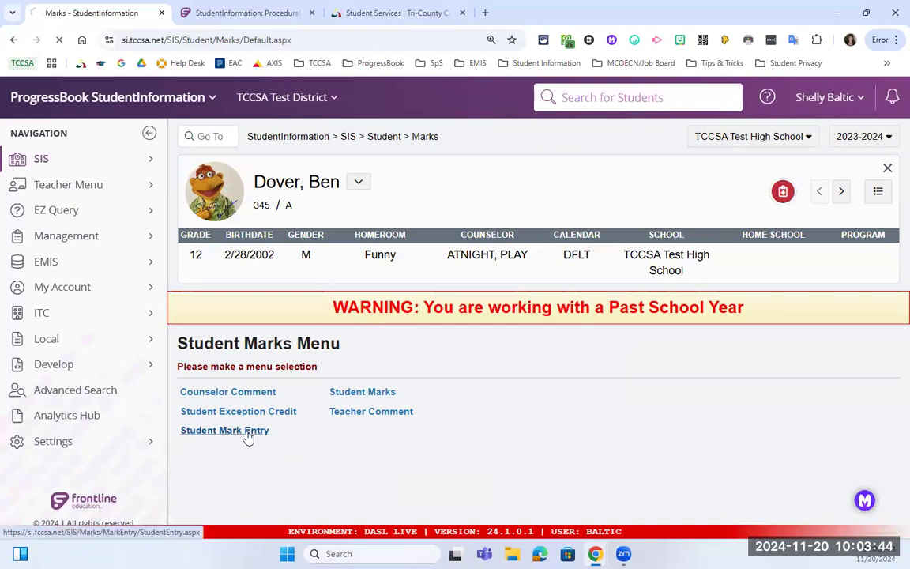
{"action": "scroll", "coordinate": [353, 380], "scroll_direction": "down", "scroll_amount": 3}
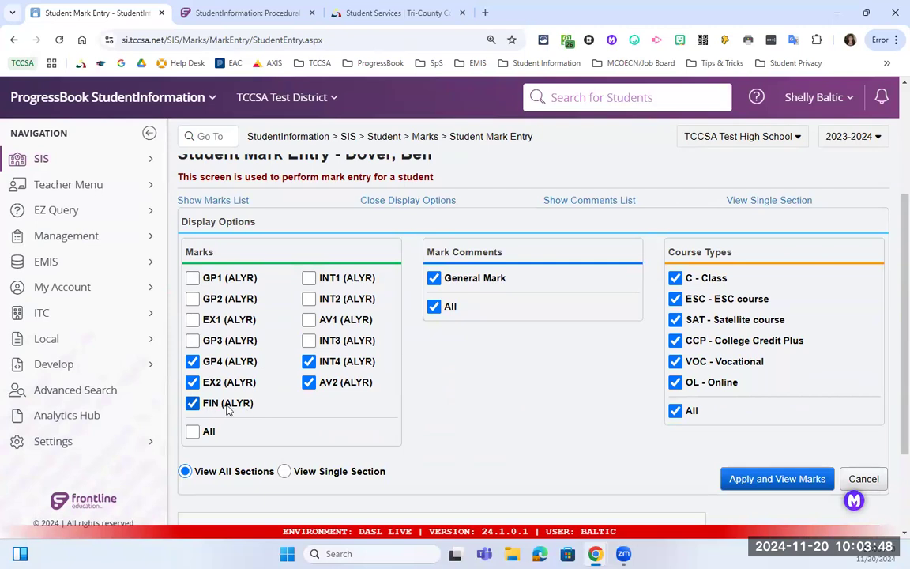
View the marks, change the ENGLISH 12 FIN mark from B to A, and save.
{"action": "scroll", "coordinate": [754, 442], "scroll_direction": "down", "scroll_amount": 1}
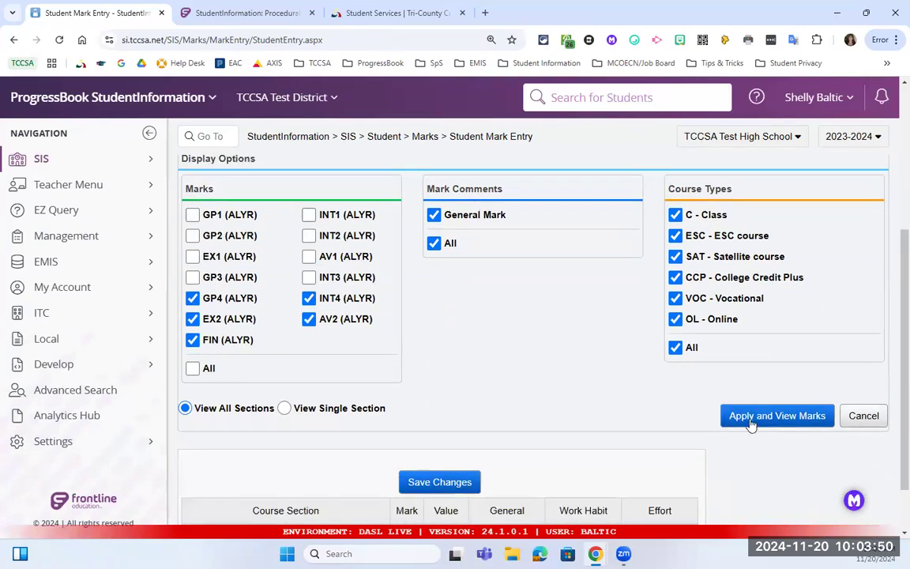
{"action": "left_click", "coordinate": [750, 417]}
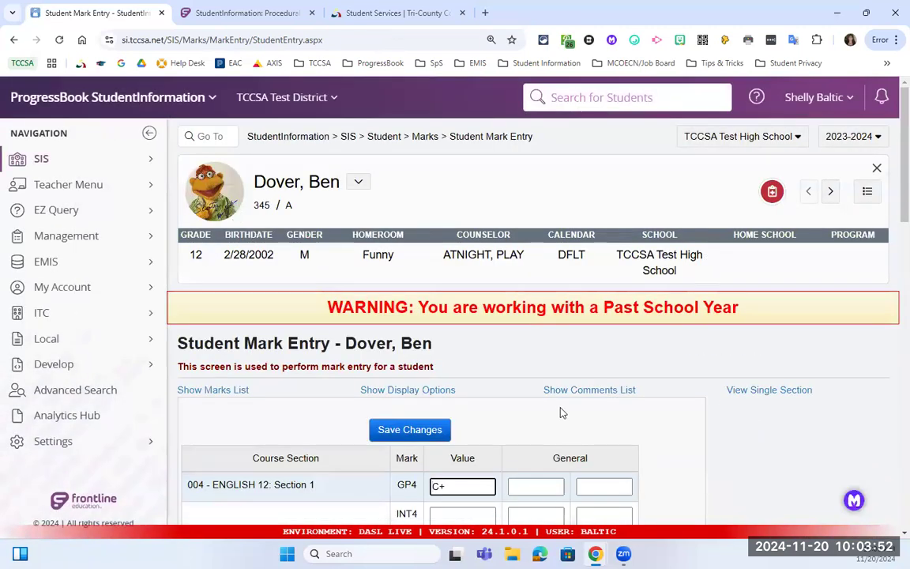
{"action": "scroll", "coordinate": [485, 395], "scroll_direction": "down", "scroll_amount": 2}
{"action": "scroll", "coordinate": [440, 372], "scroll_direction": "down", "scroll_amount": 3}
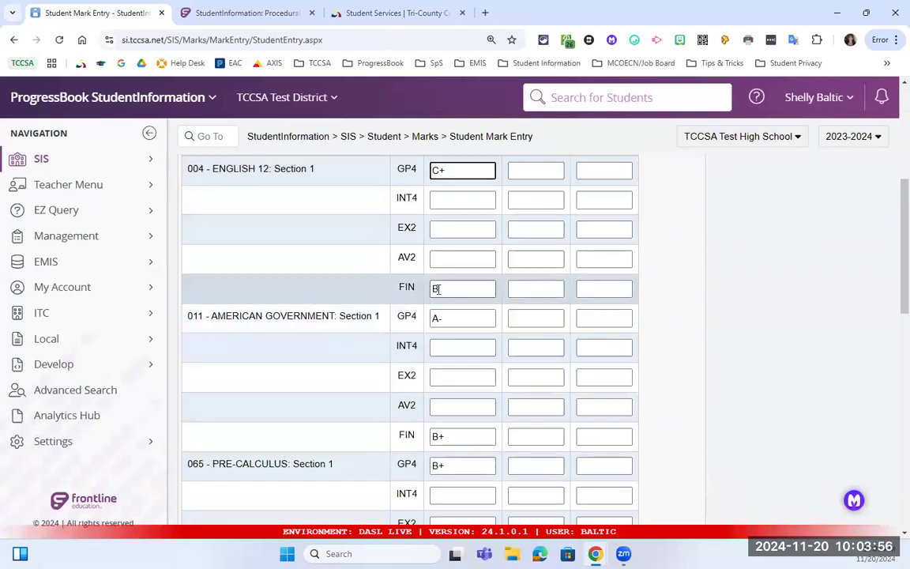
{"action": "double_click", "coordinate": [440, 290]}
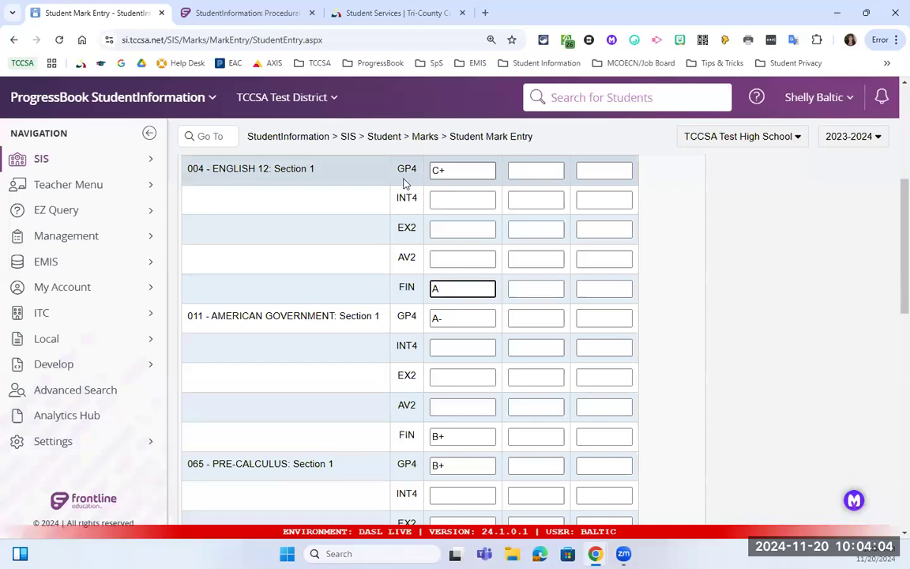
{"action": "scroll", "coordinate": [471, 278], "scroll_direction": "down", "scroll_amount": 2}
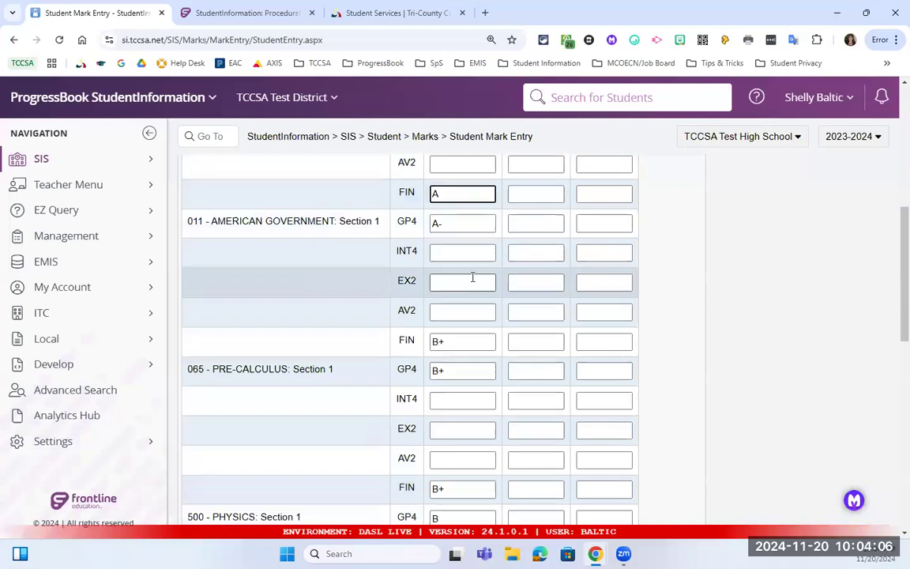
{"action": "scroll", "coordinate": [472, 278], "scroll_direction": "down", "scroll_amount": 7}
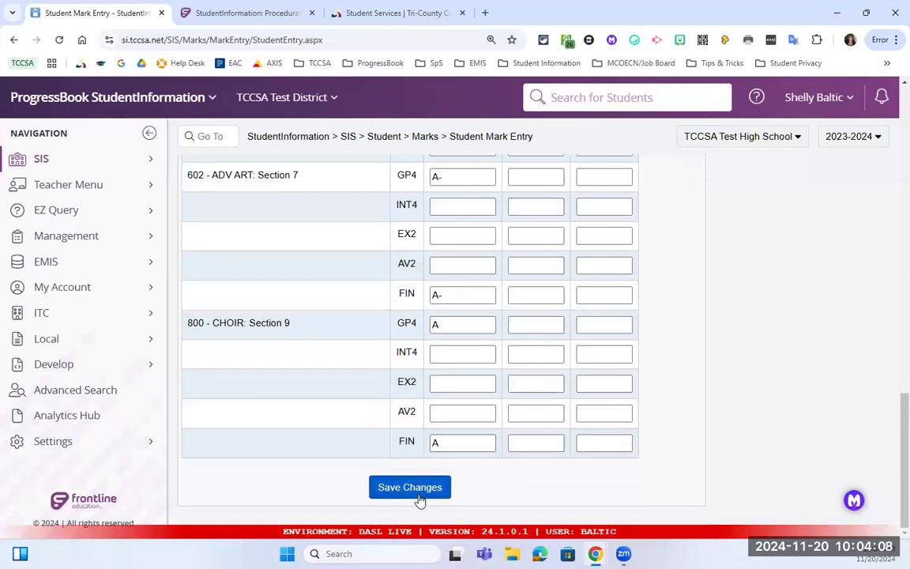
{"action": "left_click", "coordinate": [411, 487]}
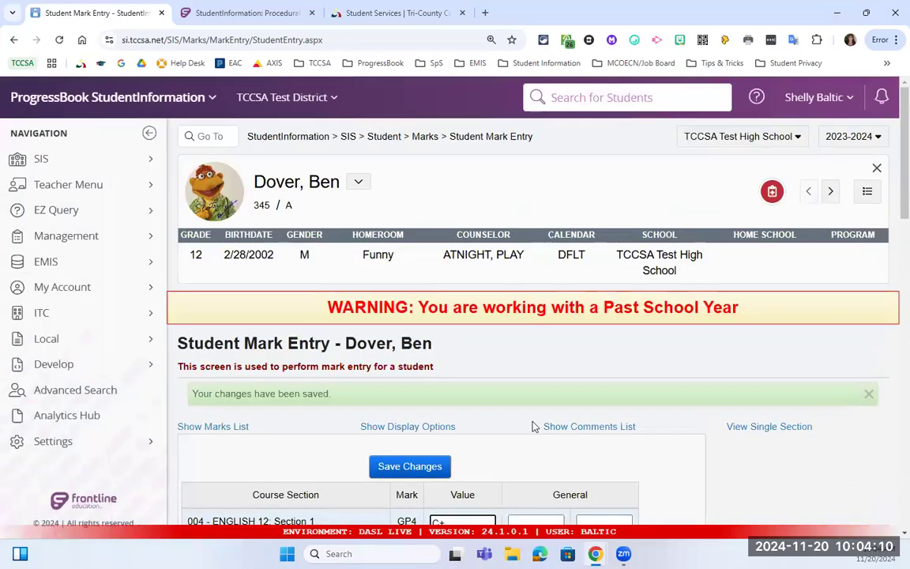
Review the saved marks: ENGLISH 12 FIN A and AMERICAN GOVERNMENT GP4 A-.
{"action": "scroll", "coordinate": [534, 422], "scroll_direction": "down", "scroll_amount": 2}
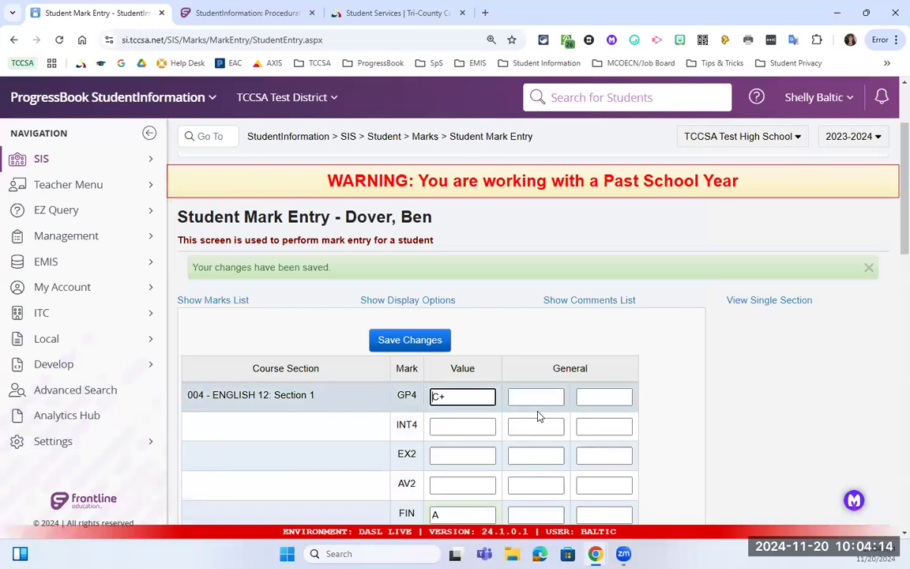
{"action": "scroll", "coordinate": [538, 417], "scroll_direction": "down", "scroll_amount": 1}
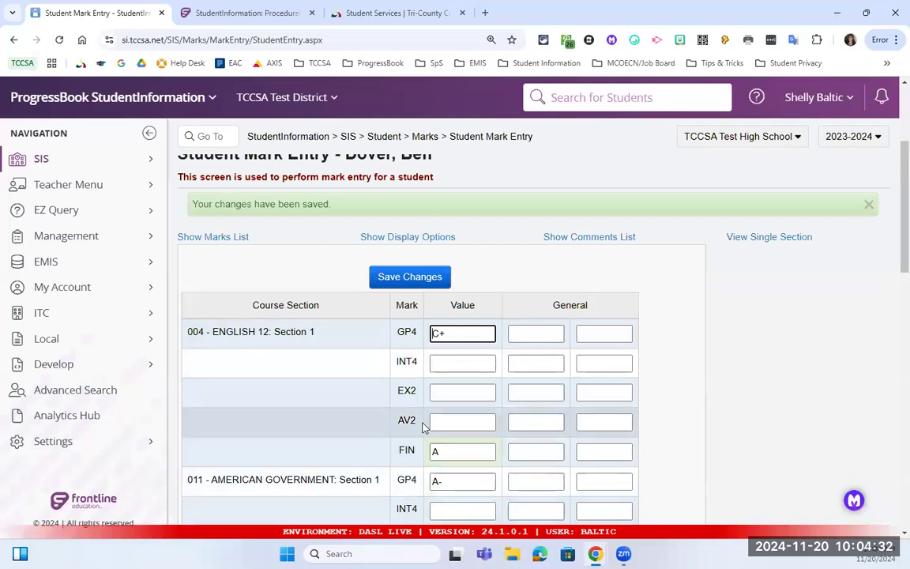
{"action": "scroll", "coordinate": [427, 436], "scroll_direction": "up", "scroll_amount": 1}
{"action": "scroll", "coordinate": [433, 447], "scroll_direction": "down", "scroll_amount": 1}
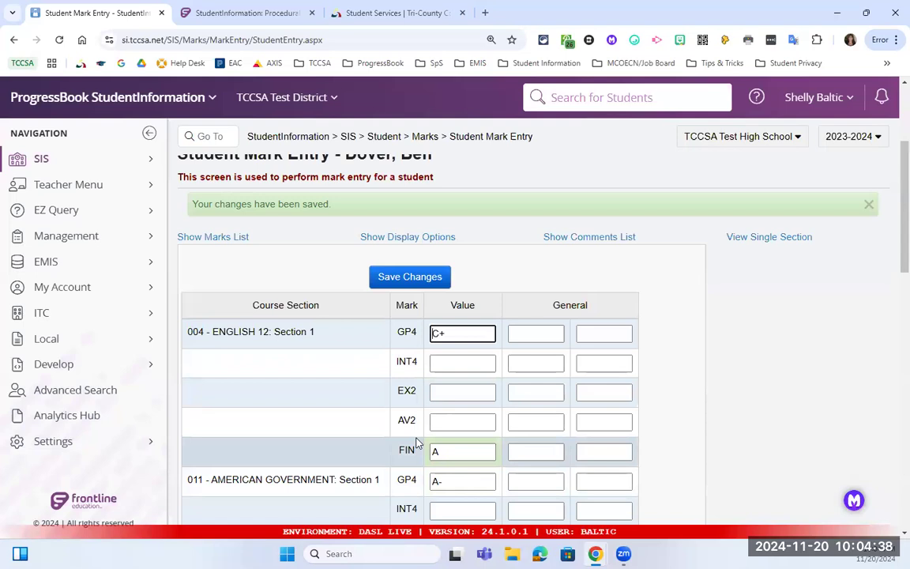
{"action": "left_click", "coordinate": [136, 167]}
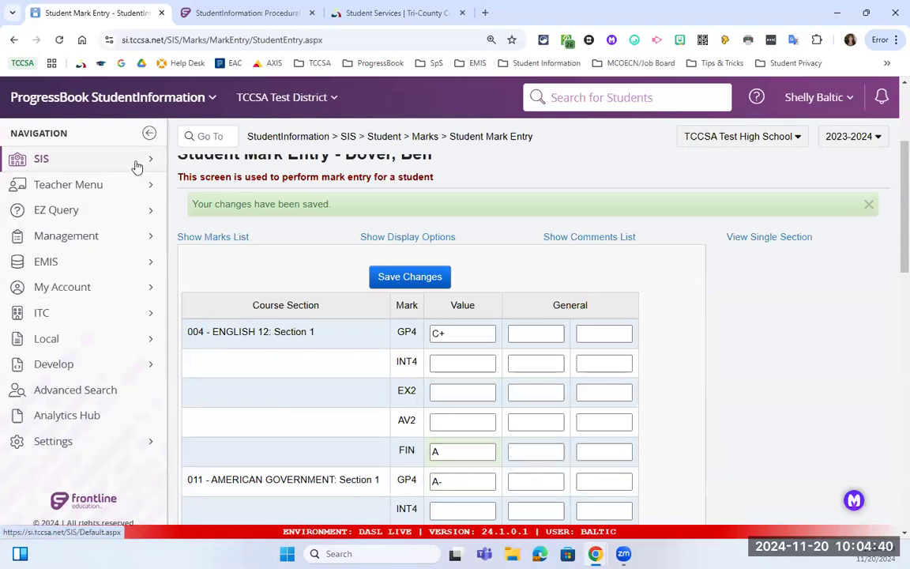
Open the Student Course History summary through Student > Course History.
{"action": "left_click", "coordinate": [280, 380]}
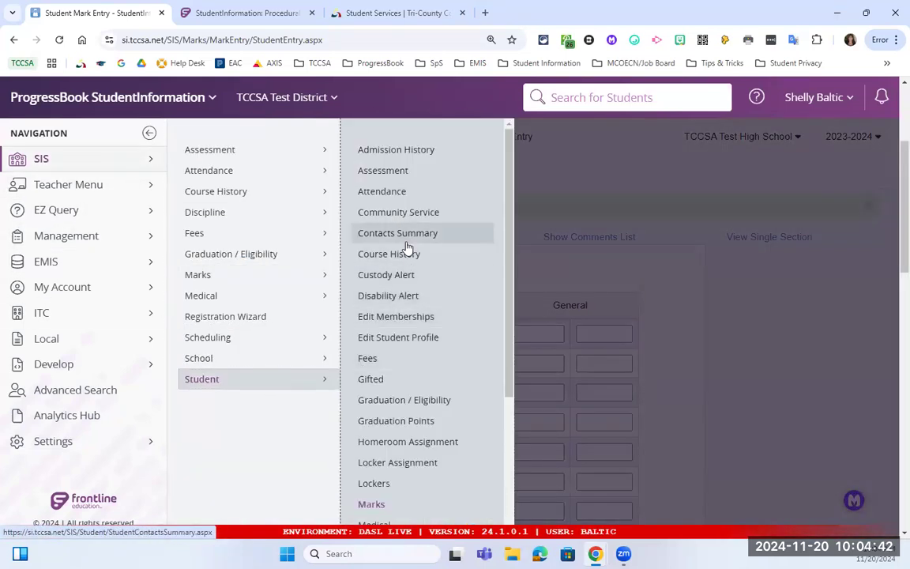
{"action": "left_click", "coordinate": [415, 252]}
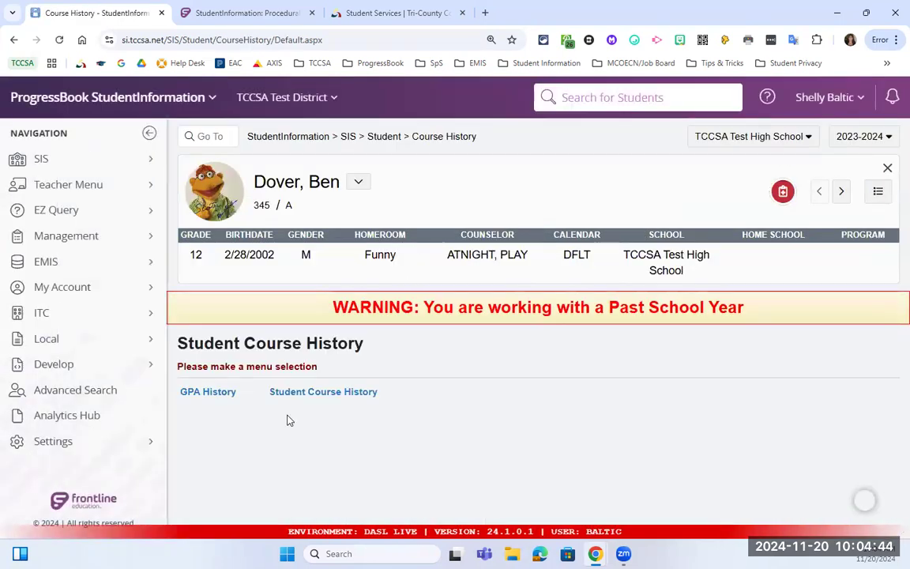
{"action": "left_click", "coordinate": [332, 394]}
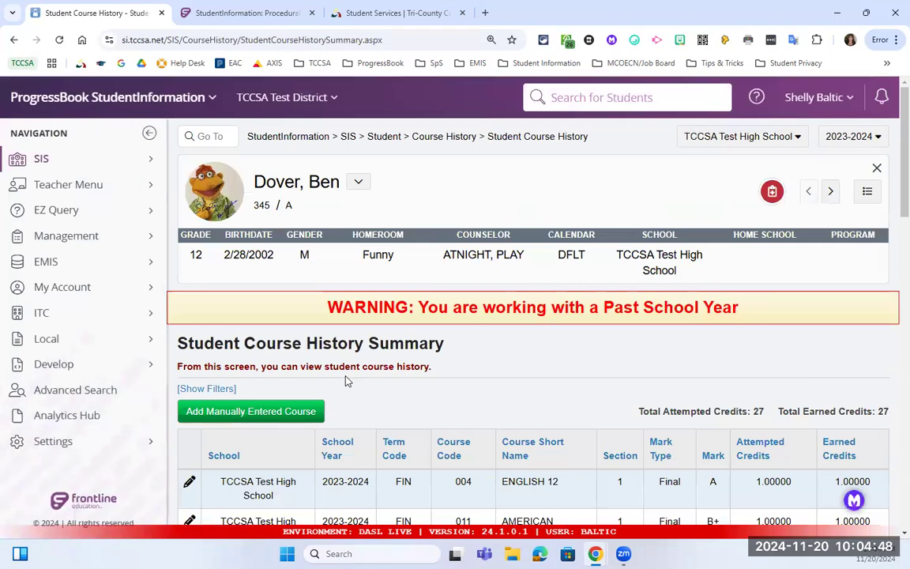
{"action": "scroll", "coordinate": [311, 338], "scroll_direction": "down", "scroll_amount": 3}
{"action": "scroll", "coordinate": [345, 380], "scroll_direction": "down", "scroll_amount": 2}
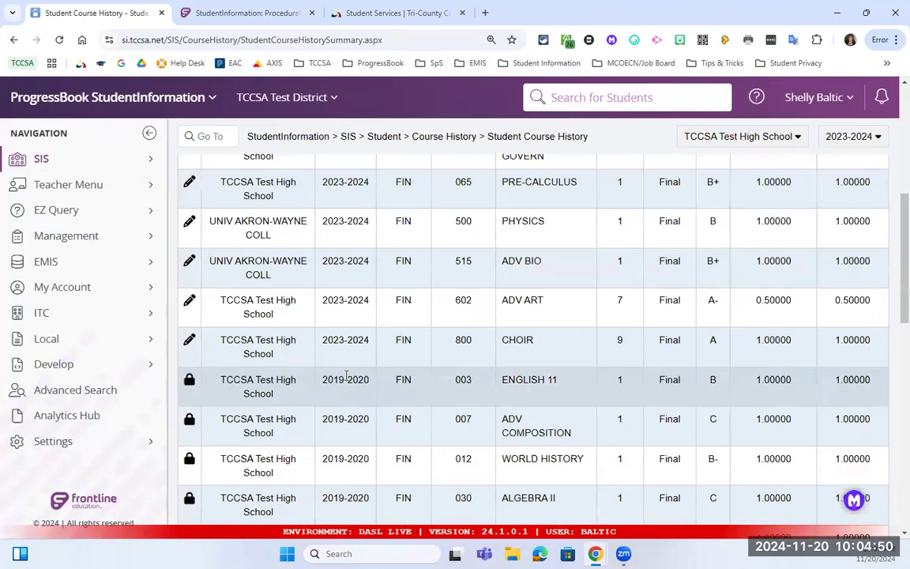
{"action": "scroll", "coordinate": [335, 380], "scroll_direction": "down", "scroll_amount": 1}
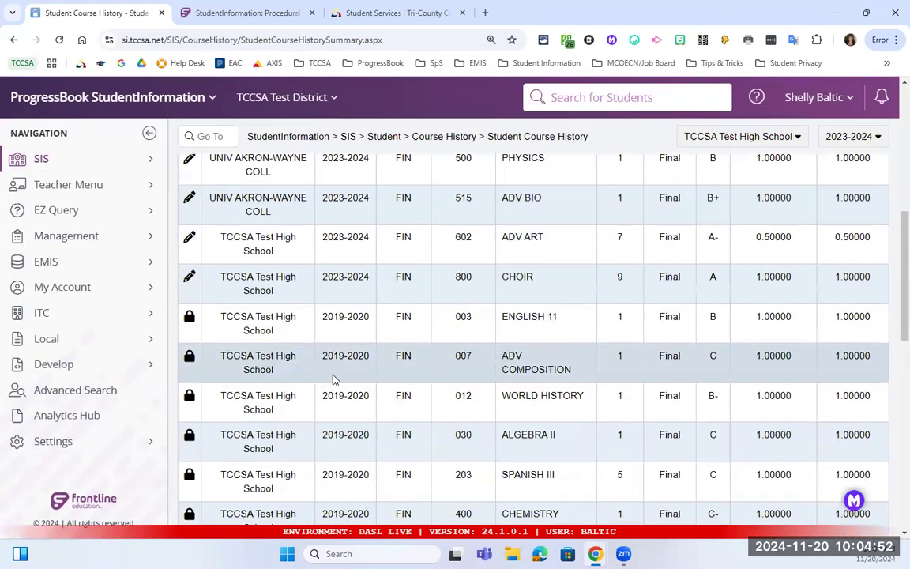
{"action": "scroll", "coordinate": [333, 379], "scroll_direction": "up", "scroll_amount": 4}
{"action": "scroll", "coordinate": [339, 377], "scroll_direction": "down", "scroll_amount": 1}
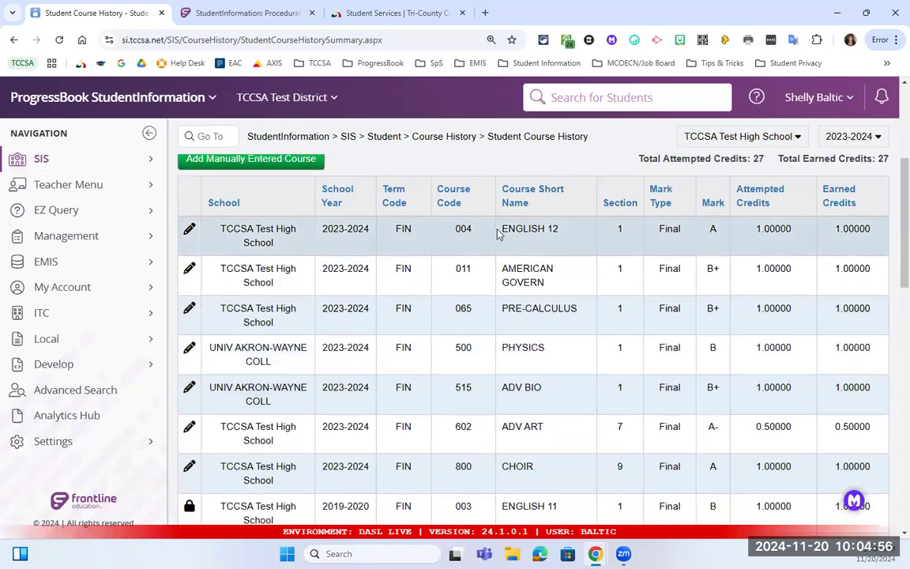
Highlight the 2023-2024 ENGLISH 12 course and its updated Final mark of A.
{"action": "left_click_drag", "start_coordinate": [506, 228], "coordinate": [558, 229]}
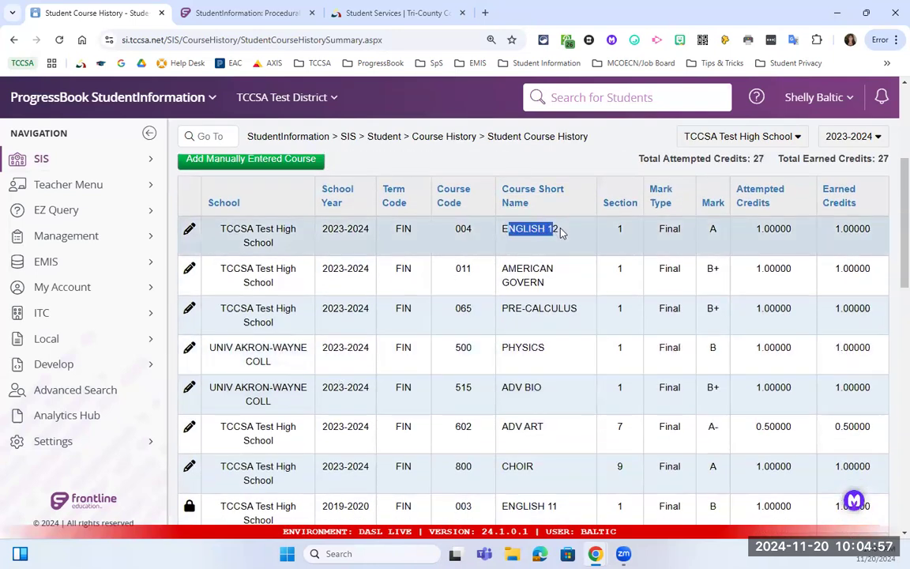
{"action": "double_click", "coordinate": [713, 229]}
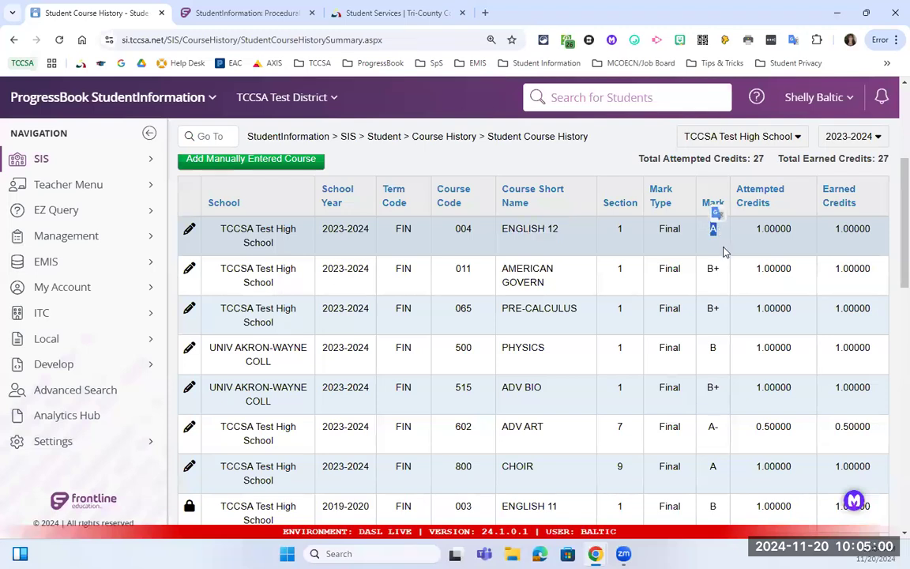
{"action": "left_click", "coordinate": [852, 136]}
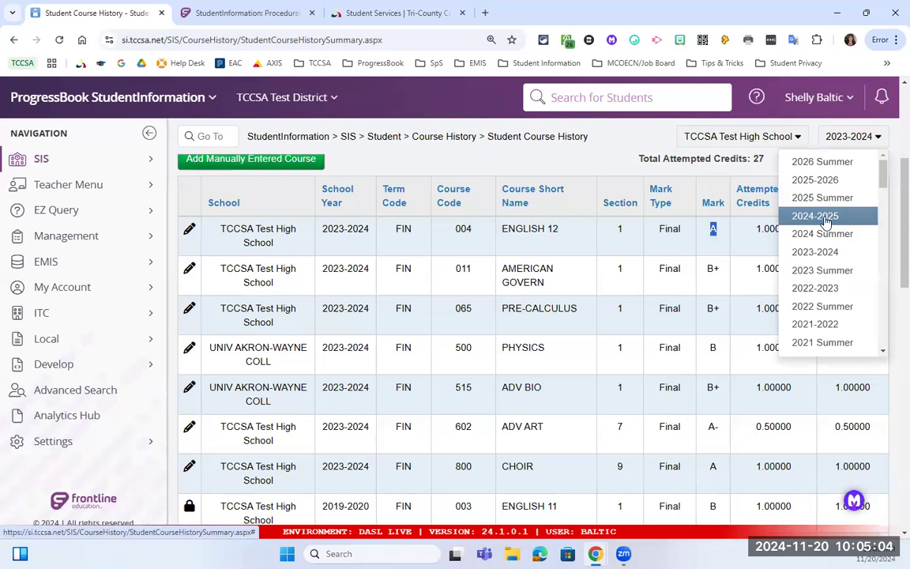
Switch the school year to 2024-2025 and search for the test student by surname.
{"action": "left_click", "coordinate": [825, 222]}
{"action": "left_click", "coordinate": [256, 388]}
{"action": "type", "text": "dover"}
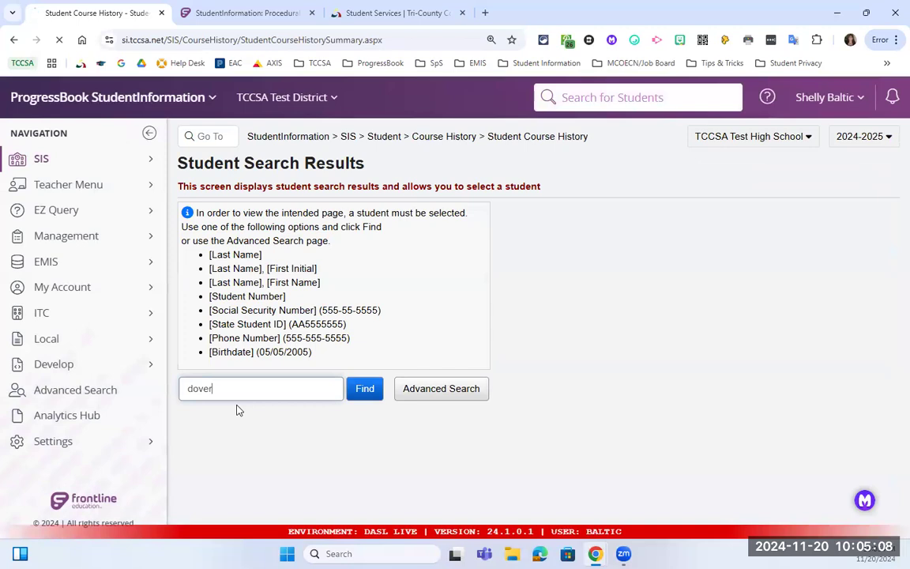
{"action": "key", "text": "Return"}
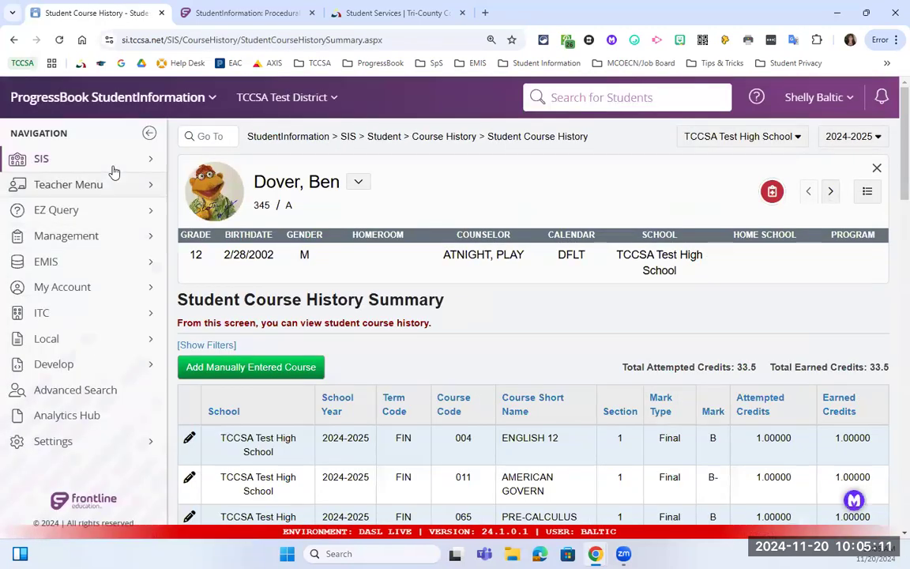
Open the student's Course History summary via SIS > Student > Course History.
{"action": "left_click", "coordinate": [111, 162]}
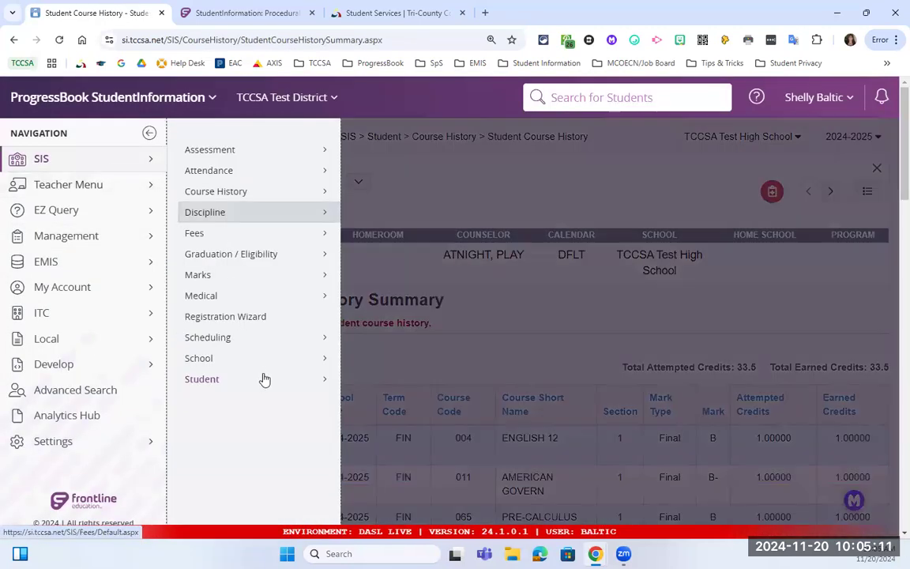
{"action": "left_click", "coordinate": [335, 378]}
{"action": "left_click", "coordinate": [439, 259]}
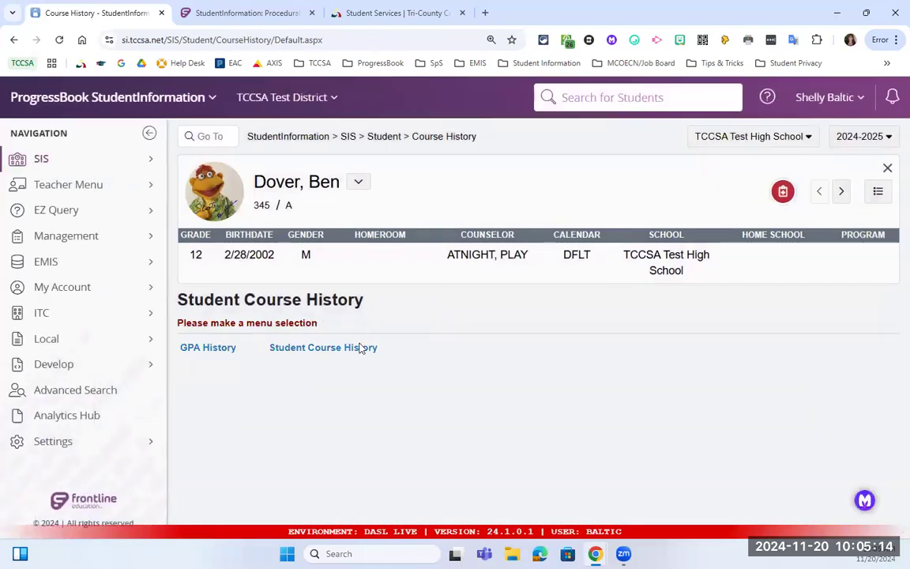
{"action": "left_click", "coordinate": [366, 351]}
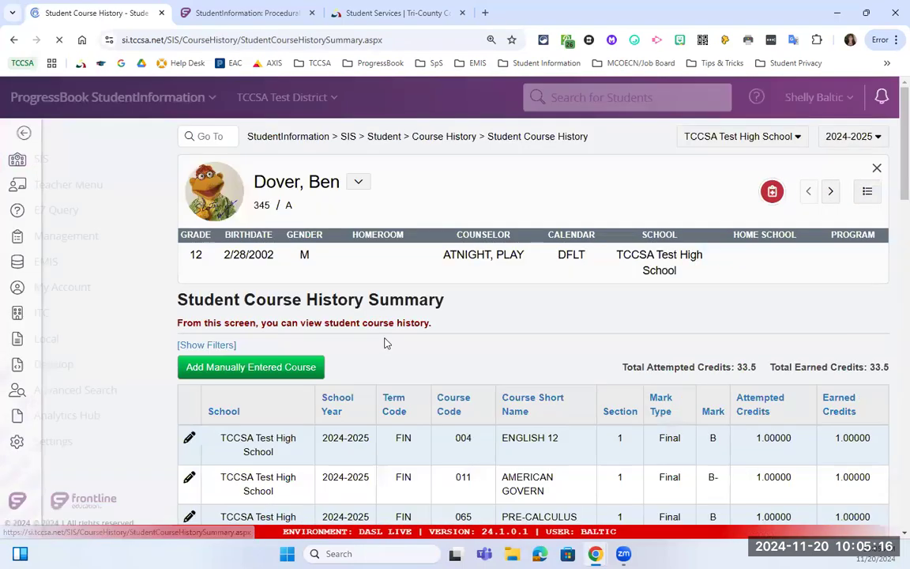
{"action": "scroll", "coordinate": [386, 341], "scroll_direction": "down", "scroll_amount": 2}
{"action": "scroll", "coordinate": [382, 239], "scroll_direction": "down", "scroll_amount": 1}
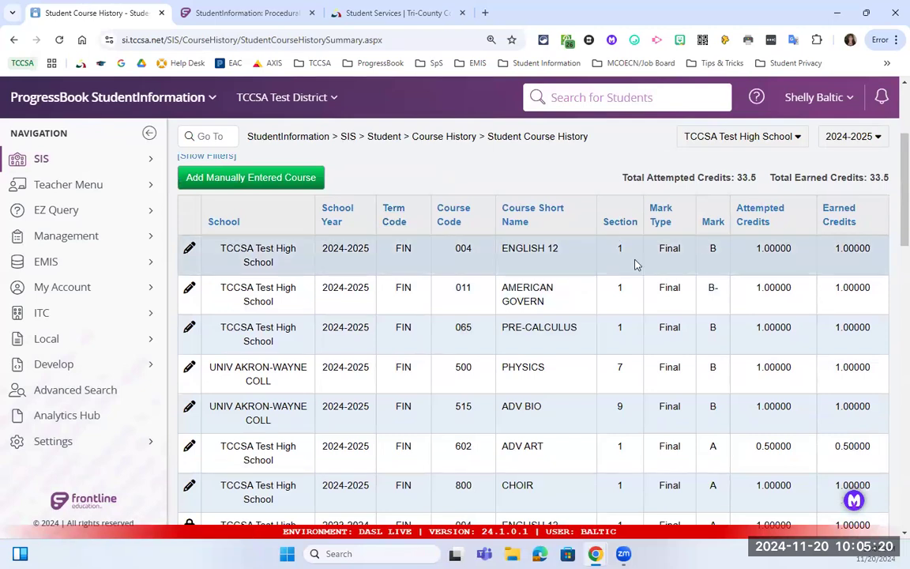
{"action": "scroll", "coordinate": [633, 264], "scroll_direction": "down", "scroll_amount": 3}
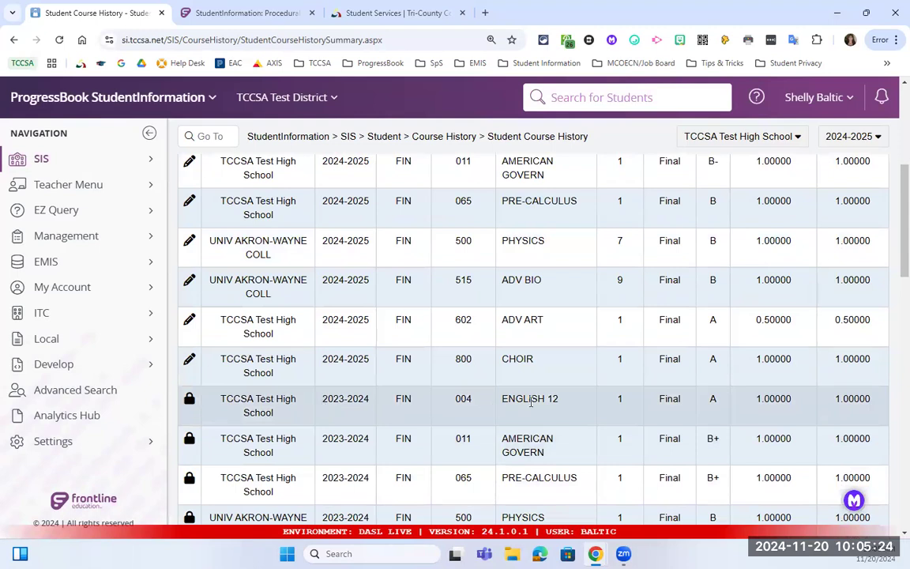
Mark the 2023-2024 ENGLISH 12 grade A in the course history list.
{"action": "double_click", "coordinate": [712, 399]}
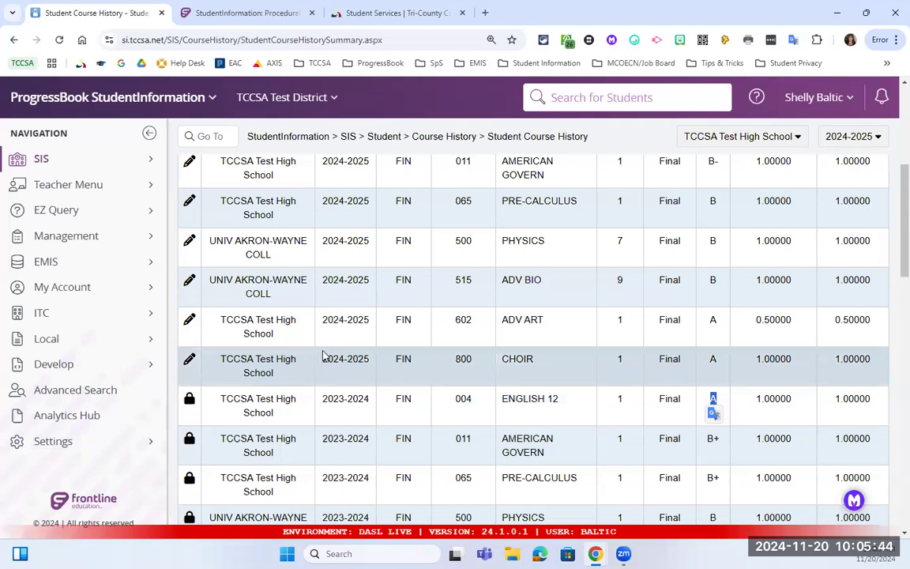
{"action": "scroll", "coordinate": [325, 352], "scroll_direction": "up", "scroll_amount": 2}
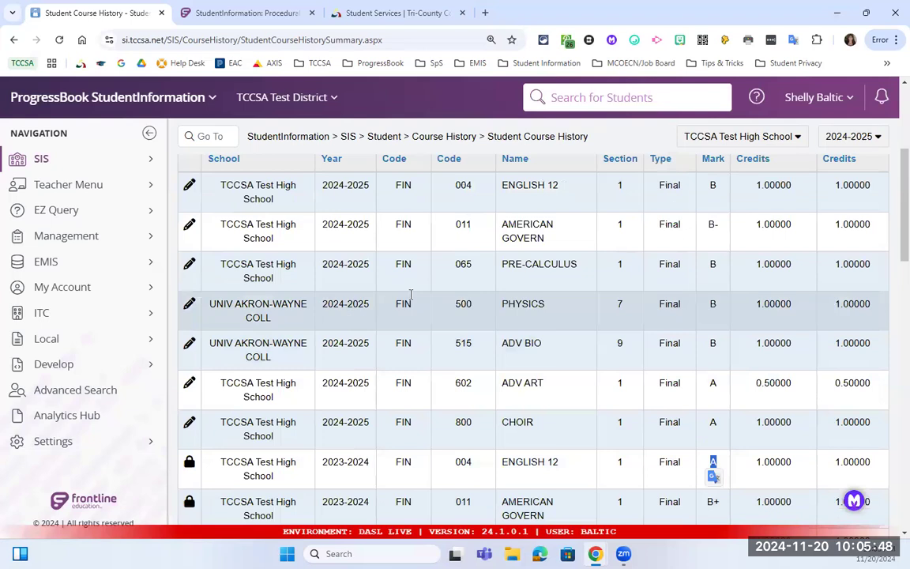
{"action": "scroll", "coordinate": [245, 286], "scroll_direction": "up", "scroll_amount": 2}
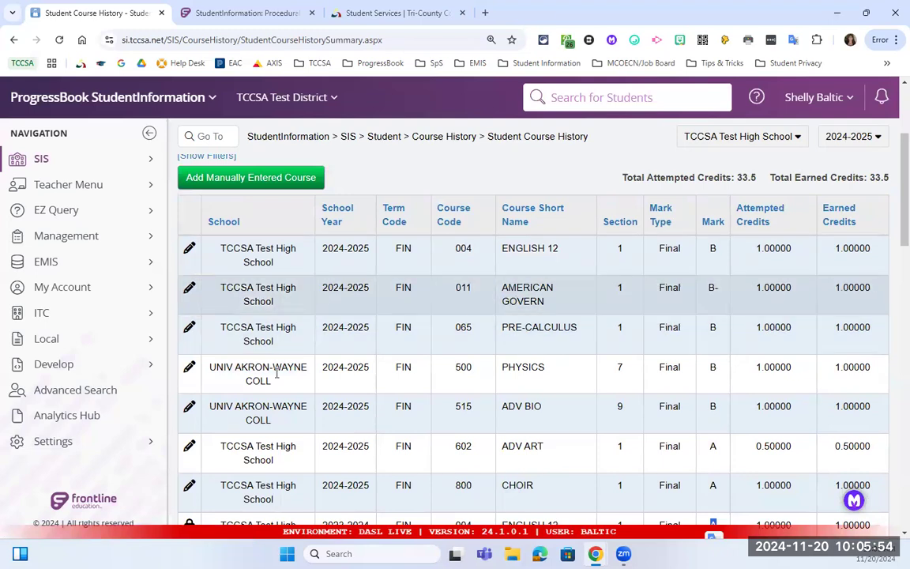
{"action": "left_click", "coordinate": [190, 327]}
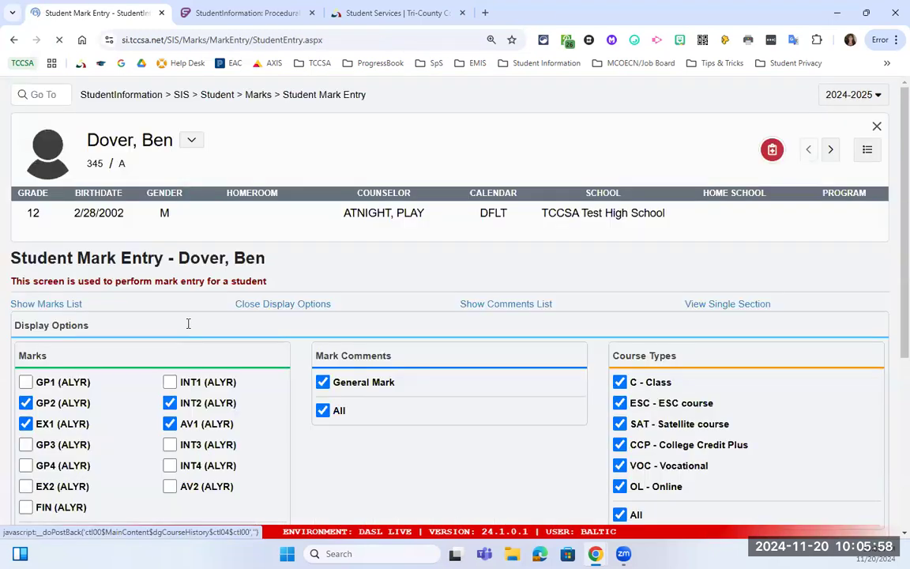
{"action": "scroll", "coordinate": [195, 322], "scroll_direction": "down", "scroll_amount": 1}
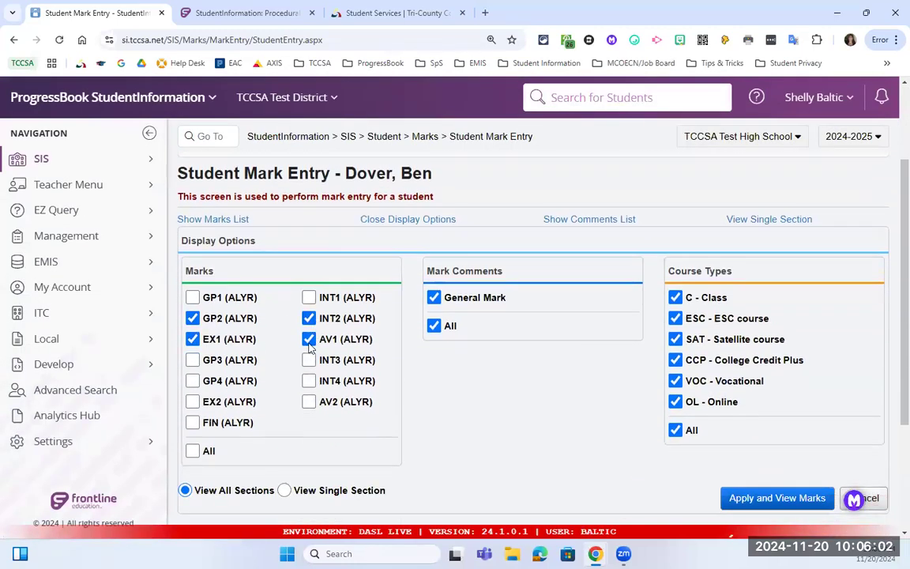
{"action": "scroll", "coordinate": [310, 320], "scroll_direction": "down", "scroll_amount": 2}
{"action": "scroll", "coordinate": [311, 348], "scroll_direction": "down", "scroll_amount": 2}
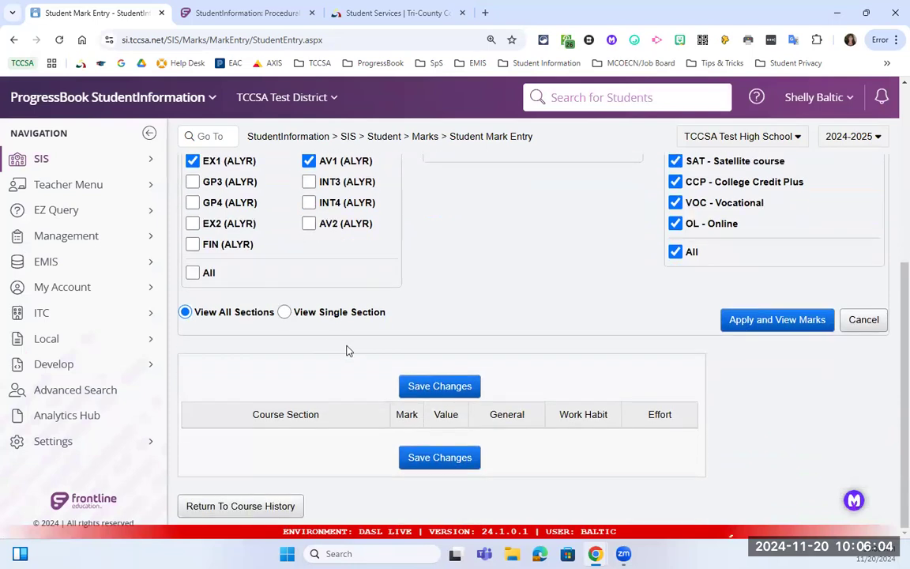
{"action": "left_click", "coordinate": [288, 507]}
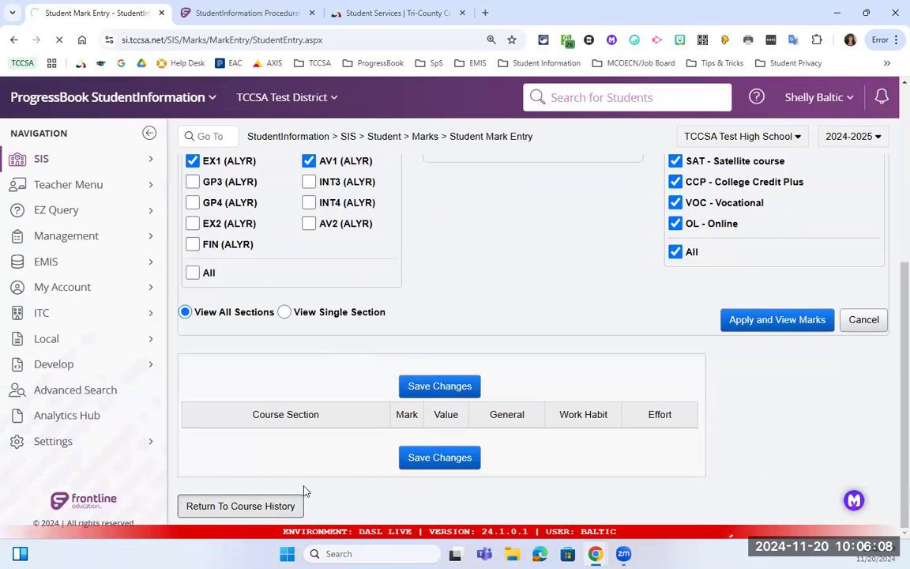
{"action": "scroll", "coordinate": [263, 370], "scroll_direction": "down", "scroll_amount": 2}
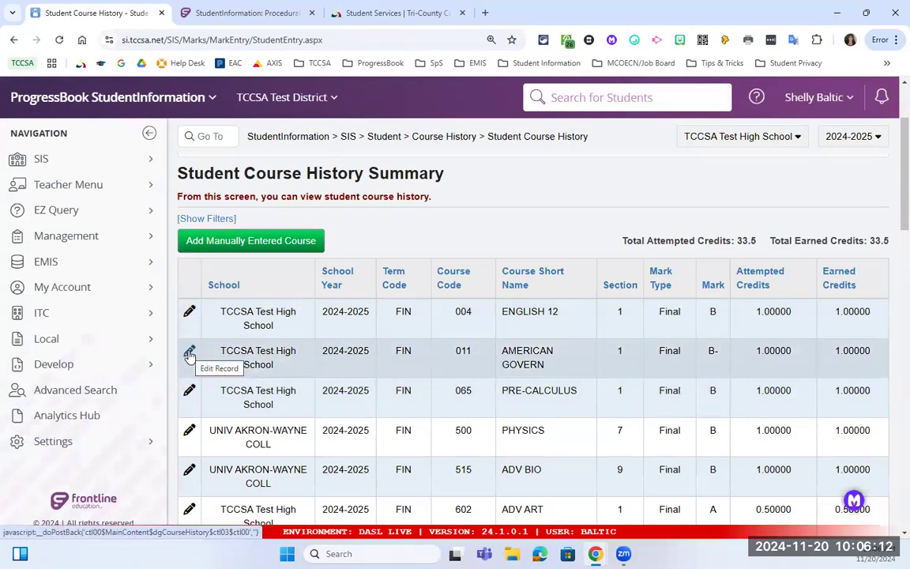
{"action": "left_click", "coordinate": [191, 393]}
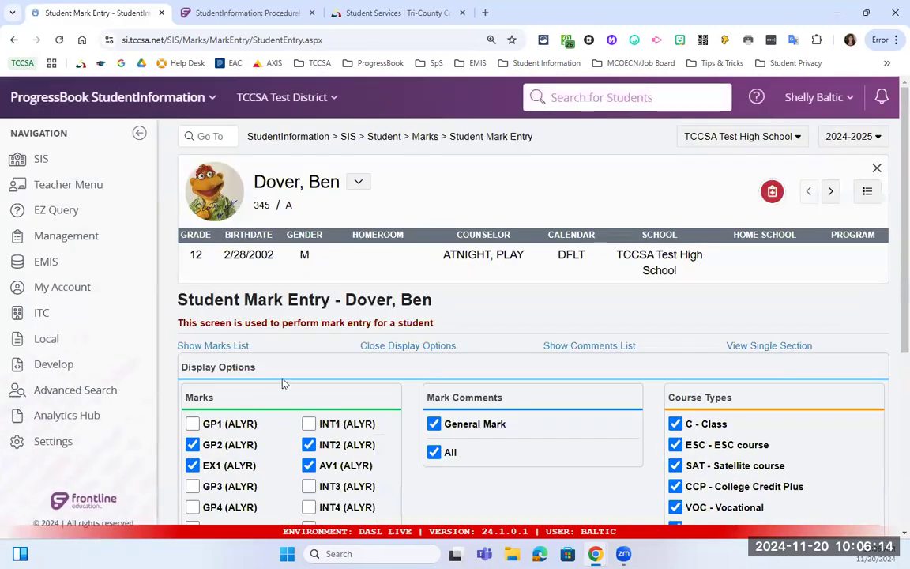
Show the GP2, INT2, EX1 and AV1 marks and inspect the PRE-CALCULUS GP2 mark B.
{"action": "scroll", "coordinate": [325, 351], "scroll_direction": "down", "scroll_amount": 3}
{"action": "left_click", "coordinate": [776, 435]}
{"action": "scroll", "coordinate": [261, 331], "scroll_direction": "down", "scroll_amount": 2}
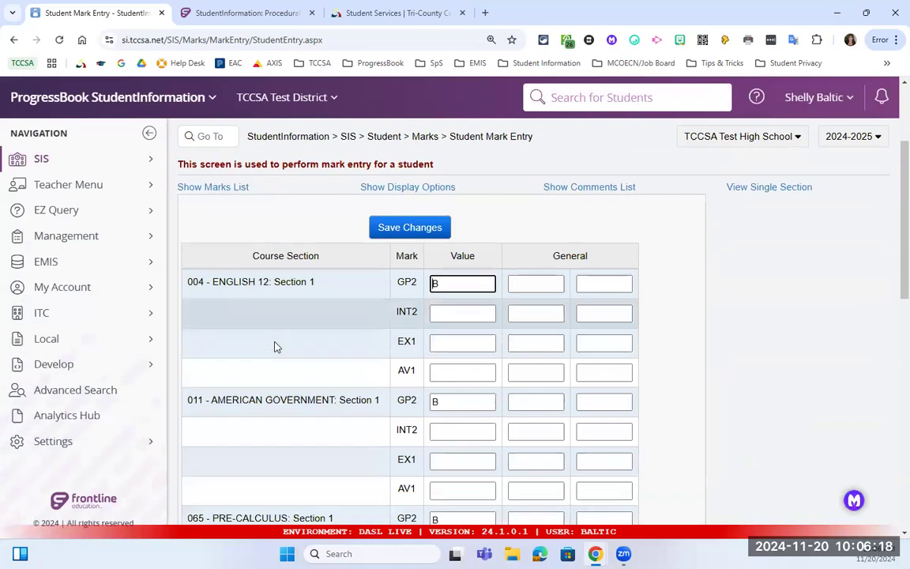
{"action": "scroll", "coordinate": [316, 348], "scroll_direction": "down", "scroll_amount": 4}
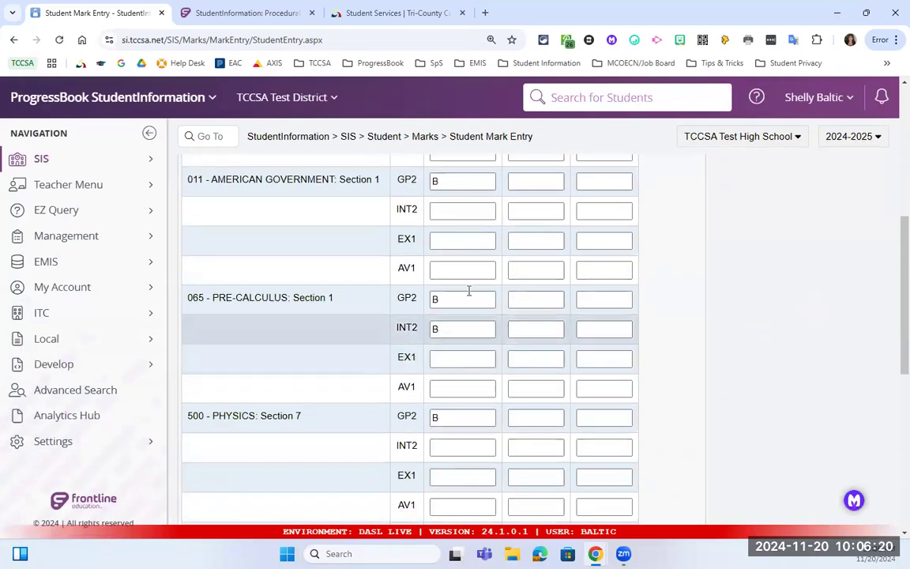
{"action": "left_click", "coordinate": [455, 300]}
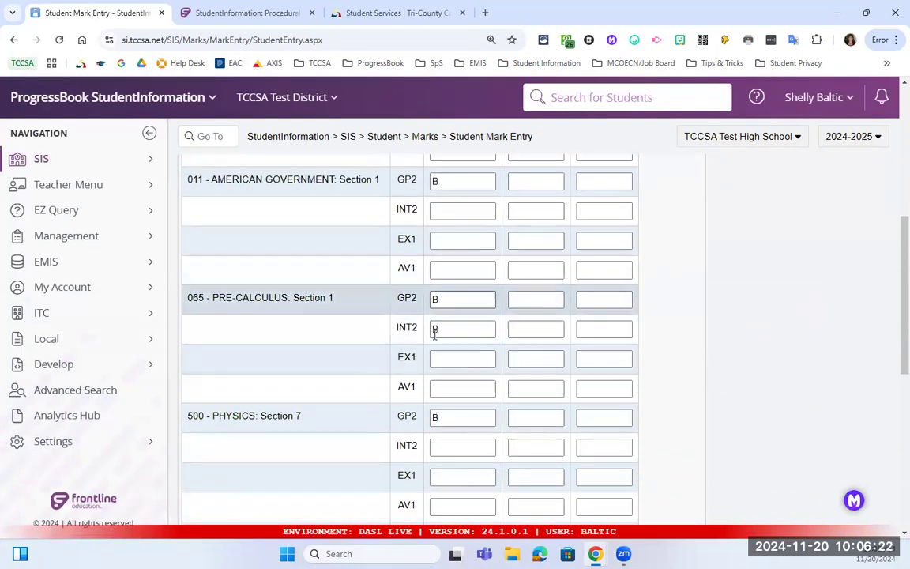
{"action": "scroll", "coordinate": [441, 360], "scroll_direction": "down", "scroll_amount": 1}
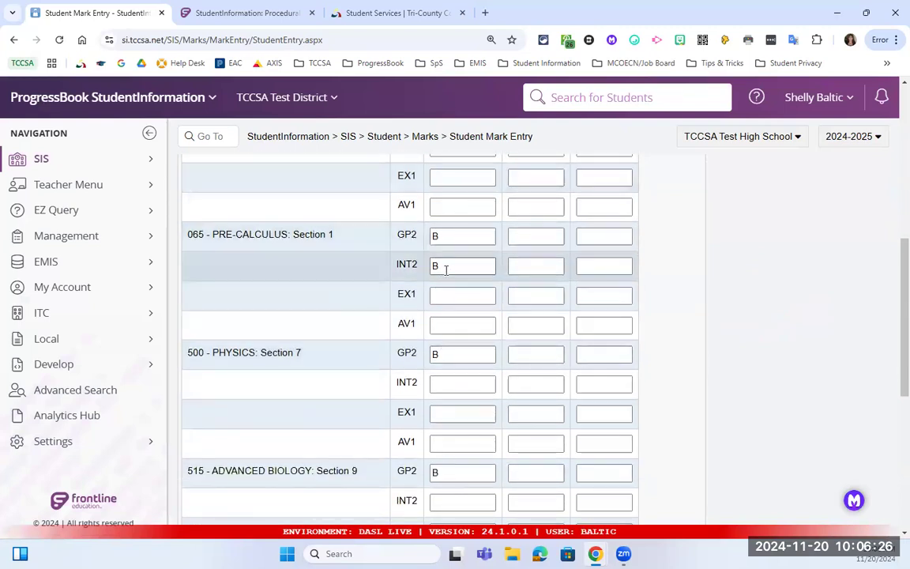
{"action": "scroll", "coordinate": [445, 270], "scroll_direction": "up", "scroll_amount": 2}
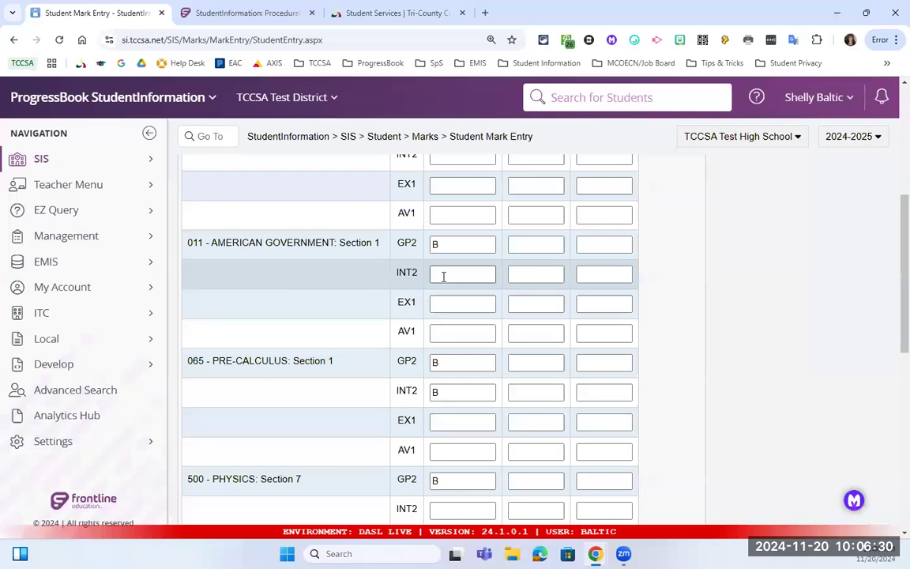
{"action": "scroll", "coordinate": [494, 166], "scroll_direction": "up", "scroll_amount": 2}
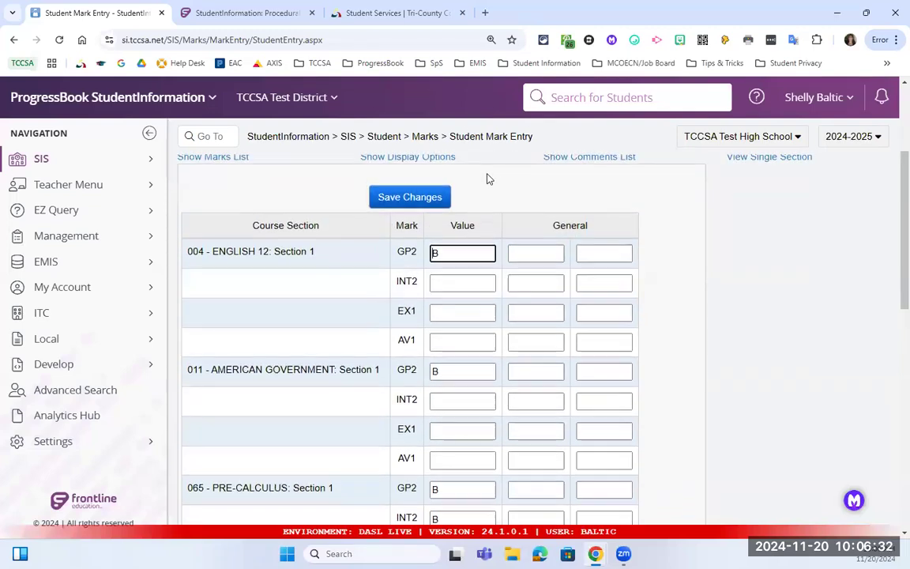
{"action": "scroll", "coordinate": [487, 177], "scroll_direction": "up", "scroll_amount": 3}
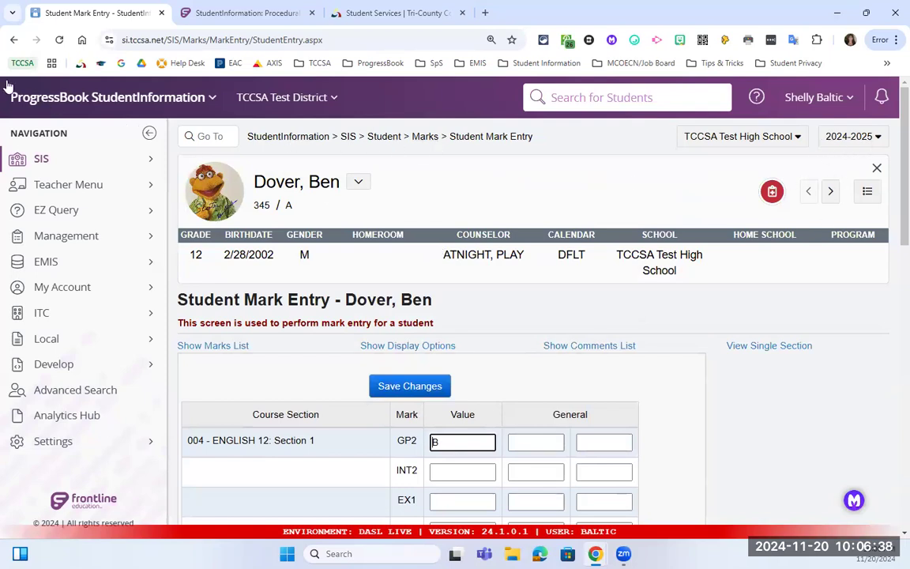
Leave mark entry without saving and return to the student's main page.
{"action": "left_click", "coordinate": [21, 46]}
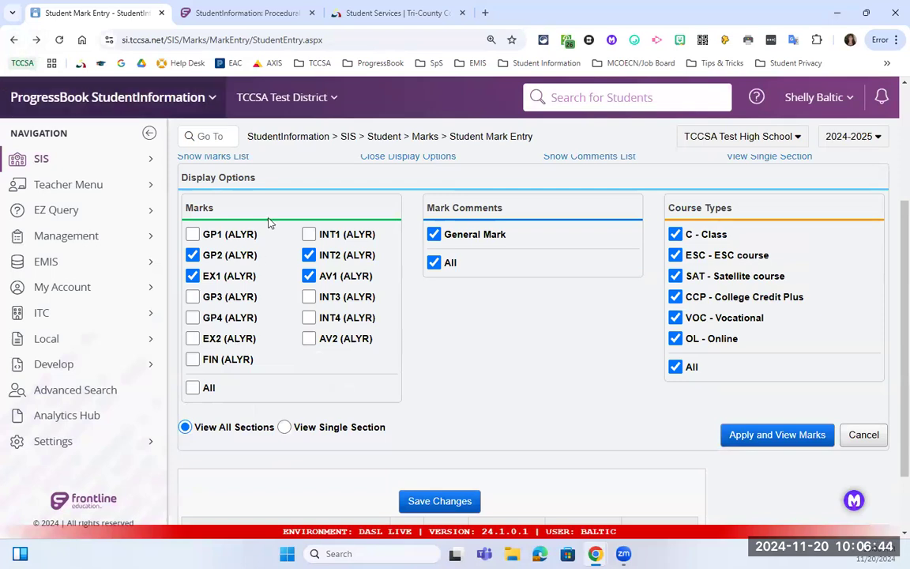
{"action": "scroll", "coordinate": [333, 193], "scroll_direction": "up", "scroll_amount": 3}
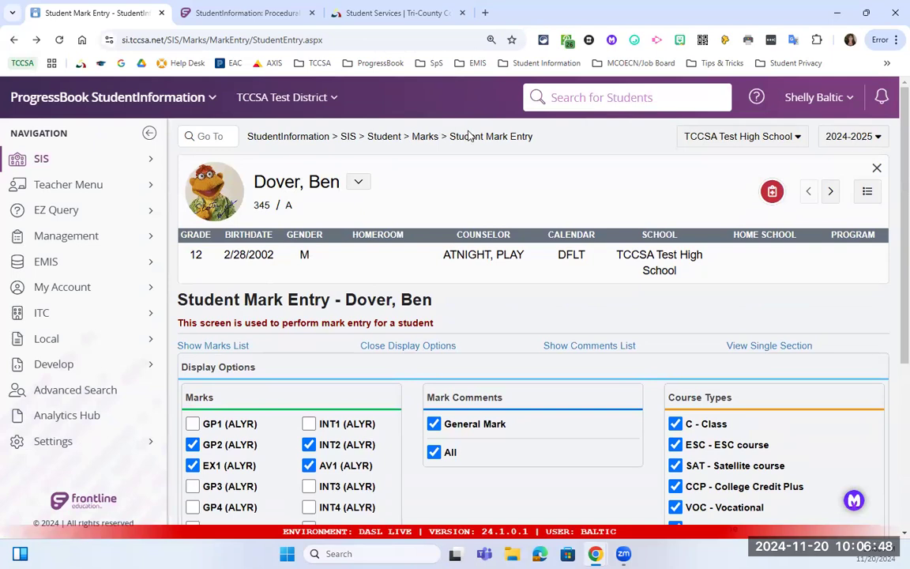
{"action": "left_click", "coordinate": [382, 137]}
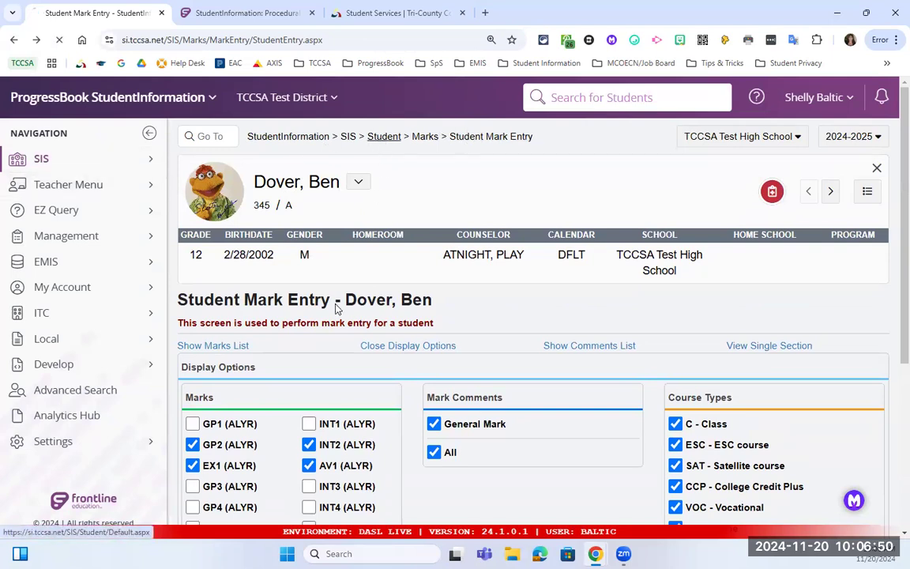
Open the Student Course History summary and start a new Manually Entered Course.
{"action": "left_click", "coordinate": [224, 446]}
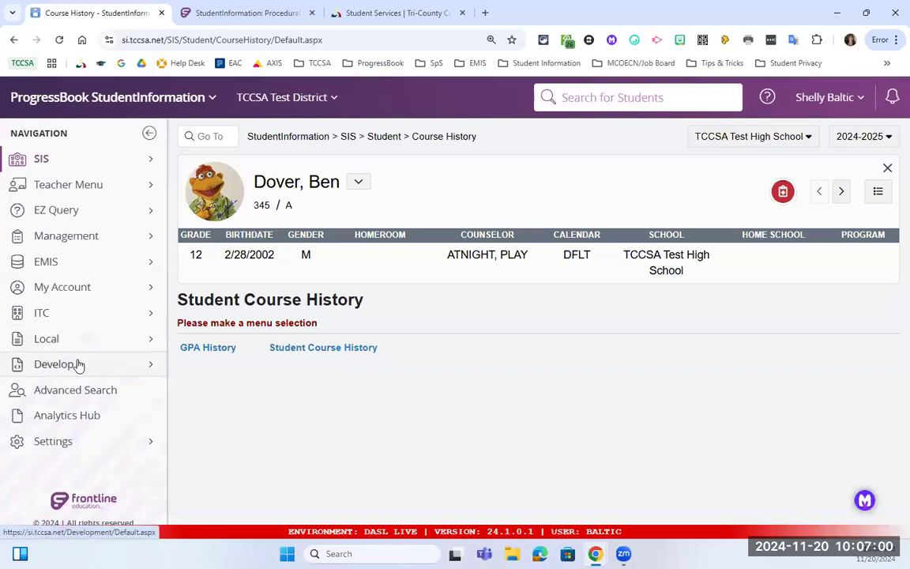
{"action": "left_click", "coordinate": [322, 348]}
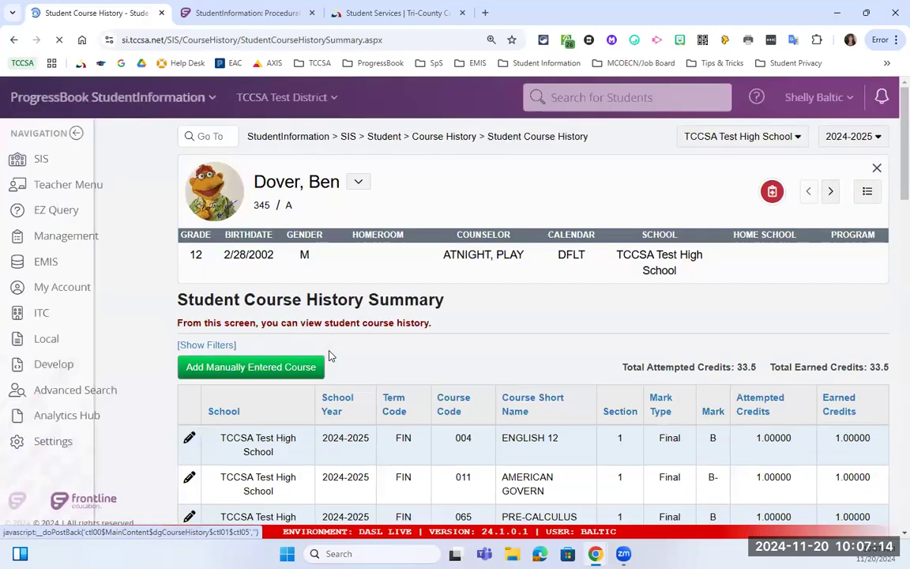
{"action": "scroll", "coordinate": [332, 353], "scroll_direction": "down", "scroll_amount": 1}
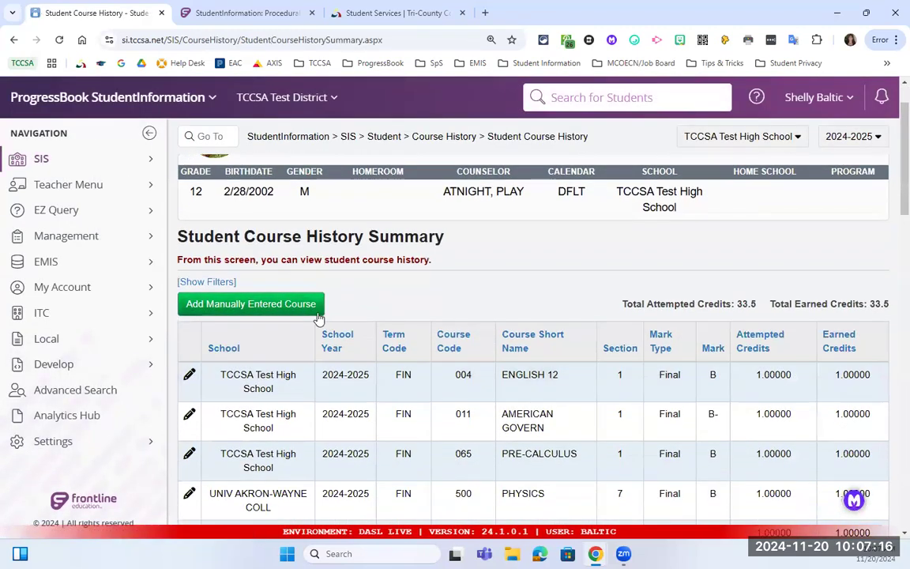
{"action": "left_click", "coordinate": [233, 309]}
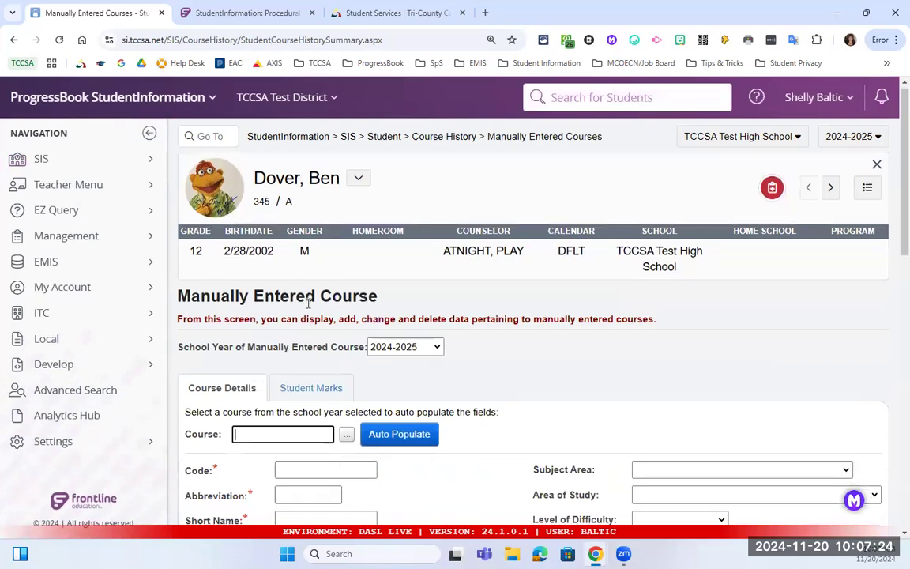
Point out the required Abbreviation and School Year fields, then expand the school year list.
{"action": "scroll", "coordinate": [293, 304], "scroll_direction": "down", "scroll_amount": 2}
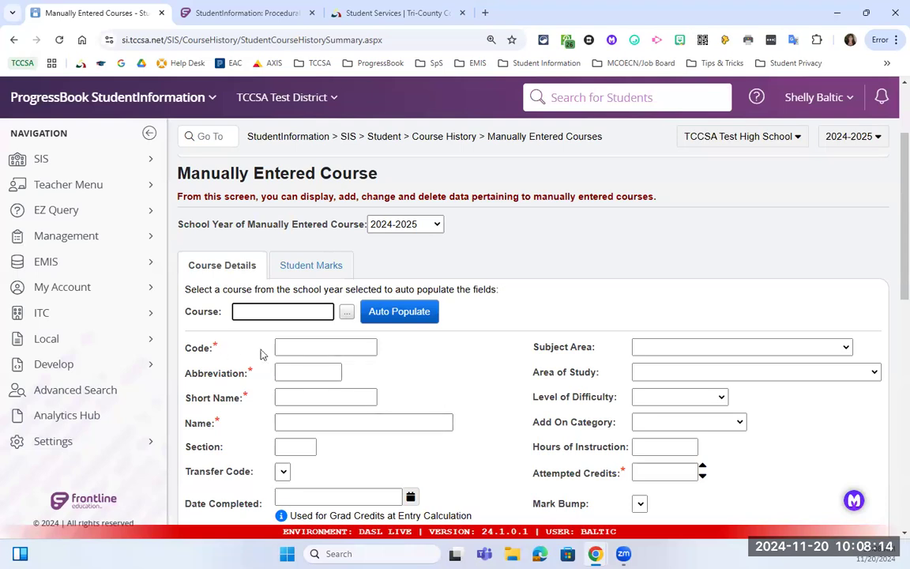
{"action": "scroll", "coordinate": [351, 382], "scroll_direction": "down", "scroll_amount": 1}
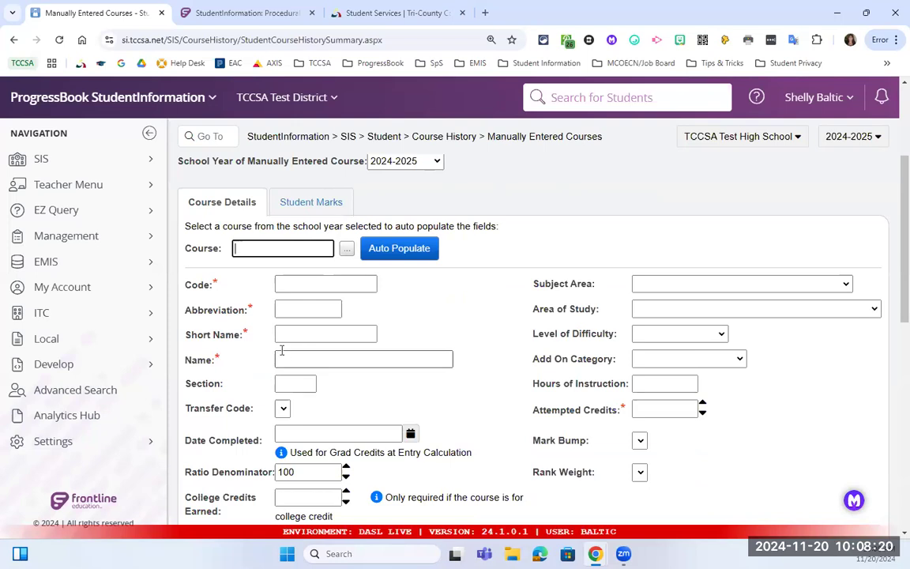
{"action": "scroll", "coordinate": [244, 237], "scroll_direction": "up", "scroll_amount": 1}
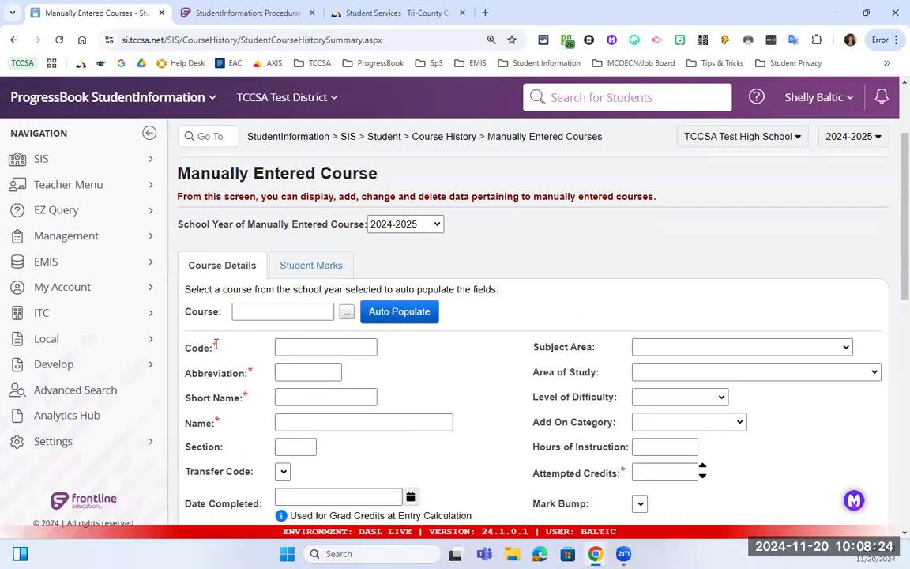
{"action": "left_click_drag", "start_coordinate": [246, 372], "coordinate": [255, 372]}
{"action": "left_click_drag", "start_coordinate": [179, 225], "coordinate": [369, 238]}
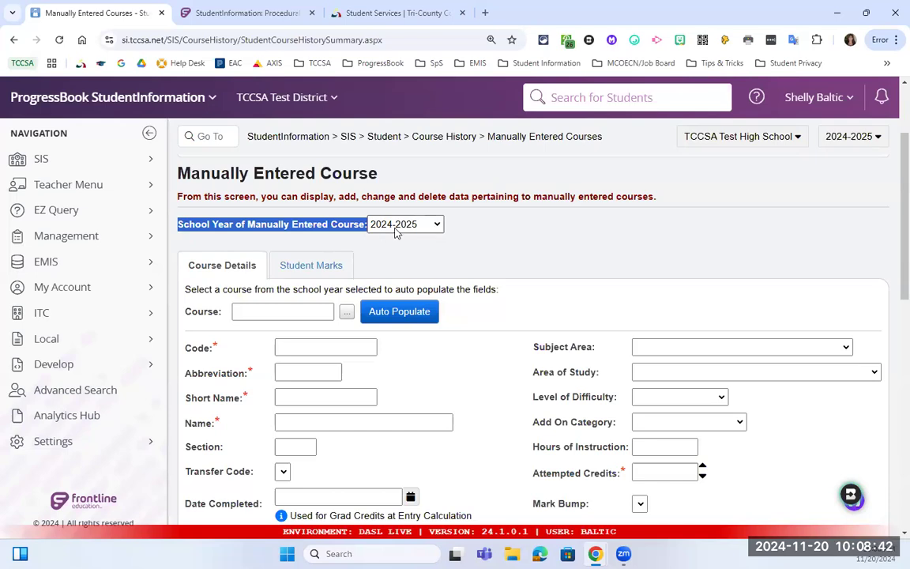
{"action": "left_click", "coordinate": [397, 225]}
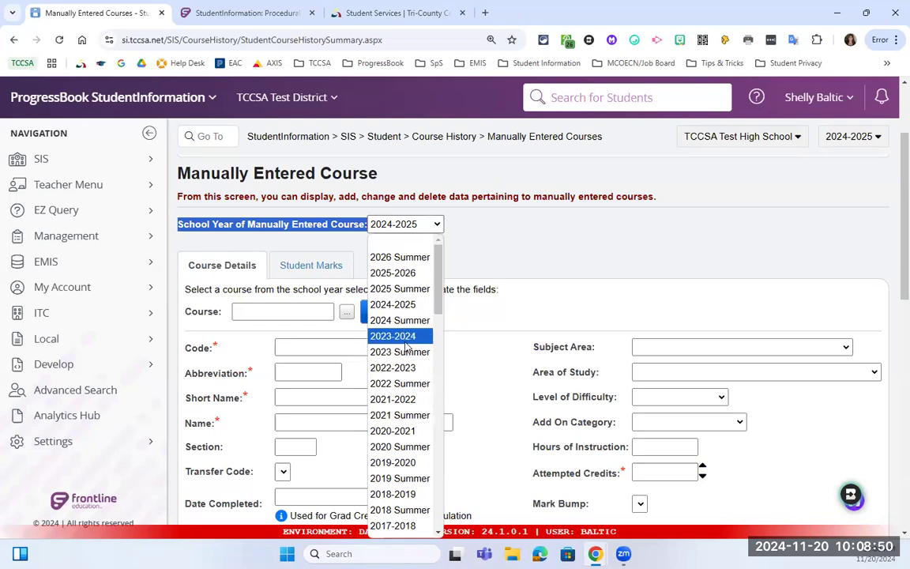
Change the manually entered course's school year from 2024-2025 to 2023-2024.
{"action": "left_click", "coordinate": [506, 251]}
{"action": "scroll", "coordinate": [424, 298], "scroll_direction": "down", "scroll_amount": 3}
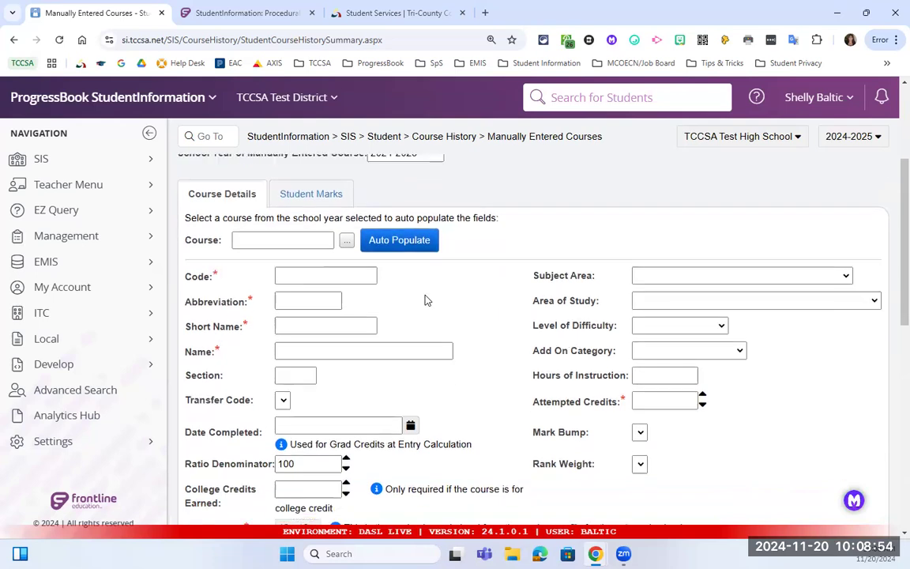
{"action": "scroll", "coordinate": [424, 299], "scroll_direction": "up", "scroll_amount": 5}
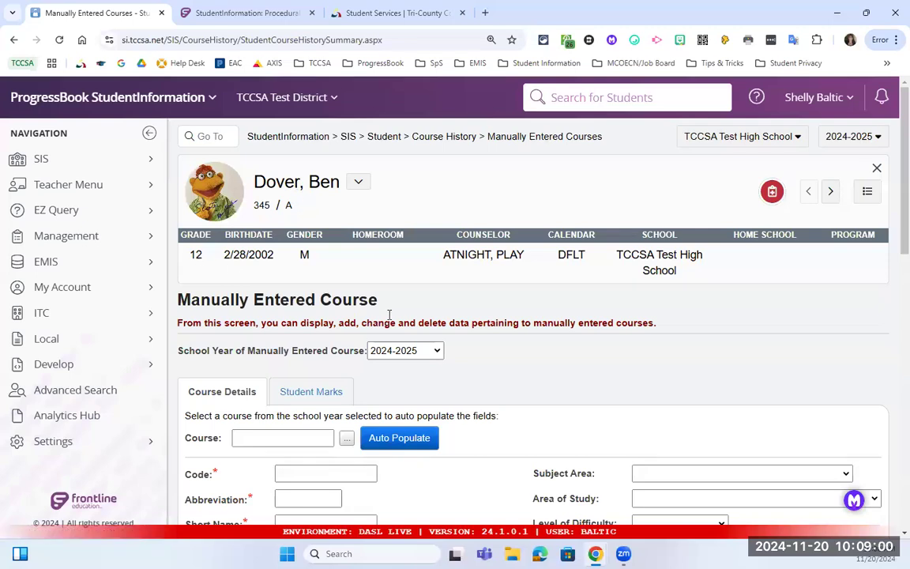
{"action": "scroll", "coordinate": [421, 348], "scroll_direction": "down", "scroll_amount": 5}
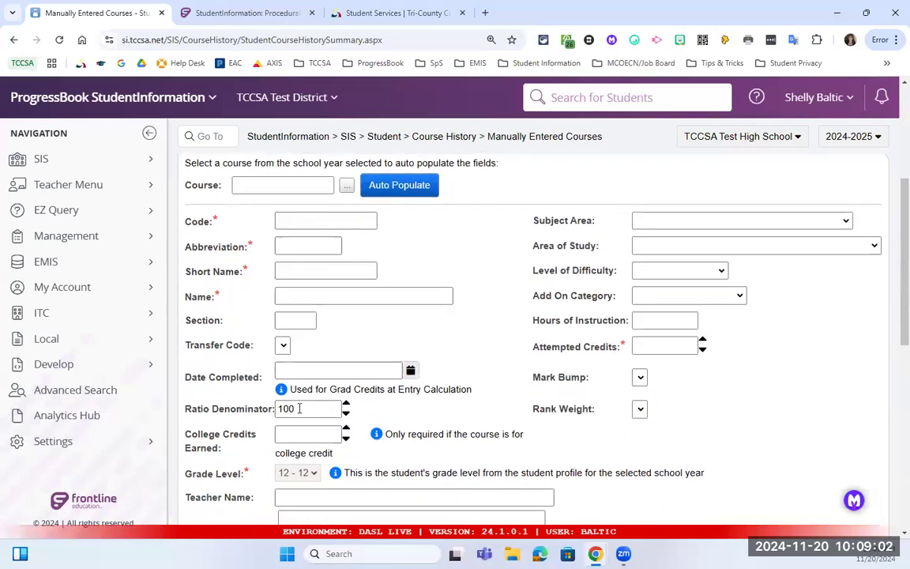
{"action": "scroll", "coordinate": [260, 387], "scroll_direction": "up", "scroll_amount": 3}
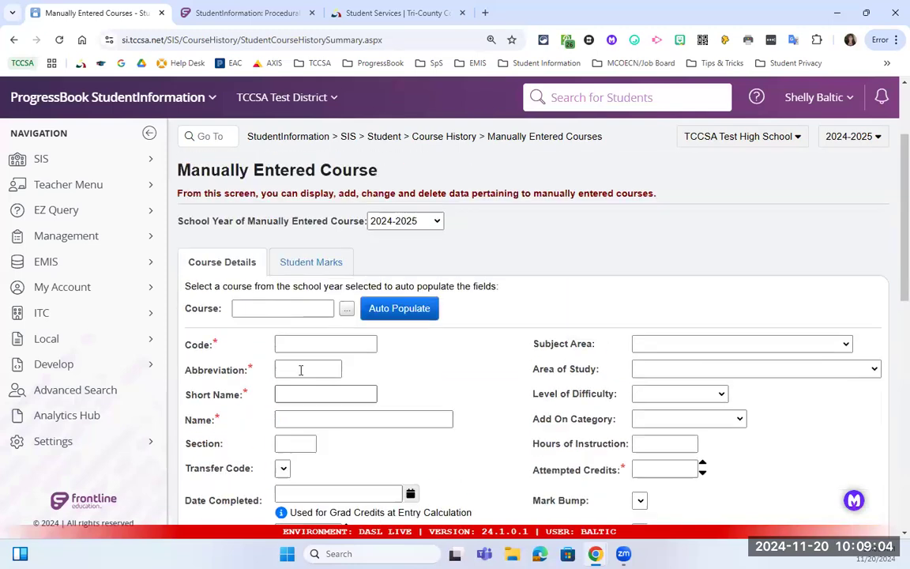
{"action": "left_click", "coordinate": [434, 226]}
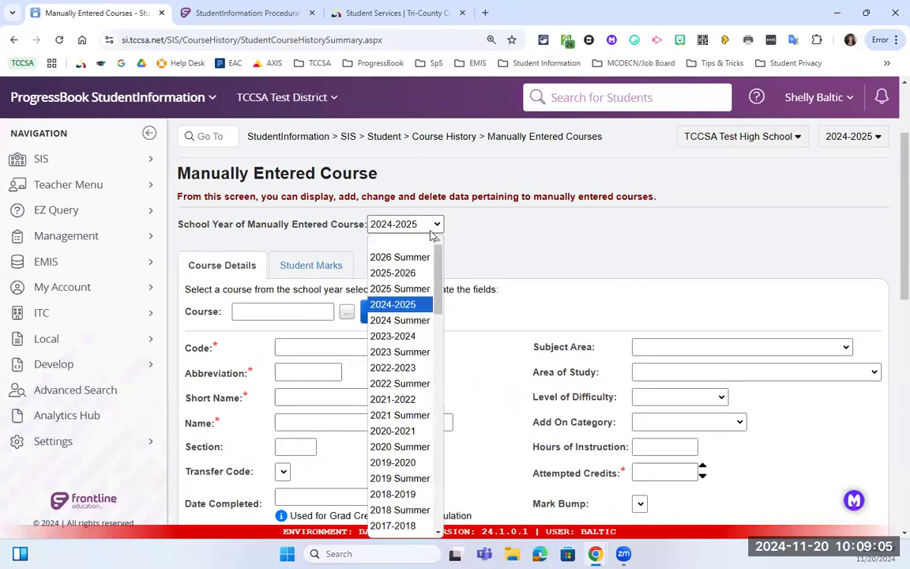
{"action": "left_click", "coordinate": [391, 339]}
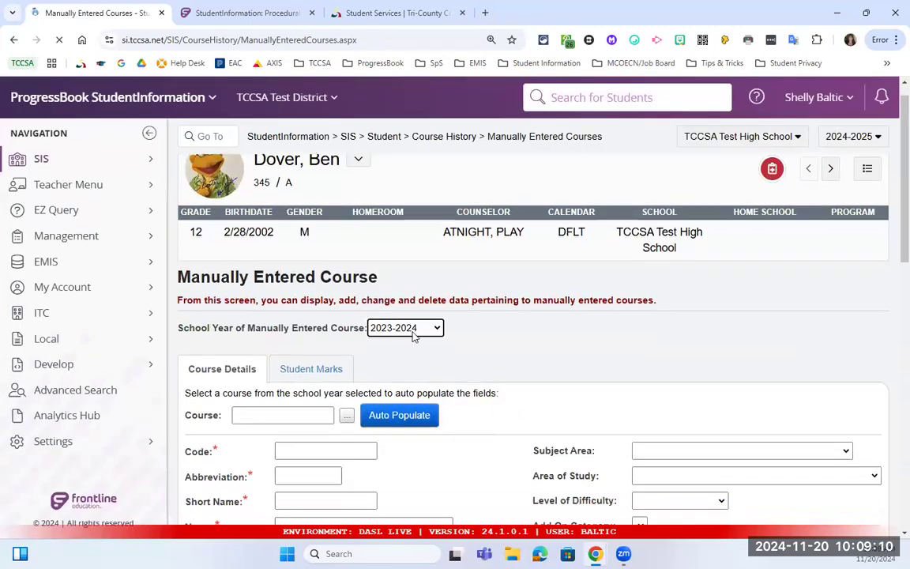
{"action": "scroll", "coordinate": [367, 362], "scroll_direction": "down", "scroll_amount": 4}
{"action": "scroll", "coordinate": [298, 407], "scroll_direction": "up", "scroll_amount": 3}
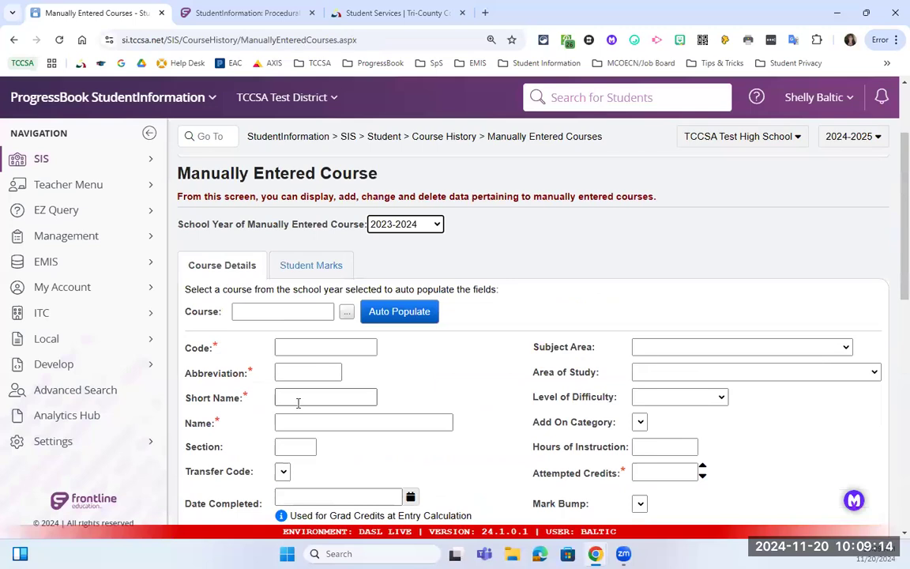
{"action": "scroll", "coordinate": [299, 401], "scroll_direction": "down", "scroll_amount": 3}
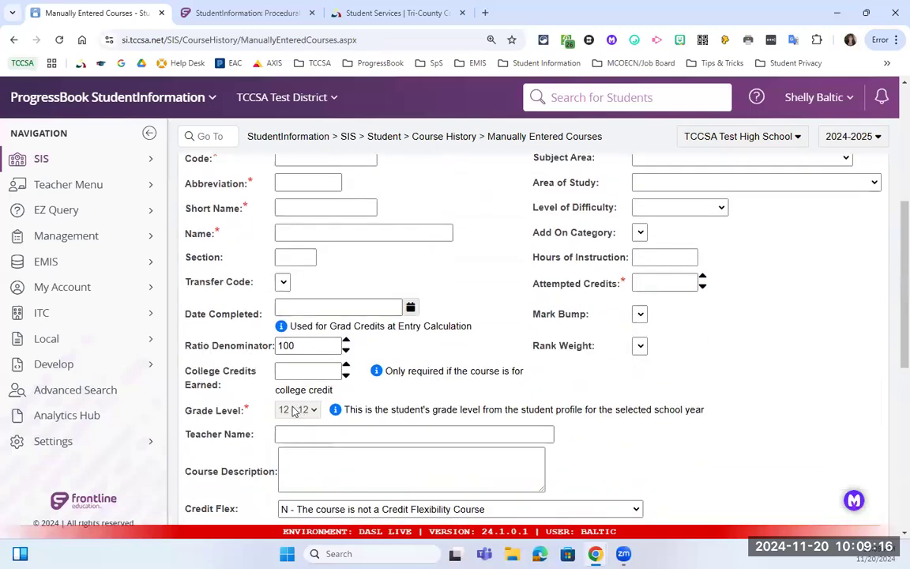
{"action": "scroll", "coordinate": [301, 409], "scroll_direction": "up", "scroll_amount": 3}
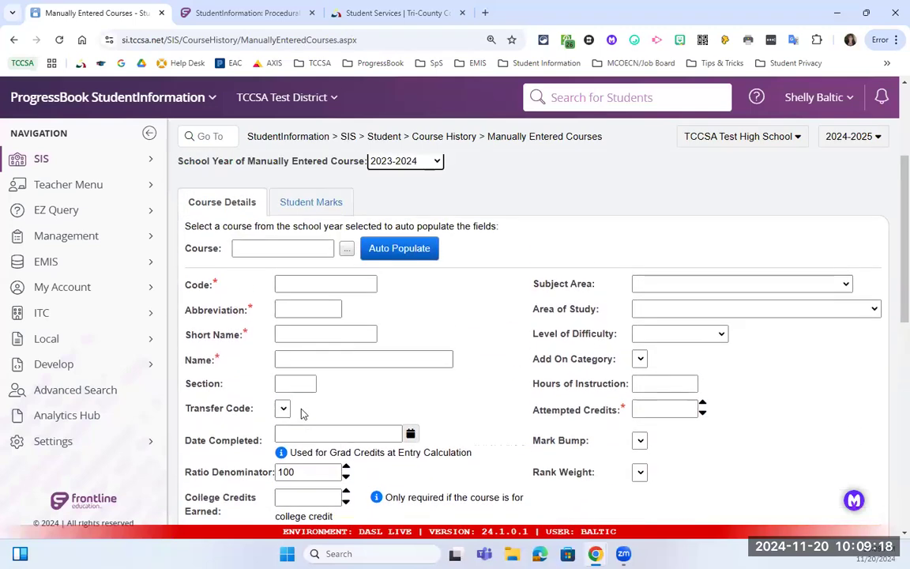
{"action": "scroll", "coordinate": [301, 409], "scroll_direction": "down", "scroll_amount": 2}
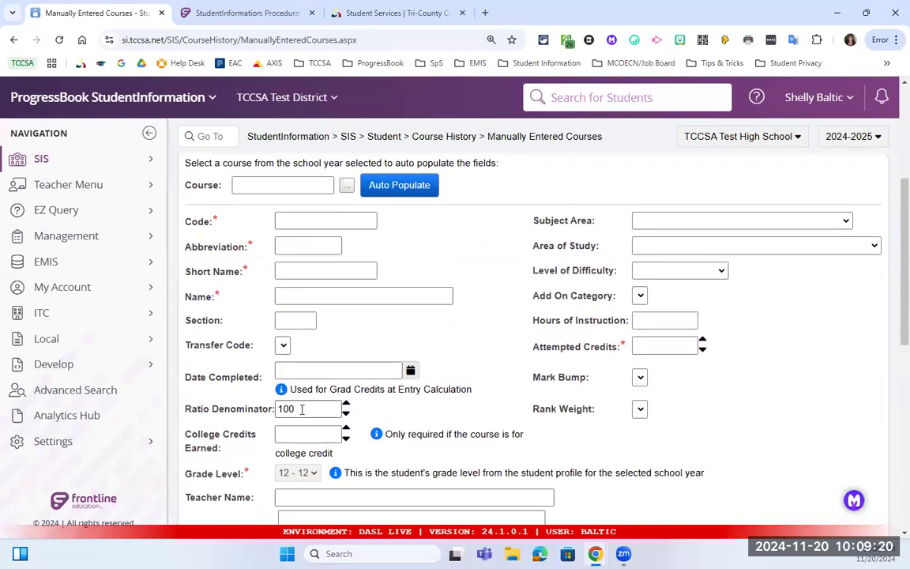
{"action": "scroll", "coordinate": [301, 410], "scroll_direction": "up", "scroll_amount": 1}
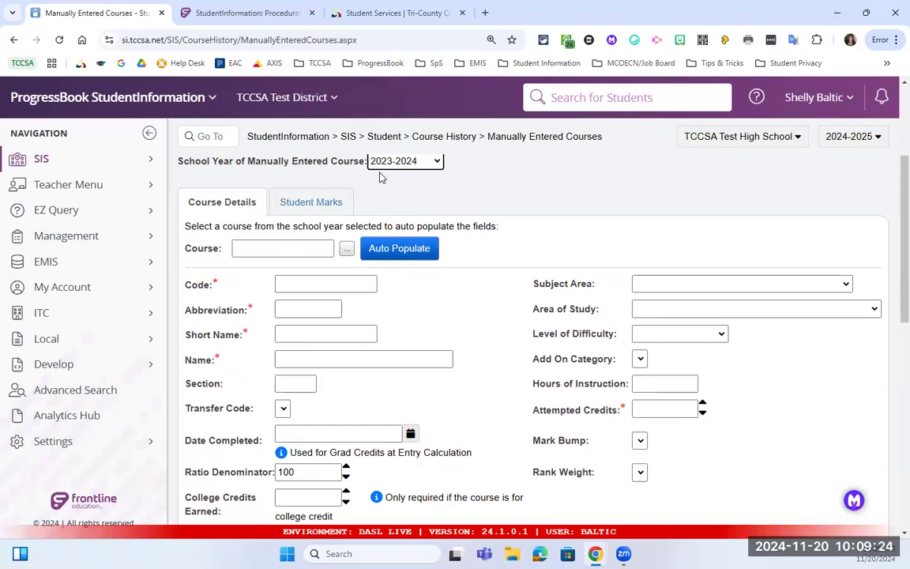
{"action": "left_click", "coordinate": [320, 248]}
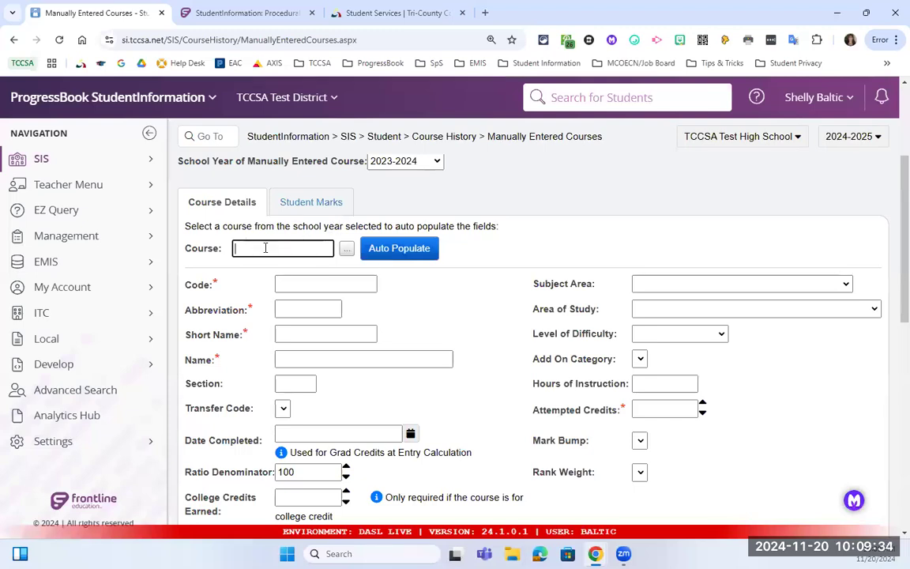
Search the course lookup for 'heal' to list HEALTH 10, HEALTH BOYS and HEALTH GIRLS.
{"action": "left_click", "coordinate": [347, 248]}
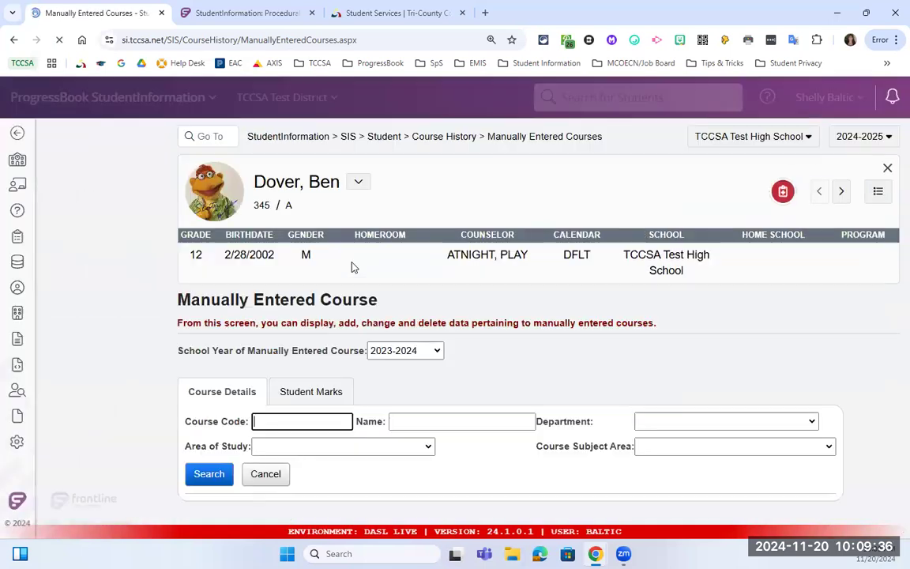
{"action": "left_click", "coordinate": [419, 424]}
{"action": "type", "text": "health"}
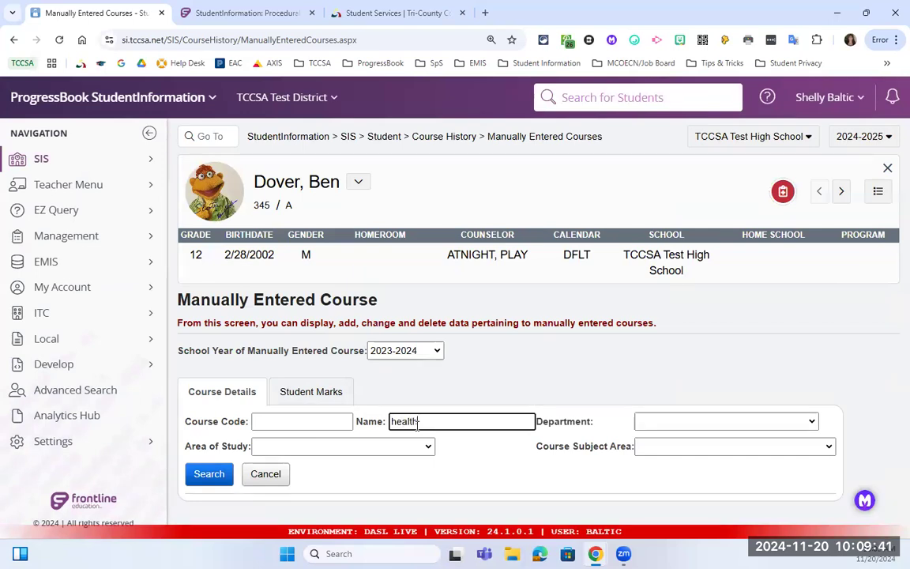
{"action": "left_click", "coordinate": [208, 474]}
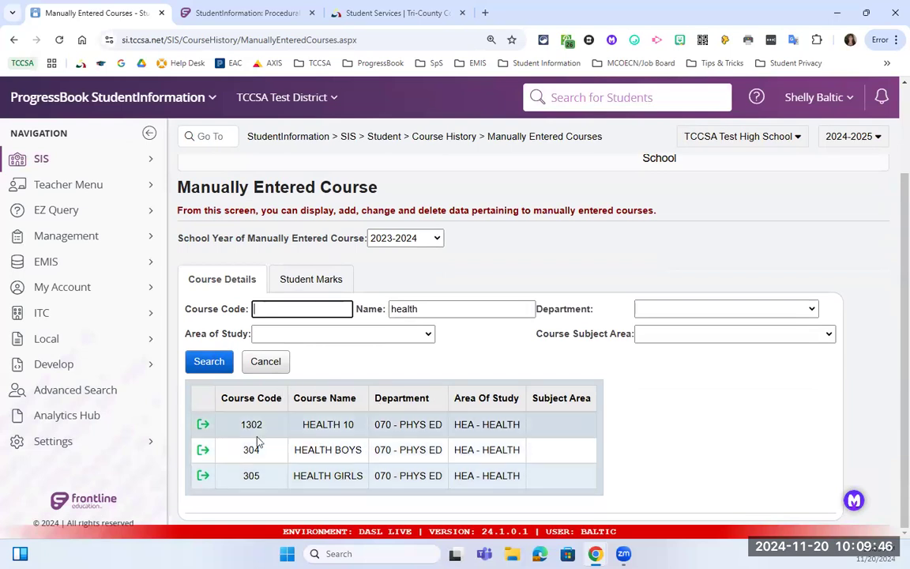
{"action": "left_click", "coordinate": [203, 427]}
{"action": "scroll", "coordinate": [272, 417], "scroll_direction": "down", "scroll_amount": 5}
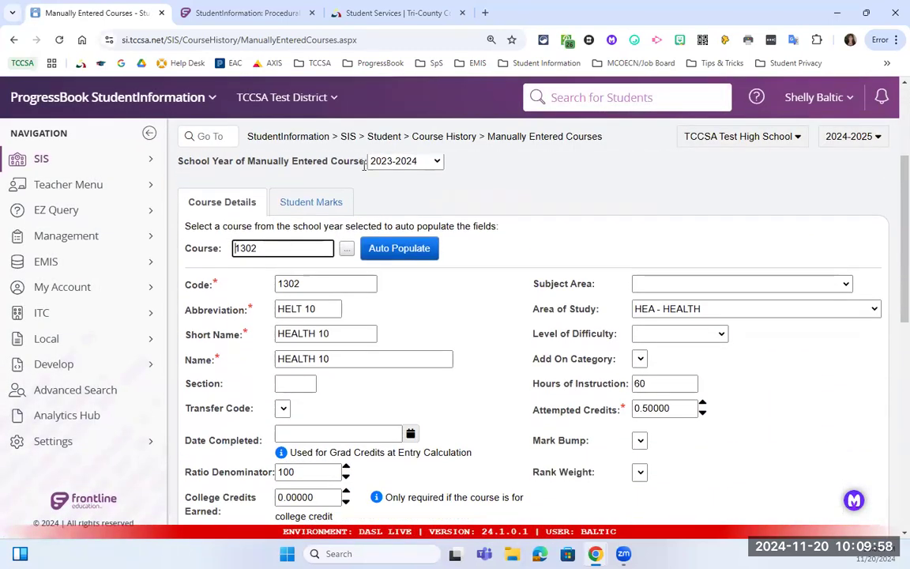
{"action": "scroll", "coordinate": [437, 179], "scroll_direction": "down", "scroll_amount": 3}
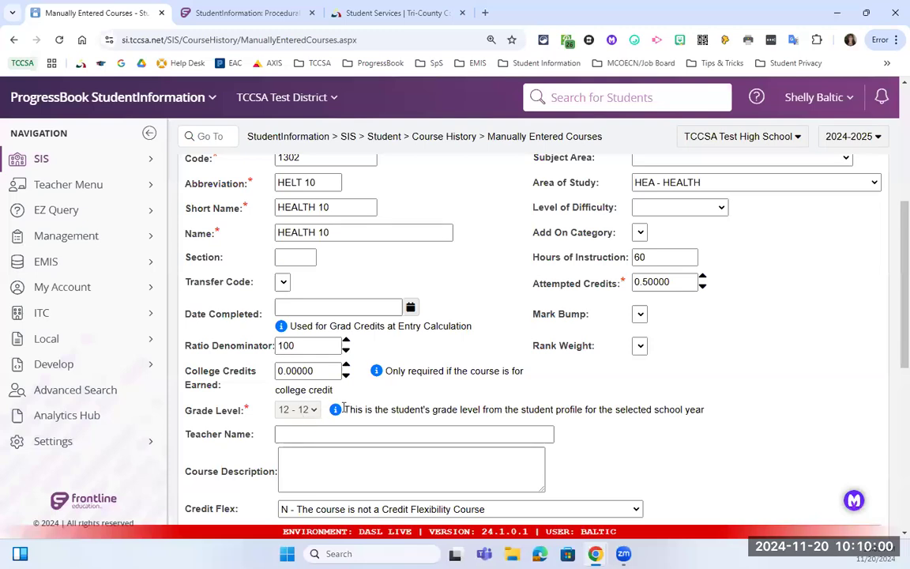
{"action": "scroll", "coordinate": [343, 407], "scroll_direction": "down", "scroll_amount": 1}
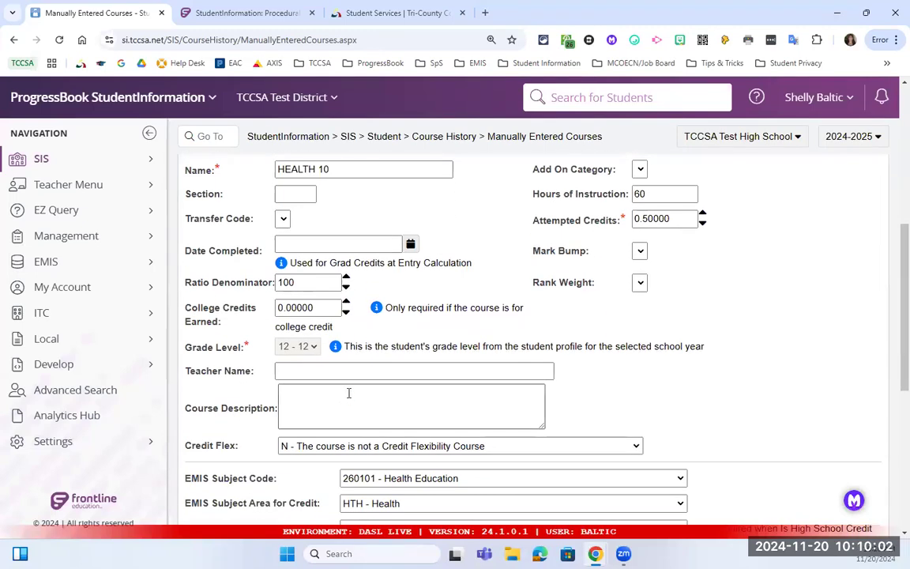
{"action": "left_click_drag", "start_coordinate": [375, 349], "coordinate": [462, 349]}
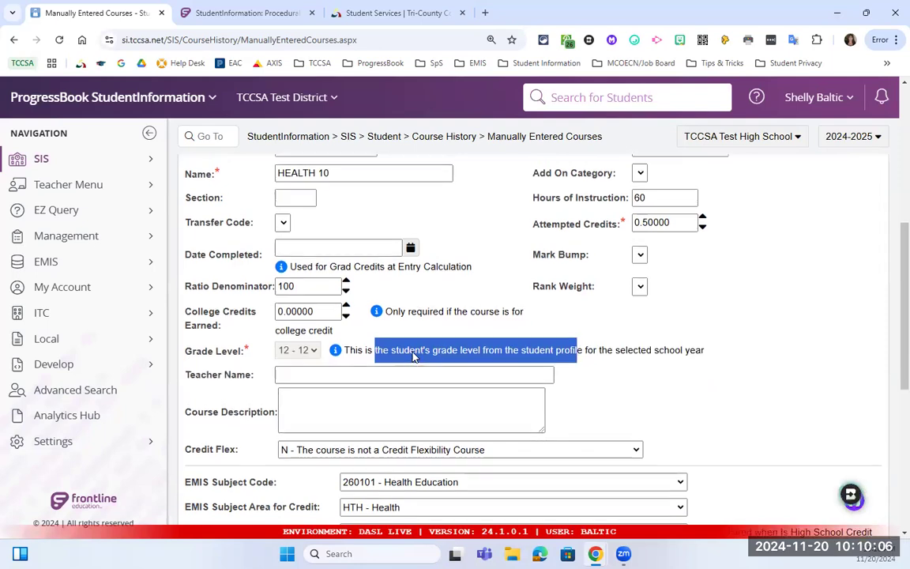
{"action": "scroll", "coordinate": [412, 352], "scroll_direction": "up", "scroll_amount": 3}
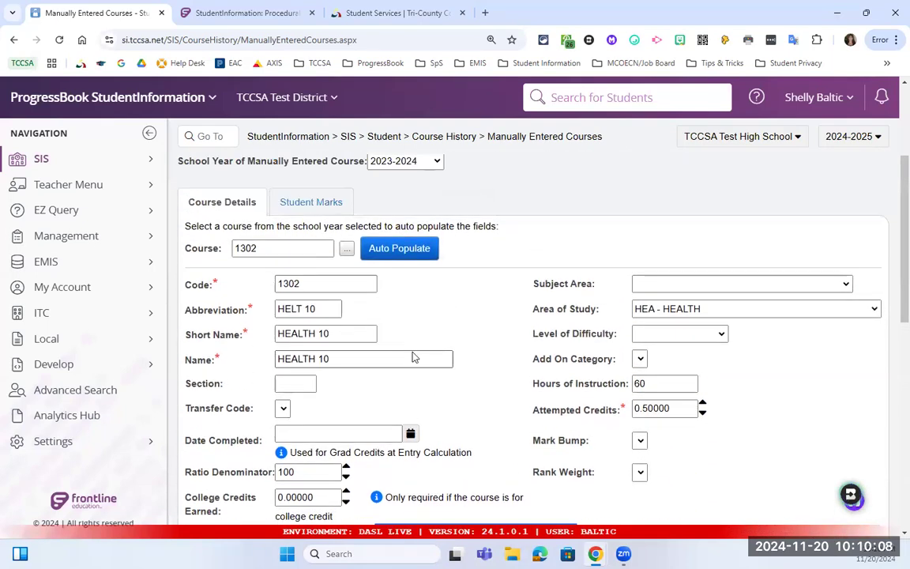
{"action": "scroll", "coordinate": [412, 357], "scroll_direction": "up", "scroll_amount": 1}
{"action": "scroll", "coordinate": [413, 356], "scroll_direction": "up", "scroll_amount": 1}
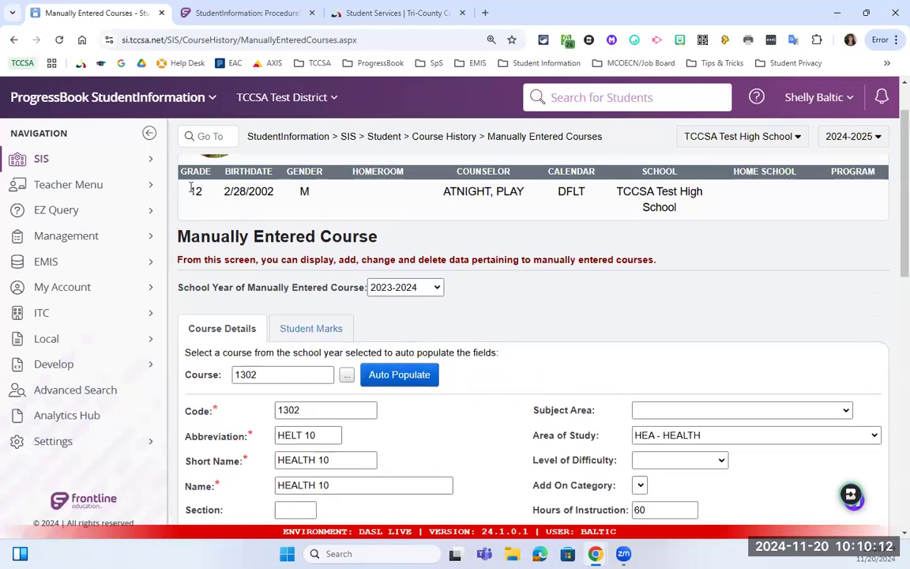
{"action": "scroll", "coordinate": [363, 219], "scroll_direction": "up", "scroll_amount": 1}
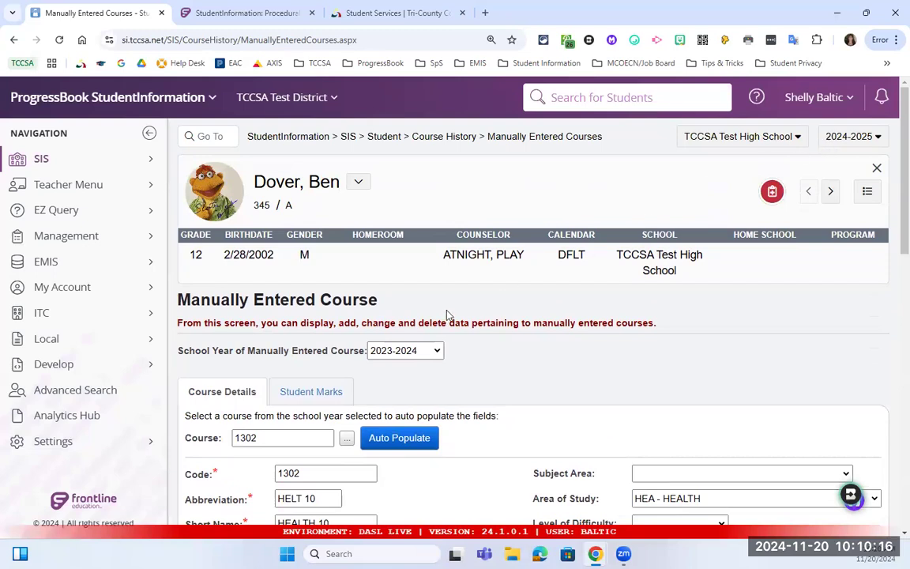
{"action": "scroll", "coordinate": [401, 278], "scroll_direction": "down", "scroll_amount": 1}
{"action": "left_click", "coordinate": [403, 287]}
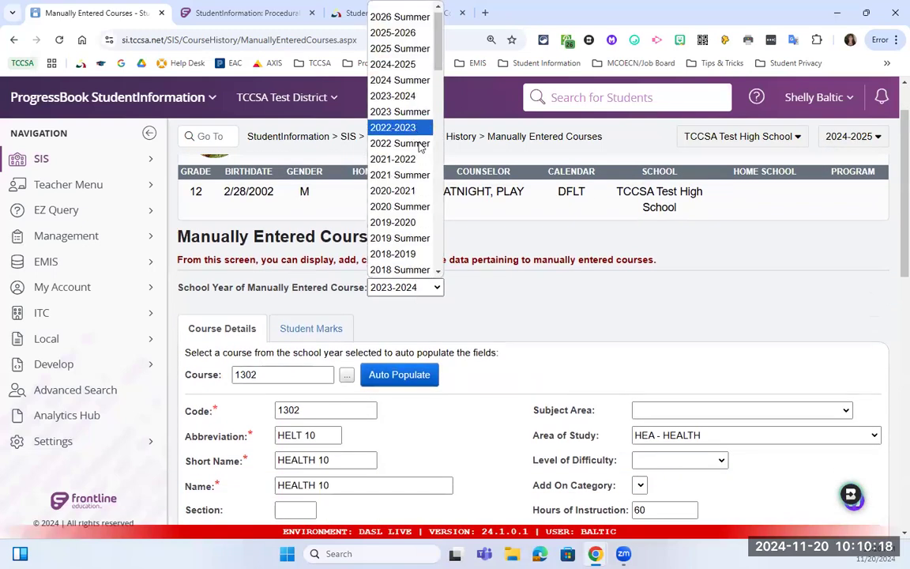
{"action": "left_click", "coordinate": [405, 127]}
{"action": "scroll", "coordinate": [493, 274], "scroll_direction": "down", "scroll_amount": 4}
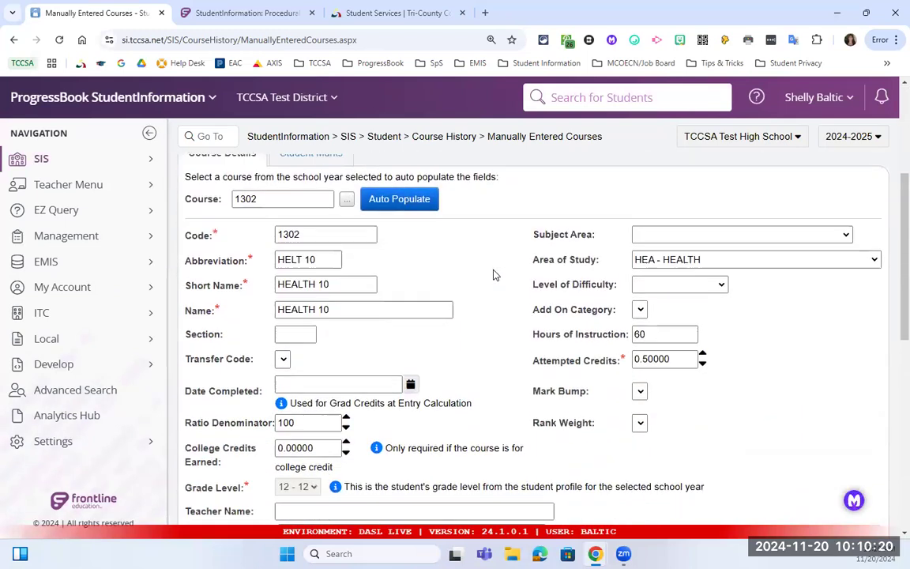
{"action": "scroll", "coordinate": [494, 271], "scroll_direction": "up", "scroll_amount": 3}
{"action": "left_click", "coordinate": [399, 226]}
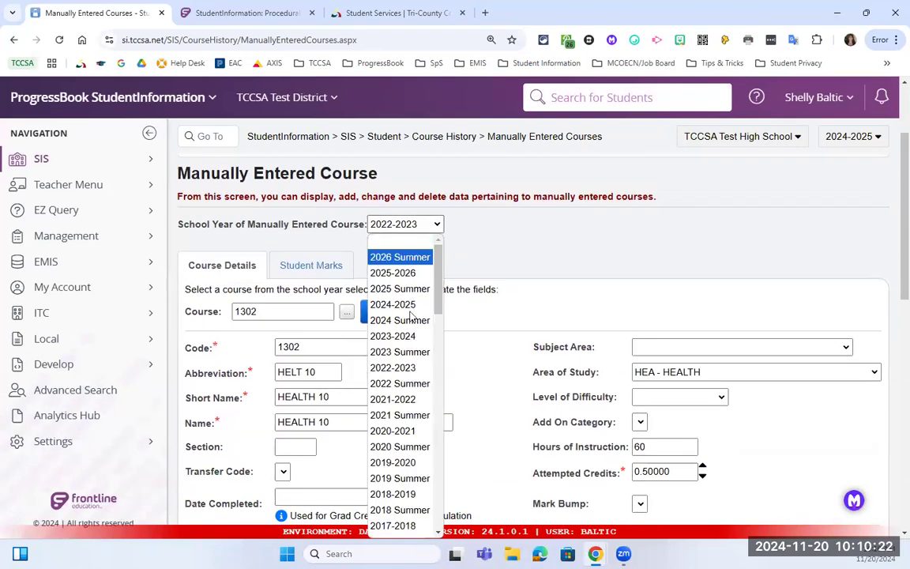
{"action": "left_click", "coordinate": [421, 337]}
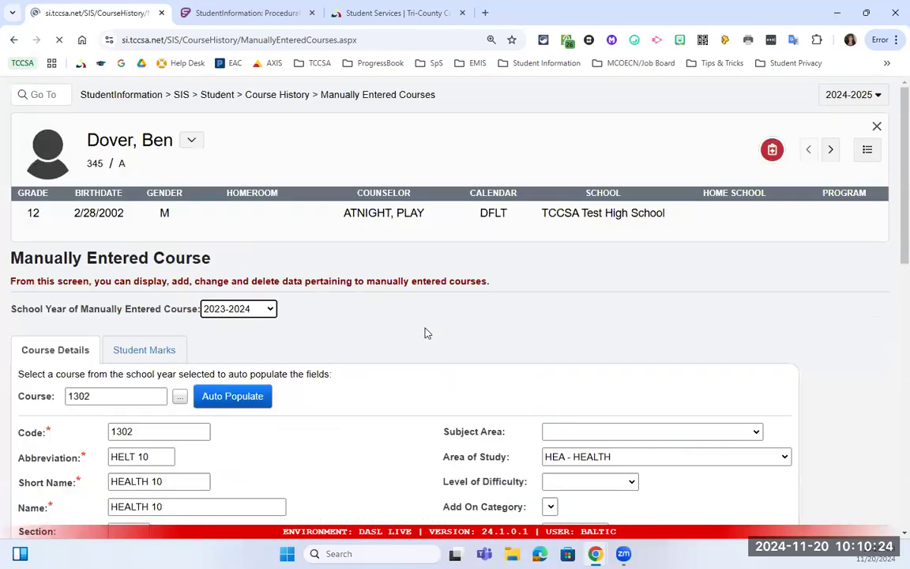
{"action": "scroll", "coordinate": [439, 316], "scroll_direction": "down", "scroll_amount": 2}
{"action": "scroll", "coordinate": [443, 308], "scroll_direction": "up", "scroll_amount": 2}
{"action": "scroll", "coordinate": [455, 300], "scroll_direction": "down", "scroll_amount": 2}
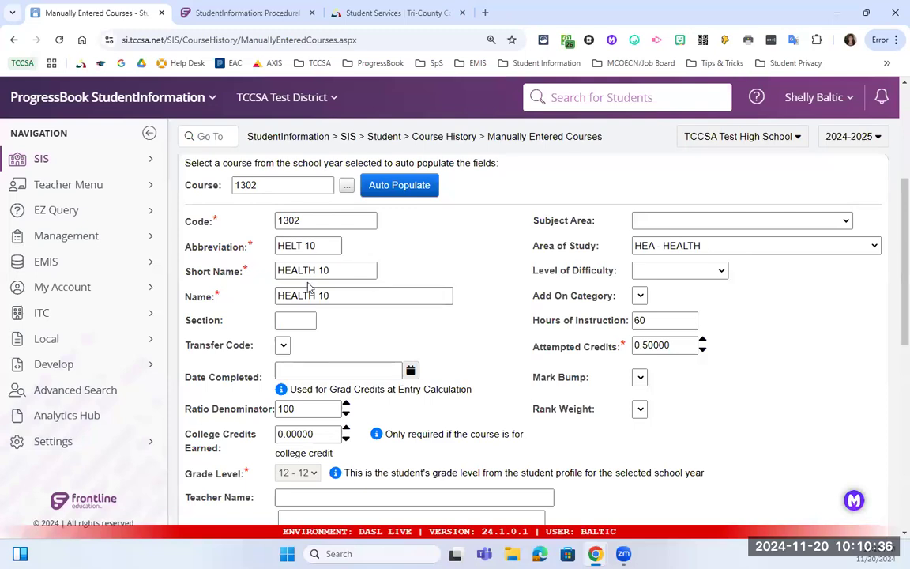
{"action": "left_click", "coordinate": [669, 248]}
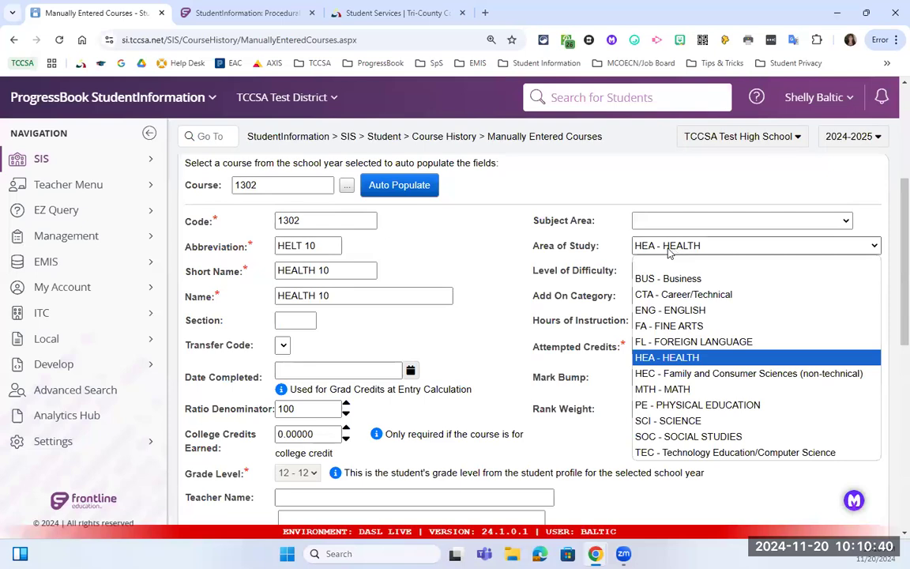
{"action": "left_click", "coordinate": [556, 270]}
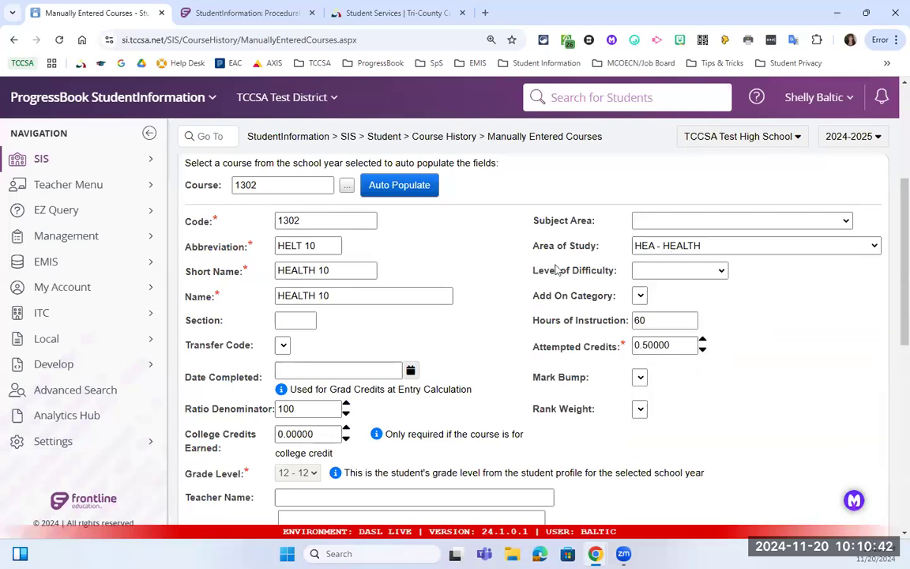
{"action": "scroll", "coordinate": [564, 274], "scroll_direction": "down", "scroll_amount": 1}
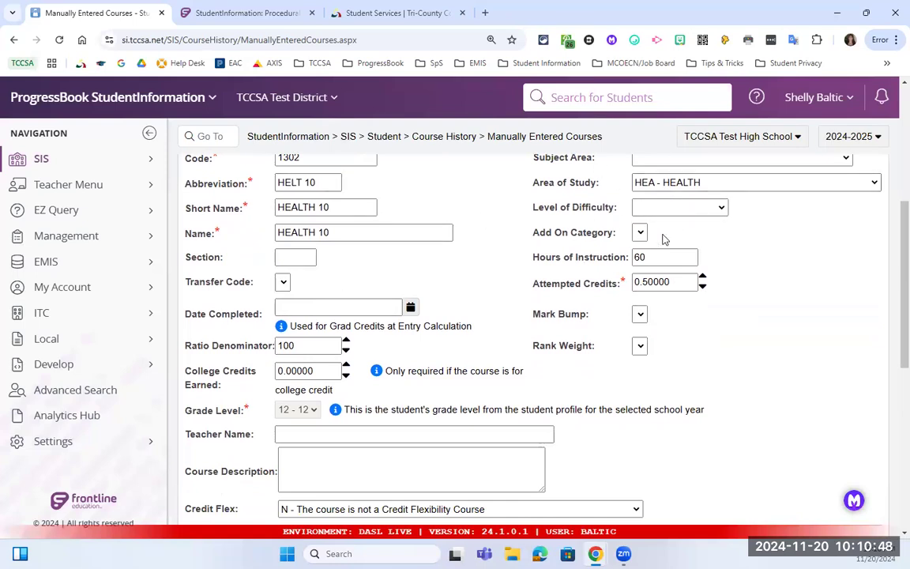
{"action": "scroll", "coordinate": [474, 268], "scroll_direction": "down", "scroll_amount": 1}
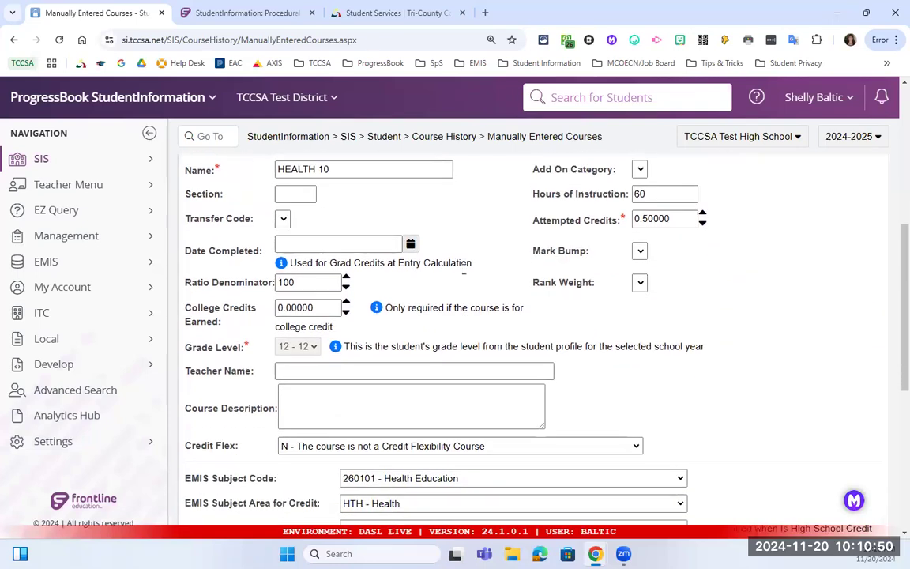
{"action": "scroll", "coordinate": [467, 295], "scroll_direction": "down", "scroll_amount": 1}
{"action": "scroll", "coordinate": [467, 295], "scroll_direction": "down", "scroll_amount": 2}
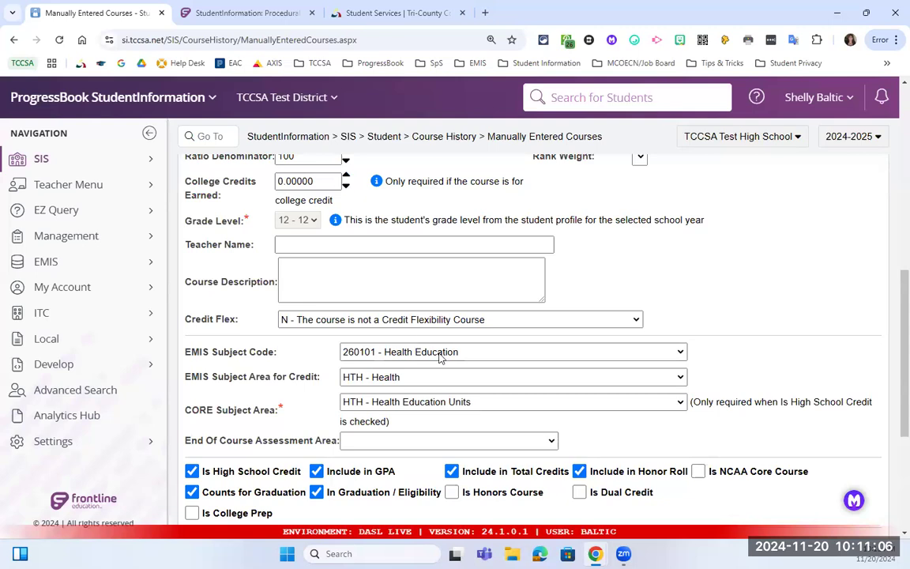
{"action": "left_click", "coordinate": [412, 352]}
{"action": "scroll", "coordinate": [464, 270], "scroll_direction": "down", "scroll_amount": 10}
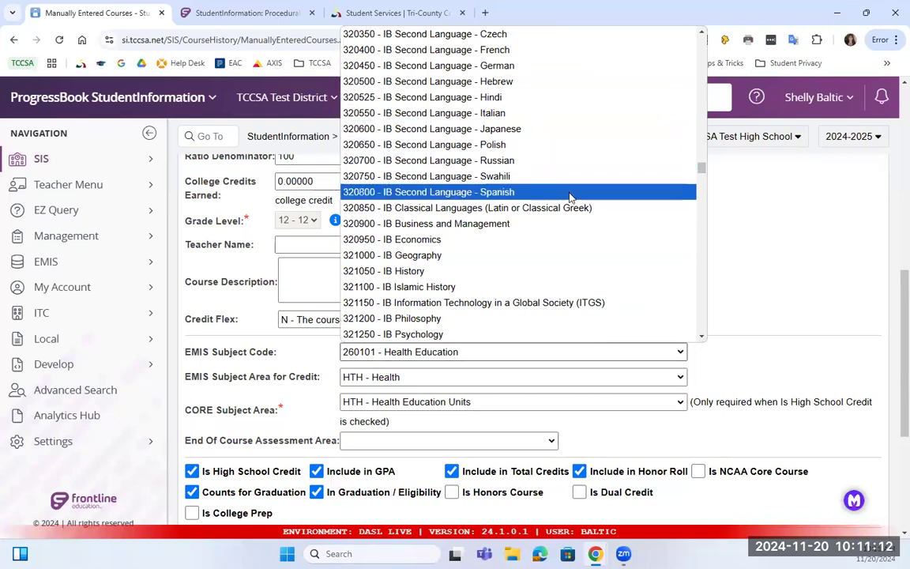
{"action": "scroll", "coordinate": [571, 196], "scroll_direction": "down", "scroll_amount": 5}
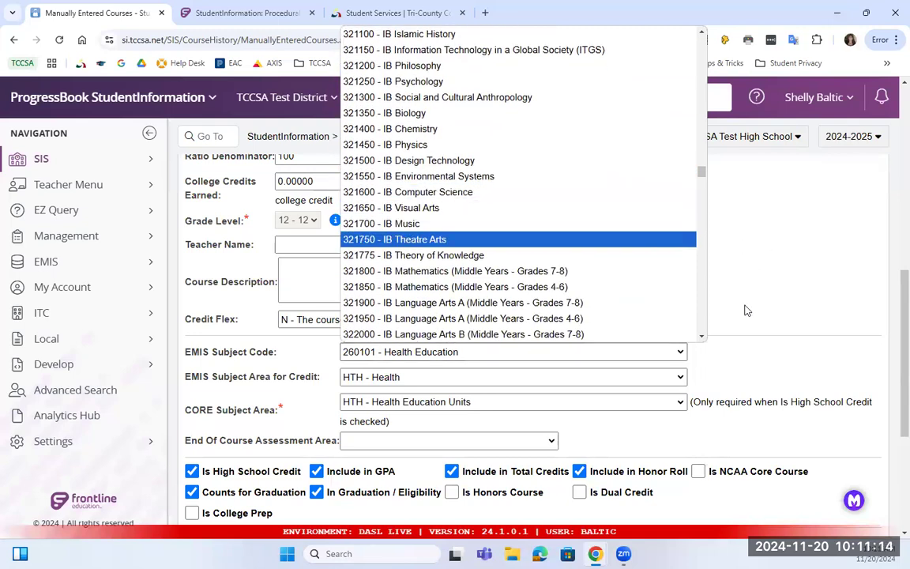
{"action": "left_click", "coordinate": [725, 395]}
{"action": "scroll", "coordinate": [348, 372], "scroll_direction": "down", "scroll_amount": 1}
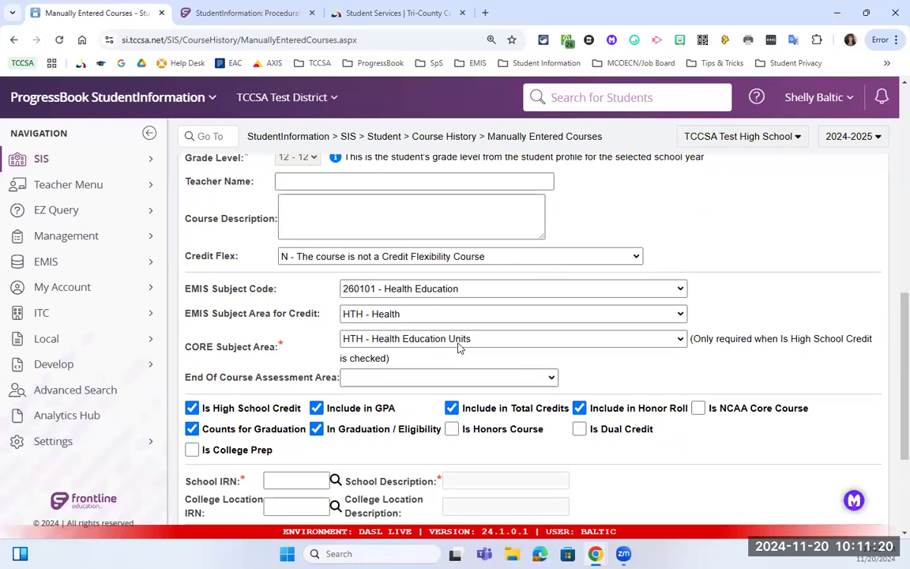
{"action": "scroll", "coordinate": [372, 379], "scroll_direction": "down", "scroll_amount": 1}
{"action": "left_click", "coordinate": [278, 416]}
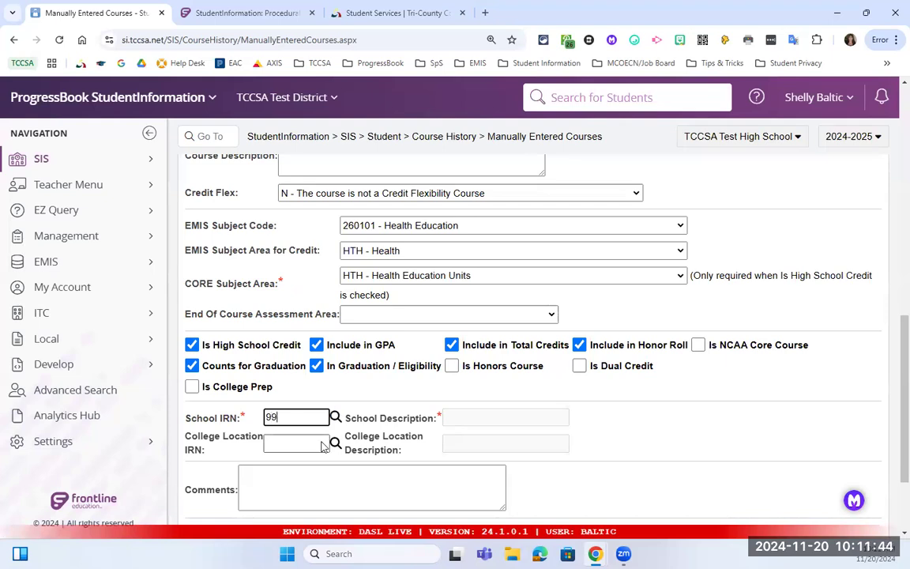
Enter School IRN 999999 so the description fills in as PSEO/Out of State/Private.
{"action": "type", "text": "9"}
{"action": "left_click", "coordinate": [347, 437]}
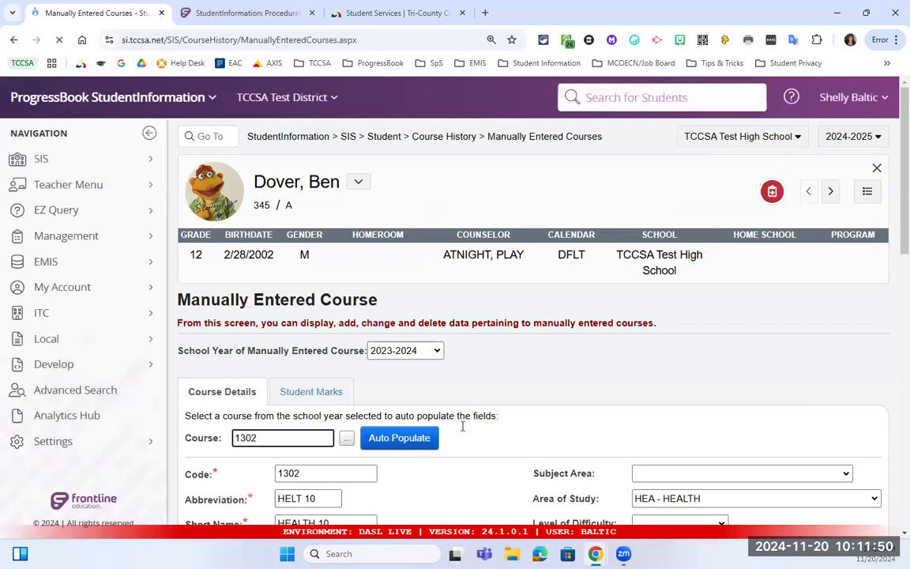
{"action": "scroll", "coordinate": [463, 415], "scroll_direction": "down", "scroll_amount": 7}
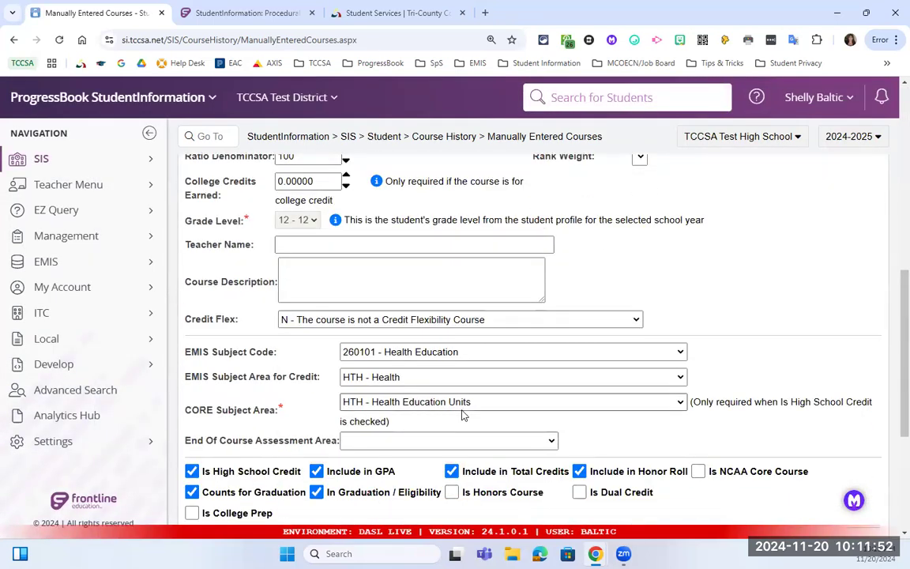
{"action": "scroll", "coordinate": [463, 415], "scroll_direction": "down", "scroll_amount": 3}
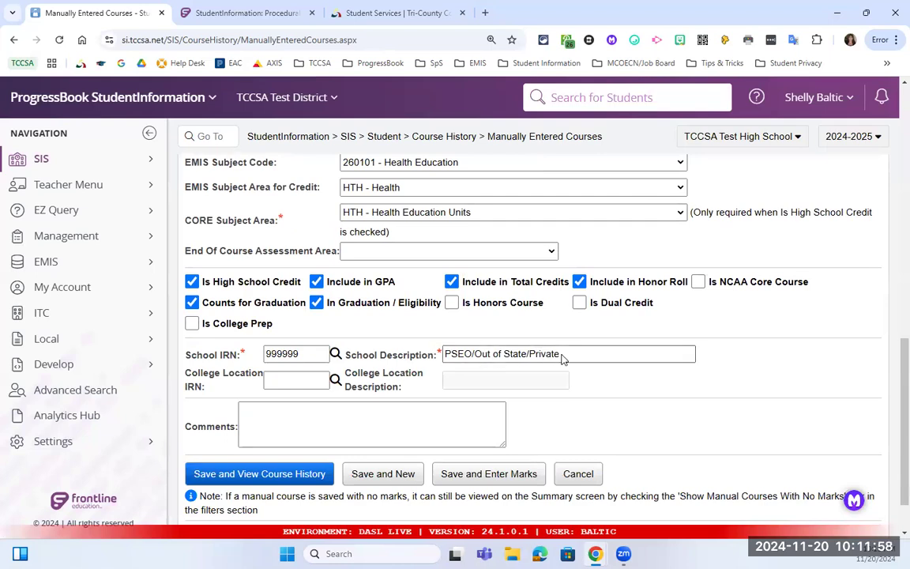
{"action": "left_click_drag", "start_coordinate": [561, 354], "coordinate": [439, 352]}
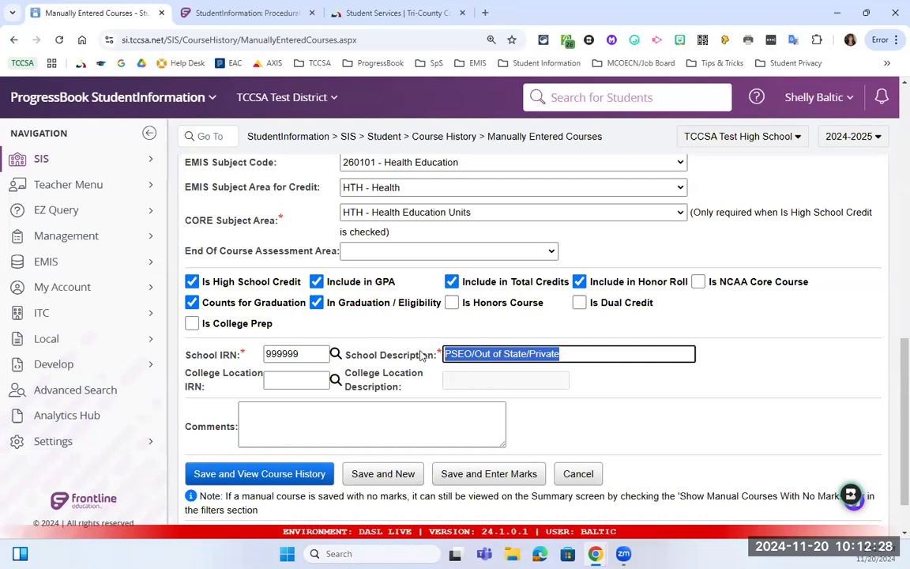
Replace the school description with 'Baltic High School' and save the course to enter marks.
{"action": "left_click_drag", "start_coordinate": [364, 354], "coordinate": [435, 367]}
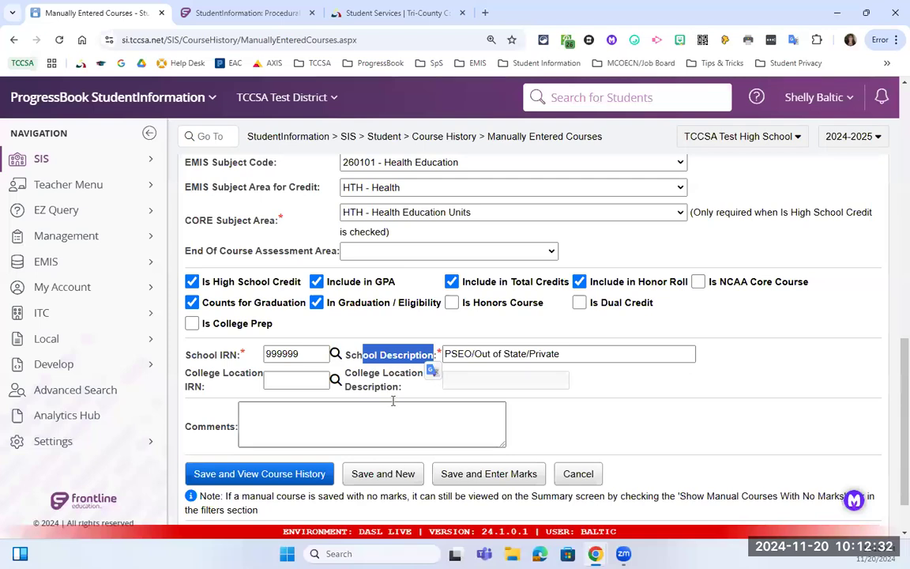
{"action": "left_click", "coordinate": [414, 356]}
{"action": "key", "text": "ctrl+a"}
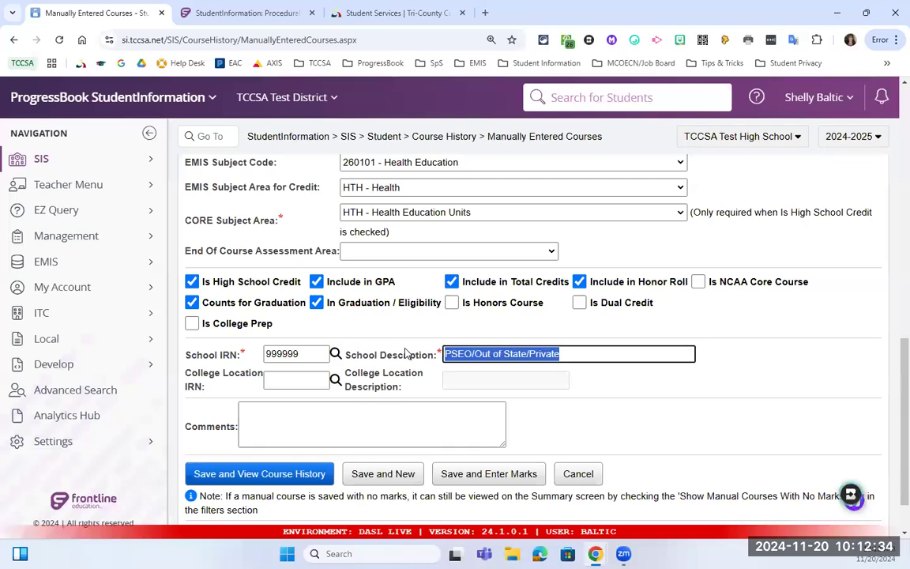
{"action": "type", "text": "Baltic High School"}
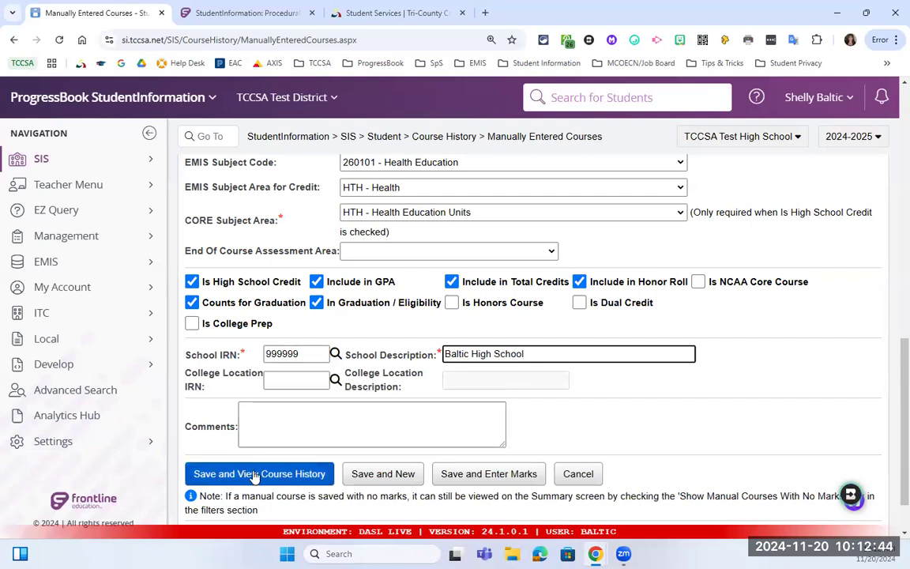
{"action": "scroll", "coordinate": [254, 477], "scroll_direction": "down", "scroll_amount": 2}
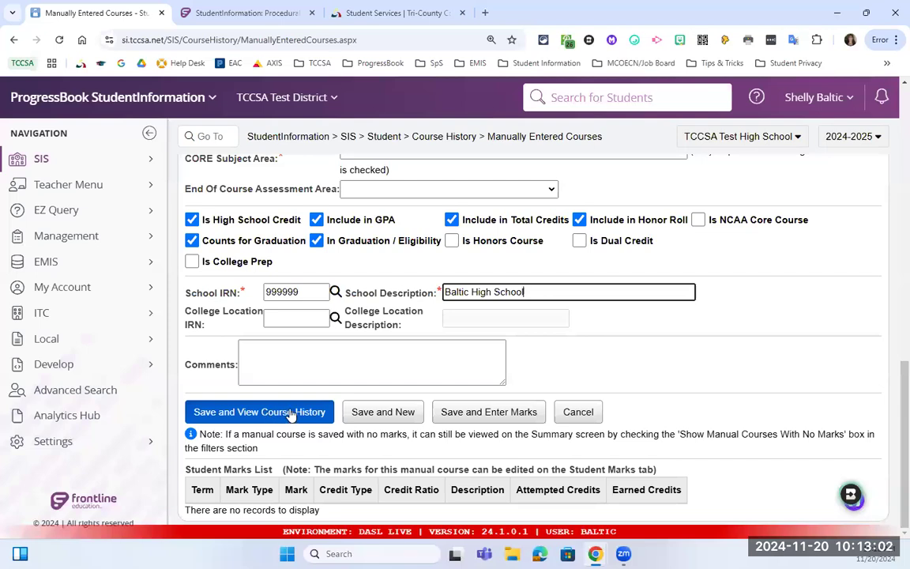
{"action": "left_click", "coordinate": [471, 417]}
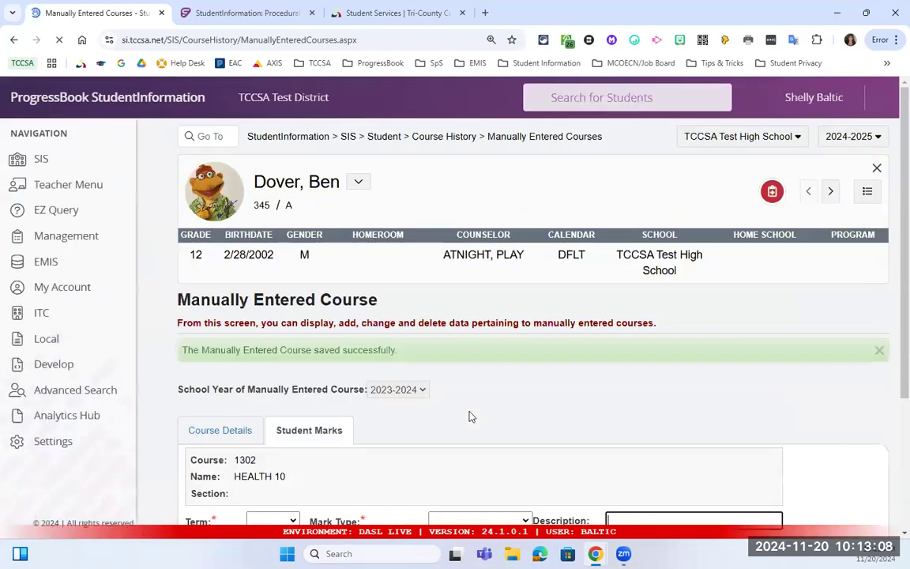
Choose term FIN, mark type FIN - Final and alpha mark A- for HEALTH 10.
{"action": "scroll", "coordinate": [472, 437], "scroll_direction": "down", "scroll_amount": 3}
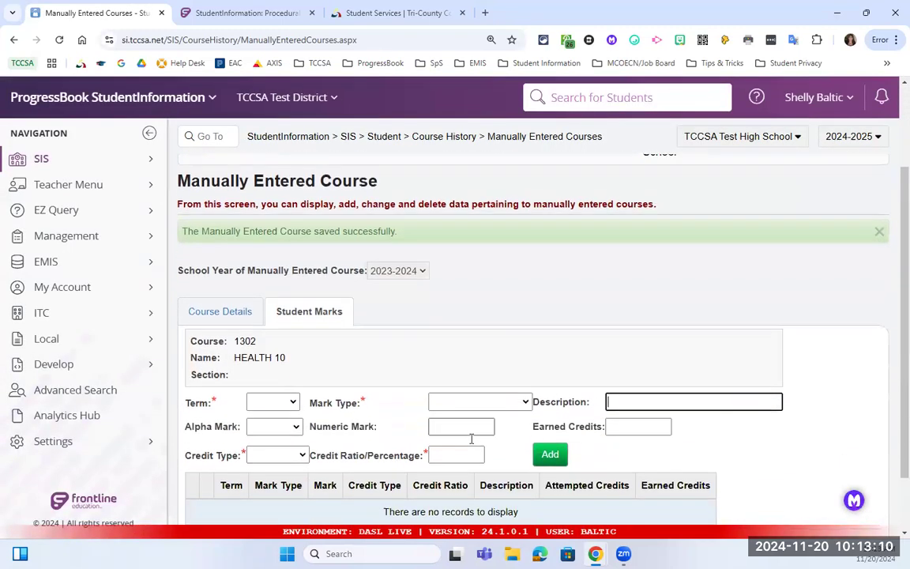
{"action": "scroll", "coordinate": [472, 438], "scroll_direction": "down", "scroll_amount": 2}
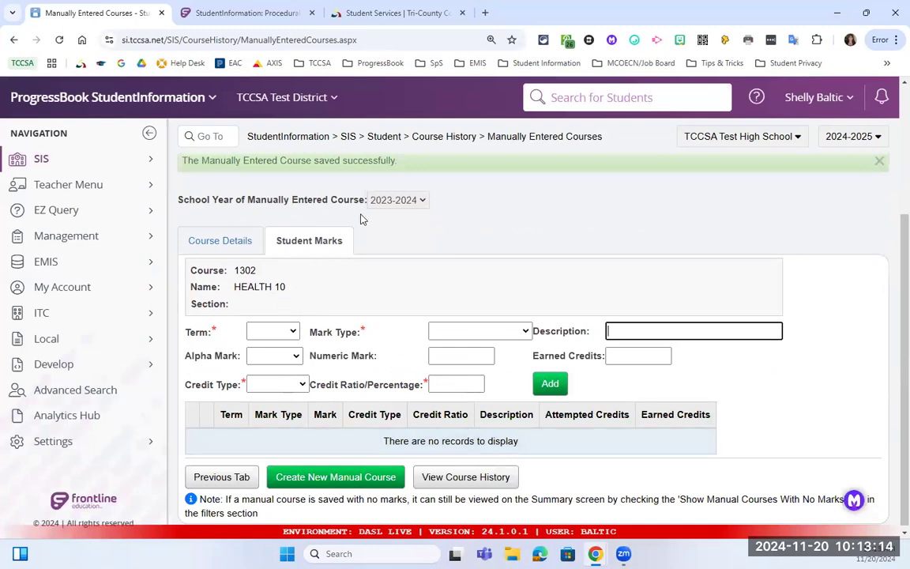
{"action": "left_click", "coordinate": [278, 333]}
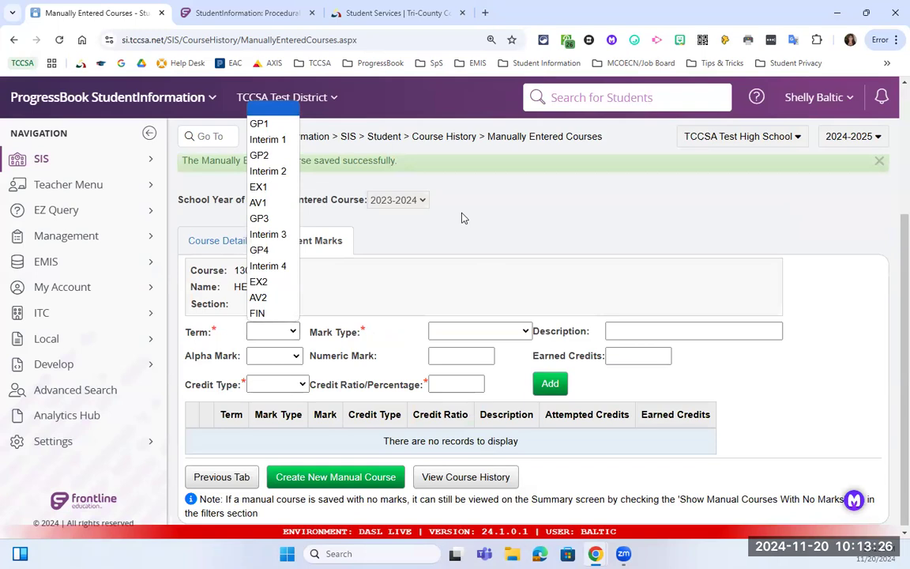
{"action": "left_click", "coordinate": [291, 313]}
{"action": "left_click", "coordinate": [504, 332]}
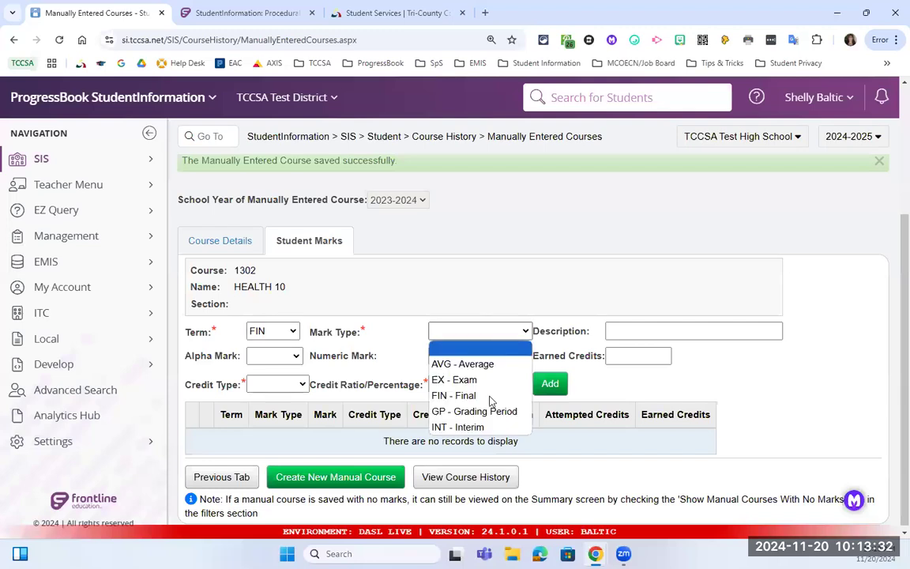
{"action": "left_click", "coordinate": [486, 395]}
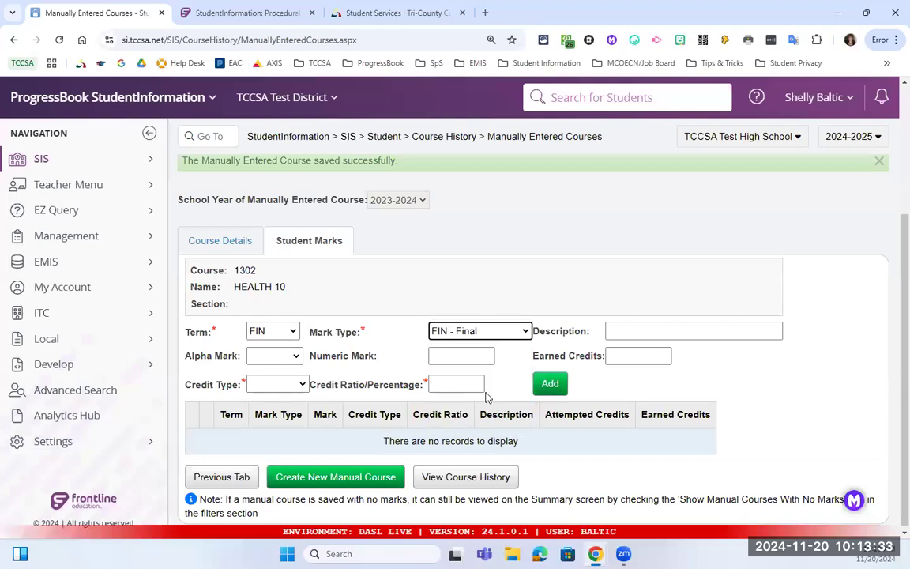
{"action": "left_click", "coordinate": [295, 357]}
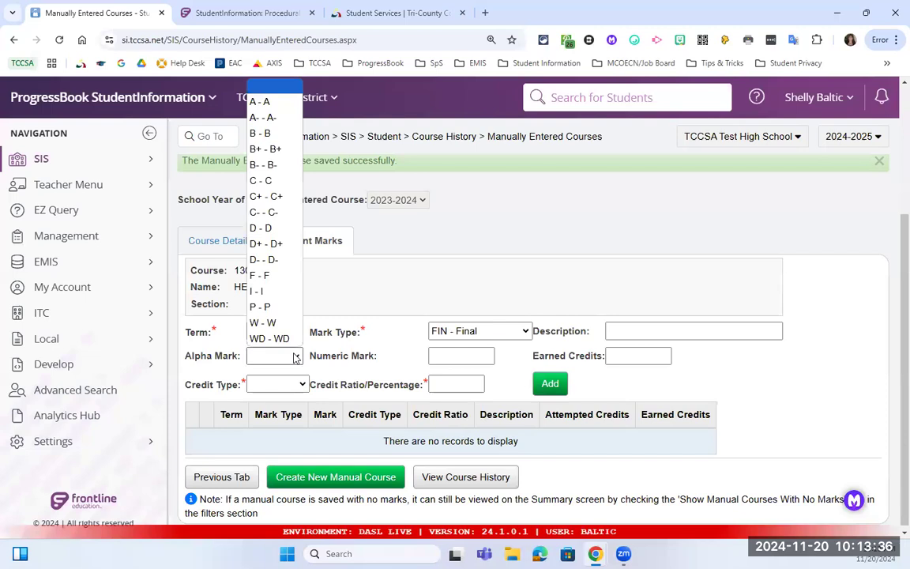
{"action": "left_click", "coordinate": [288, 117]}
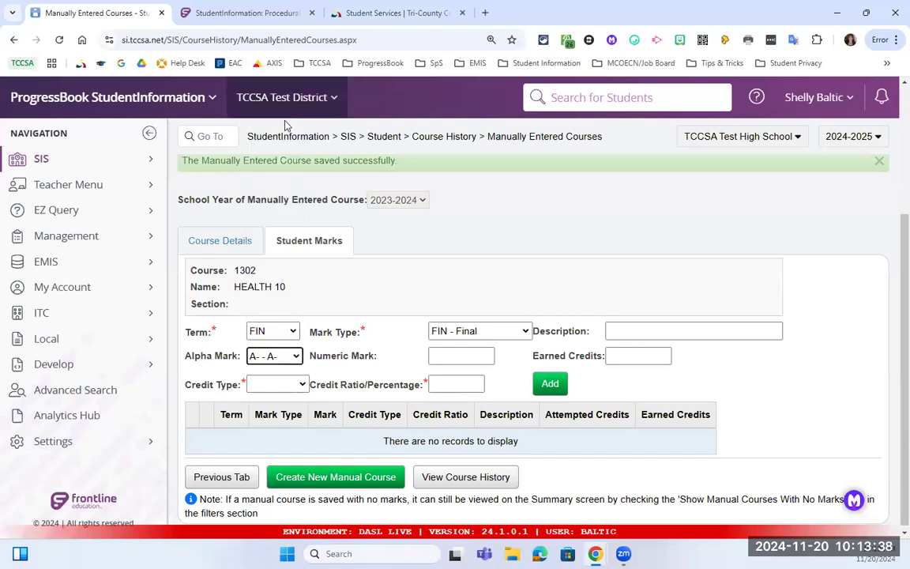
Set credit type Earned and credit ratio 100, then add the final mark.
{"action": "scroll", "coordinate": [329, 293], "scroll_direction": "down", "scroll_amount": 1}
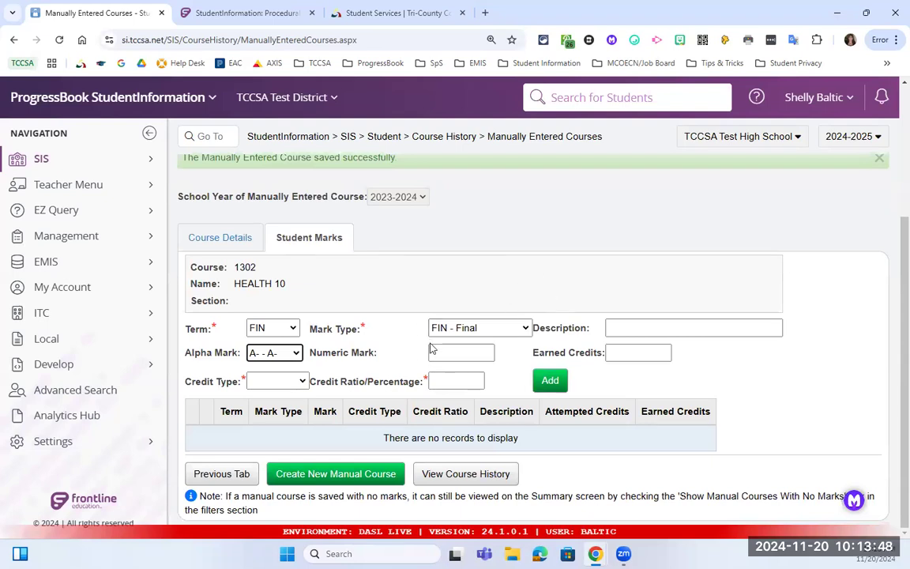
{"action": "left_click", "coordinate": [289, 383]}
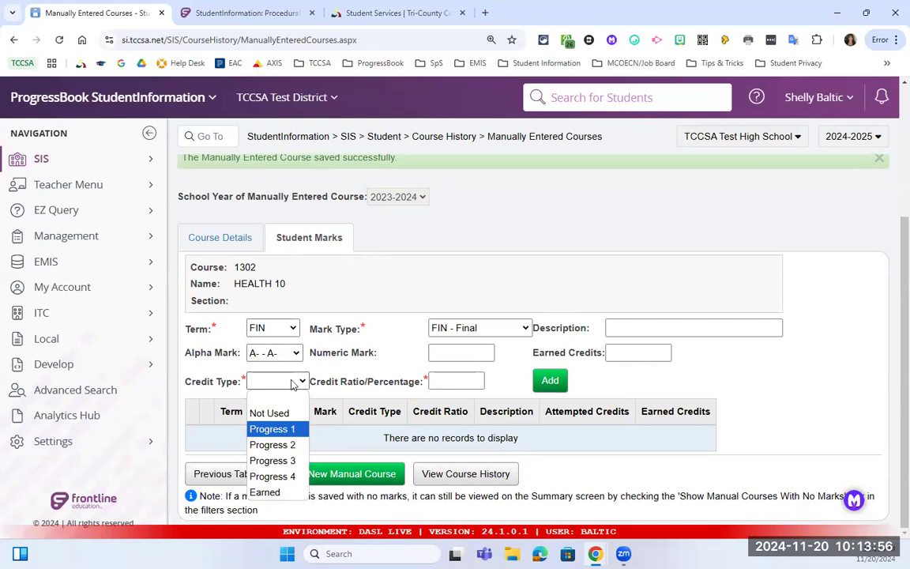
{"action": "left_click", "coordinate": [282, 330]}
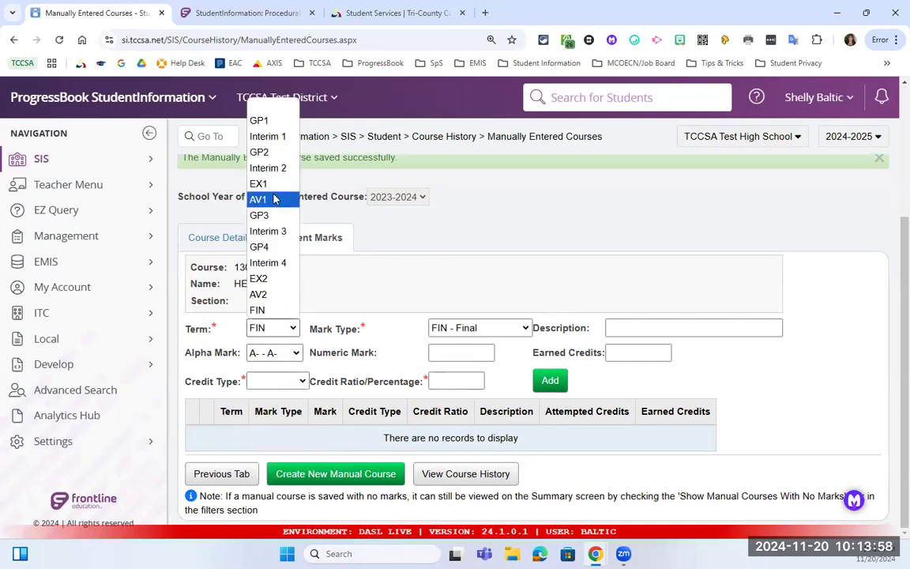
{"action": "left_click", "coordinate": [284, 382]}
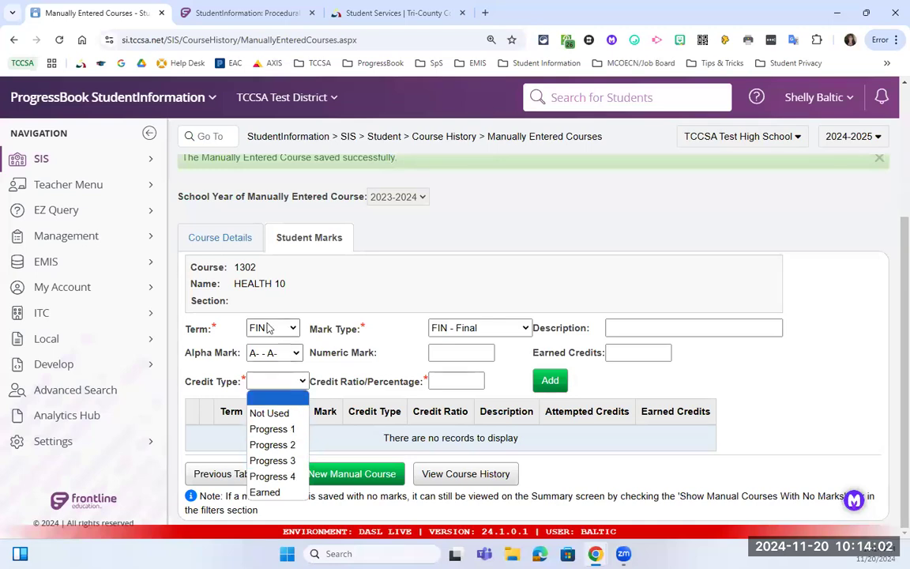
{"action": "left_click", "coordinate": [268, 491]}
{"action": "left_click", "coordinate": [464, 383]}
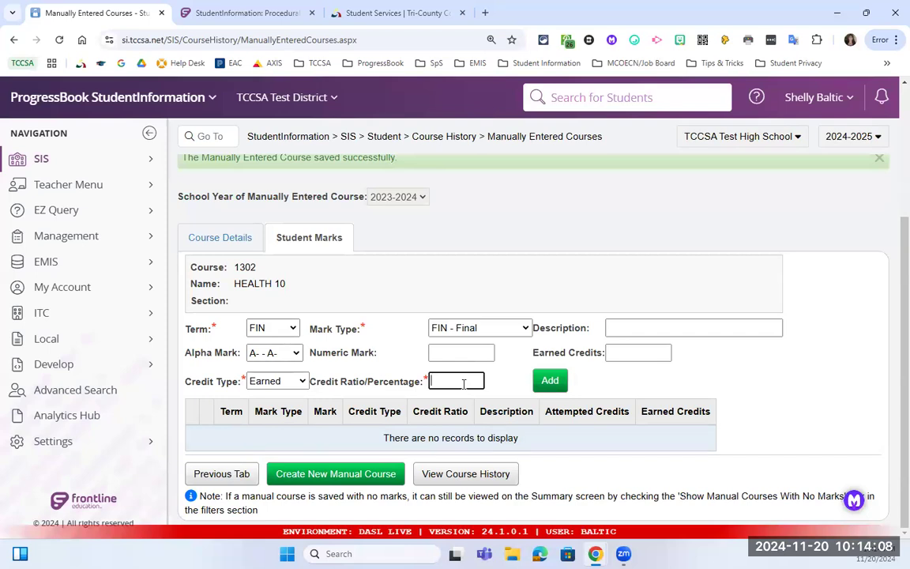
{"action": "type", "text": "100"}
{"action": "left_click", "coordinate": [551, 381]}
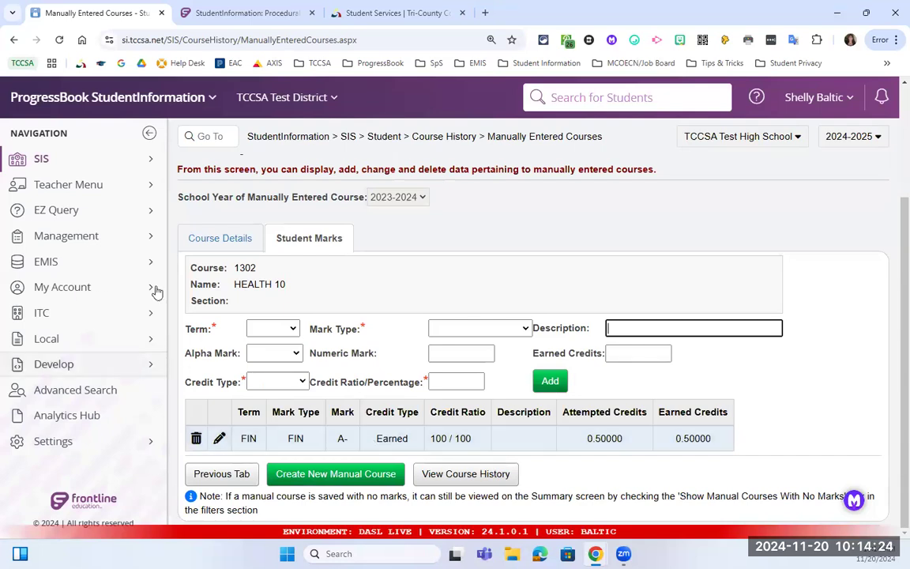
Go back to the manually entered HEALTH 10 course details.
{"action": "left_click", "coordinate": [230, 238]}
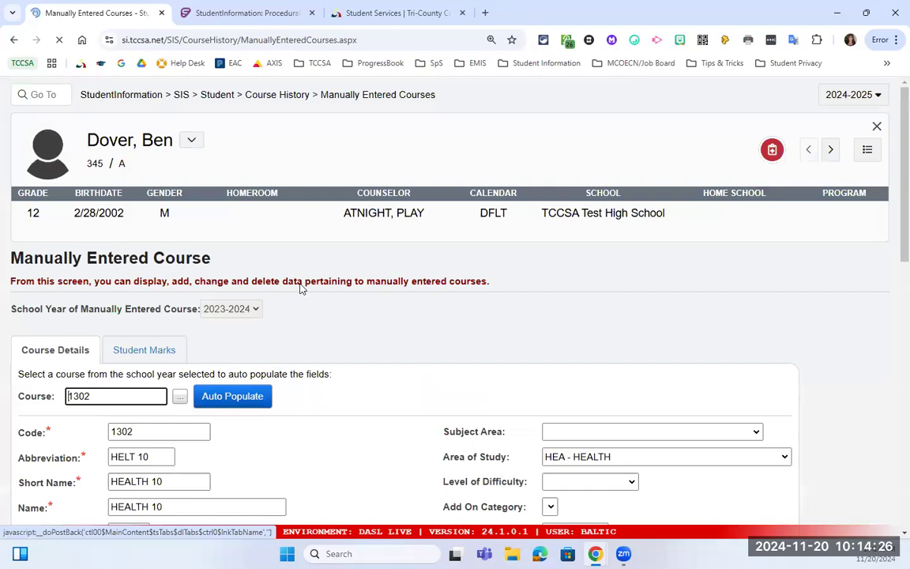
{"action": "scroll", "coordinate": [304, 288], "scroll_direction": "down", "scroll_amount": 5}
{"action": "scroll", "coordinate": [331, 340], "scroll_direction": "down", "scroll_amount": 2}
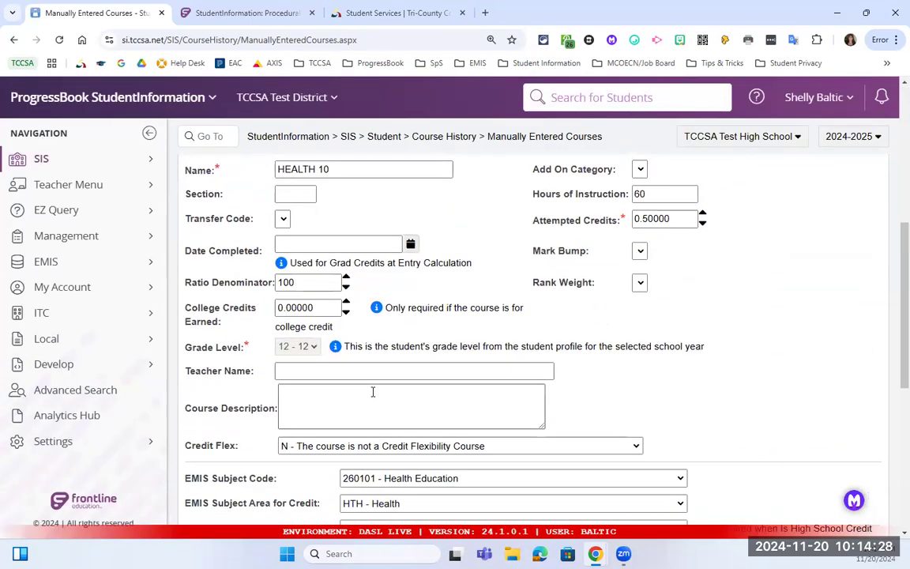
{"action": "scroll", "coordinate": [373, 392], "scroll_direction": "up", "scroll_amount": 4}
{"action": "scroll", "coordinate": [369, 375], "scroll_direction": "up", "scroll_amount": 1}
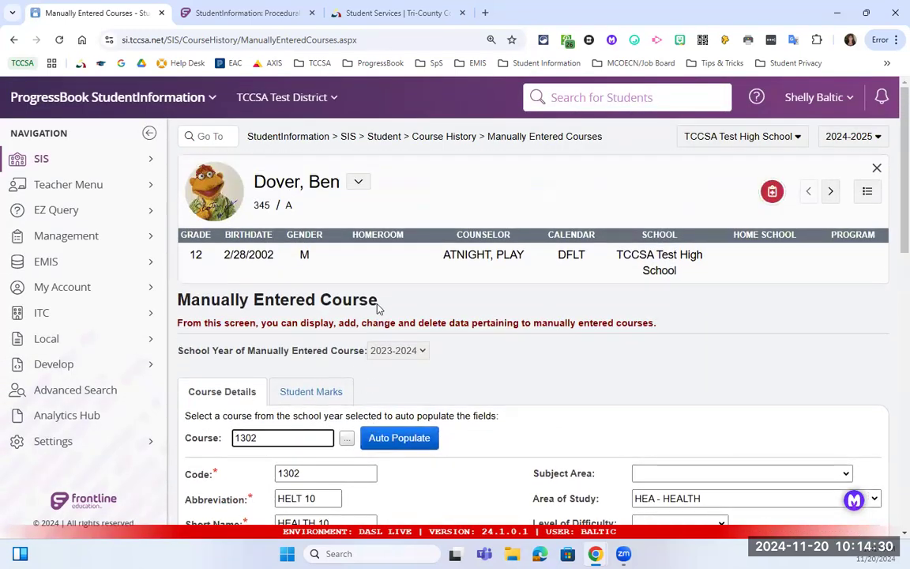
{"action": "scroll", "coordinate": [388, 312], "scroll_direction": "down", "scroll_amount": 2}
{"action": "scroll", "coordinate": [388, 315], "scroll_direction": "down", "scroll_amount": 2}
{"action": "scroll", "coordinate": [386, 314], "scroll_direction": "up", "scroll_amount": 4}
Open the Student Course History summary and locate Baltic High School's 2023-2024 HEALTH 10 row.
{"action": "left_click", "coordinate": [455, 147]}
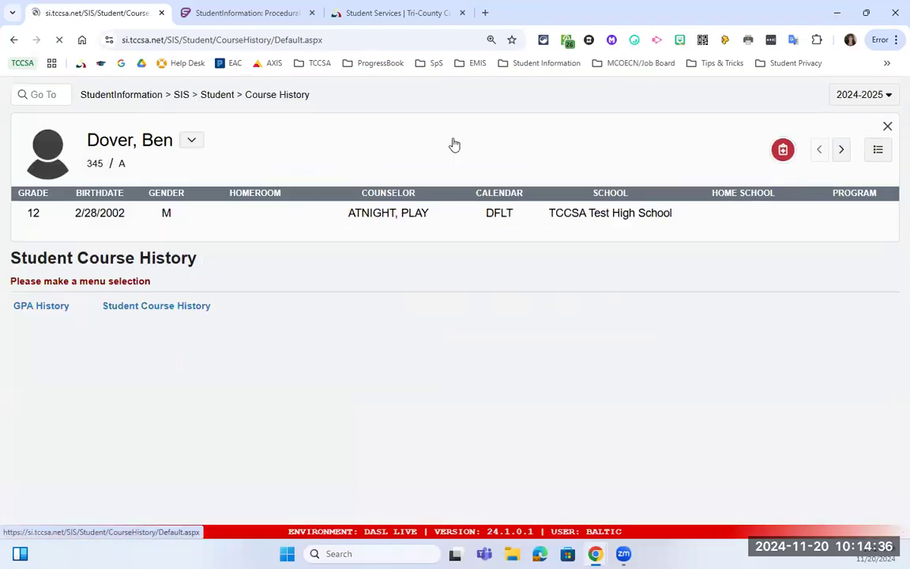
{"action": "left_click", "coordinate": [312, 349]}
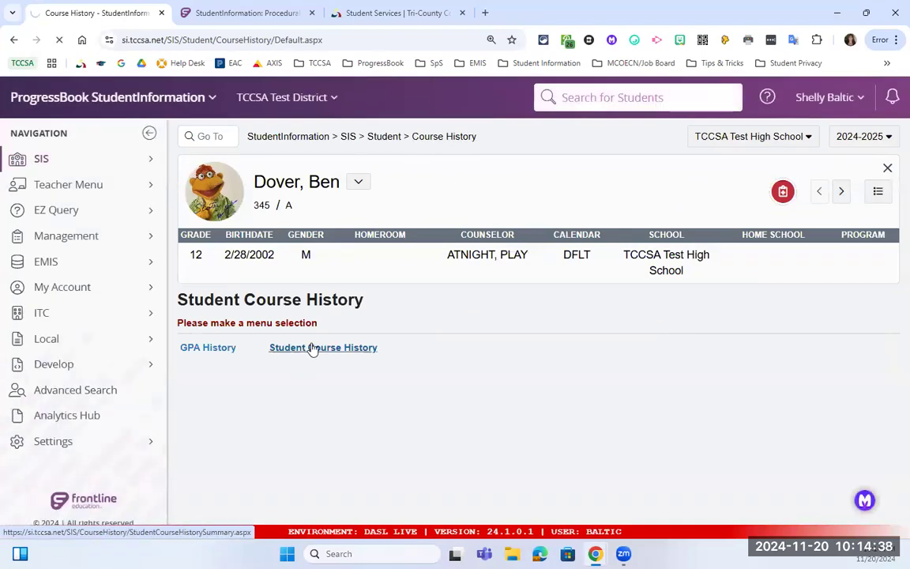
{"action": "scroll", "coordinate": [341, 350], "scroll_direction": "down", "scroll_amount": 1}
{"action": "scroll", "coordinate": [341, 350], "scroll_direction": "down", "scroll_amount": 3}
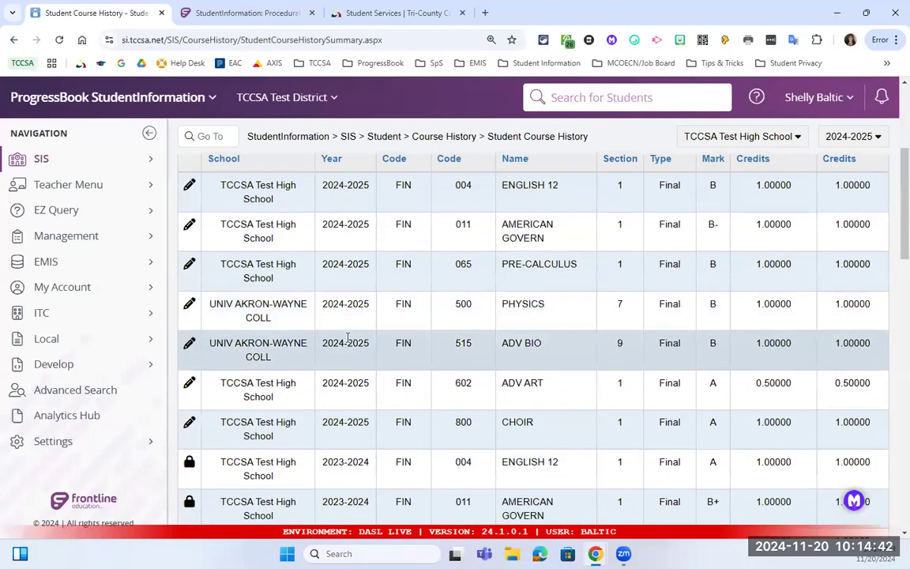
{"action": "scroll", "coordinate": [347, 340], "scroll_direction": "down", "scroll_amount": 2}
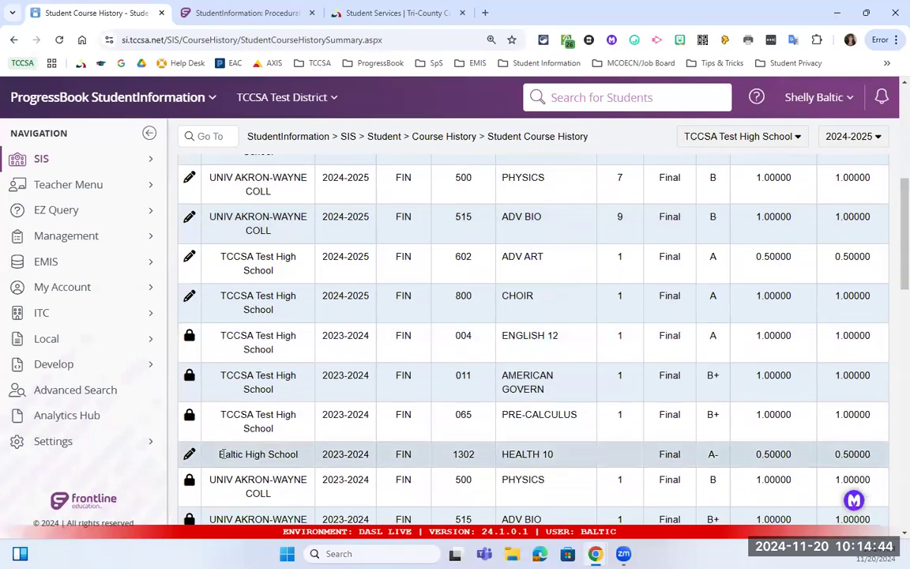
{"action": "left_click_drag", "start_coordinate": [222, 455], "coordinate": [298, 454]}
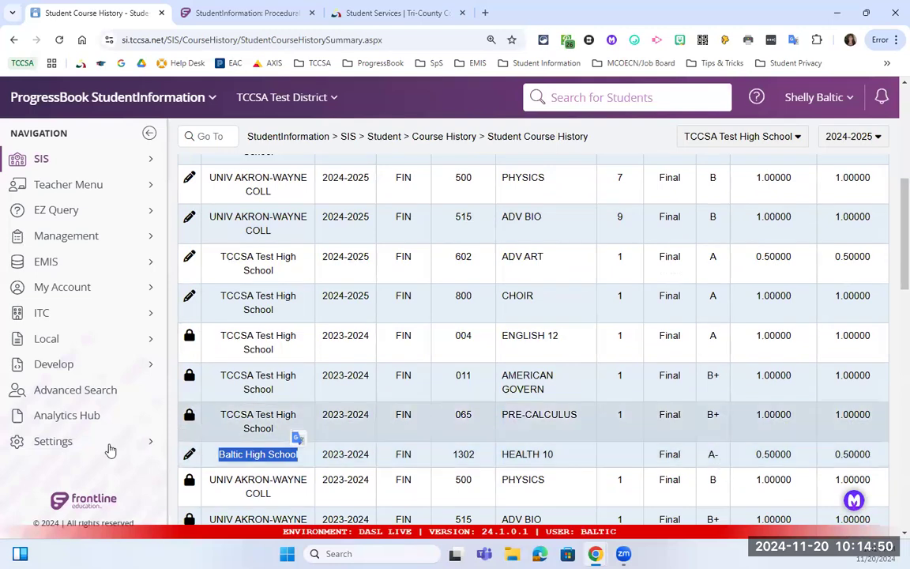
Reopen the HEALTH 10 row's Manually Entered Course details (1302, HELT 10, 60 hours).
{"action": "left_click", "coordinate": [190, 457]}
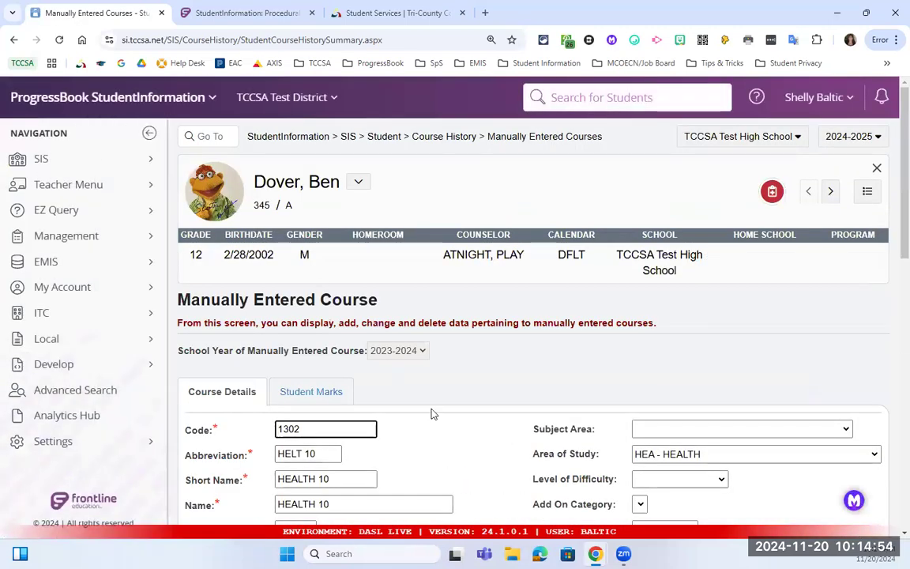
{"action": "scroll", "coordinate": [378, 390], "scroll_direction": "down", "scroll_amount": 1}
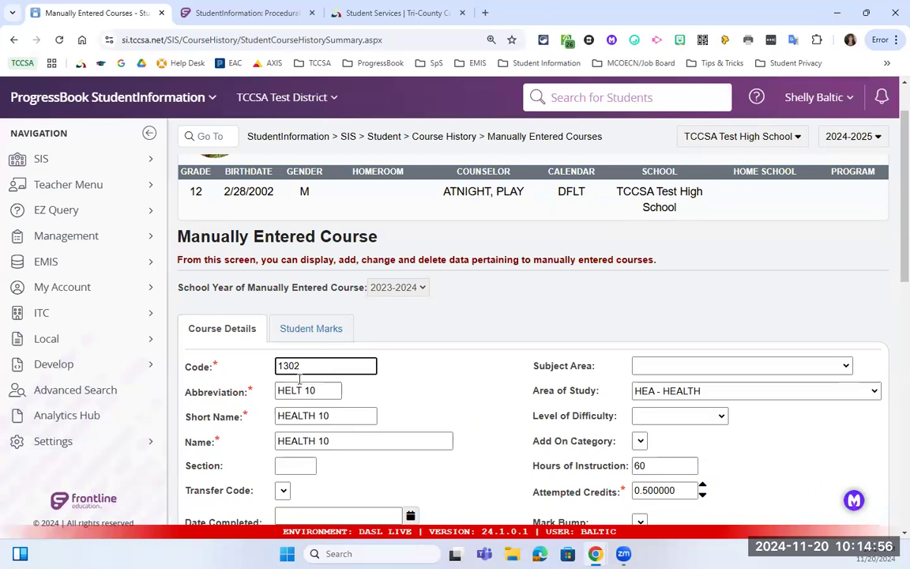
{"action": "scroll", "coordinate": [335, 386], "scroll_direction": "down", "scroll_amount": 1}
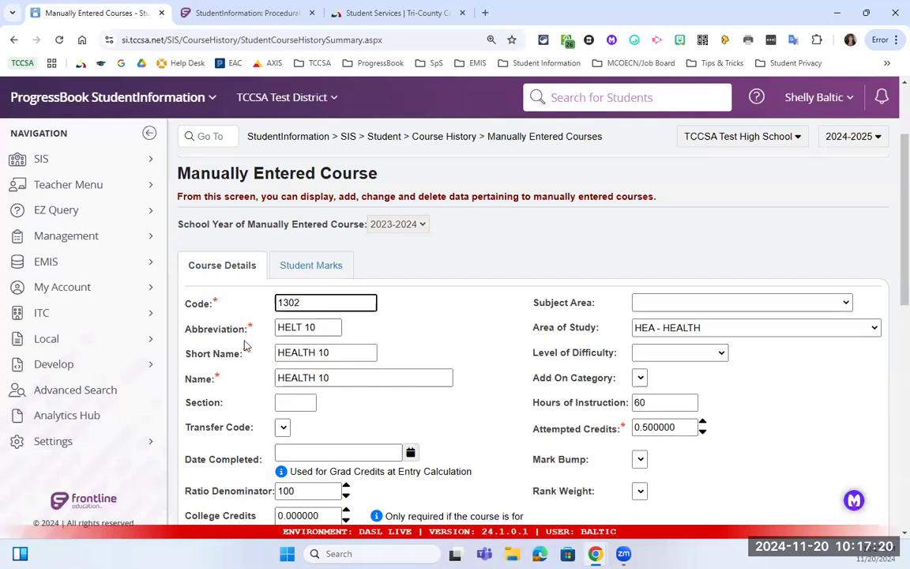
Switch the district to Rittman Ex. Village Schools.
{"action": "left_click", "coordinate": [284, 97]}
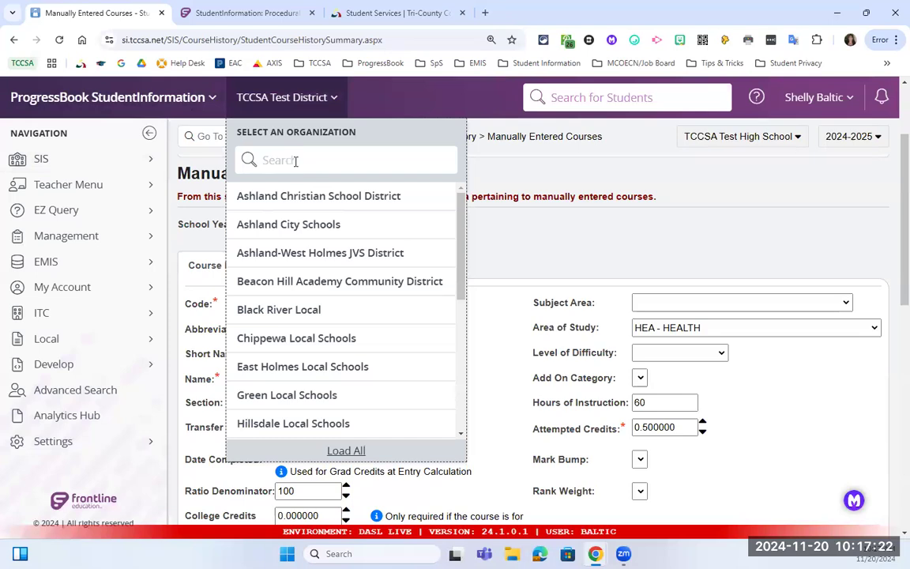
{"action": "type", "text": "rit"}
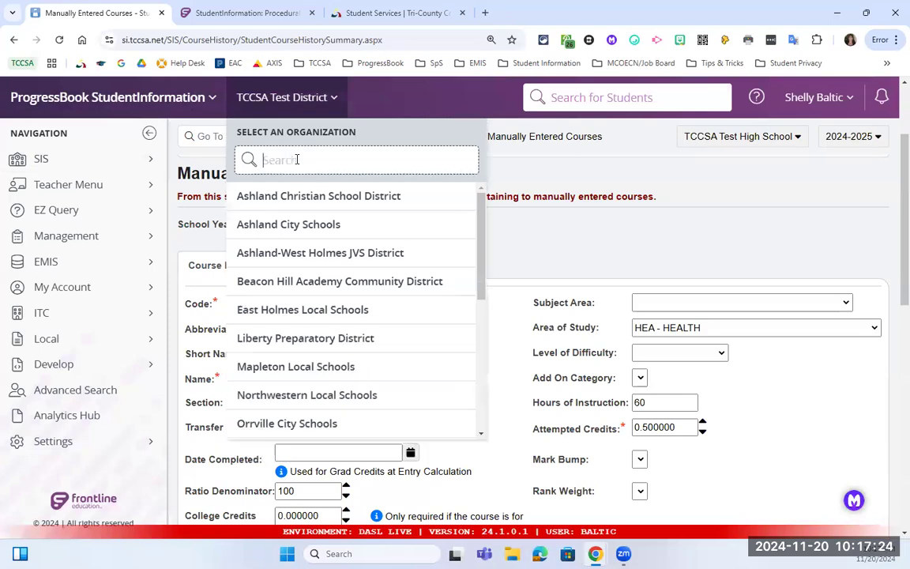
{"action": "type", "text": "z"}
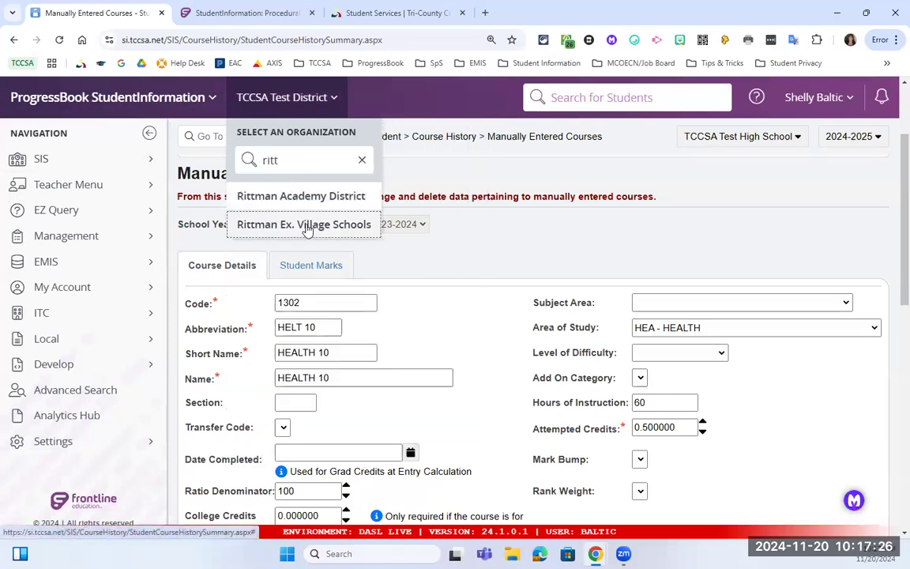
{"action": "left_click", "coordinate": [306, 226]}
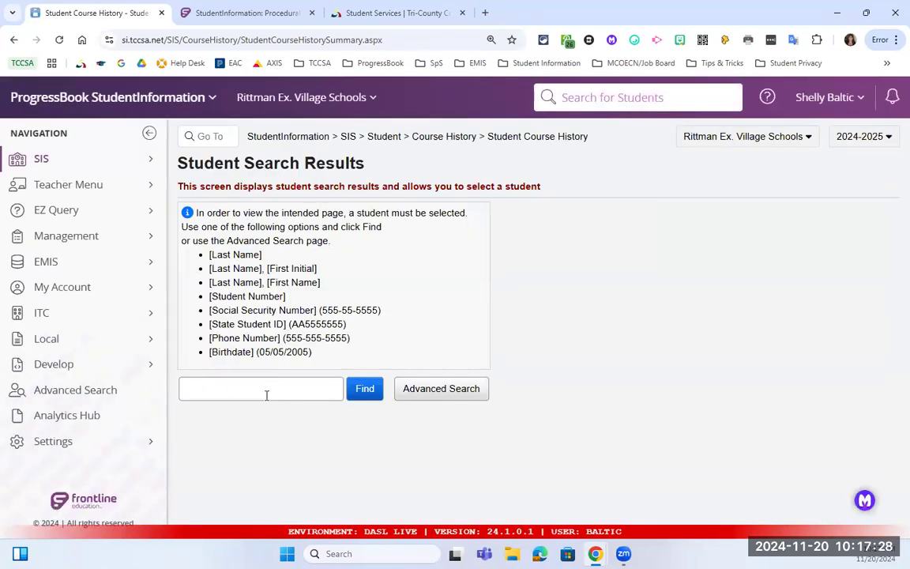
Search students by last name and open the grade 12 Rittman High School student's record.
{"action": "type", "text": "hill"}
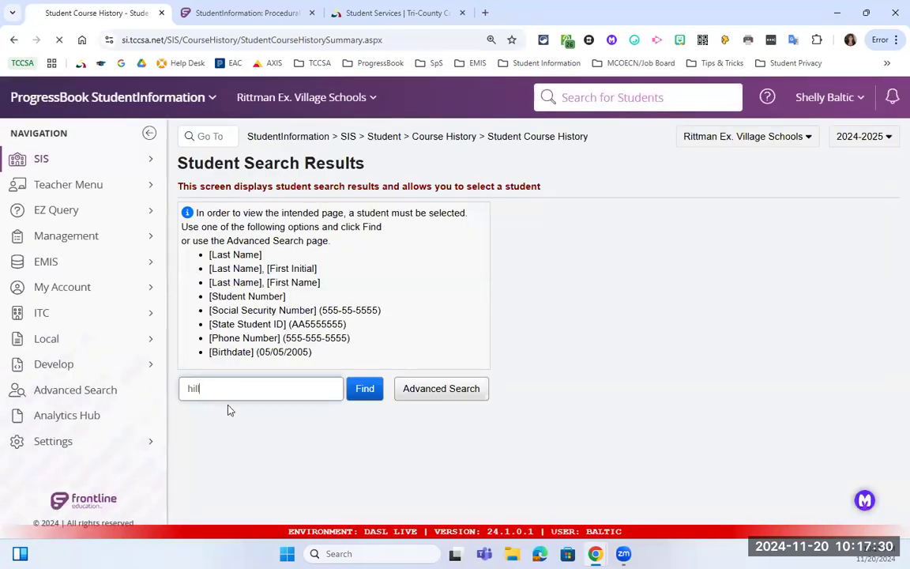
{"action": "key", "text": "Return"}
{"action": "scroll", "coordinate": [243, 349], "scroll_direction": "down", "scroll_amount": 3}
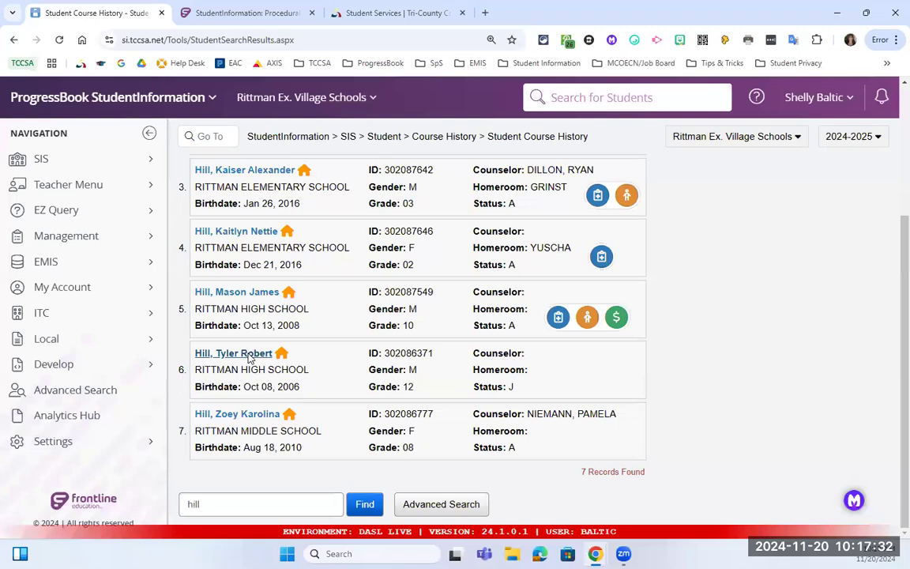
{"action": "left_click", "coordinate": [237, 354]}
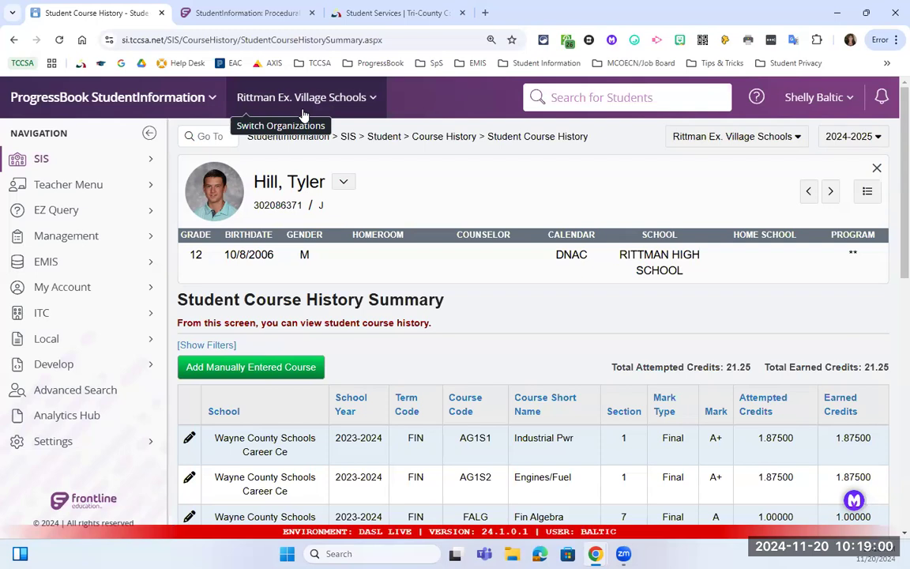
Select the student's ID number, then return to the StudentInformation home page.
{"action": "double_click", "coordinate": [254, 205]}
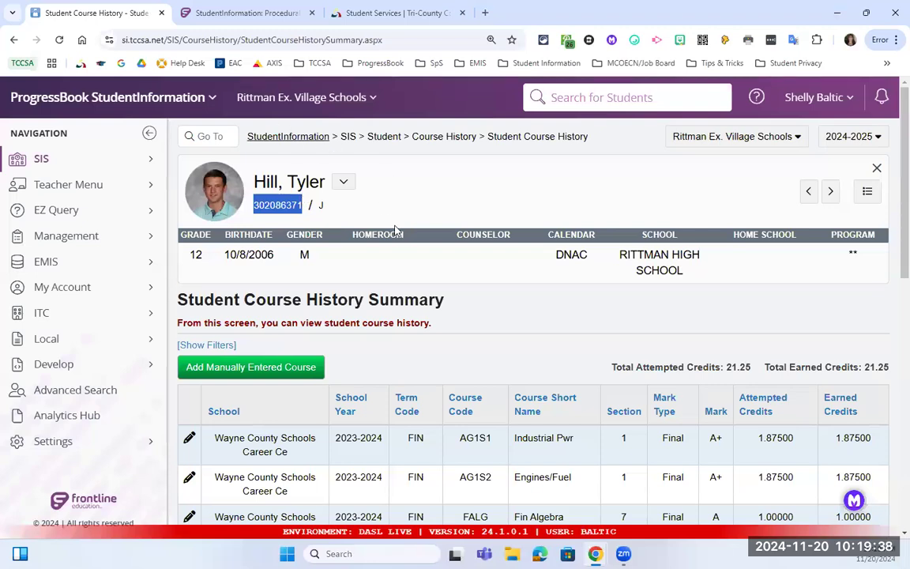
{"action": "left_click", "coordinate": [316, 132]}
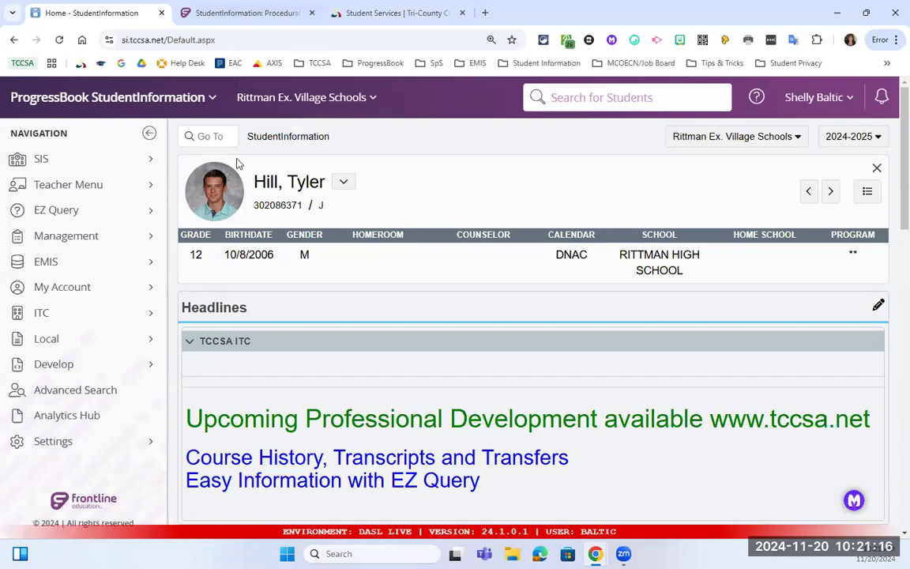
Switch the working school to Rittman High School and reopen the student's profile by last name.
{"action": "left_click", "coordinate": [715, 146]}
{"action": "left_click", "coordinate": [711, 215]}
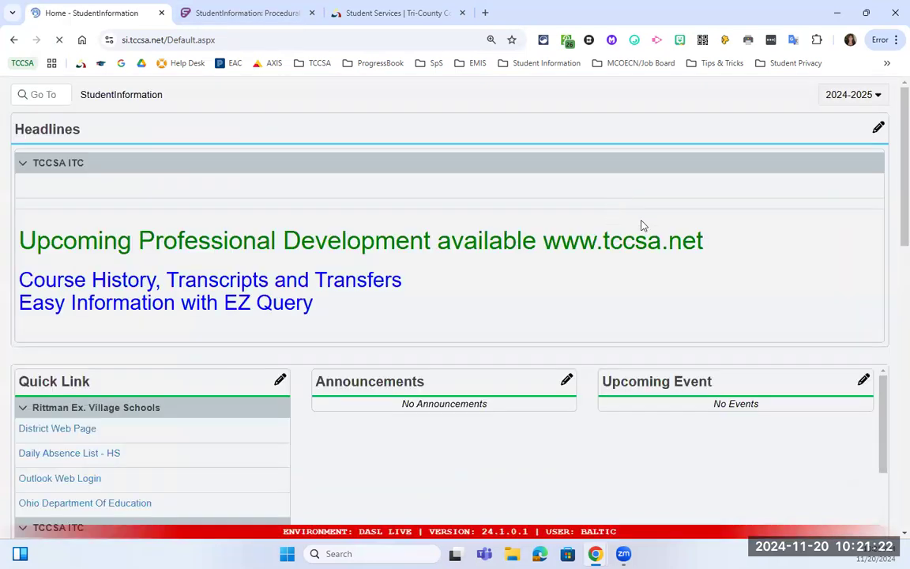
{"action": "left_click", "coordinate": [617, 98]}
{"action": "type", "text": "hill"}
{"action": "key", "text": "Return"}
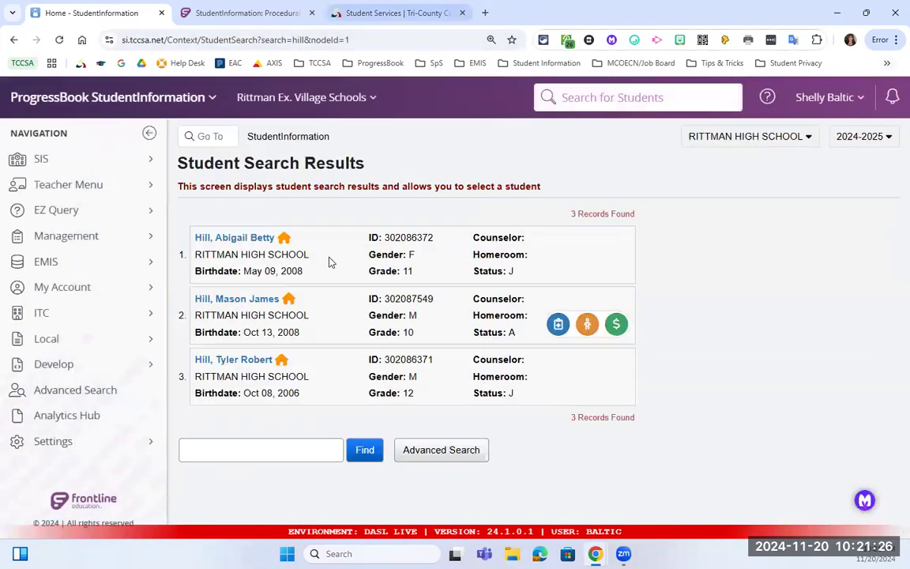
{"action": "left_click", "coordinate": [237, 358]}
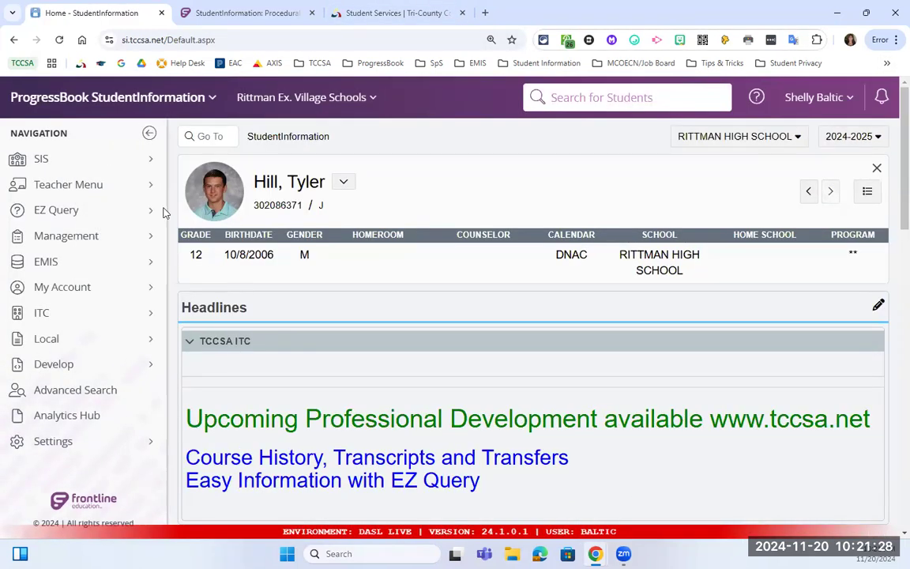
Open SIS > Student > Student Transfer for this student.
{"action": "left_click", "coordinate": [118, 161]}
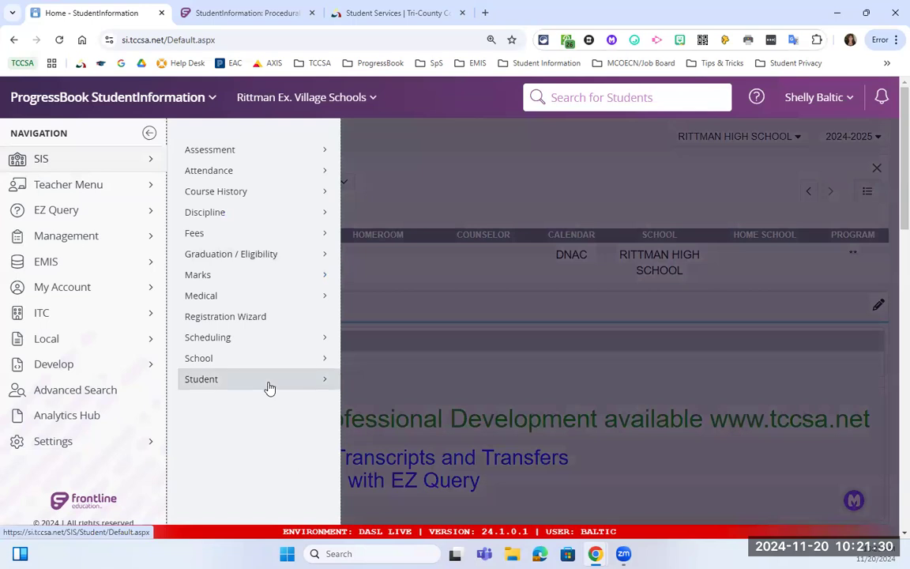
{"action": "left_click", "coordinate": [270, 387]}
{"action": "scroll", "coordinate": [384, 386], "scroll_direction": "down", "scroll_amount": 3}
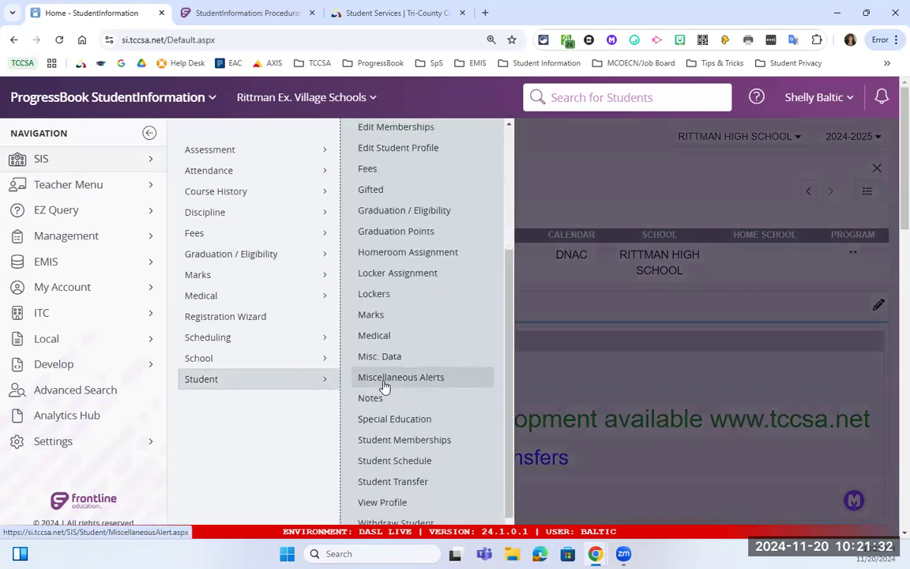
{"action": "left_click", "coordinate": [419, 469]}
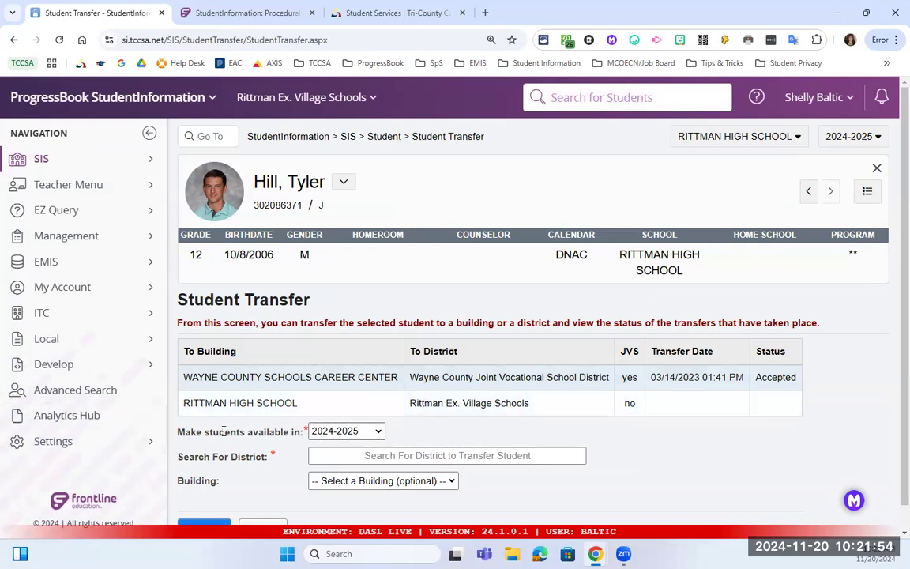
Keep 2024-2025 as the availability year and choose 047183 - TCCSA Test District as destination.
{"action": "left_click", "coordinate": [317, 431]}
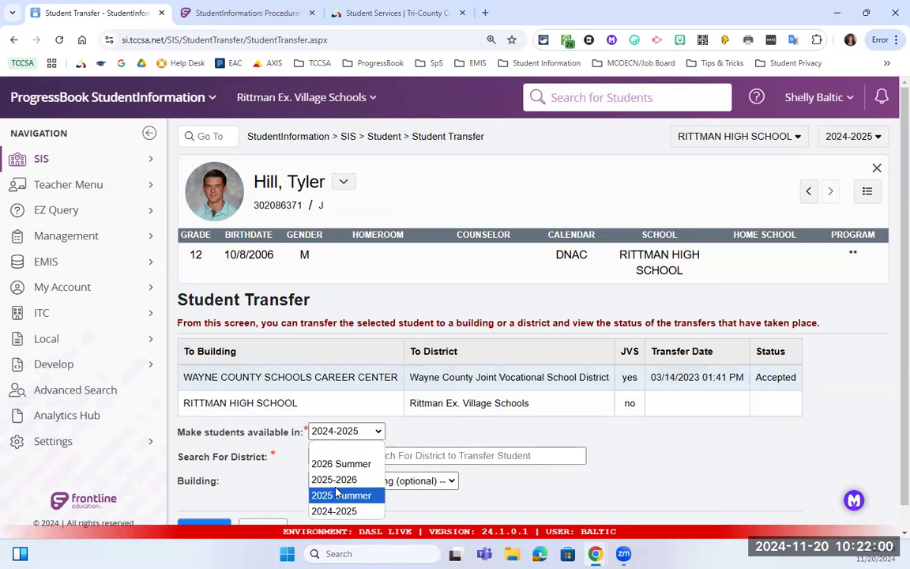
{"action": "left_click", "coordinate": [412, 439]}
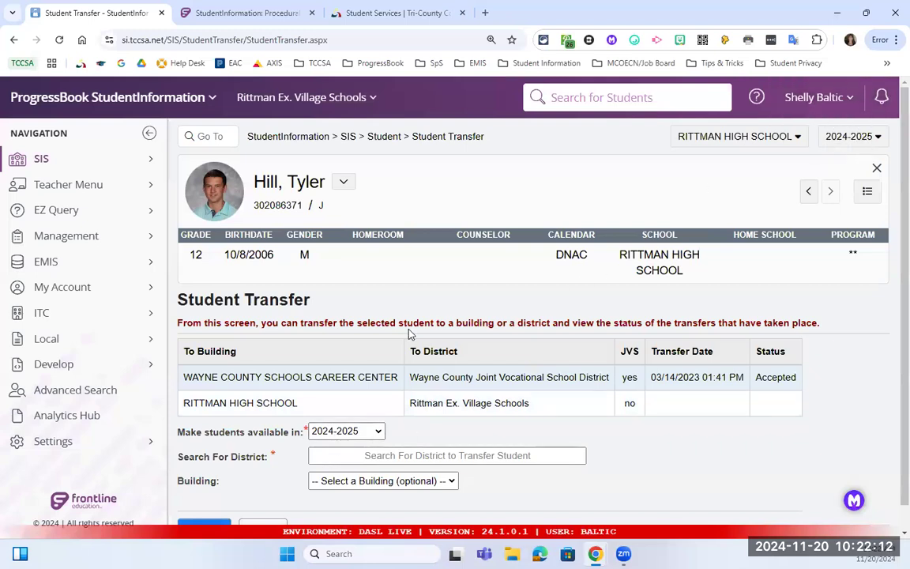
{"action": "left_click", "coordinate": [321, 454]}
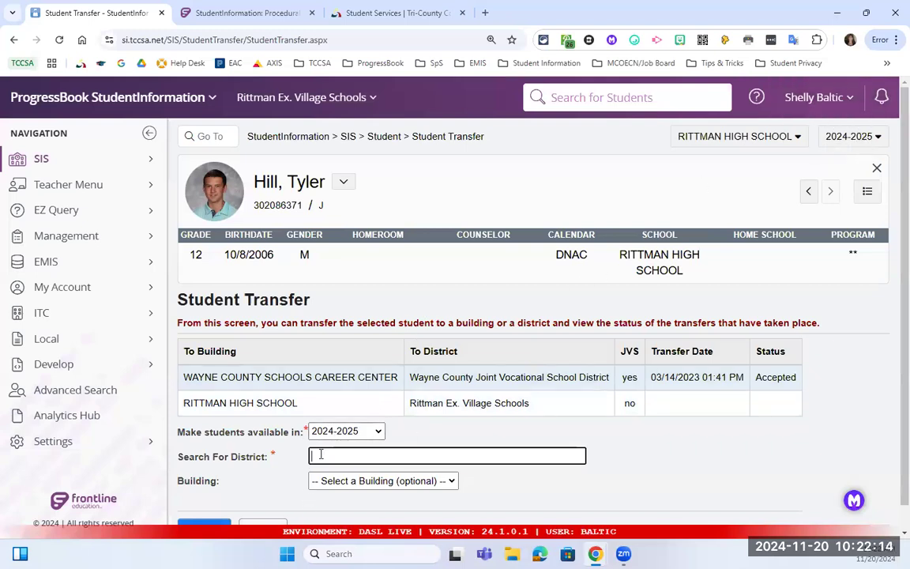
{"action": "type", "text": "ic"}
{"action": "type", "text": "c"}
{"action": "type", "text": "s"}
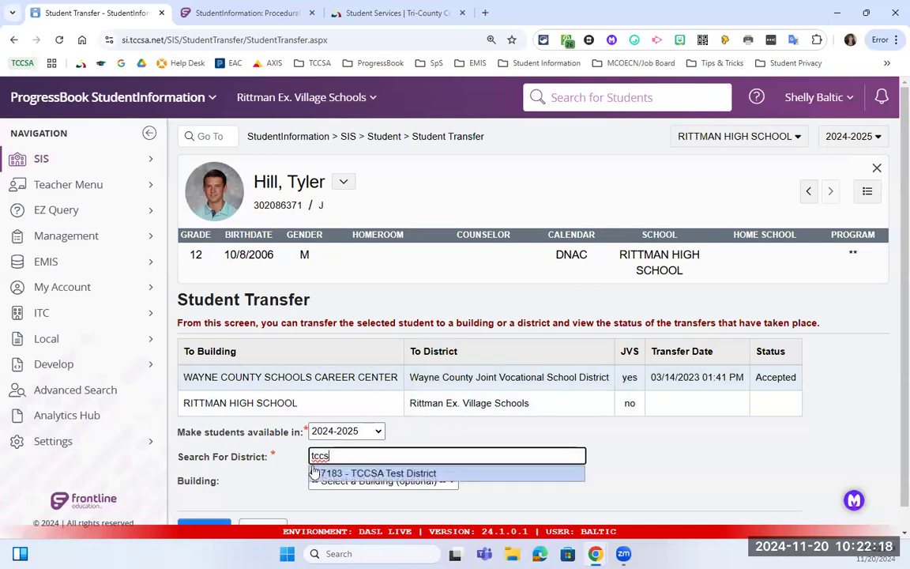
{"action": "left_click", "coordinate": [376, 474]}
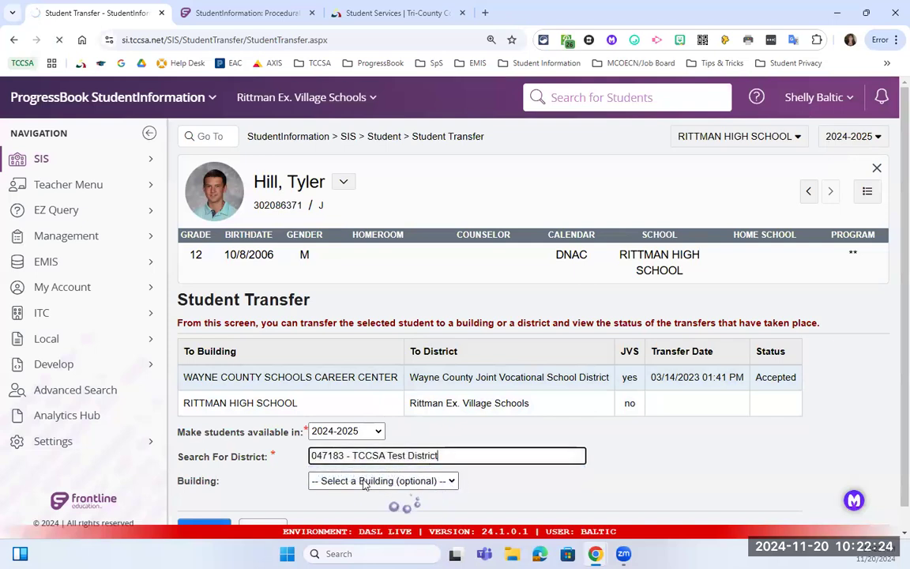
Choose building UKHS - TCCSA Test High School and submit the transfer.
{"action": "double_click", "coordinate": [264, 457]}
{"action": "left_click", "coordinate": [359, 481]}
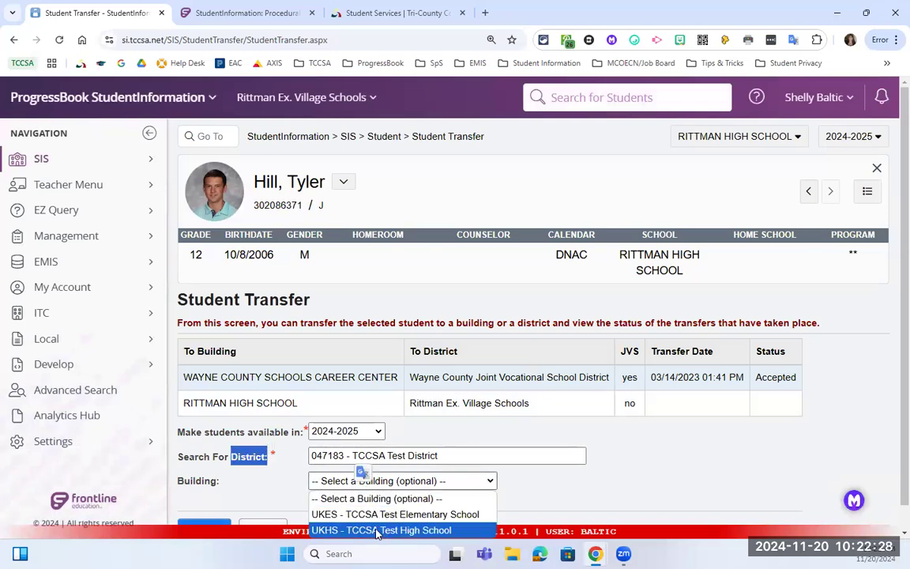
{"action": "left_click", "coordinate": [378, 531]}
{"action": "scroll", "coordinate": [540, 448], "scroll_direction": "down", "scroll_amount": 1}
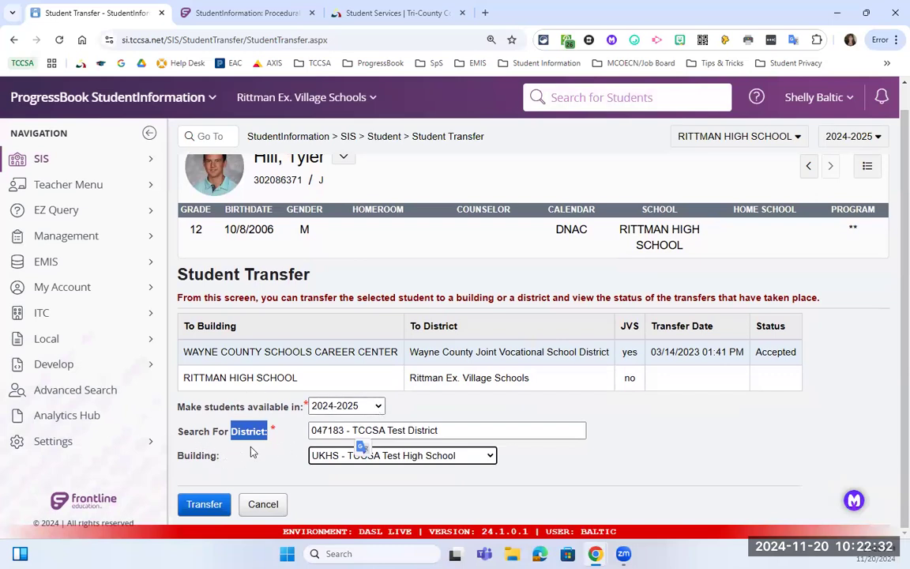
{"action": "left_click", "coordinate": [212, 509]}
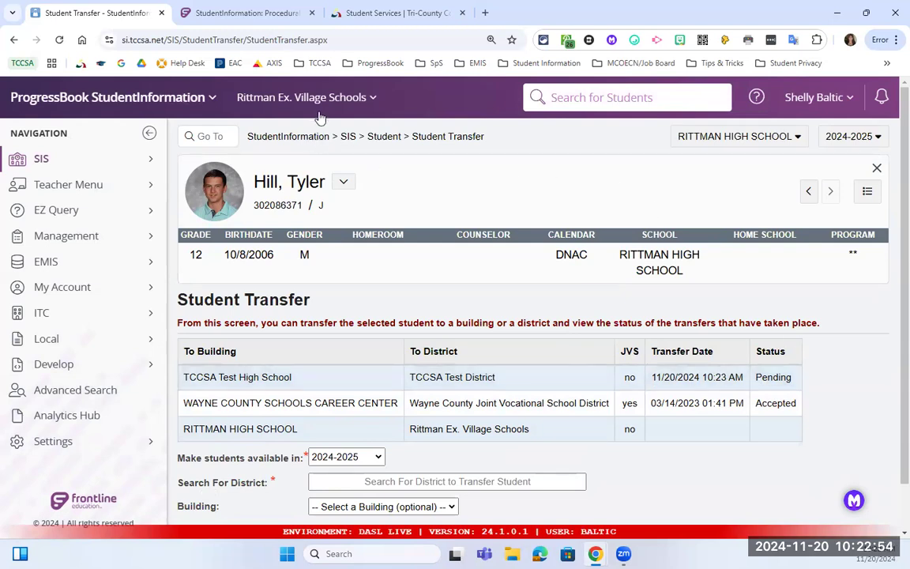
Switch the organization to TCCSA Test District and return to the home page.
{"action": "left_click", "coordinate": [296, 97]}
{"action": "left_click", "coordinate": [319, 157]}
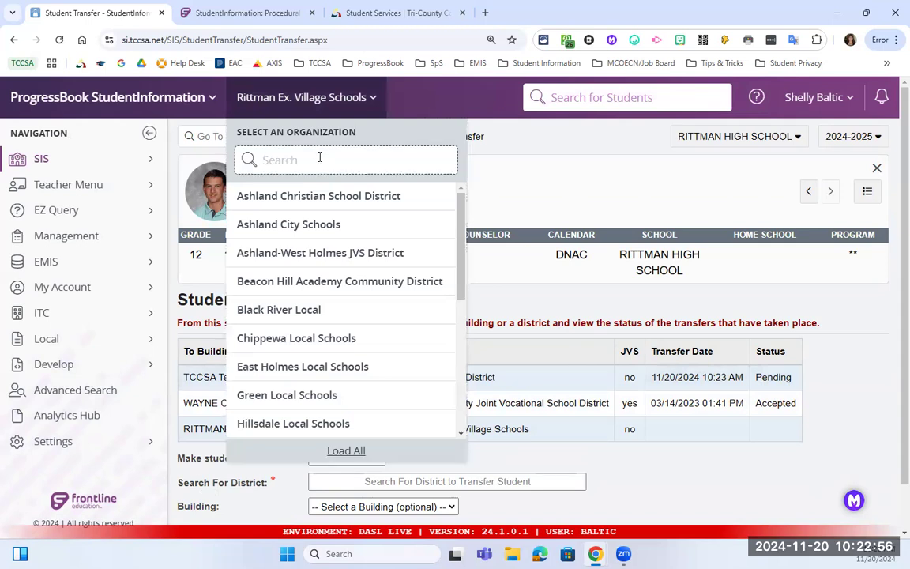
{"action": "type", "text": "tccs"}
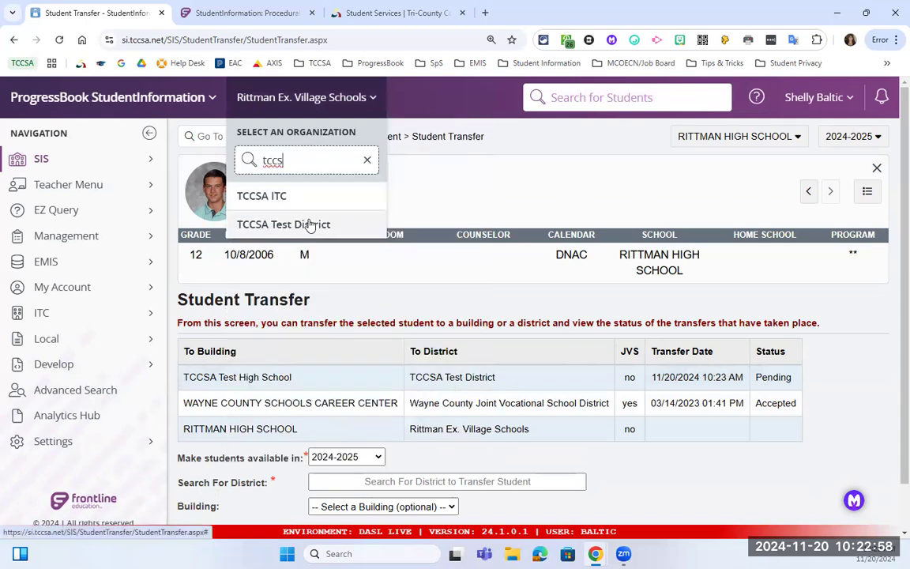
{"action": "left_click", "coordinate": [311, 225]}
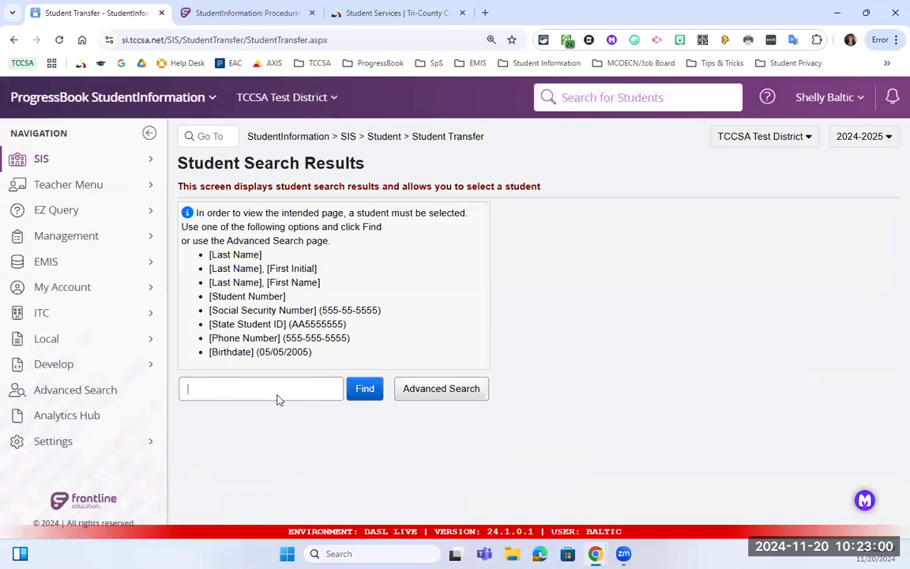
{"action": "left_click", "coordinate": [301, 139]}
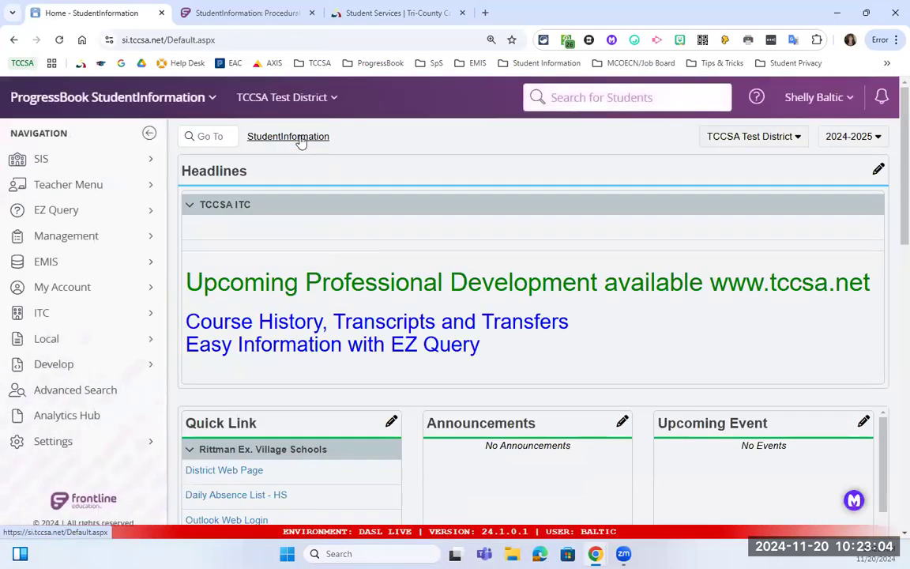
Go to View Pending Students via 'pending' and select TCCSA Test High School as the school.
{"action": "left_click", "coordinate": [219, 136]}
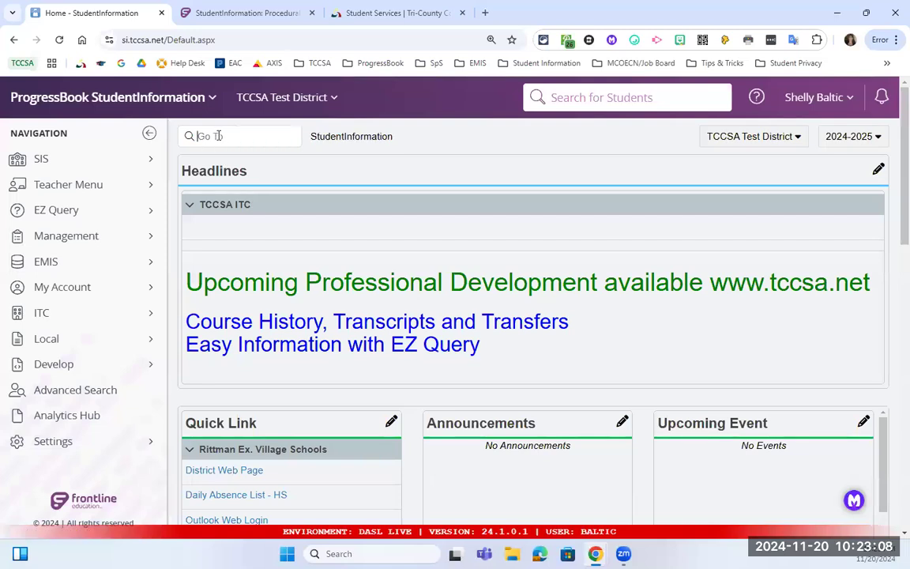
{"action": "type", "text": "pending"}
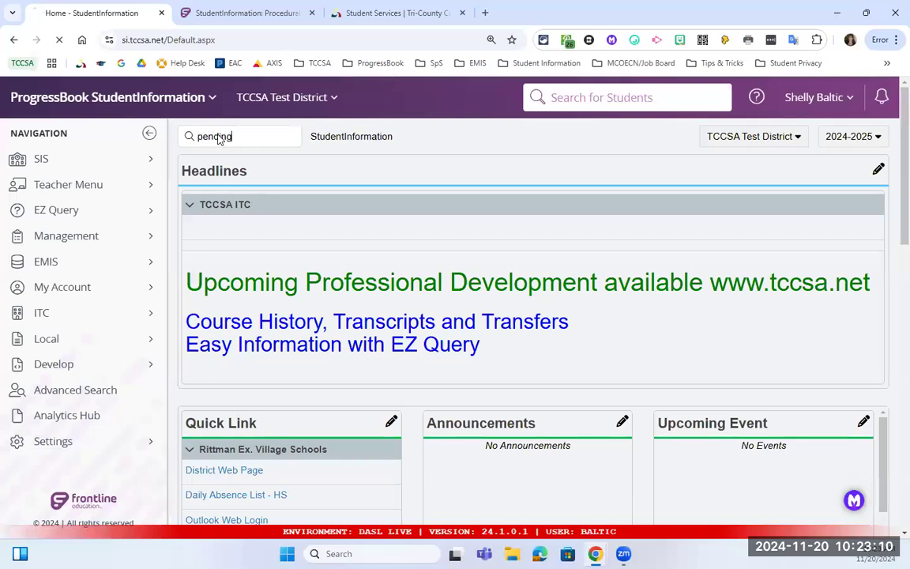
{"action": "key", "text": "Return"}
{"action": "left_click", "coordinate": [776, 137]}
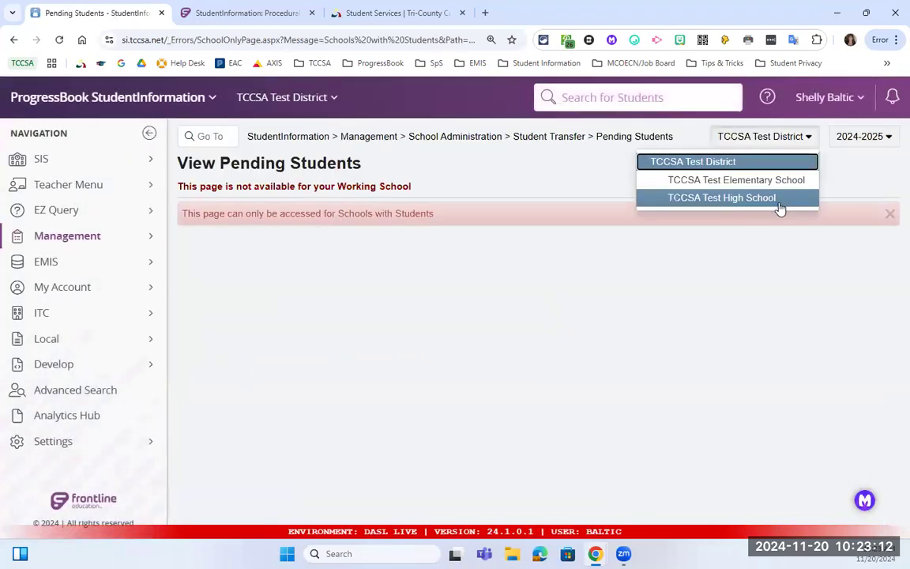
{"action": "left_click", "coordinate": [723, 198]}
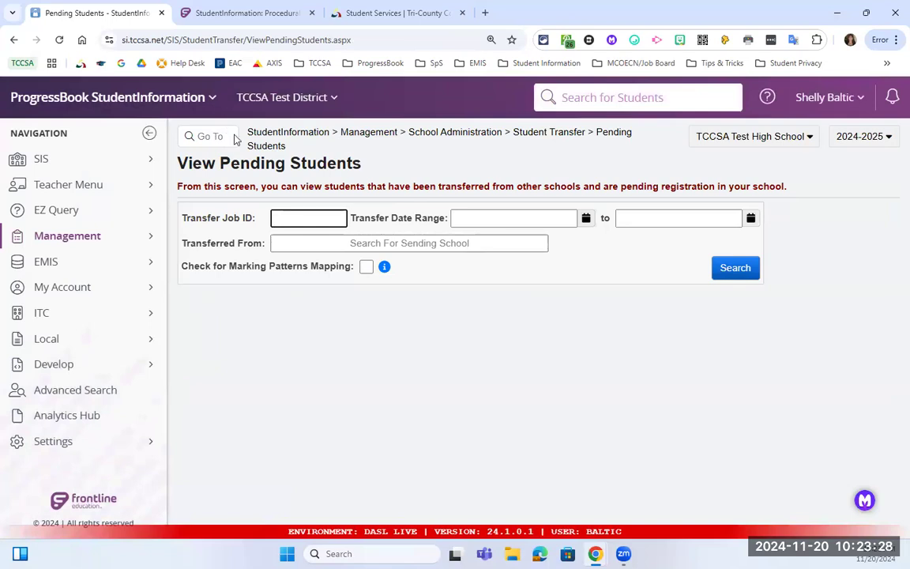
Search pending transfers and scroll across the District Transfers table to review the Rittman transfer.
{"action": "left_click", "coordinate": [734, 269]}
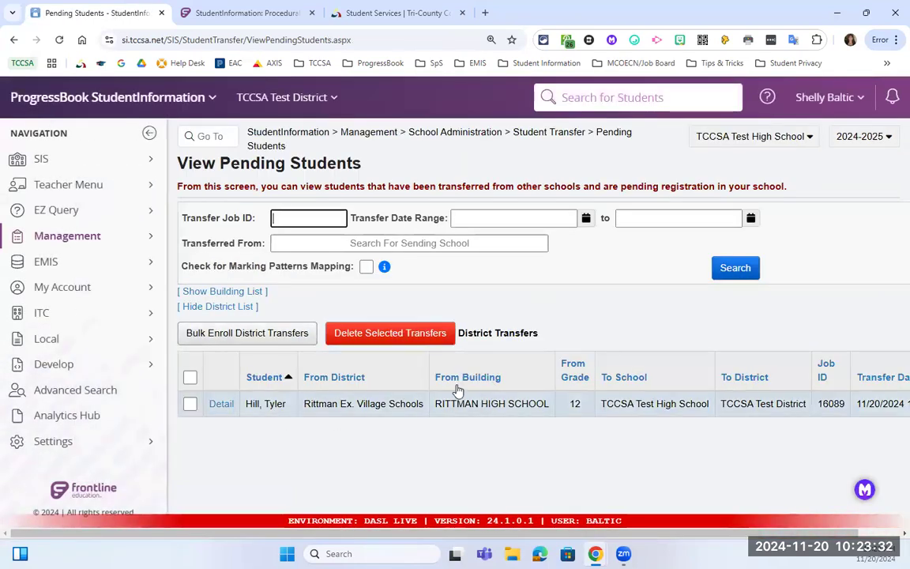
{"action": "mouse_move", "coordinate": [523, 534]}
{"action": "left_mouse_down"}
{"action": "mouse_move", "coordinate": [585, 536]}
{"action": "mouse_move", "coordinate": [536, 523]}
{"action": "left_mouse_up"}
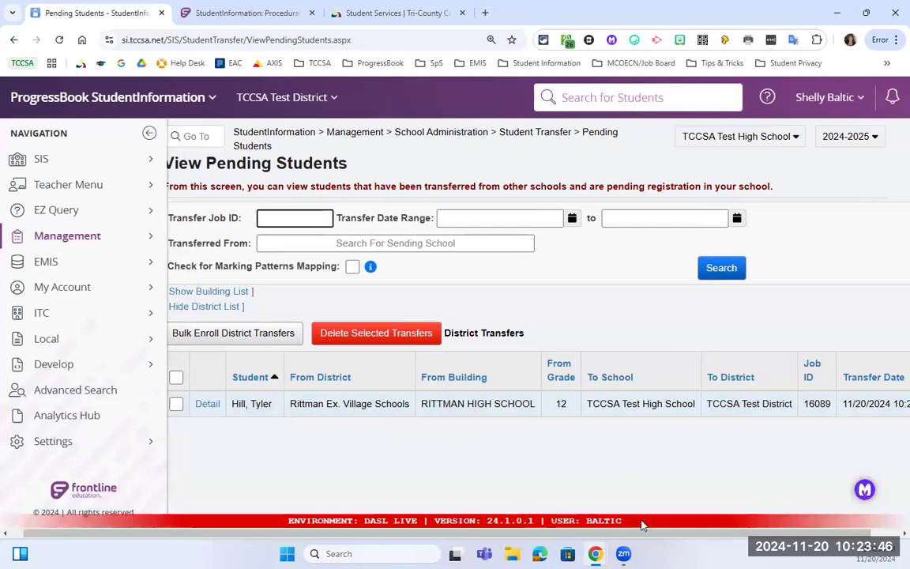
{"action": "left_click_drag", "start_coordinate": [640, 537], "coordinate": [627, 536]}
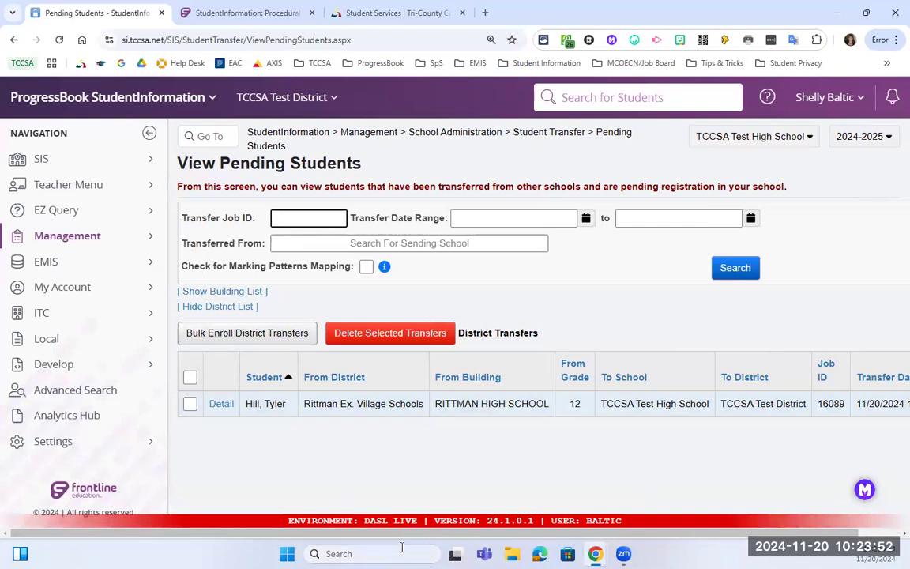
{"action": "left_click_drag", "start_coordinate": [463, 534], "coordinate": [523, 541]}
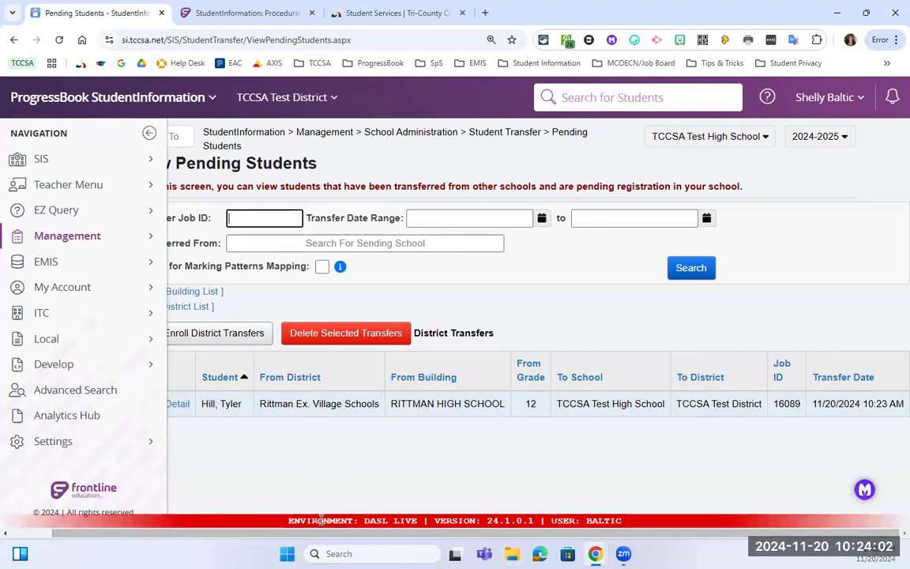
{"action": "left_click_drag", "start_coordinate": [330, 533], "coordinate": [496, 542]}
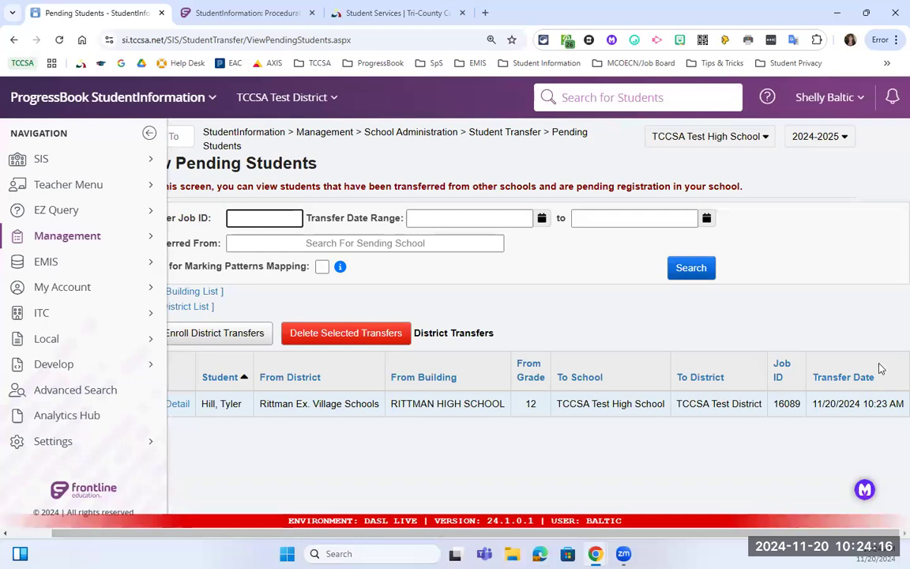
{"action": "left_click_drag", "start_coordinate": [452, 531], "coordinate": [410, 528]}
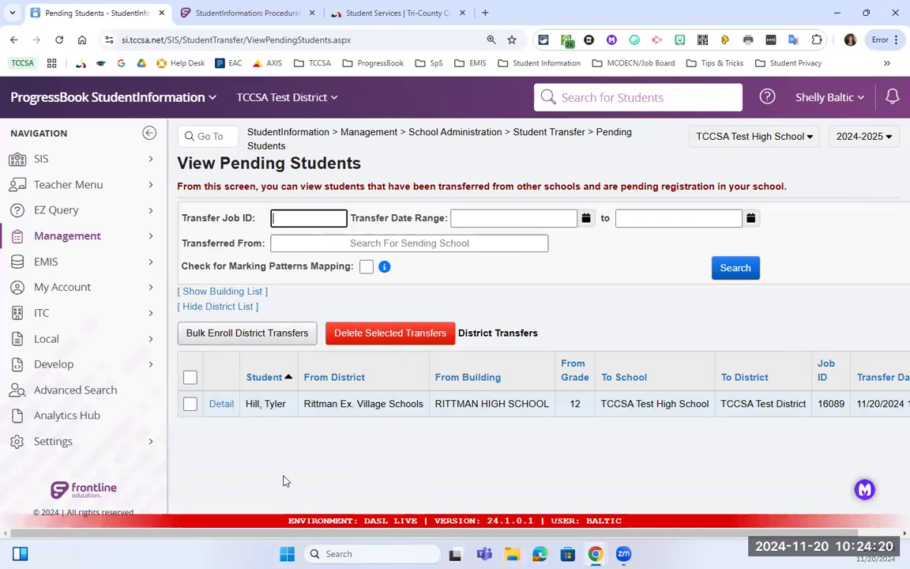
Open the pending transfer's details, go to marking pattern mapping, and edit Rittman High School 2024-2025.
{"action": "left_click", "coordinate": [221, 404]}
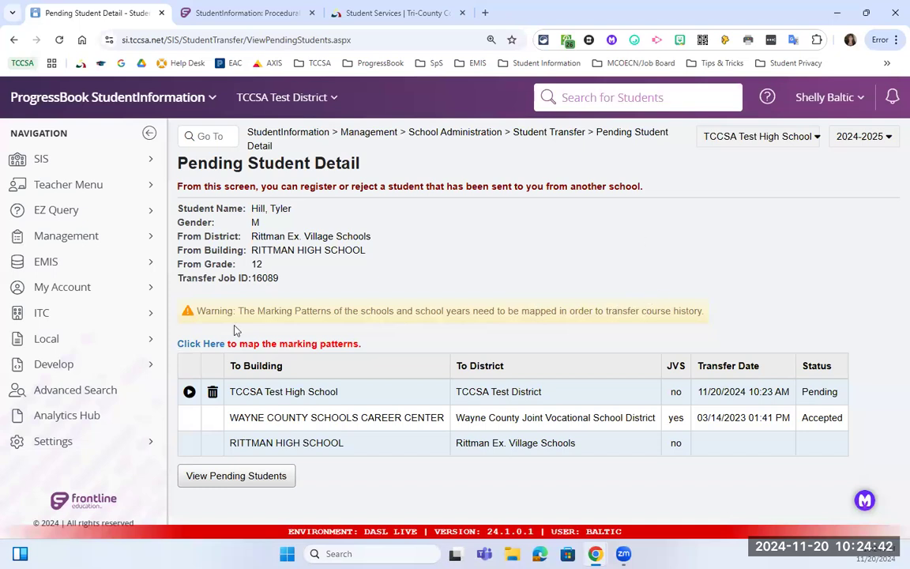
{"action": "left_click", "coordinate": [204, 345]}
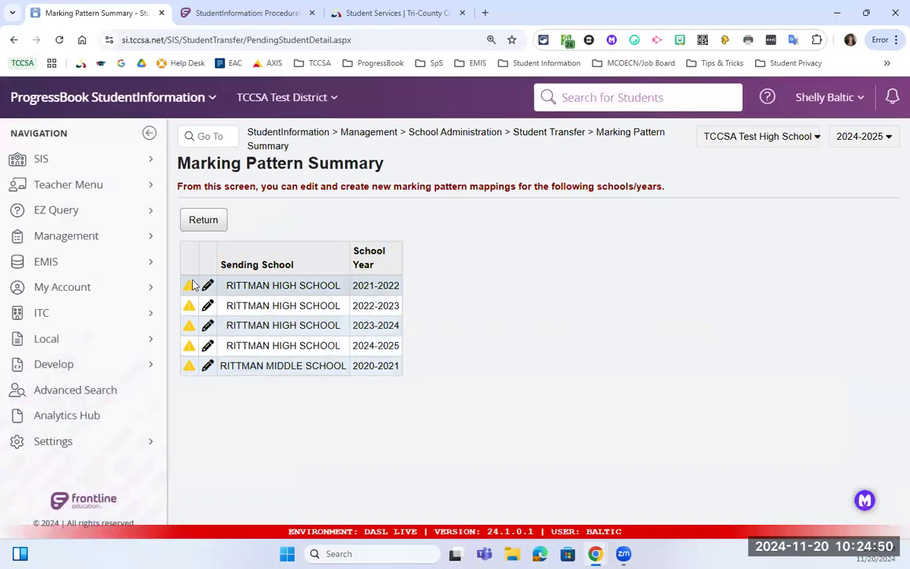
{"action": "left_click", "coordinate": [208, 348]}
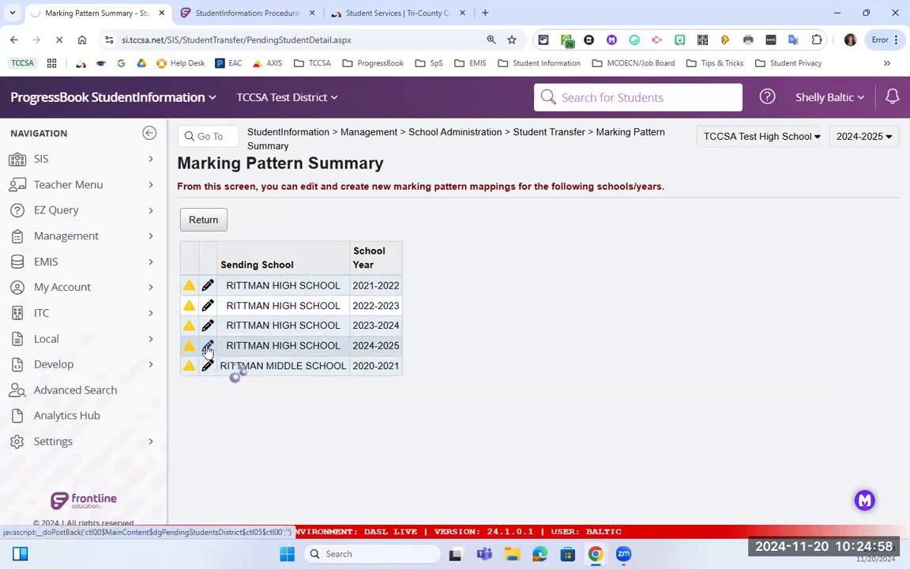
{"action": "scroll", "coordinate": [303, 371], "scroll_direction": "down", "scroll_amount": 1}
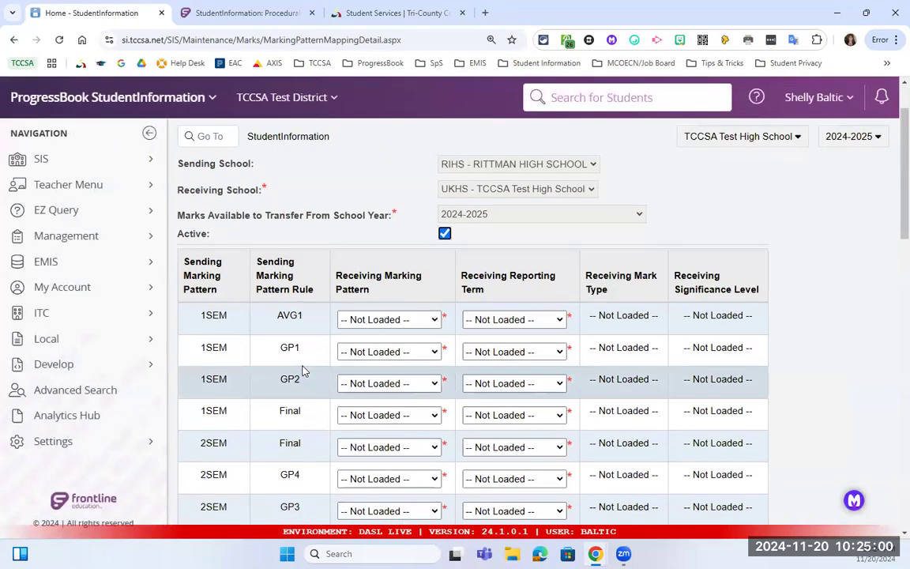
Map the 1SEM Final row to receiving pattern SEM1 with reporting term FIN.
{"action": "scroll", "coordinate": [303, 370], "scroll_direction": "down", "scroll_amount": 1}
{"action": "scroll", "coordinate": [365, 298], "scroll_direction": "down", "scroll_amount": 1}
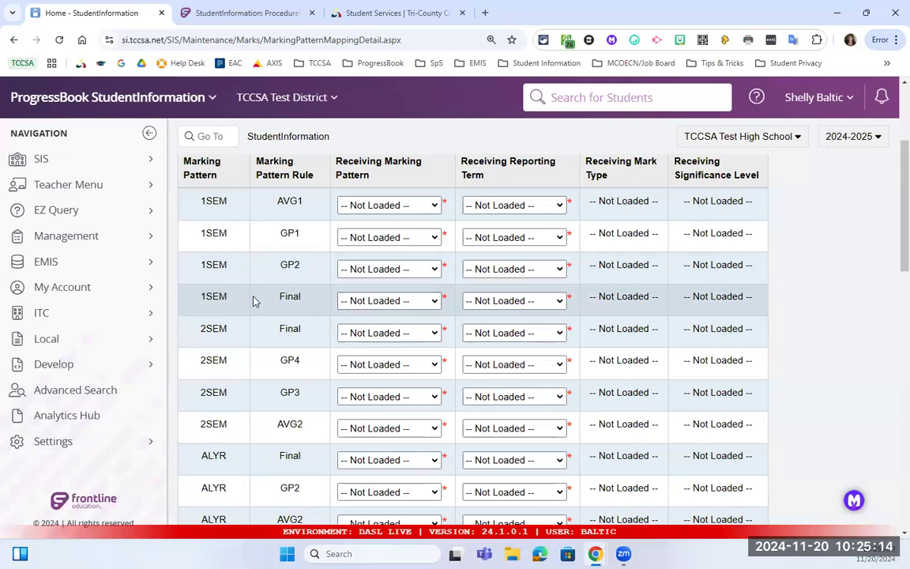
{"action": "left_click_drag", "start_coordinate": [204, 296], "coordinate": [234, 298]}
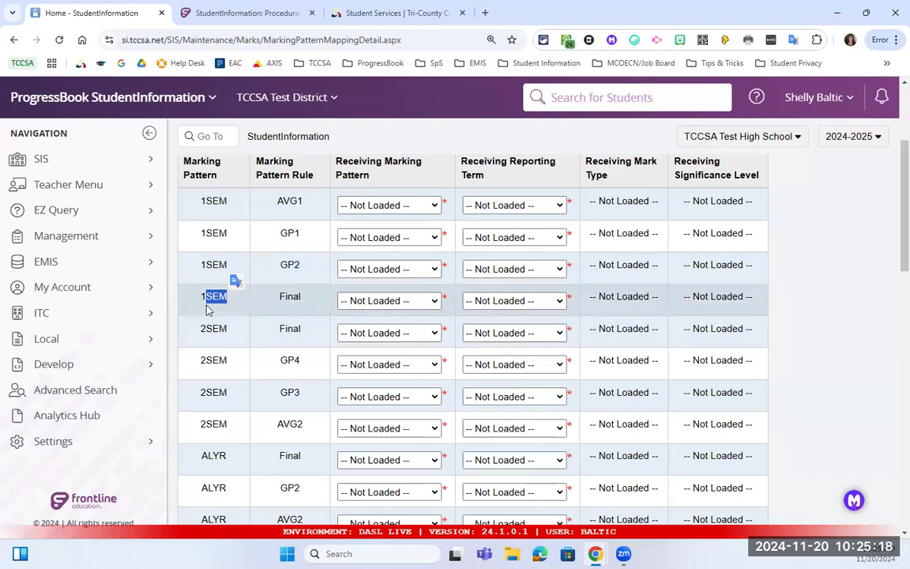
{"action": "scroll", "coordinate": [229, 353], "scroll_direction": "down", "scroll_amount": 2}
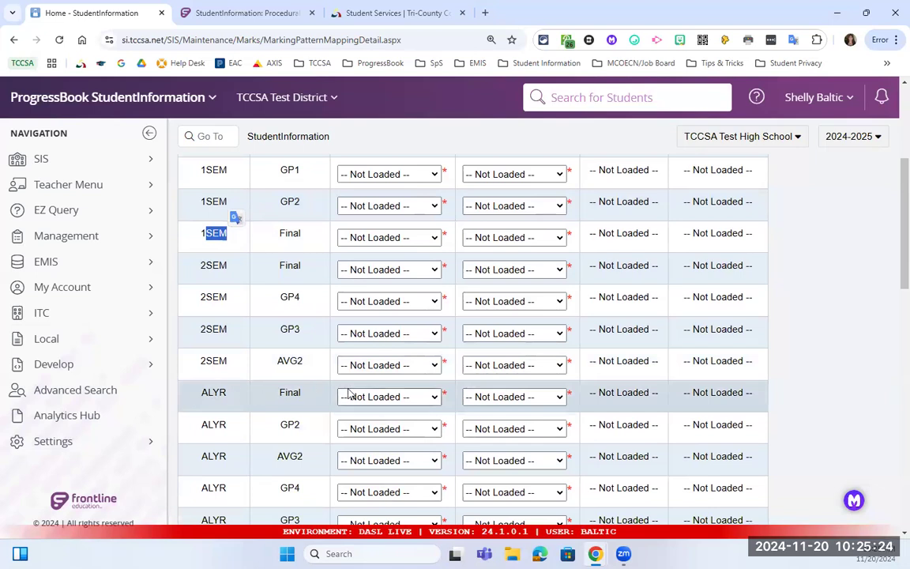
{"action": "scroll", "coordinate": [348, 393], "scroll_direction": "up", "scroll_amount": 2}
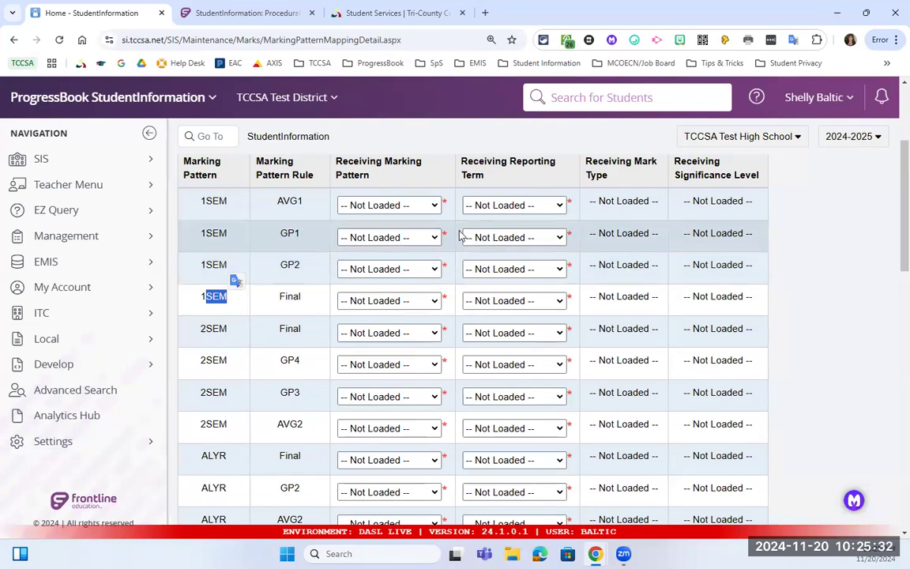
{"action": "left_click", "coordinate": [410, 300]}
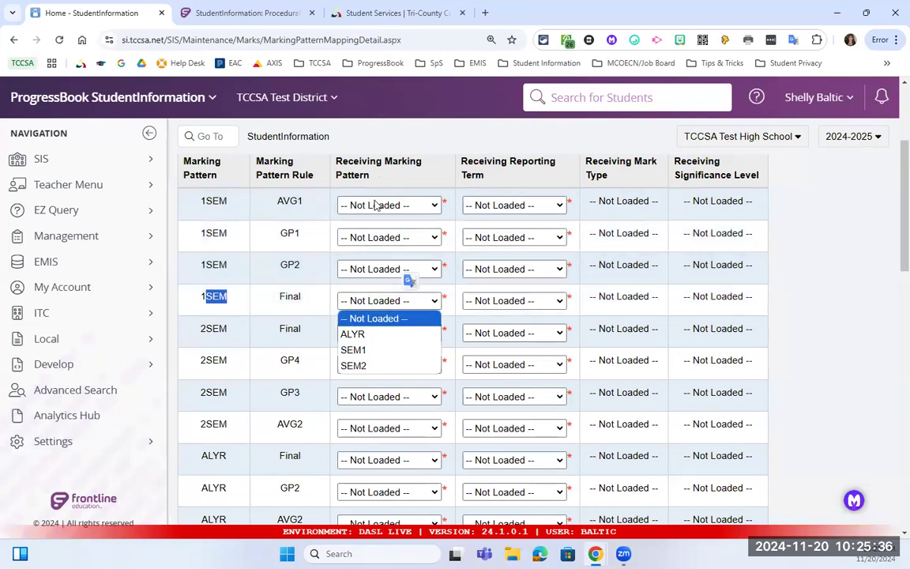
{"action": "left_click", "coordinate": [410, 350]}
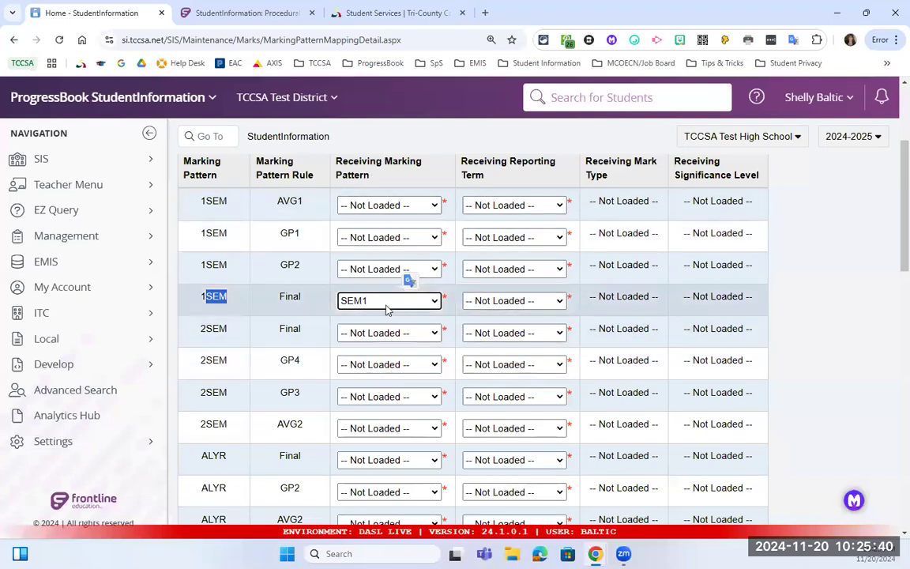
{"action": "left_click", "coordinate": [490, 304]}
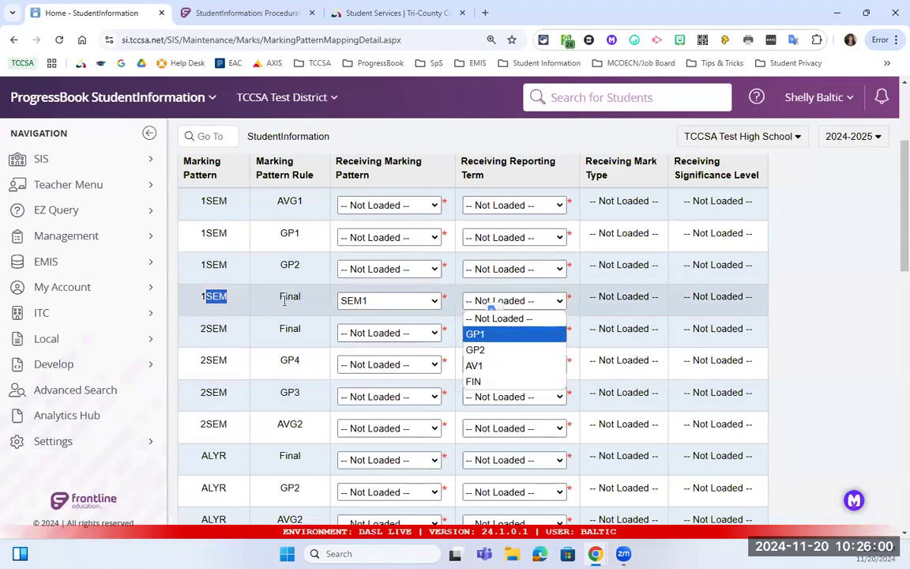
{"action": "left_click", "coordinate": [497, 382]}
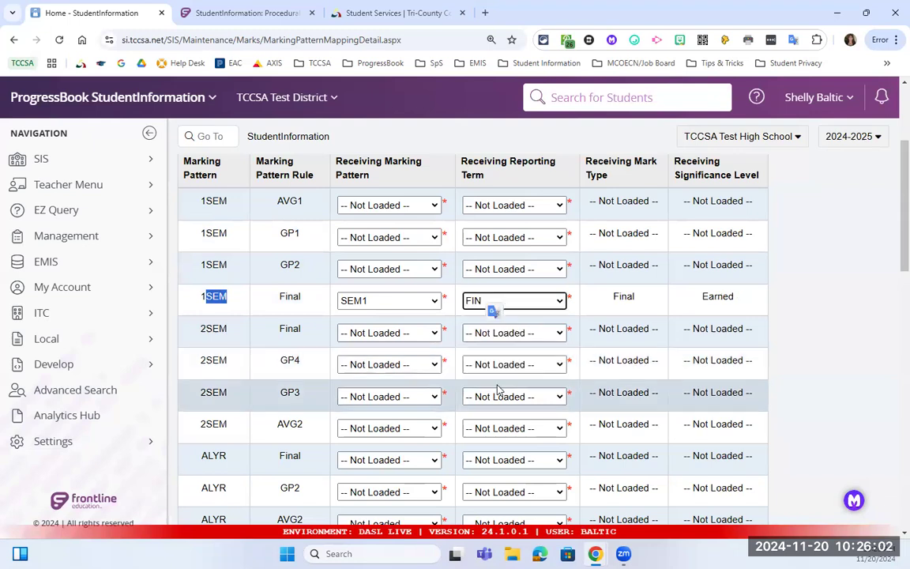
Map 2SEM Final to SEM2 and ALYR Final to ALYR, both with reporting term FIN.
{"action": "left_click", "coordinate": [383, 333]}
{"action": "left_click", "coordinate": [386, 398]}
{"action": "left_click", "coordinate": [500, 332]}
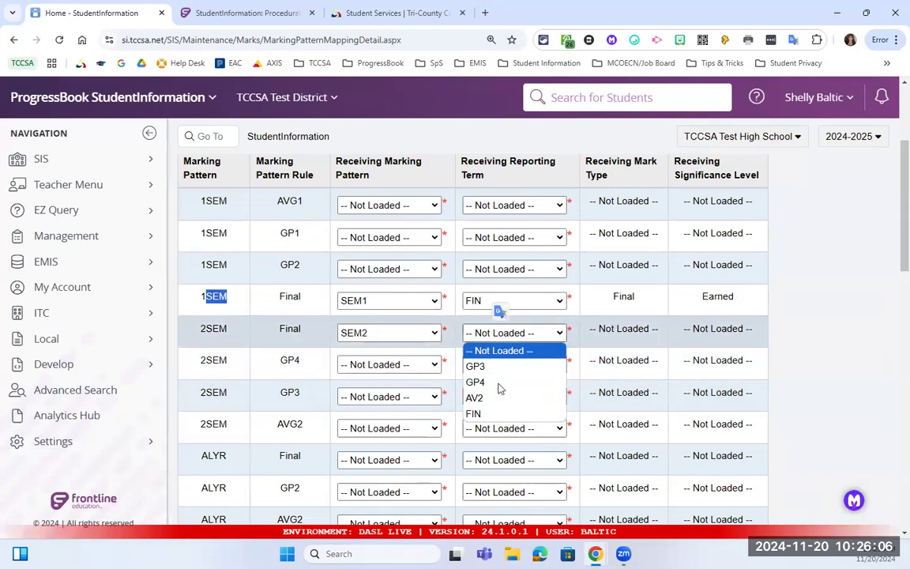
{"action": "left_click", "coordinate": [499, 414]}
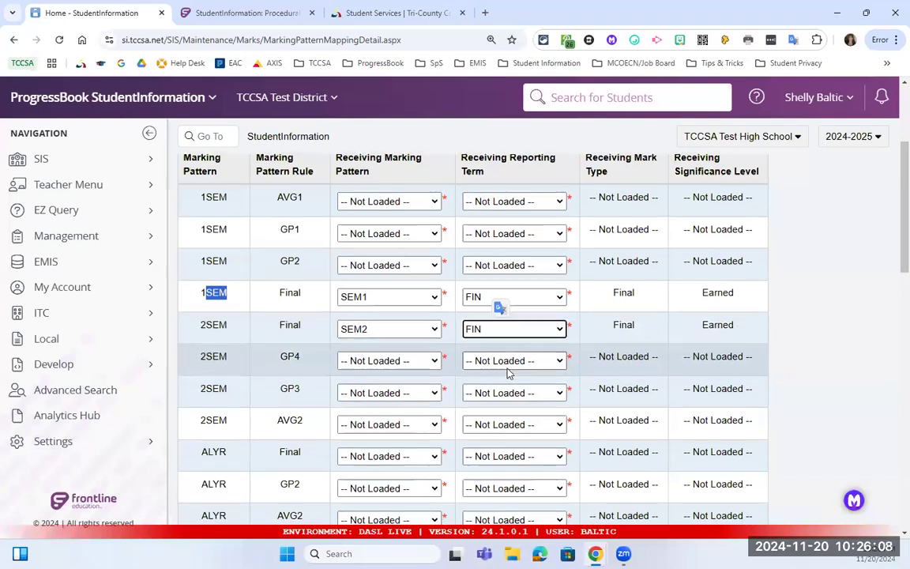
{"action": "scroll", "coordinate": [356, 387], "scroll_direction": "down", "scroll_amount": 1}
{"action": "left_click_drag", "start_coordinate": [278, 393], "coordinate": [302, 392]}
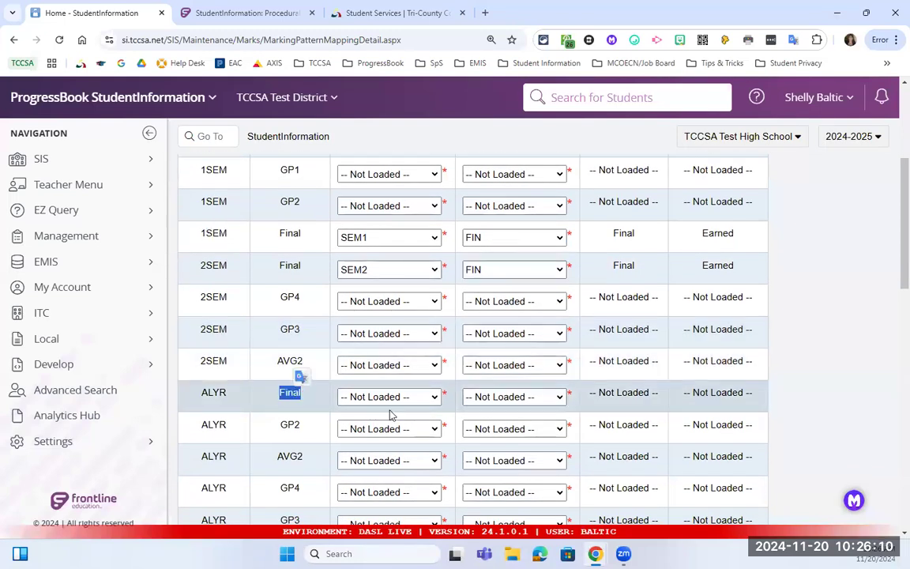
{"action": "left_click", "coordinate": [386, 396]}
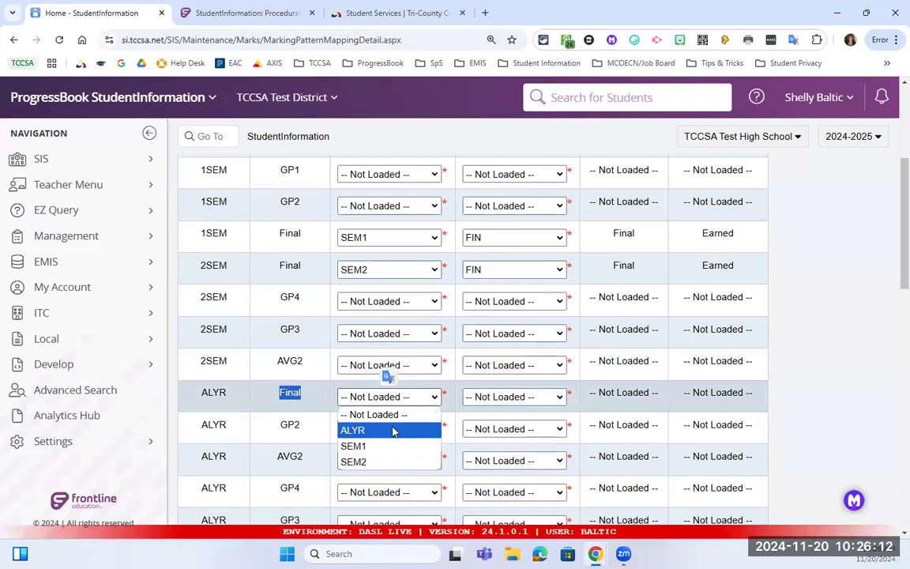
{"action": "left_click", "coordinate": [371, 430]}
{"action": "left_click", "coordinate": [483, 396]}
{"action": "left_click", "coordinate": [495, 525]}
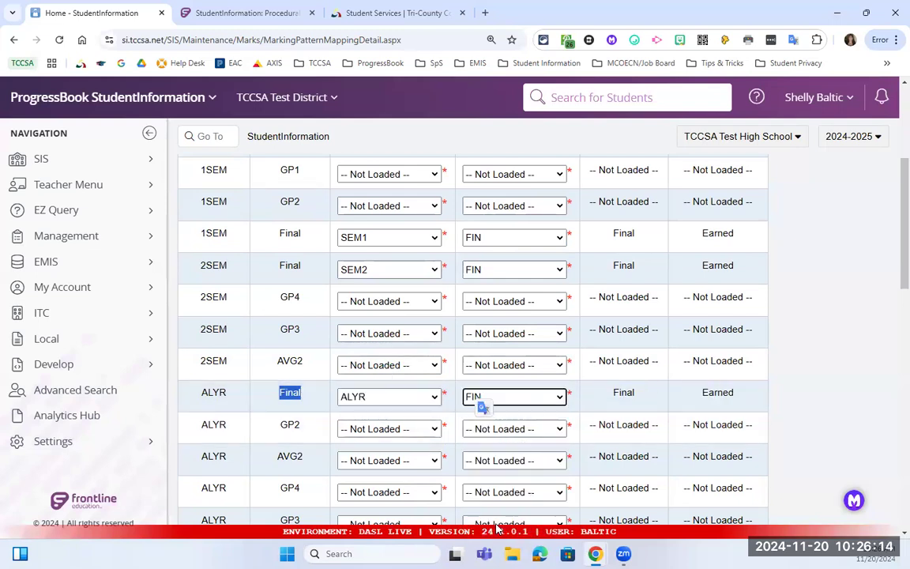
Save the 2024-2025 Rittman High School marking pattern mapping.
{"action": "scroll", "coordinate": [541, 398], "scroll_direction": "down", "scroll_amount": 3}
{"action": "scroll", "coordinate": [542, 401], "scroll_direction": "down", "scroll_amount": 4}
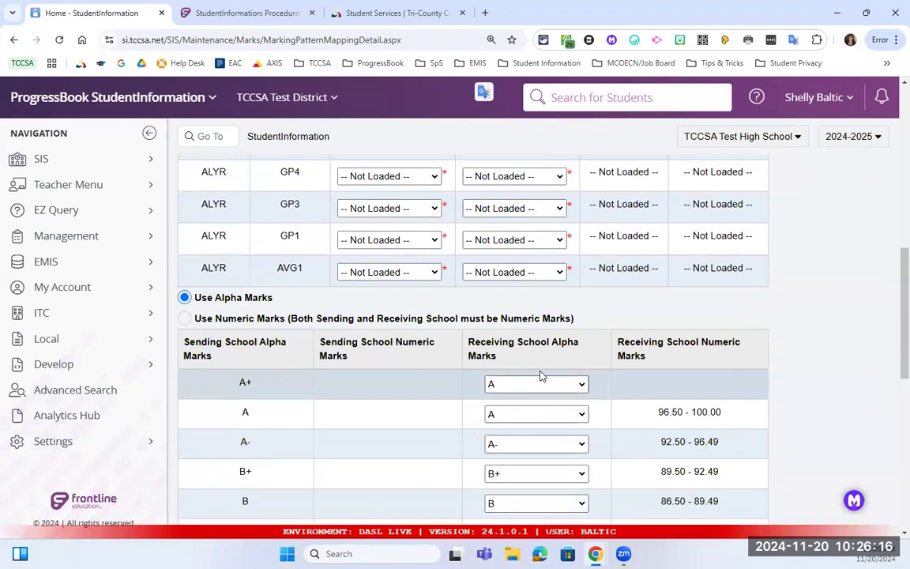
{"action": "scroll", "coordinate": [544, 377], "scroll_direction": "down", "scroll_amount": 1}
{"action": "scroll", "coordinate": [544, 373], "scroll_direction": "up", "scroll_amount": 1}
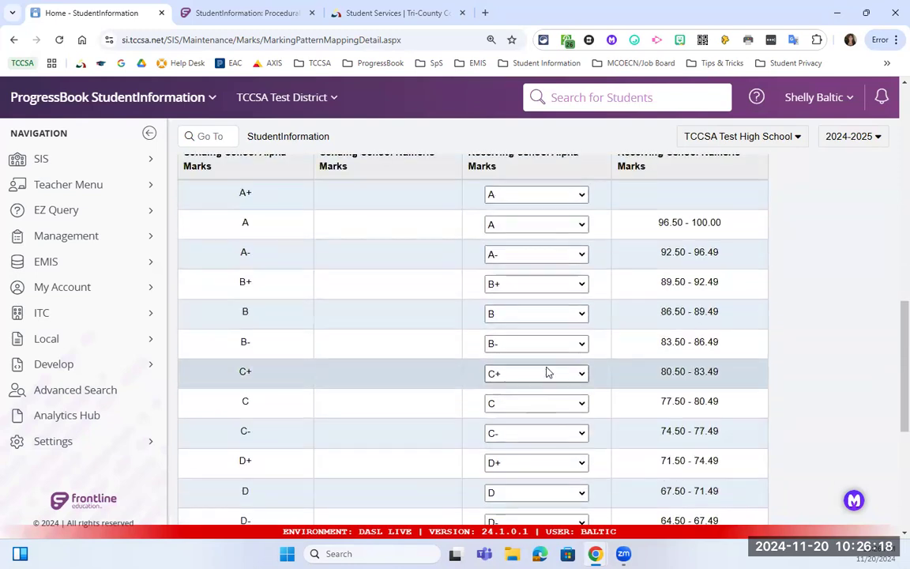
{"action": "scroll", "coordinate": [545, 374], "scroll_direction": "down", "scroll_amount": 3}
{"action": "scroll", "coordinate": [545, 373], "scroll_direction": "up", "scroll_amount": 3}
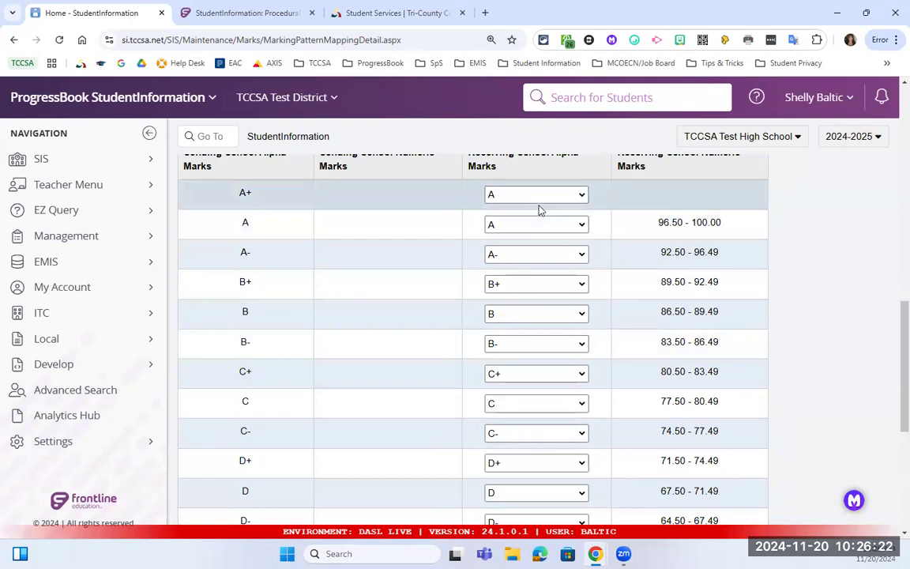
{"action": "scroll", "coordinate": [553, 214], "scroll_direction": "up", "scroll_amount": 1}
{"action": "scroll", "coordinate": [551, 237], "scroll_direction": "down", "scroll_amount": 5}
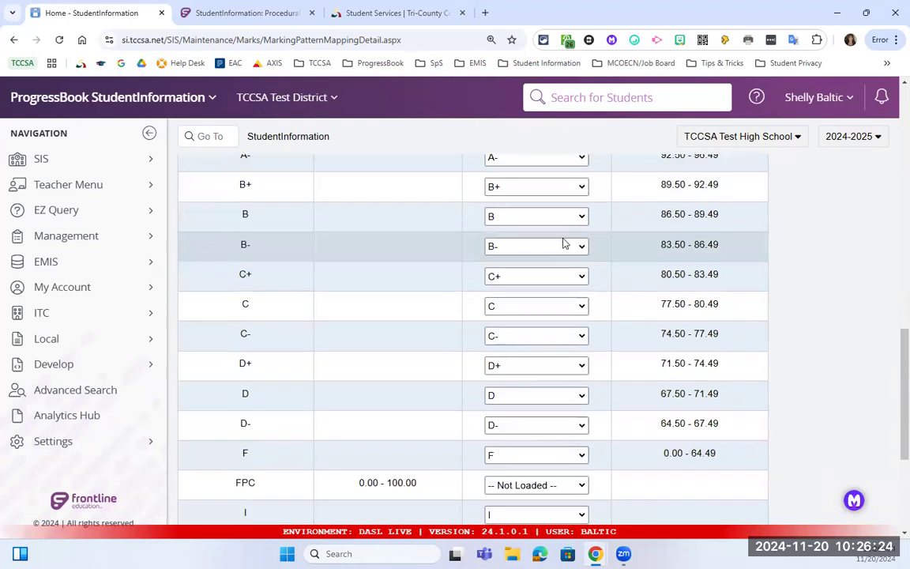
{"action": "left_click", "coordinate": [195, 506]}
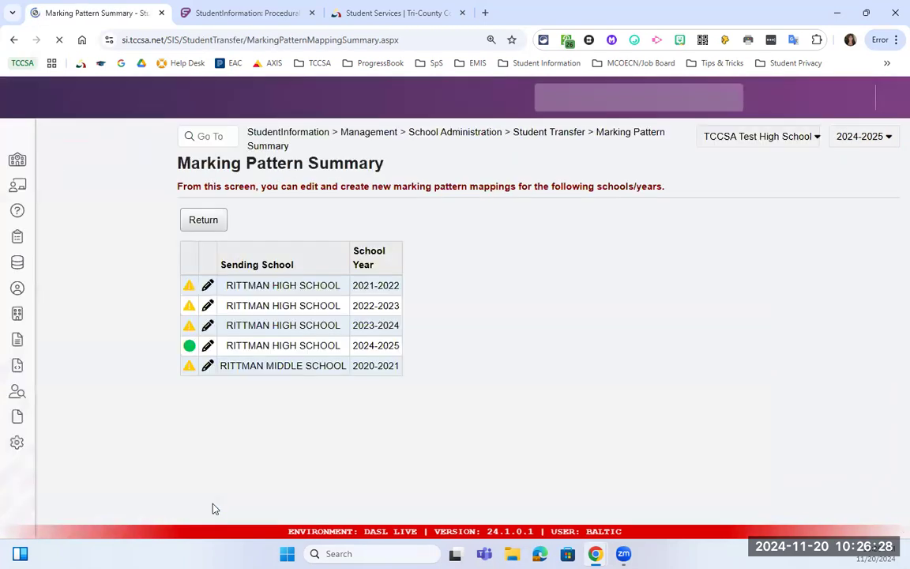
{"action": "left_click", "coordinate": [207, 326]}
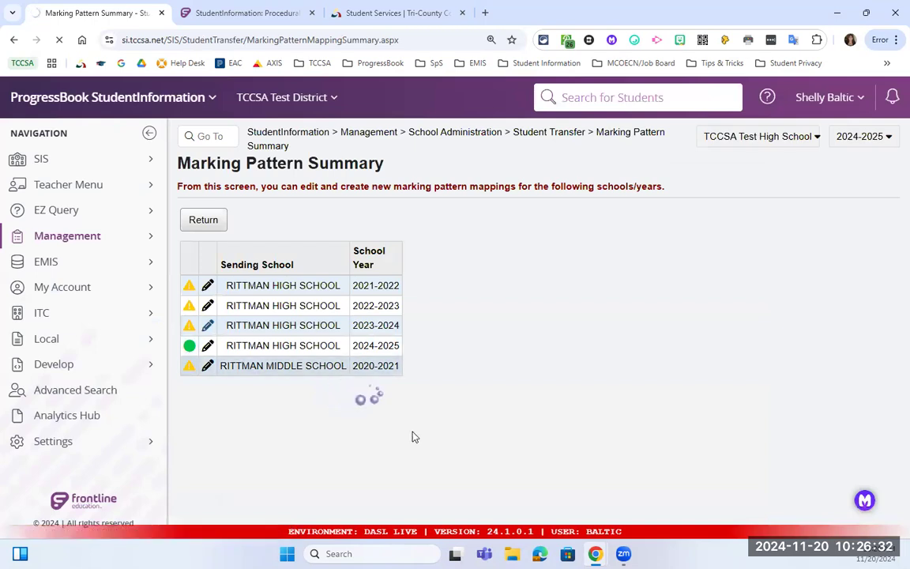
Map 1SEM Final to SEM1 and 2SEM Final to SEM2, each with reporting term FIN.
{"action": "scroll", "coordinate": [392, 402], "scroll_direction": "down", "scroll_amount": 3}
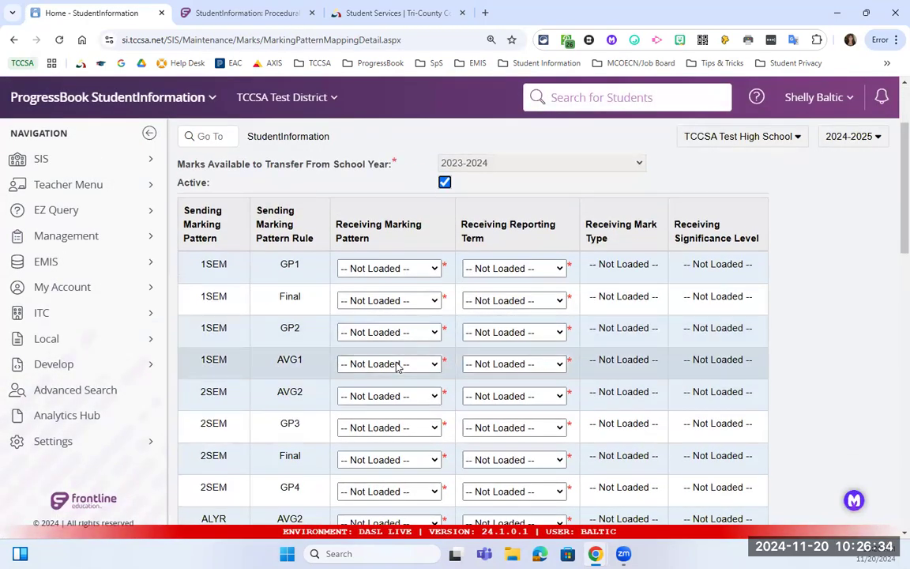
{"action": "scroll", "coordinate": [387, 343], "scroll_direction": "down", "scroll_amount": 1}
{"action": "left_click", "coordinate": [390, 237]}
{"action": "left_click", "coordinate": [393, 286]}
{"action": "left_click", "coordinate": [480, 237]}
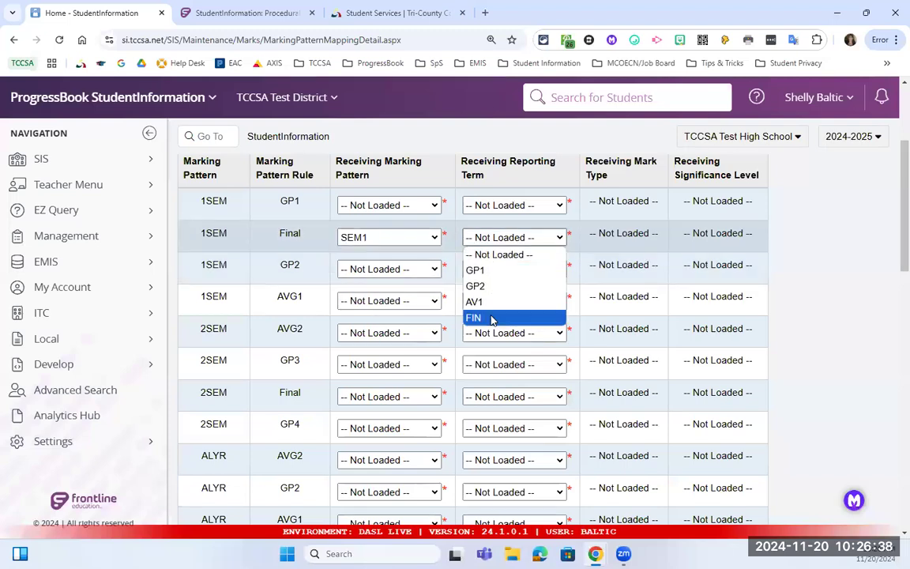
{"action": "left_click", "coordinate": [490, 317]}
{"action": "left_click", "coordinate": [363, 398]}
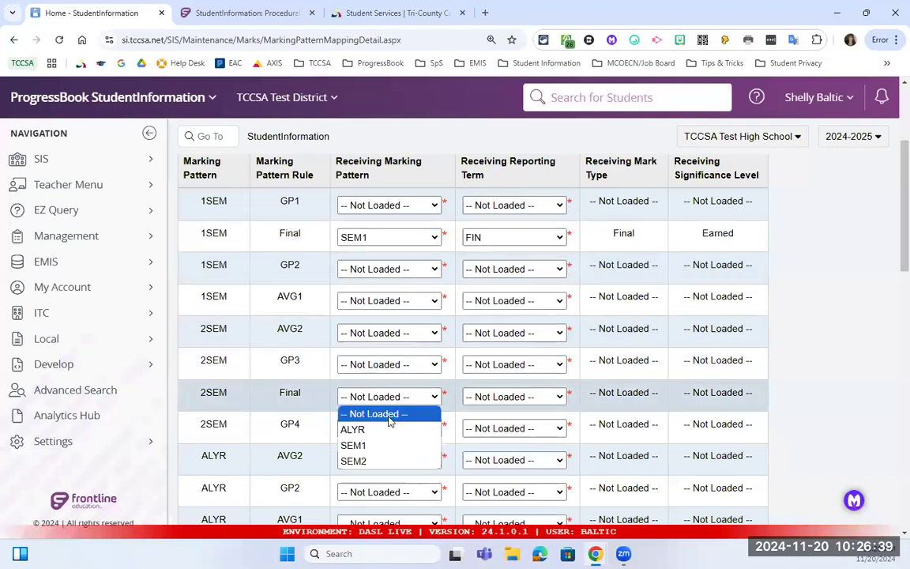
{"action": "left_click", "coordinate": [407, 460]}
{"action": "left_click", "coordinate": [508, 397]}
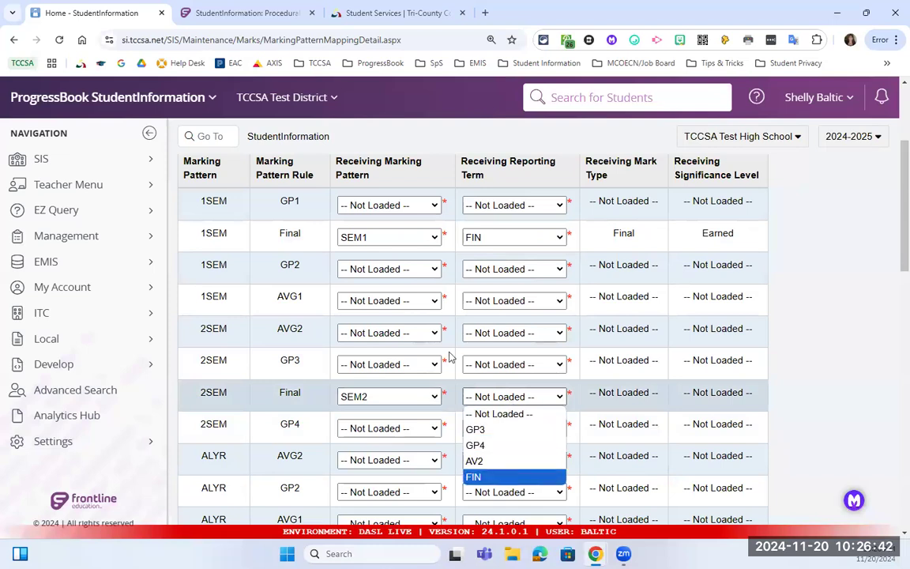
{"action": "left_click", "coordinate": [490, 476]}
Map ALYR Final to ALYR with term FIN and save the 2023-2024 mapping.
{"action": "scroll", "coordinate": [402, 377], "scroll_direction": "down", "scroll_amount": 1}
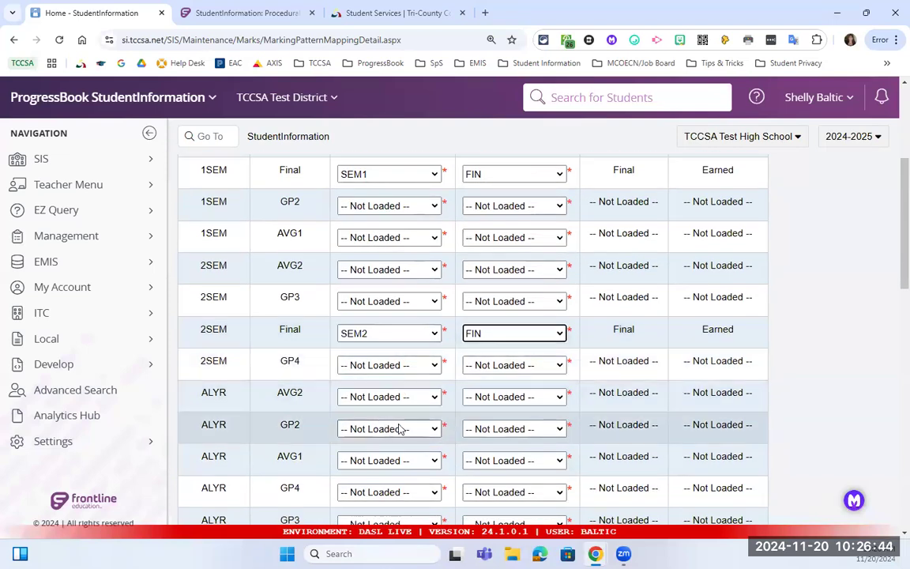
{"action": "scroll", "coordinate": [400, 428], "scroll_direction": "down", "scroll_amount": 1}
{"action": "scroll", "coordinate": [399, 364], "scroll_direction": "down", "scroll_amount": 1}
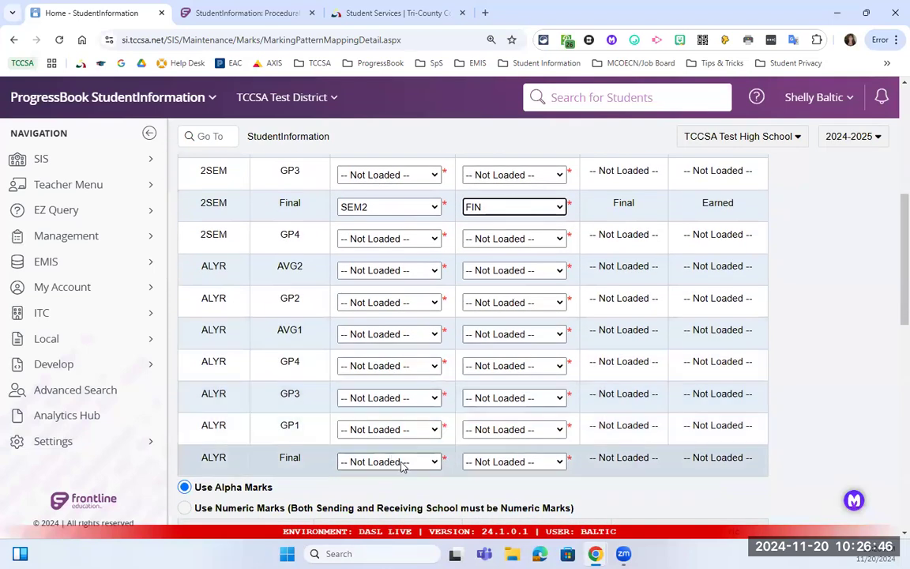
{"action": "left_click", "coordinate": [401, 461]}
{"action": "left_click", "coordinate": [387, 493]}
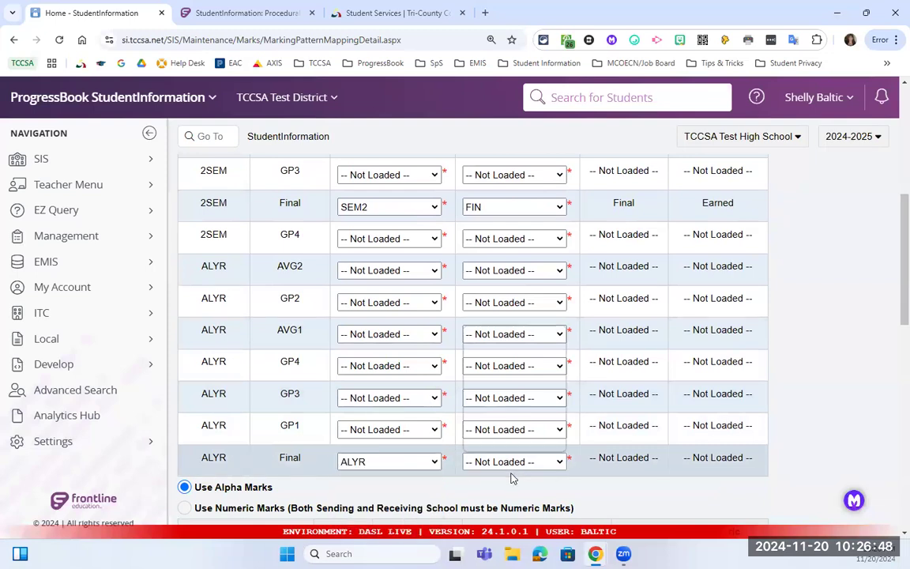
{"action": "left_click", "coordinate": [512, 462]}
{"action": "left_click", "coordinate": [513, 442]}
{"action": "scroll", "coordinate": [336, 396], "scroll_direction": "down", "scroll_amount": 3}
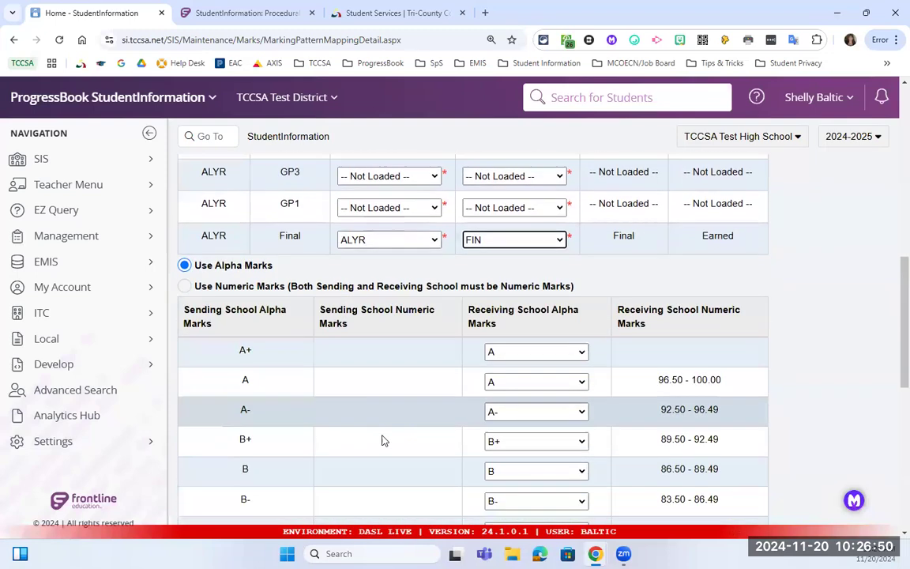
{"action": "scroll", "coordinate": [382, 440], "scroll_direction": "down", "scroll_amount": 7}
{"action": "left_click", "coordinate": [207, 506]}
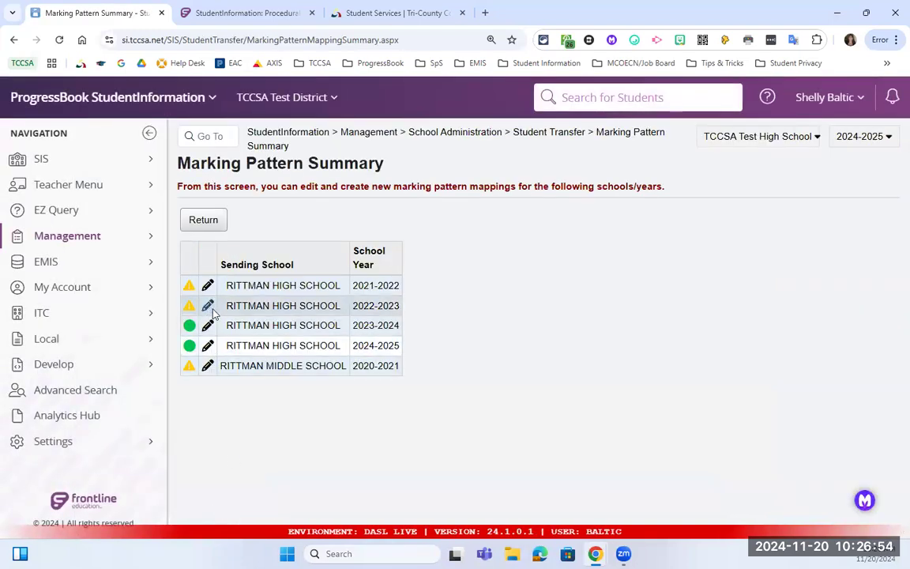
Open the 2022-2023 Rittman High mapping and map 1SEM Final to SEM1 with term FIN.
{"action": "left_click", "coordinate": [207, 305]}
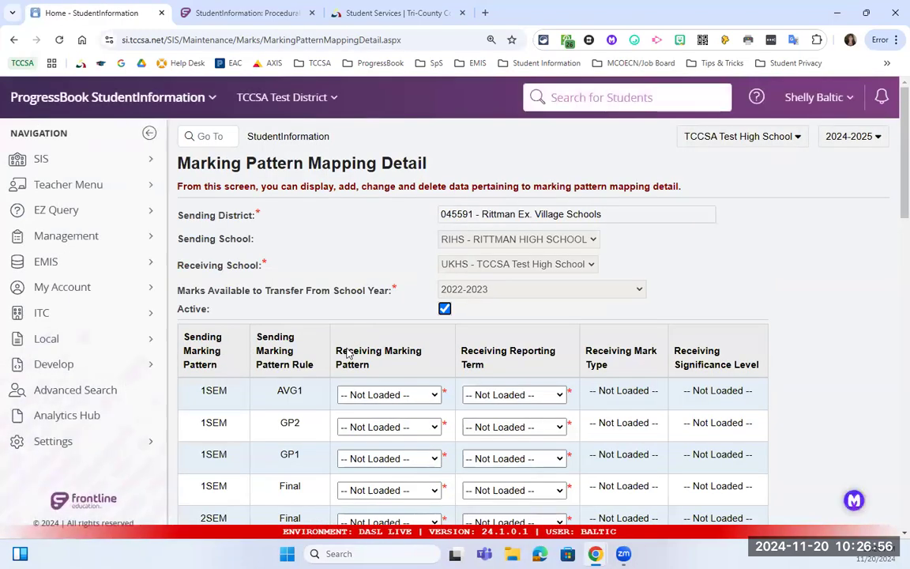
{"action": "scroll", "coordinate": [378, 273], "scroll_direction": "down", "scroll_amount": 3}
{"action": "scroll", "coordinate": [378, 274], "scroll_direction": "up", "scroll_amount": 2}
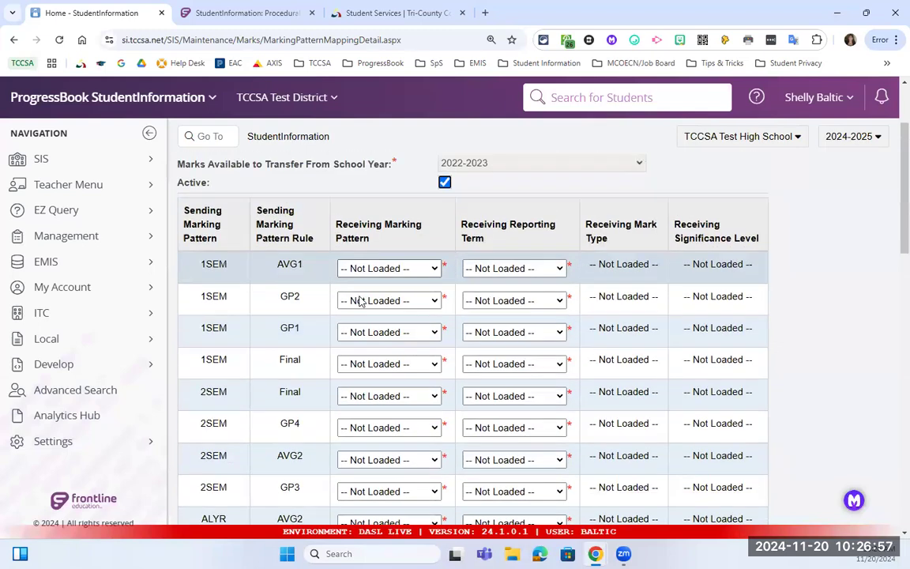
{"action": "left_click", "coordinate": [390, 364]}
{"action": "left_click", "coordinate": [411, 413]}
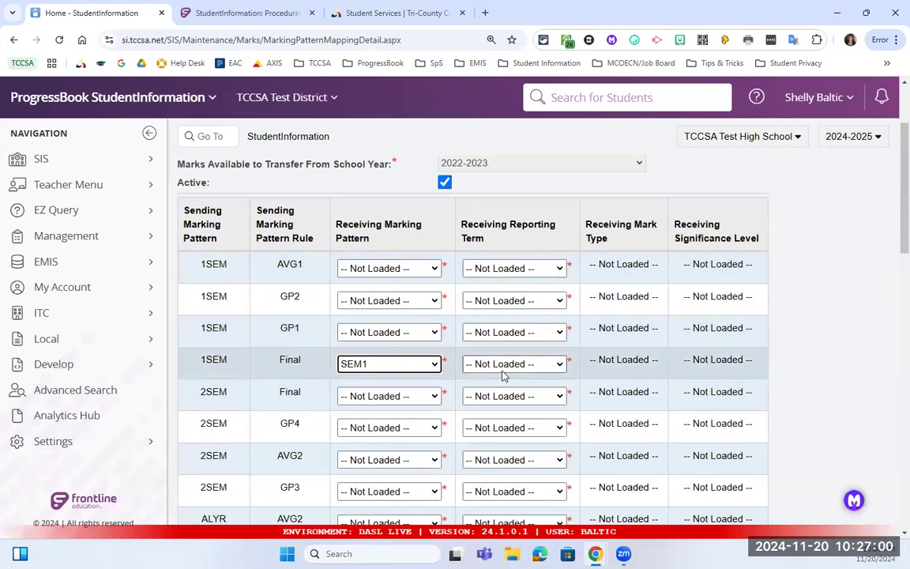
{"action": "left_click", "coordinate": [506, 364]}
{"action": "left_click", "coordinate": [497, 443]}
Map 2SEM Final to SEM2 with reporting term FIN.
{"action": "left_click", "coordinate": [425, 401]}
{"action": "left_click", "coordinate": [406, 445]}
{"action": "left_click", "coordinate": [410, 401]}
{"action": "left_click", "coordinate": [400, 461]}
{"action": "left_click", "coordinate": [529, 397]}
{"action": "left_click", "coordinate": [496, 477]}
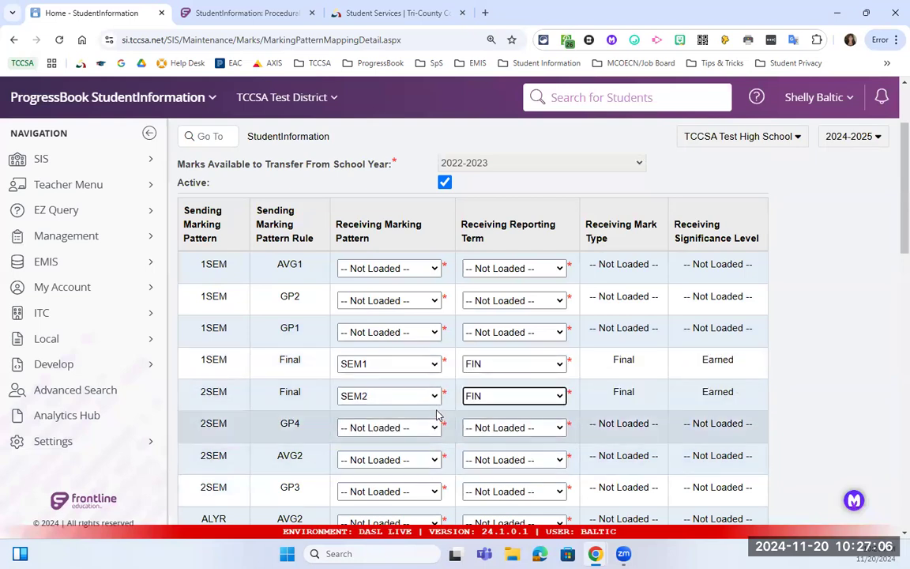
Map ALYR Final to ALYR with term FIN and save the 2022-2023 mapping.
{"action": "scroll", "coordinate": [434, 417], "scroll_direction": "down", "scroll_amount": 5}
{"action": "scroll", "coordinate": [378, 433], "scroll_direction": "down", "scroll_amount": 1}
{"action": "left_click", "coordinate": [387, 429]}
{"action": "left_click", "coordinate": [371, 462]}
{"action": "left_click", "coordinate": [486, 429]}
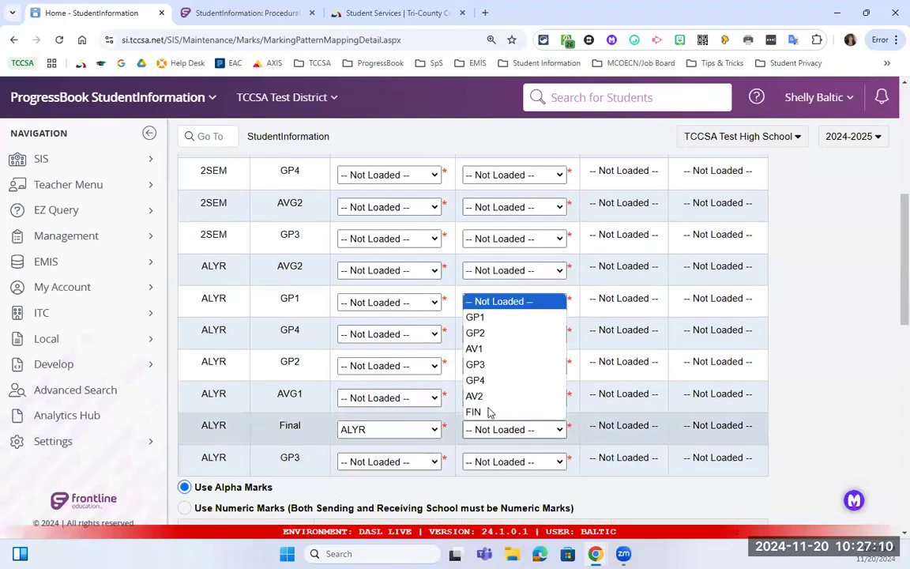
{"action": "left_click", "coordinate": [488, 408]}
{"action": "scroll", "coordinate": [363, 450], "scroll_direction": "down", "scroll_amount": 8}
{"action": "scroll", "coordinate": [425, 483], "scroll_direction": "down", "scroll_amount": 10}
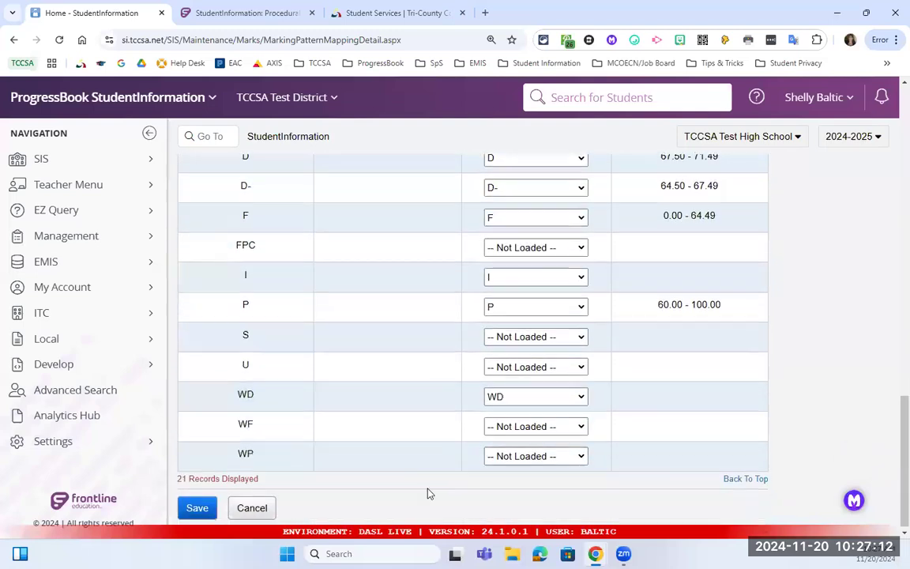
{"action": "left_click", "coordinate": [205, 505]}
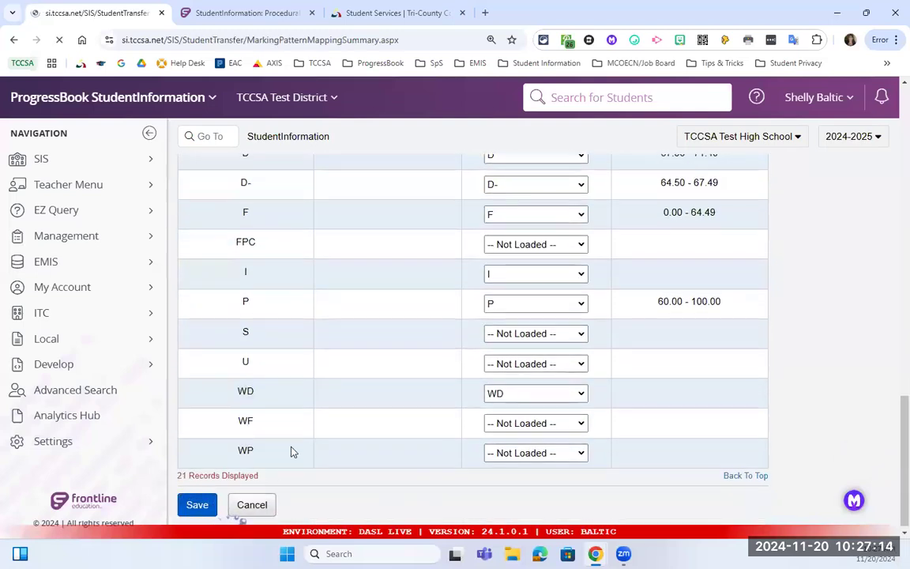
Open the 2021-2022 Rittman High mapping and map 1SEM Final to SEM1 with term FIN.
{"action": "left_click", "coordinate": [207, 285]}
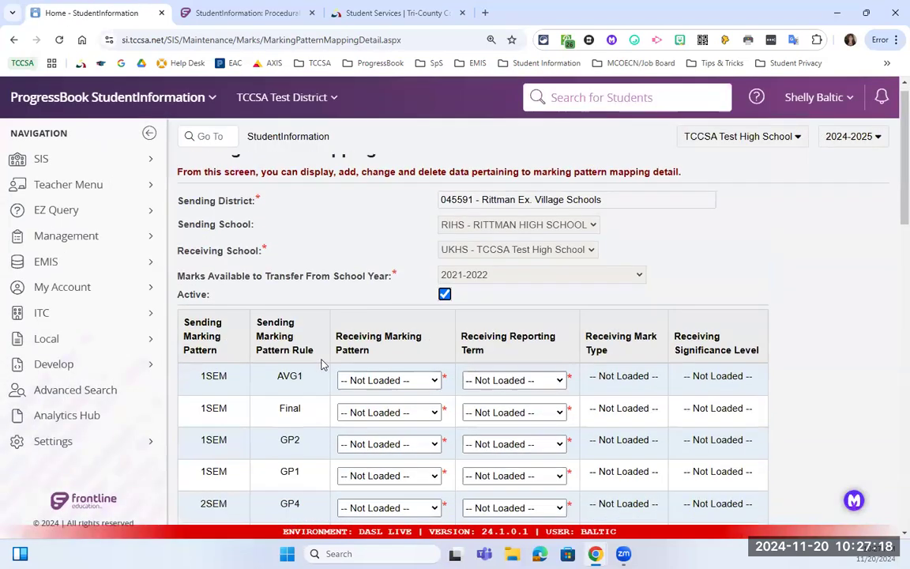
{"action": "scroll", "coordinate": [406, 341], "scroll_direction": "down", "scroll_amount": 2}
{"action": "left_click", "coordinate": [395, 306]}
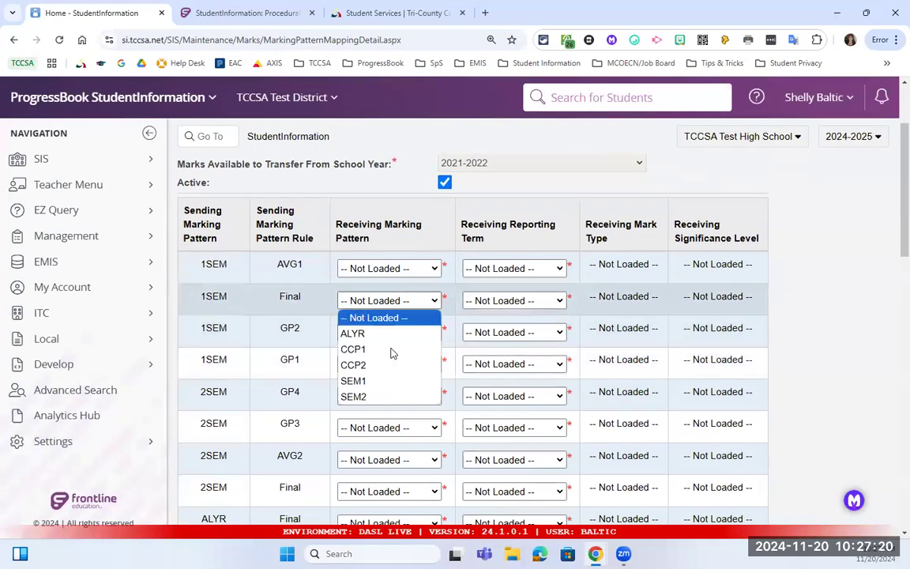
{"action": "left_click", "coordinate": [360, 380]}
{"action": "left_click", "coordinate": [490, 304]}
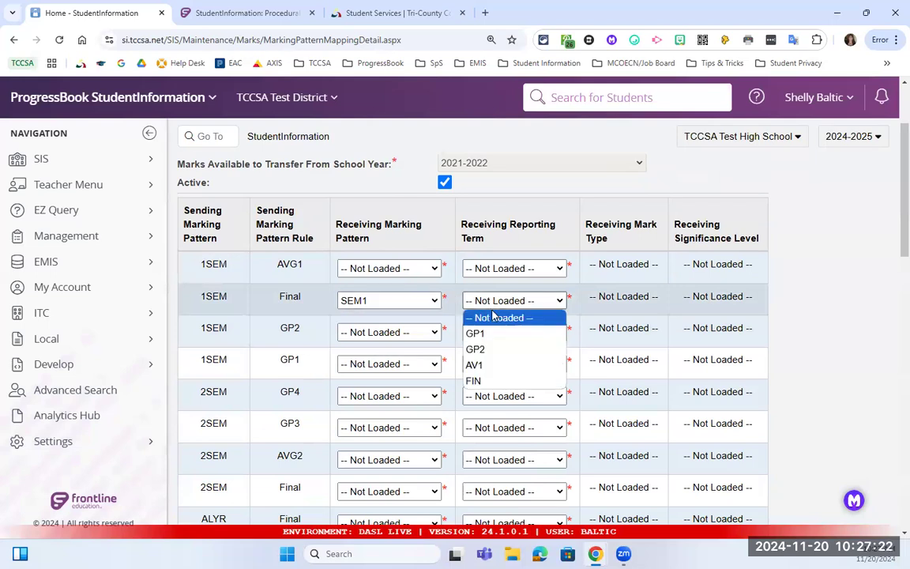
{"action": "left_click", "coordinate": [496, 382]}
Map 2SEM Final to SEM2 with reporting term FIN.
{"action": "scroll", "coordinate": [401, 376], "scroll_direction": "down", "scroll_amount": 2}
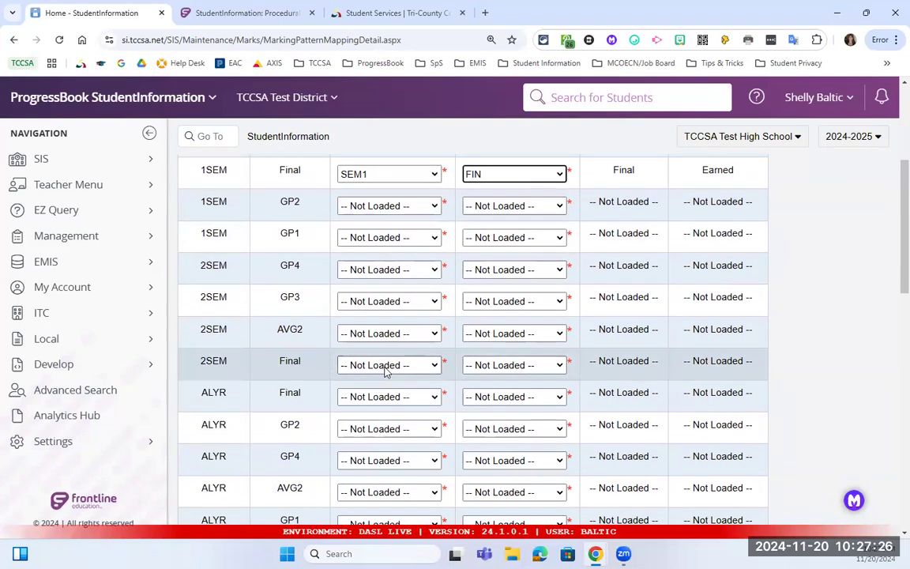
{"action": "left_click", "coordinate": [385, 365]}
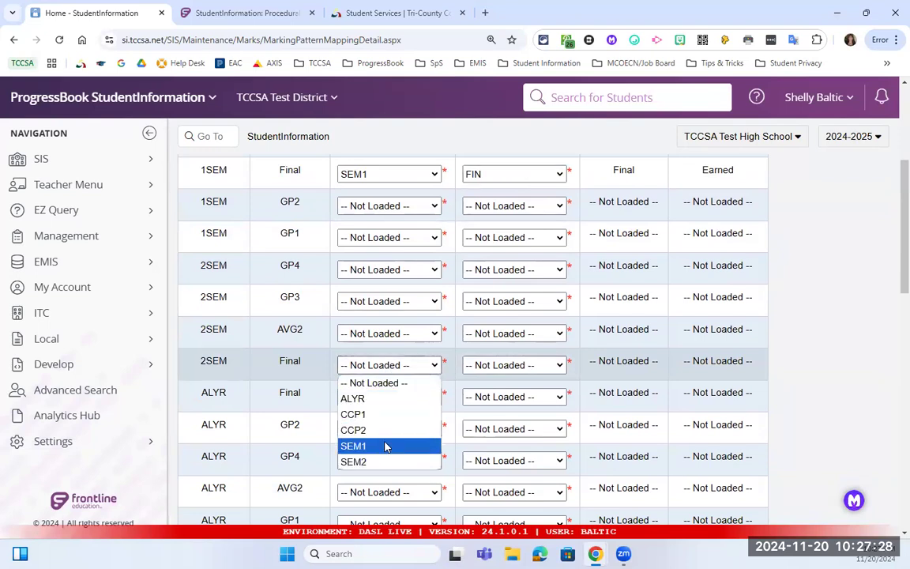
{"action": "left_click", "coordinate": [384, 461]}
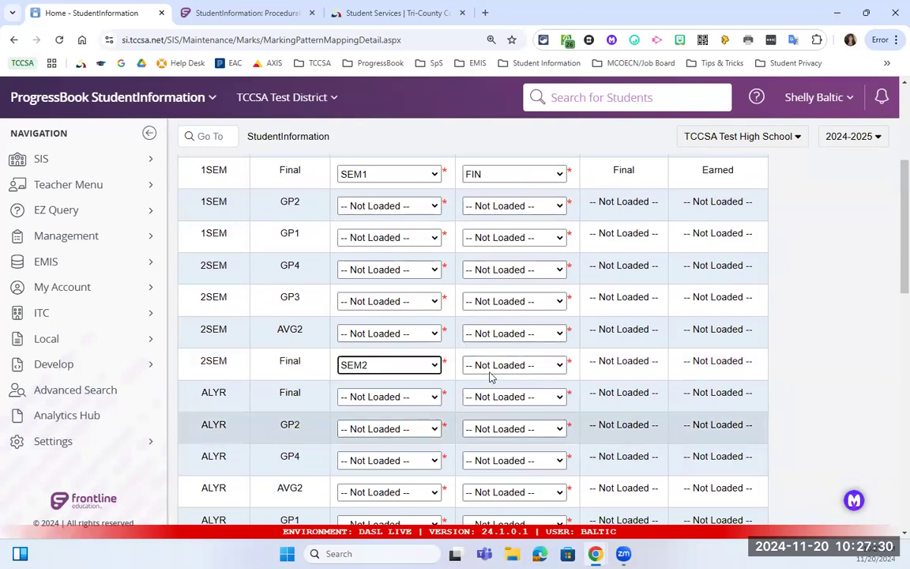
{"action": "left_click", "coordinate": [494, 367]}
{"action": "left_click", "coordinate": [484, 447]}
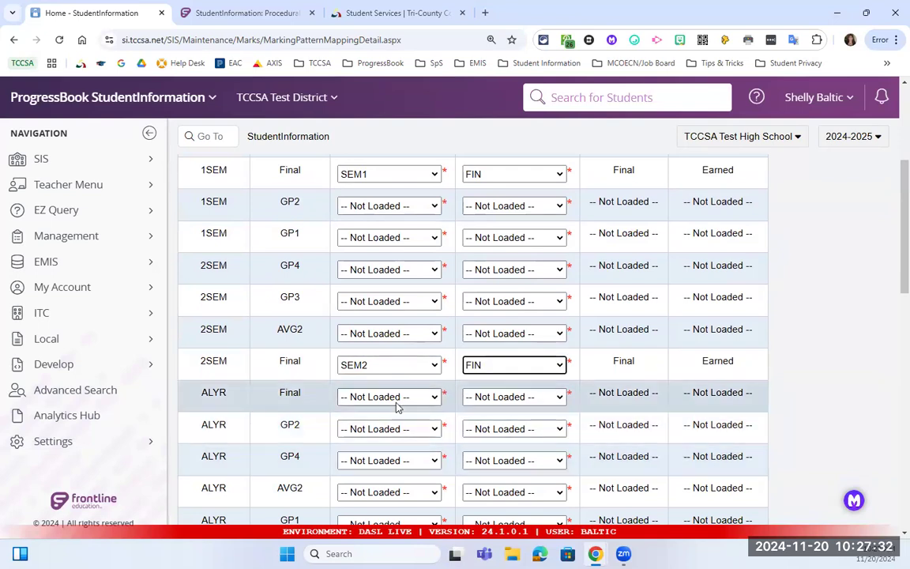
Map ALYR Final to ALYR with term FIN and save the 2021-2022 mapping.
{"action": "left_click", "coordinate": [394, 399]}
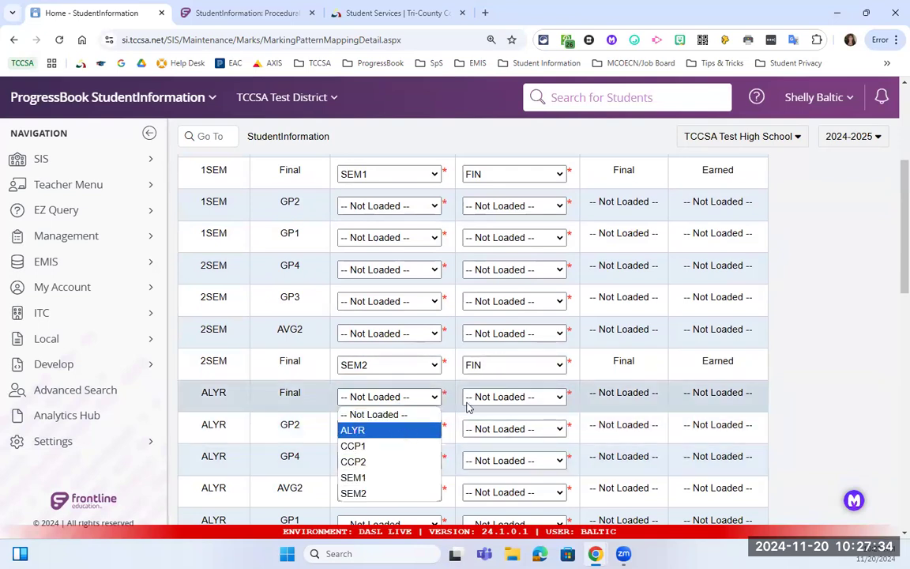
{"action": "left_click", "coordinate": [352, 430]}
{"action": "left_click", "coordinate": [484, 397]}
{"action": "left_click", "coordinate": [474, 525]}
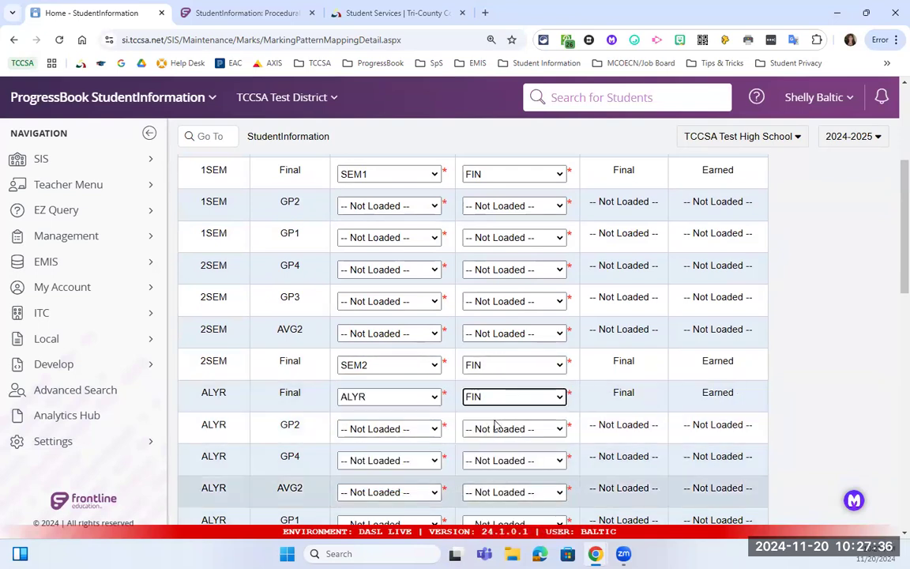
{"action": "scroll", "coordinate": [438, 454], "scroll_direction": "down", "scroll_amount": 6}
{"action": "scroll", "coordinate": [440, 456], "scroll_direction": "down", "scroll_amount": 3}
{"action": "left_click", "coordinate": [199, 506]}
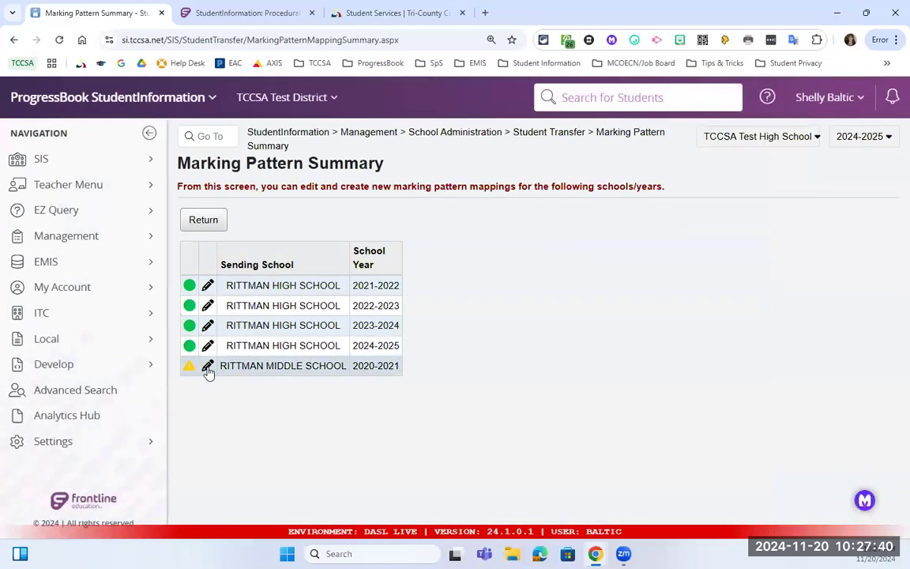
In Rittman Middle School's 2020-2021 mapping, set ALYR Final to ALYR with term FIN and save.
{"action": "left_click", "coordinate": [208, 367]}
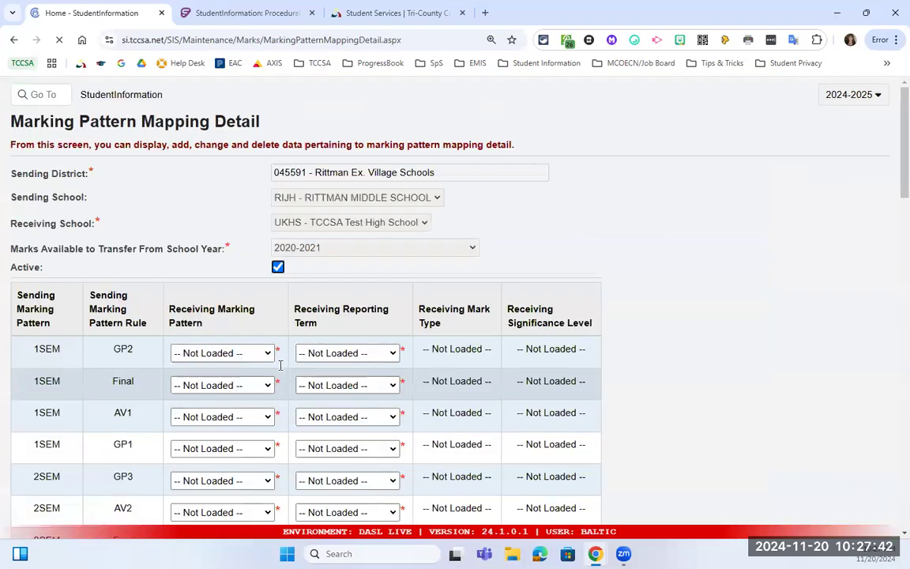
{"action": "scroll", "coordinate": [353, 334], "scroll_direction": "down", "scroll_amount": 2}
{"action": "scroll", "coordinate": [355, 348], "scroll_direction": "down", "scroll_amount": 5}
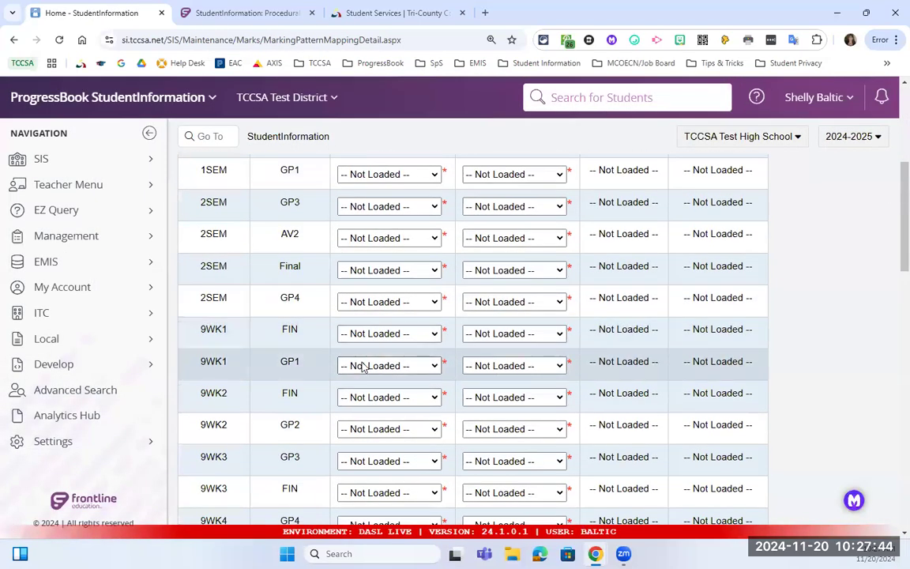
{"action": "left_click", "coordinate": [385, 463]}
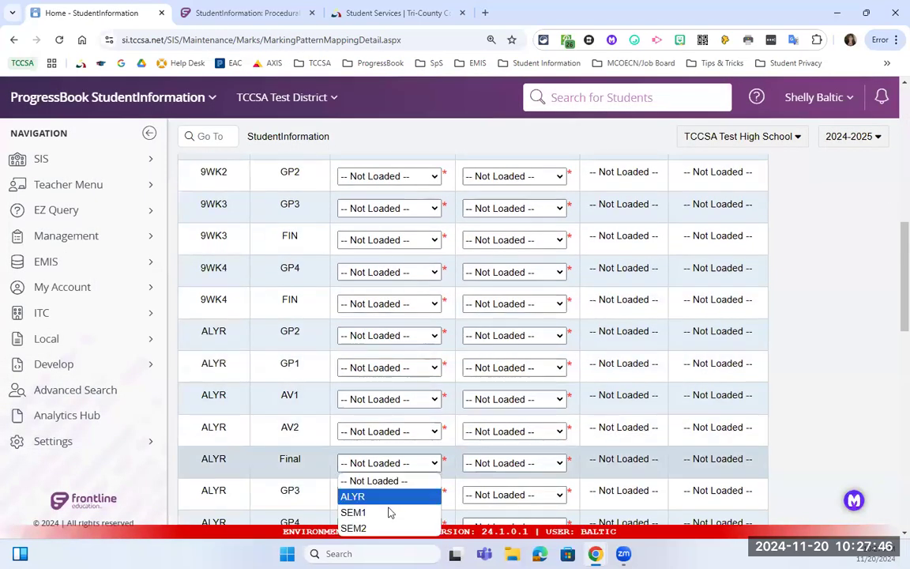
{"action": "left_click", "coordinate": [394, 497]}
{"action": "left_click", "coordinate": [484, 463]}
{"action": "left_click", "coordinate": [477, 443]}
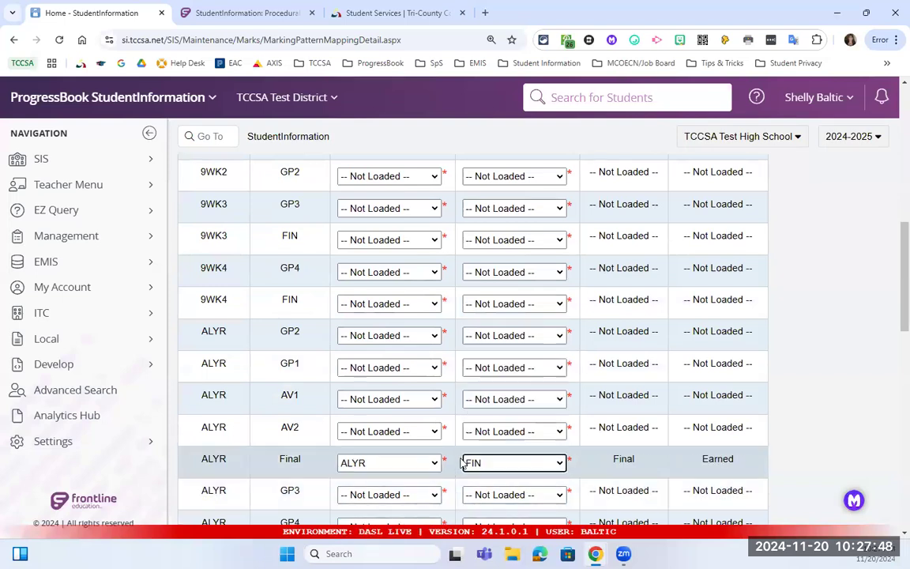
{"action": "scroll", "coordinate": [336, 464], "scroll_direction": "down", "scroll_amount": 10}
{"action": "scroll", "coordinate": [336, 465], "scroll_direction": "down", "scroll_amount": 3}
{"action": "left_click", "coordinate": [198, 510]}
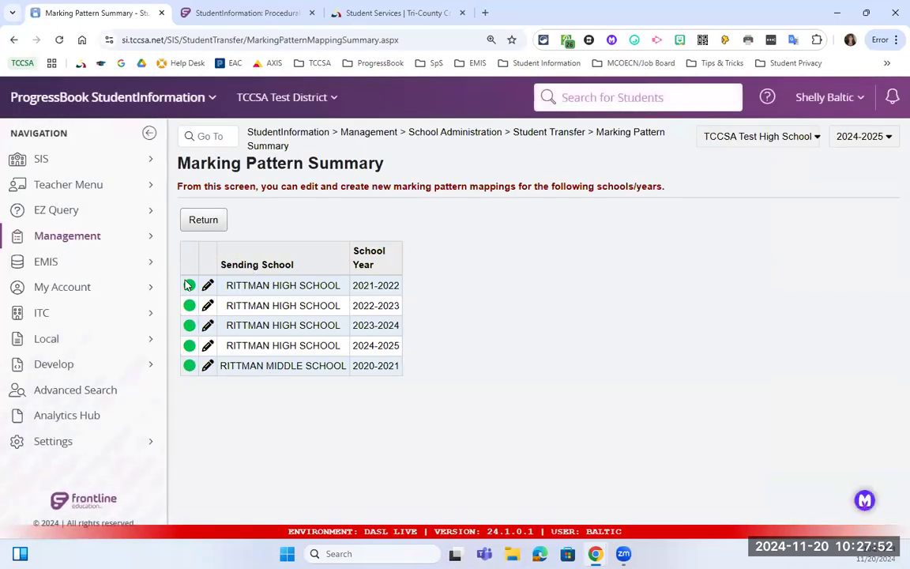
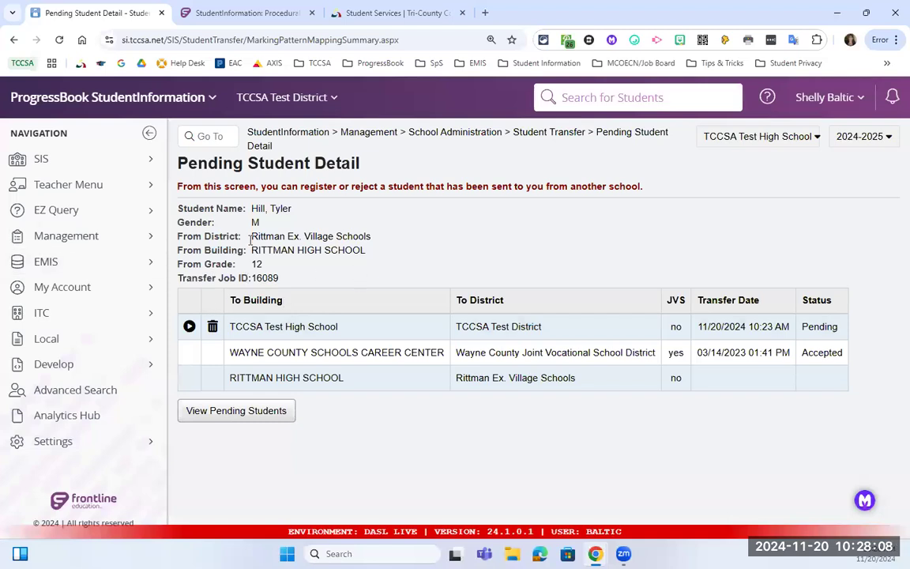
Register the pending TCCSA Test High School transfer, entering grade 12 on the prerequisites.
{"action": "left_click", "coordinate": [189, 327]}
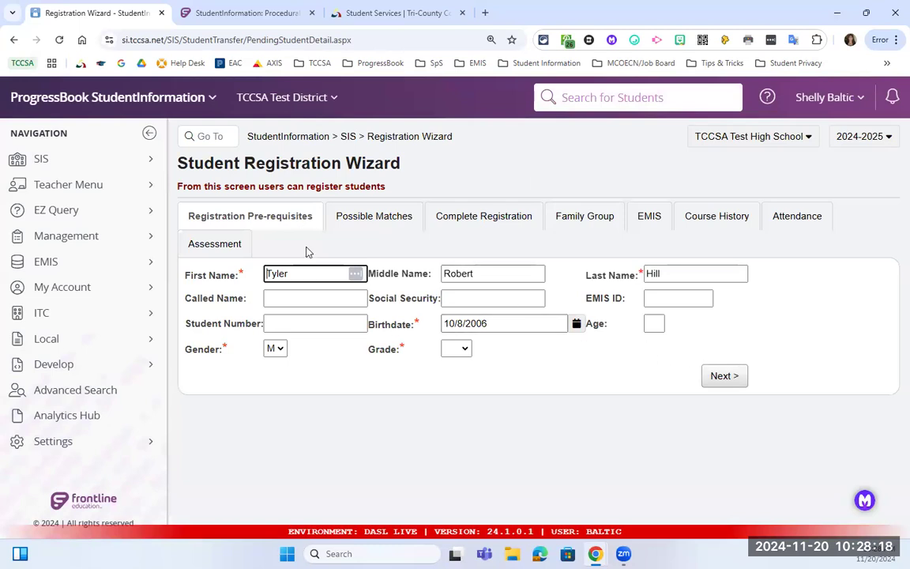
{"action": "left_click", "coordinate": [723, 375]}
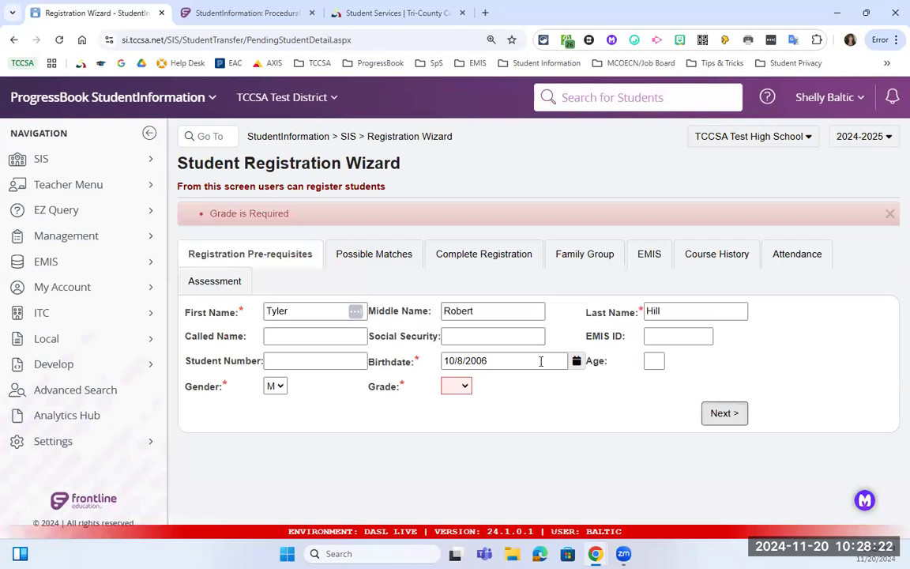
{"action": "left_click", "coordinate": [461, 387]}
{"action": "left_click", "coordinate": [463, 483]}
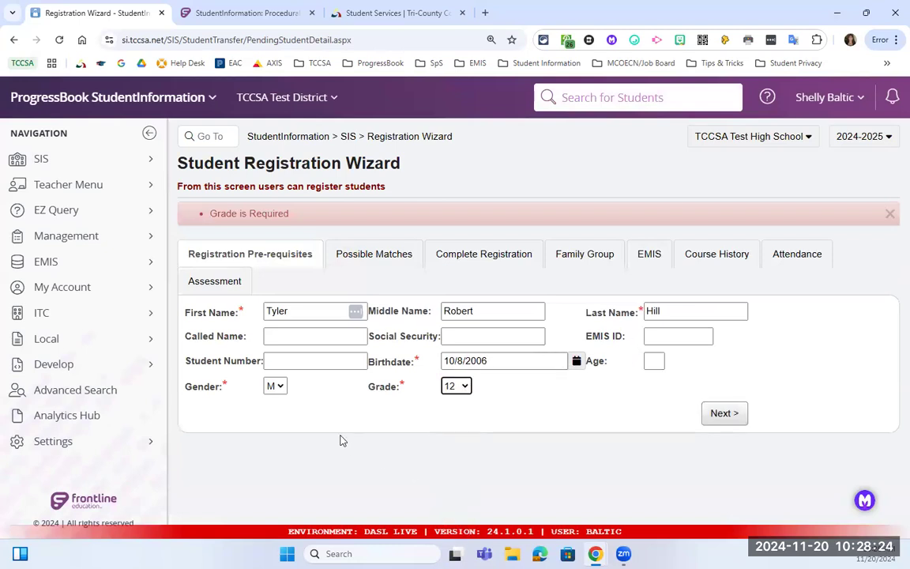
{"action": "left_click", "coordinate": [721, 414]}
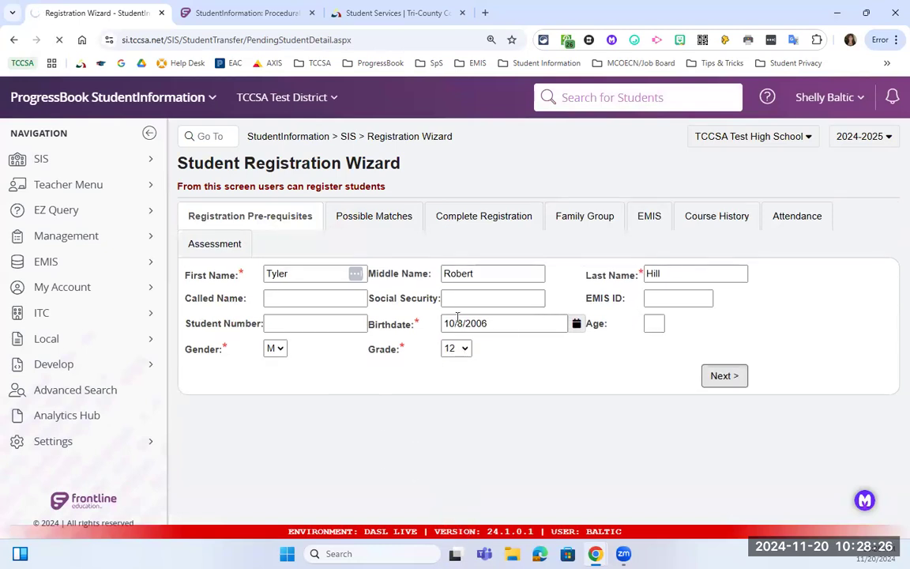
Under Transfer Options, select 'I want to ...' so course history, attendance and assessments are all checked.
{"action": "scroll", "coordinate": [456, 292], "scroll_direction": "down", "scroll_amount": 1}
{"action": "scroll", "coordinate": [458, 283], "scroll_direction": "up", "scroll_amount": 1}
{"action": "scroll", "coordinate": [458, 283], "scroll_direction": "down", "scroll_amount": 2}
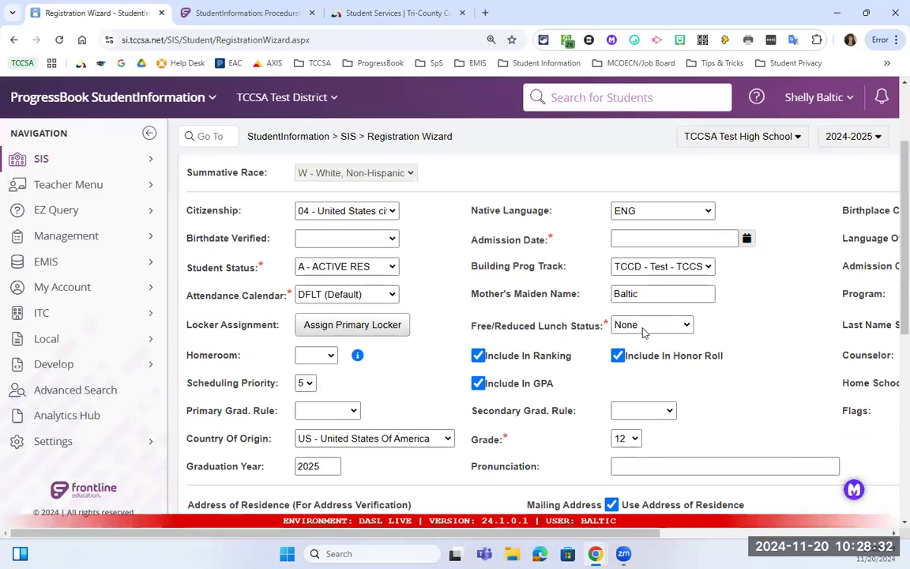
{"action": "scroll", "coordinate": [582, 404], "scroll_direction": "down", "scroll_amount": 1}
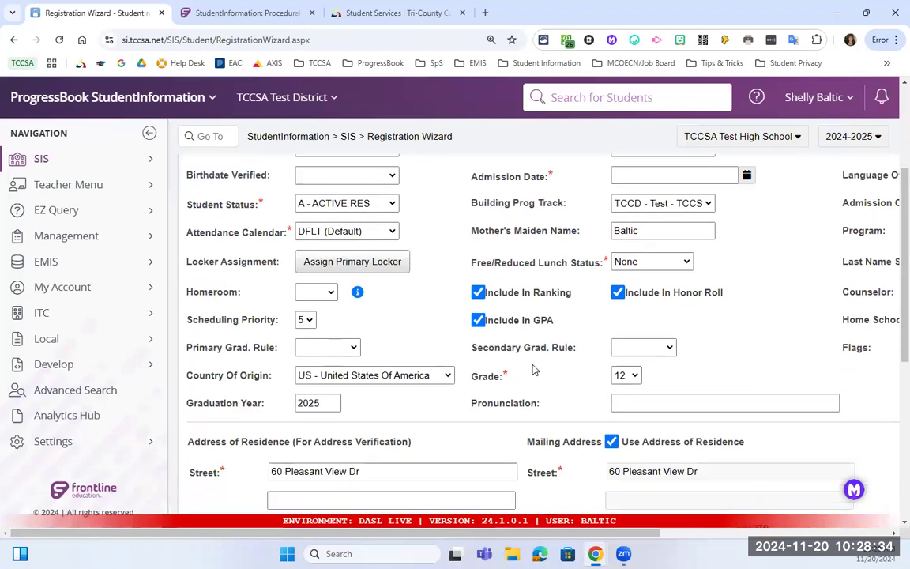
{"action": "scroll", "coordinate": [562, 399], "scroll_direction": "down", "scroll_amount": 6}
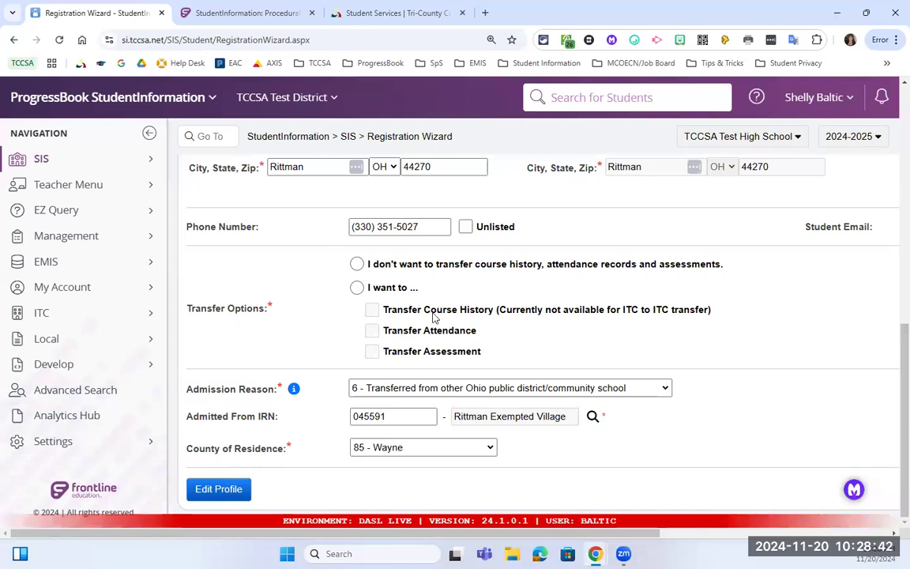
{"action": "scroll", "coordinate": [433, 312], "scroll_direction": "up", "scroll_amount": 4}
{"action": "scroll", "coordinate": [642, 238], "scroll_direction": "up", "scroll_amount": 2}
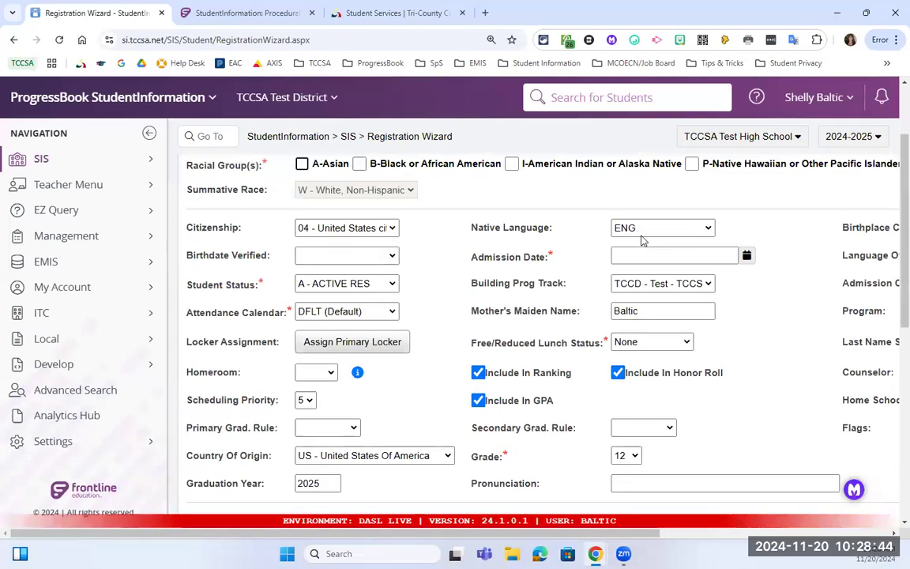
{"action": "scroll", "coordinate": [587, 321], "scroll_direction": "down", "scroll_amount": 4}
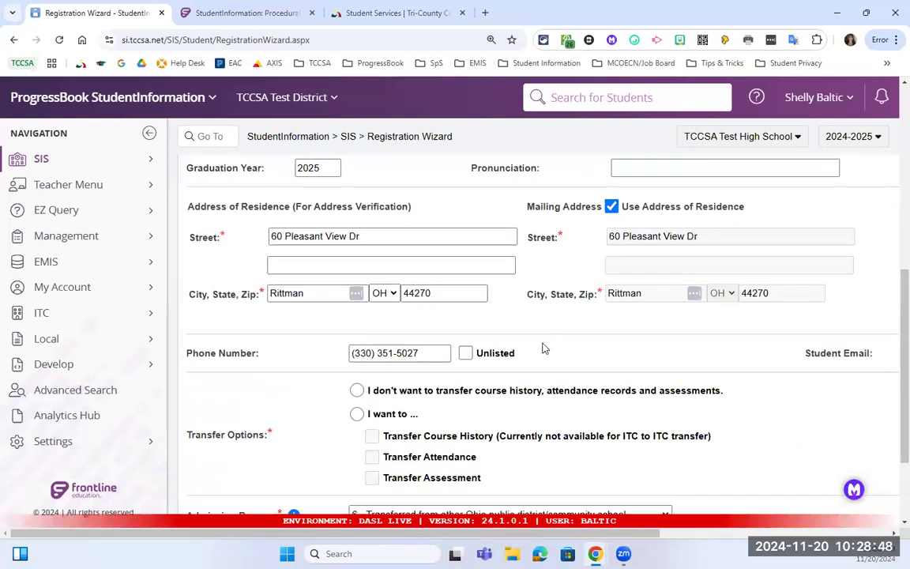
{"action": "left_click_drag", "start_coordinate": [188, 435], "coordinate": [272, 436]}
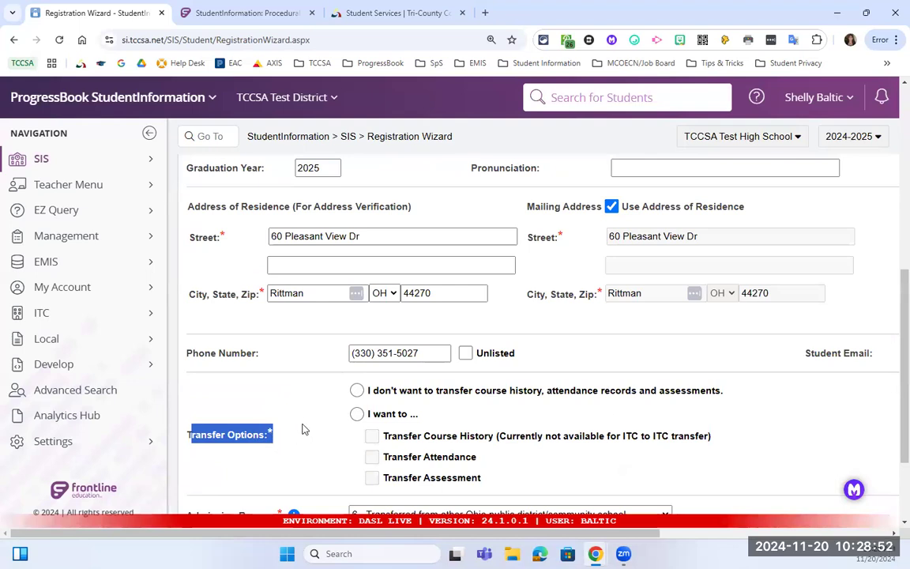
{"action": "left_click", "coordinate": [357, 414]}
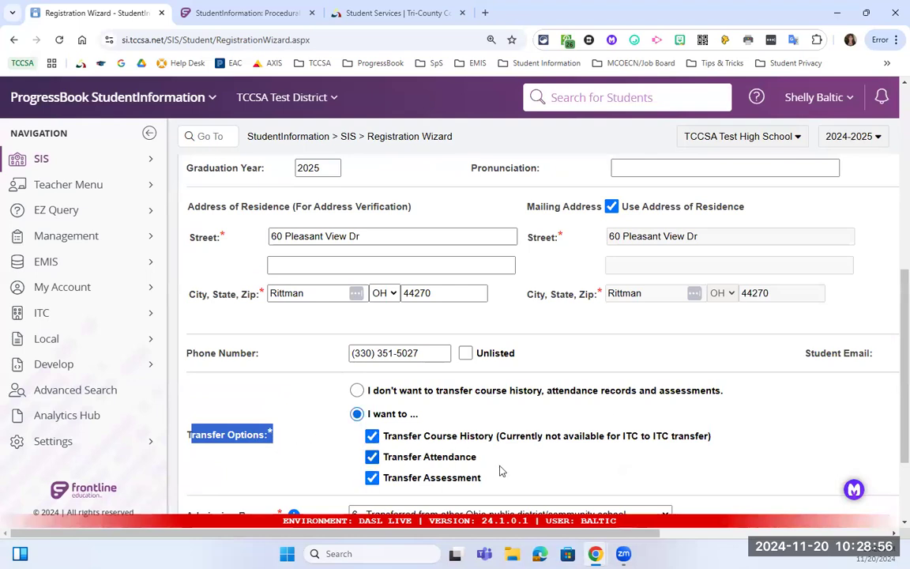
{"action": "scroll", "coordinate": [477, 470], "scroll_direction": "down", "scroll_amount": 1}
{"action": "scroll", "coordinate": [476, 470], "scroll_direction": "up", "scroll_amount": 4}
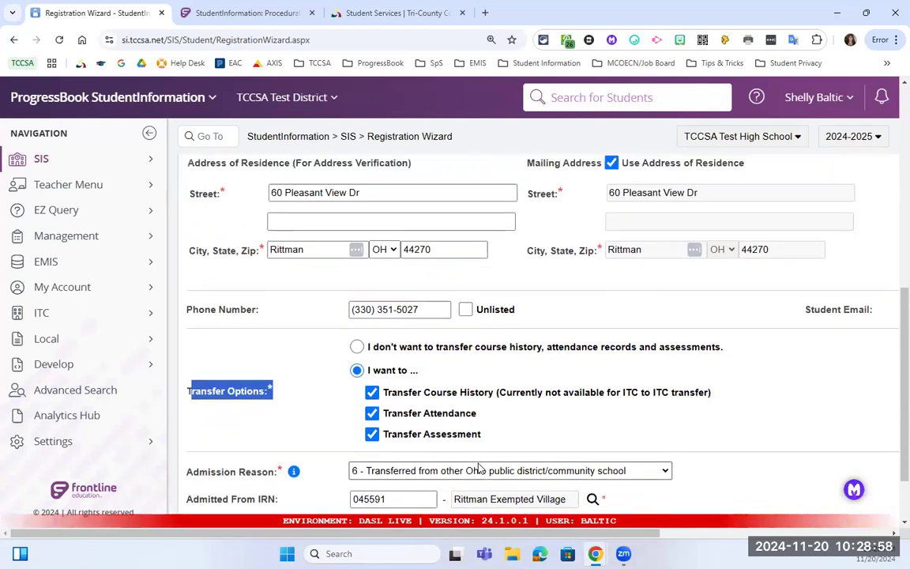
{"action": "scroll", "coordinate": [476, 469], "scroll_direction": "up", "scroll_amount": 3}
{"action": "scroll", "coordinate": [575, 420], "scroll_direction": "down", "scroll_amount": 1}
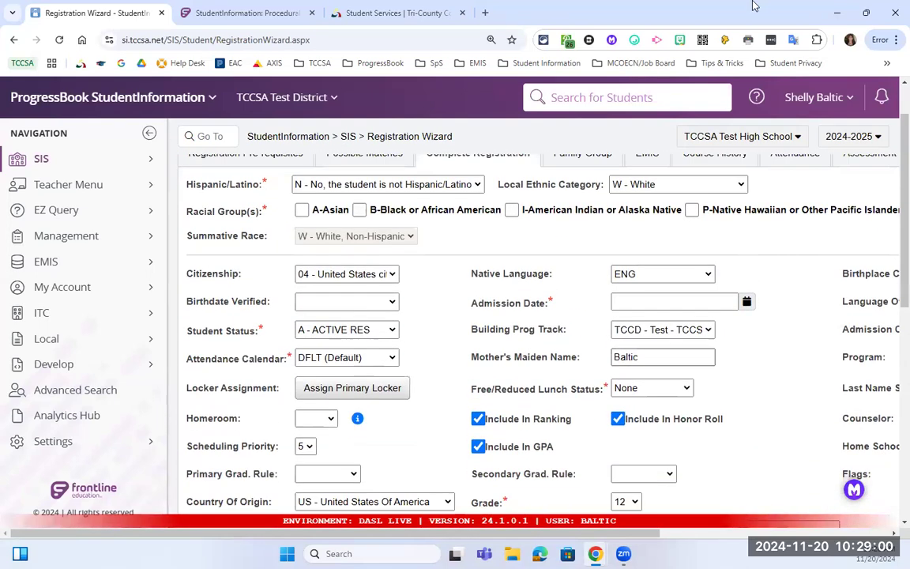
{"action": "scroll", "coordinate": [688, 163], "scroll_direction": "up", "scroll_amount": 1}
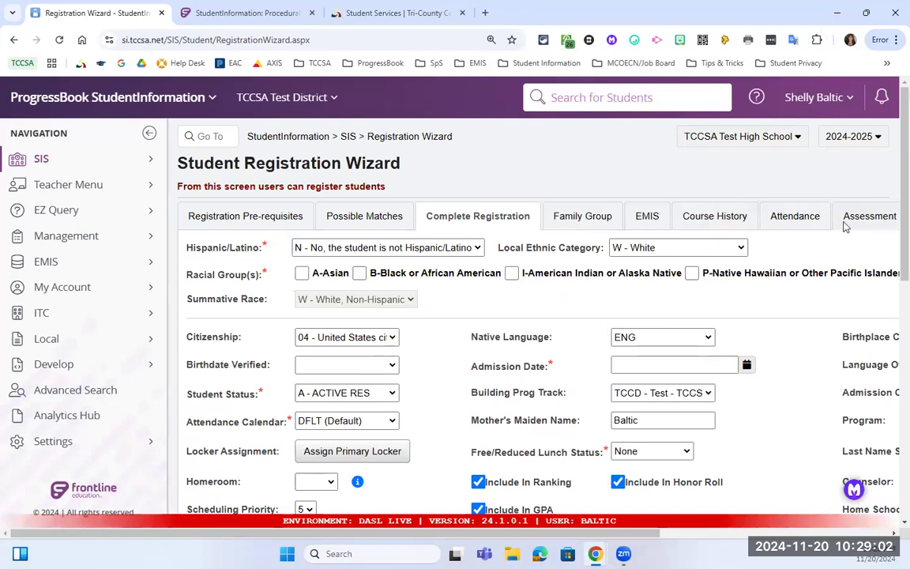
{"action": "scroll", "coordinate": [448, 435], "scroll_direction": "down", "scroll_amount": 8}
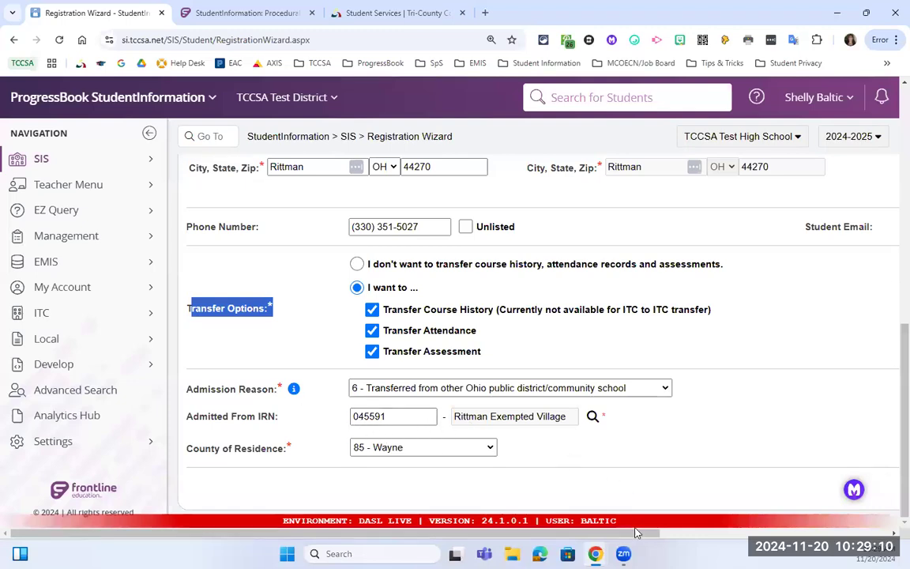
{"action": "left_click_drag", "start_coordinate": [695, 536], "coordinate": [900, 534]}
Set the required Admission Date to 11/20/2024 from the calendar.
{"action": "left_click", "coordinate": [879, 489]}
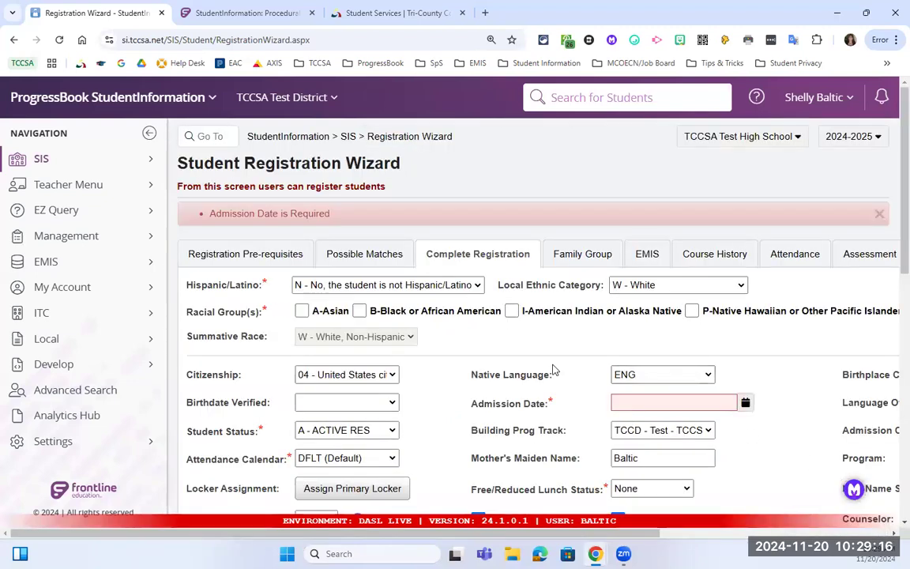
{"action": "left_click", "coordinate": [650, 405]}
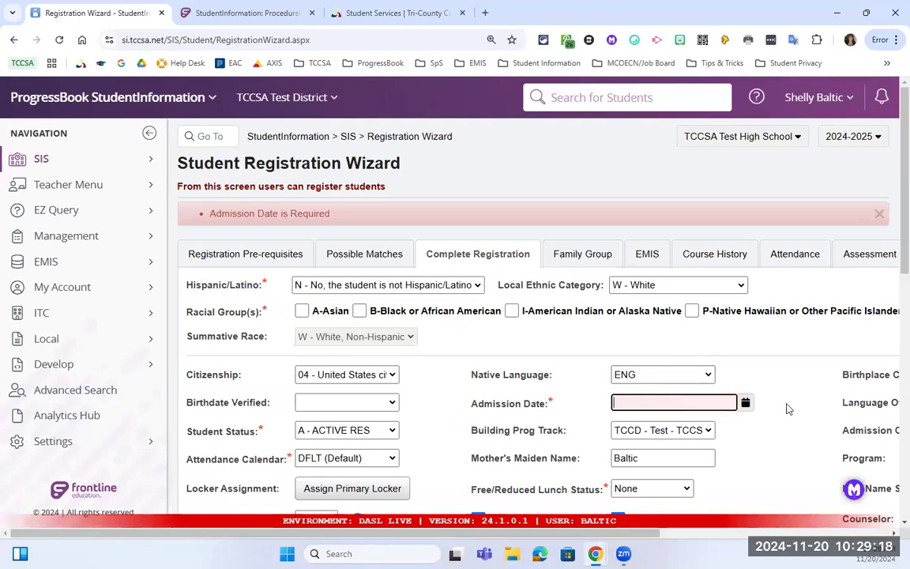
{"action": "left_click", "coordinate": [745, 404]}
{"action": "left_click", "coordinate": [702, 356]}
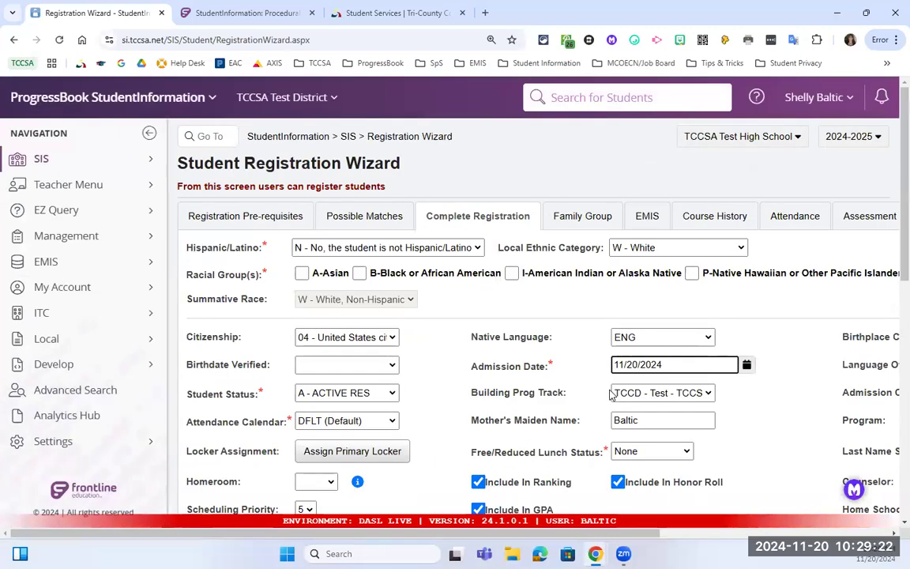
Submit the registration details with the new admission date.
{"action": "scroll", "coordinate": [562, 375], "scroll_direction": "down", "scroll_amount": 1}
{"action": "scroll", "coordinate": [564, 374], "scroll_direction": "down", "scroll_amount": 2}
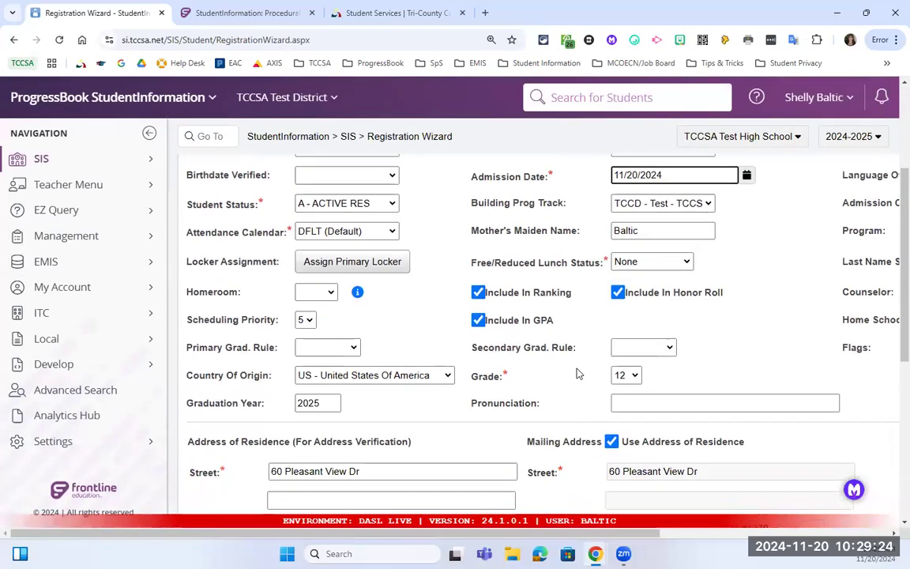
{"action": "scroll", "coordinate": [628, 373], "scroll_direction": "down", "scroll_amount": 1}
{"action": "scroll", "coordinate": [640, 385], "scroll_direction": "down", "scroll_amount": 4}
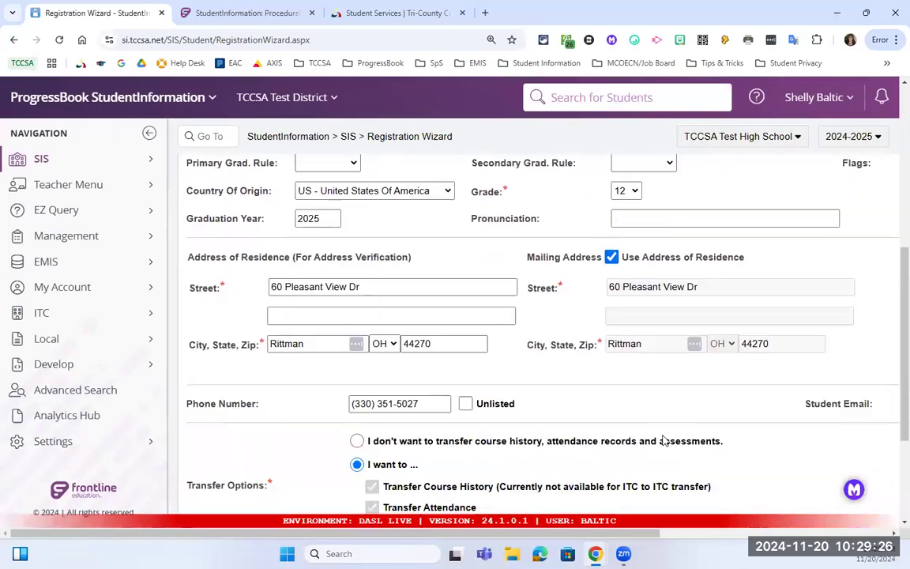
{"action": "left_click_drag", "start_coordinate": [642, 534], "coordinate": [877, 534]}
{"action": "left_click", "coordinate": [883, 494]}
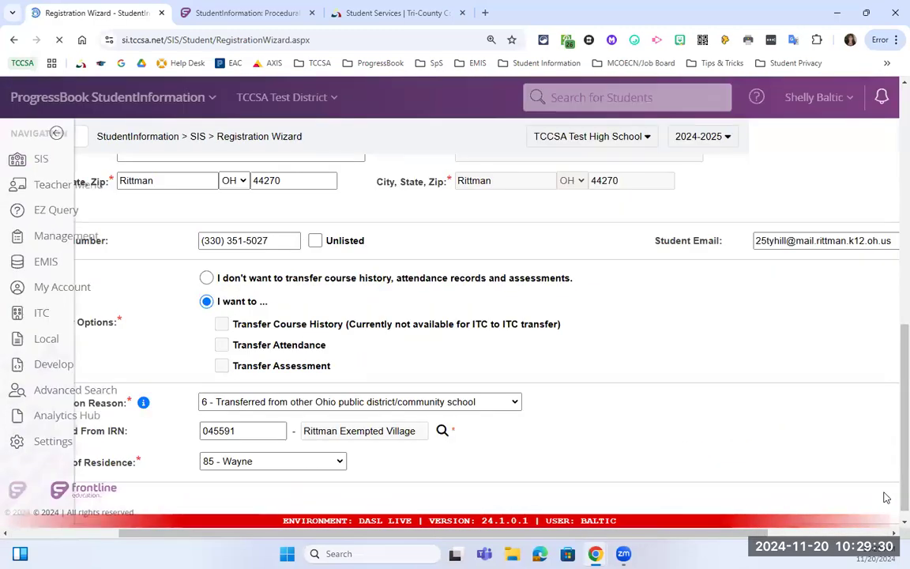
Re-select all three transfer options and submit the registration details again.
{"action": "scroll", "coordinate": [599, 384], "scroll_direction": "up", "scroll_amount": 7}
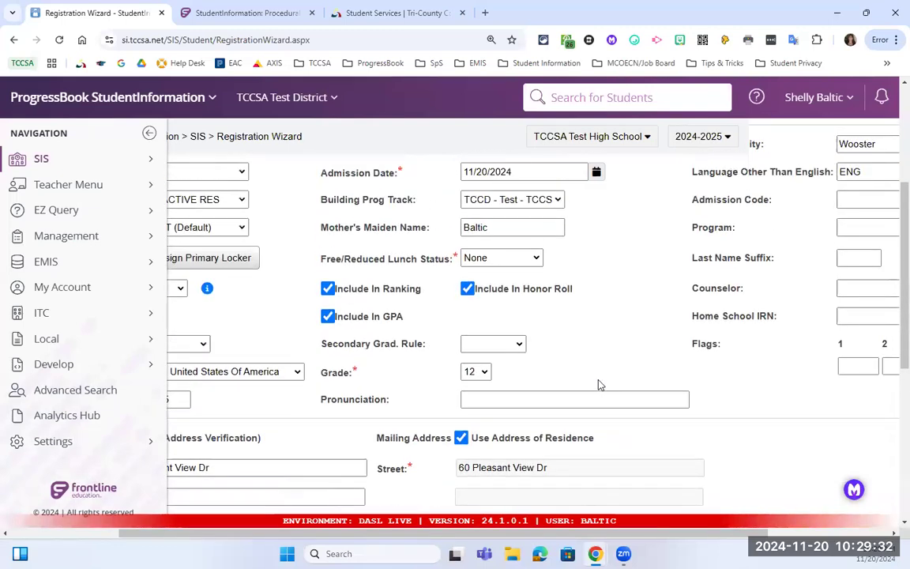
{"action": "left_click_drag", "start_coordinate": [539, 533], "coordinate": [413, 490]}
{"action": "scroll", "coordinate": [412, 490], "scroll_direction": "down", "scroll_amount": 8}
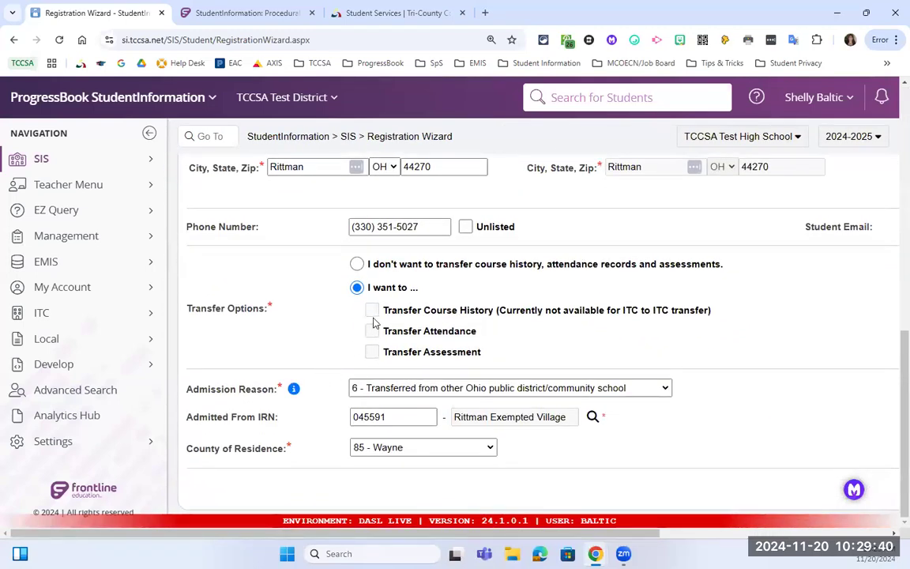
{"action": "left_click", "coordinate": [357, 288]}
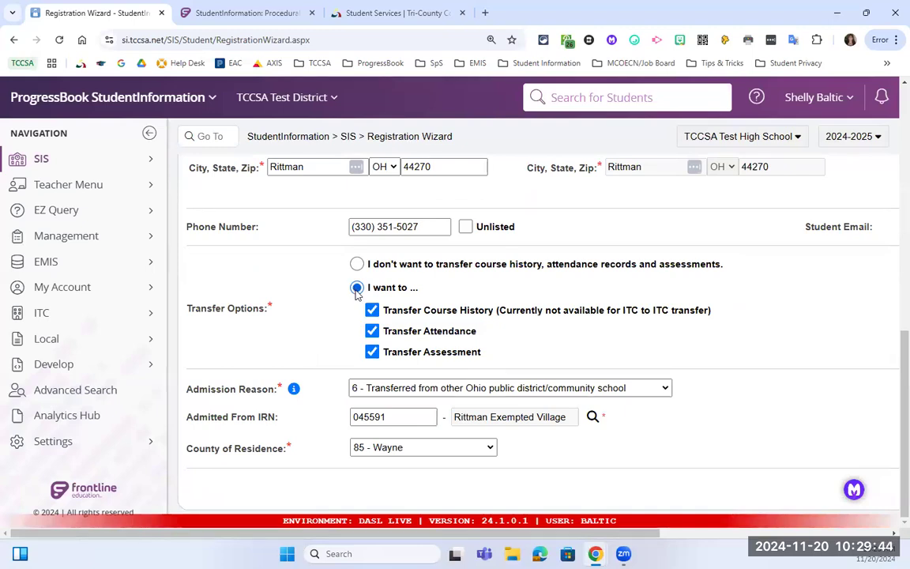
{"action": "left_click_drag", "start_coordinate": [655, 536], "coordinate": [883, 537]}
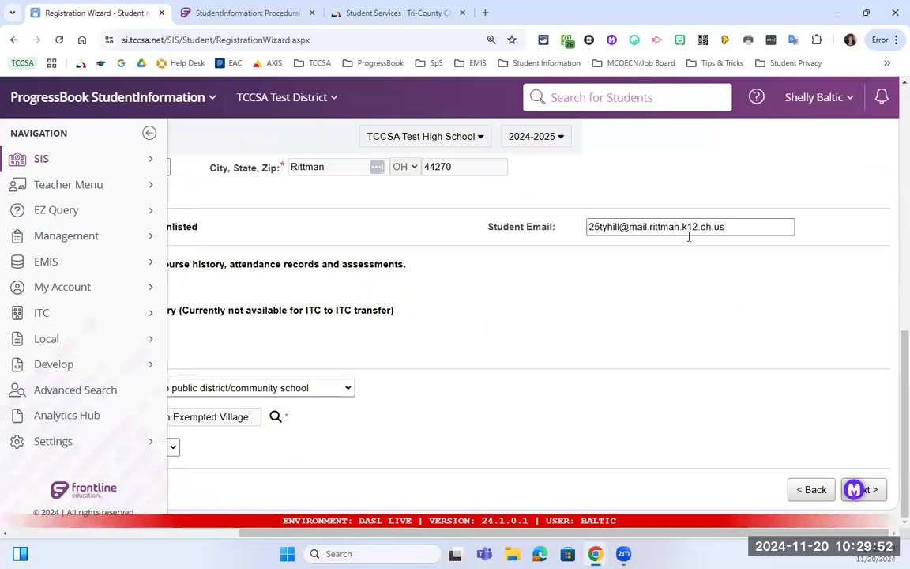
{"action": "left_click", "coordinate": [875, 493]}
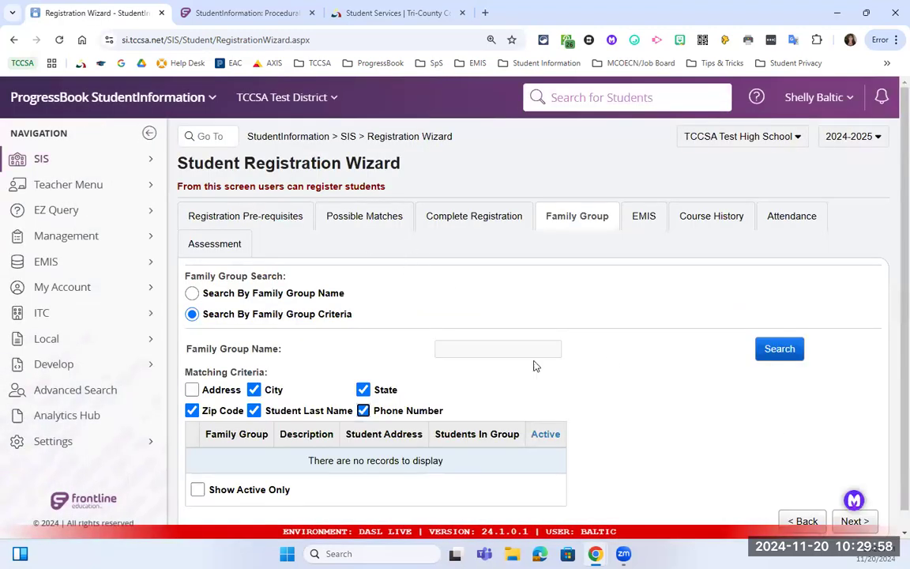
Advance the wizard past Family Group and EMIS to the Course History step.
{"action": "scroll", "coordinate": [420, 298], "scroll_direction": "down", "scroll_amount": 1}
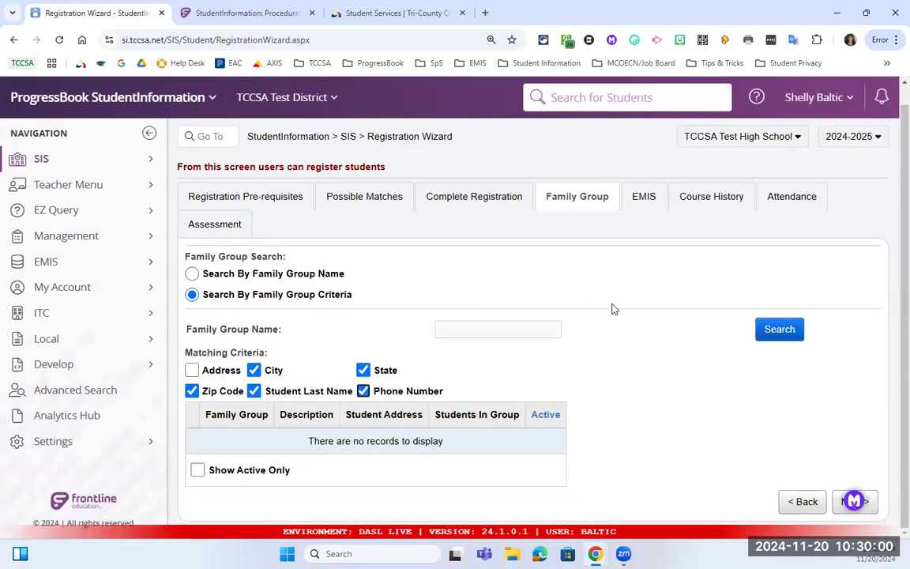
{"action": "left_click", "coordinate": [869, 506]}
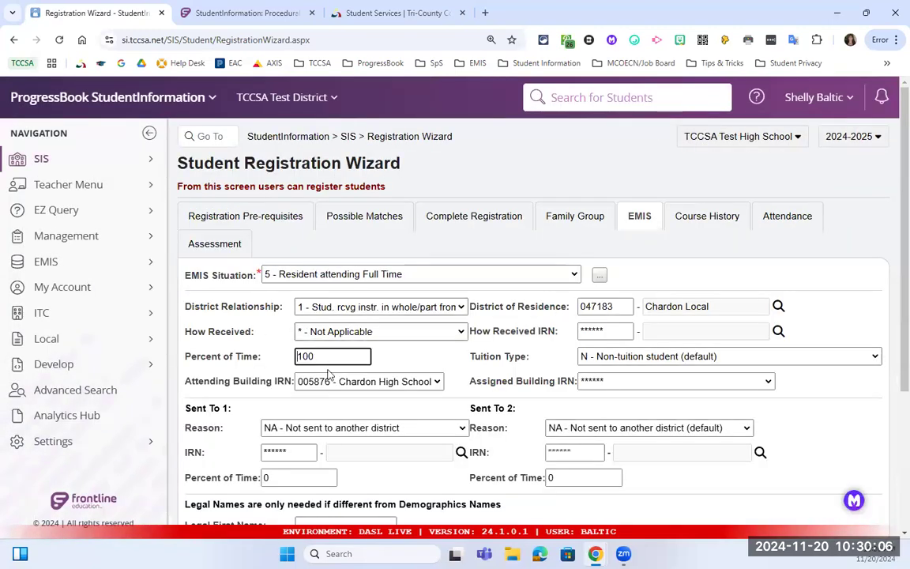
{"action": "scroll", "coordinate": [352, 381], "scroll_direction": "down", "scroll_amount": 1}
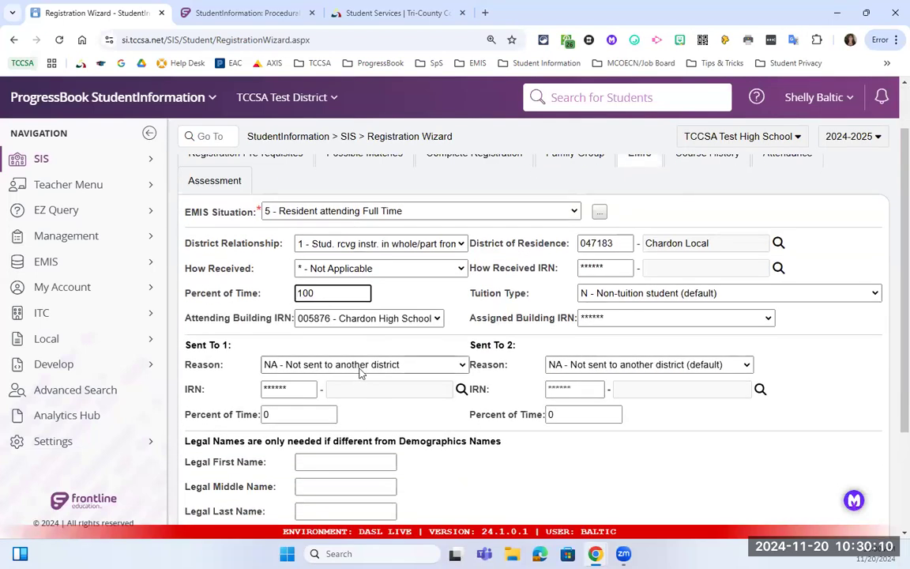
{"action": "scroll", "coordinate": [461, 366], "scroll_direction": "down", "scroll_amount": 2}
{"action": "scroll", "coordinate": [691, 463], "scroll_direction": "down", "scroll_amount": 1}
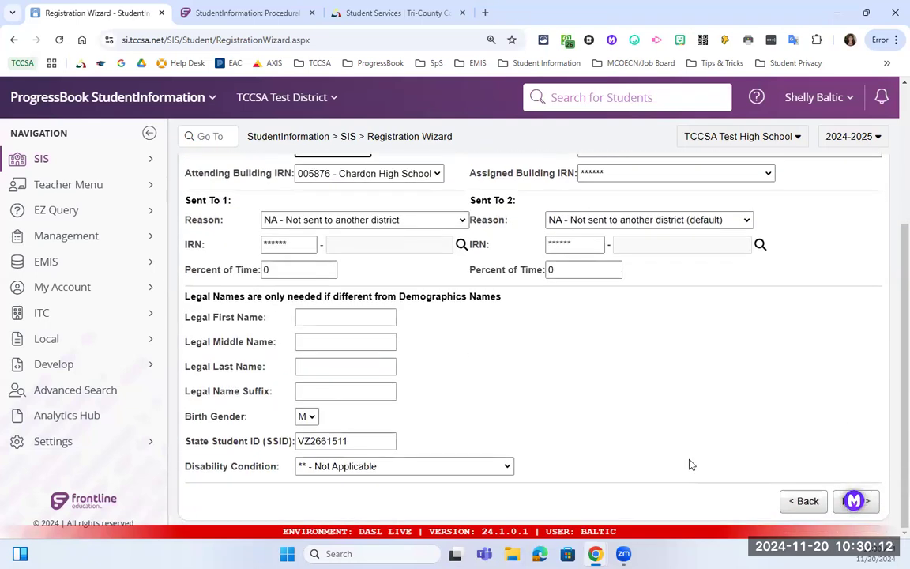
{"action": "scroll", "coordinate": [797, 426], "scroll_direction": "up", "scroll_amount": 3}
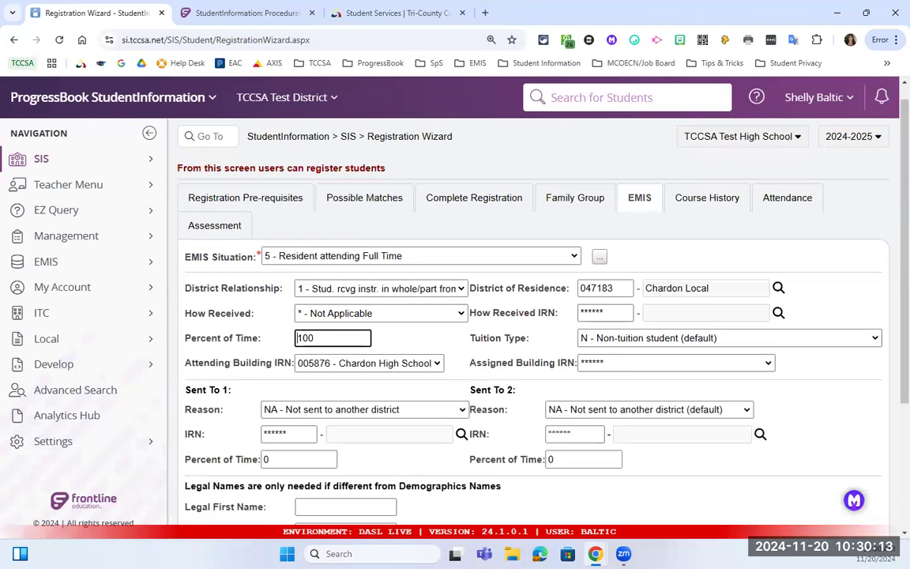
{"action": "scroll", "coordinate": [791, 458], "scroll_direction": "down", "scroll_amount": 3}
{"action": "left_click", "coordinate": [874, 507]}
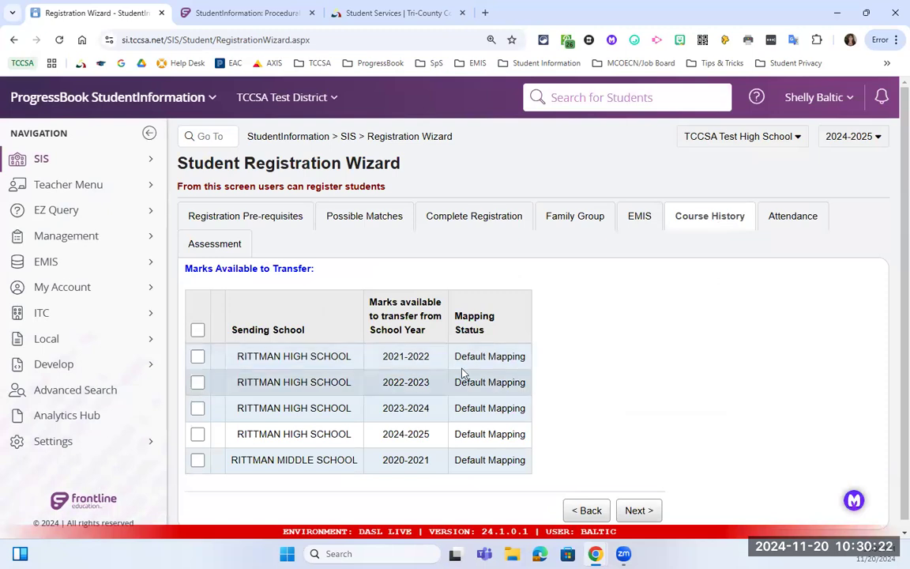
Select all five sets of marks for transfer.
{"action": "left_click", "coordinate": [198, 330]}
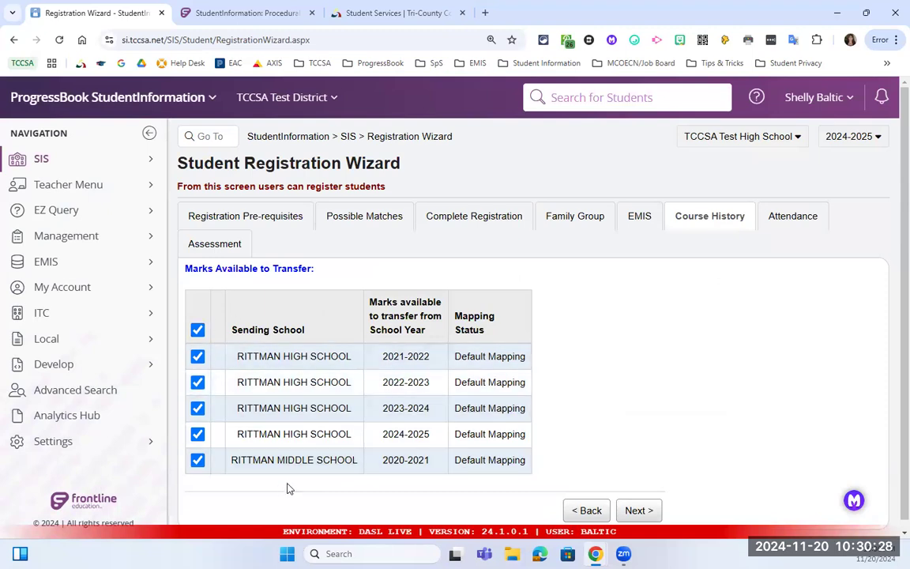
{"action": "left_click_drag", "start_coordinate": [282, 460], "coordinate": [345, 459]}
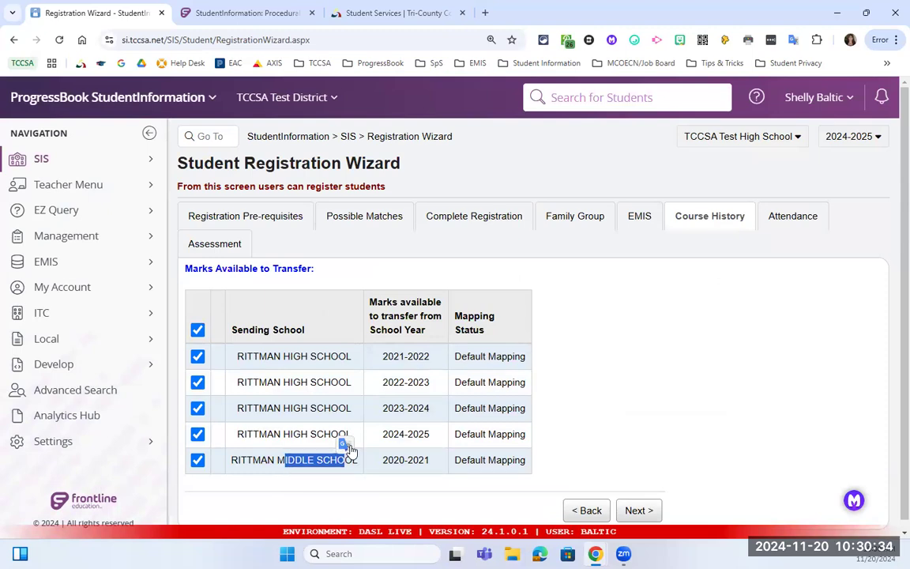
{"action": "left_click", "coordinate": [646, 514]}
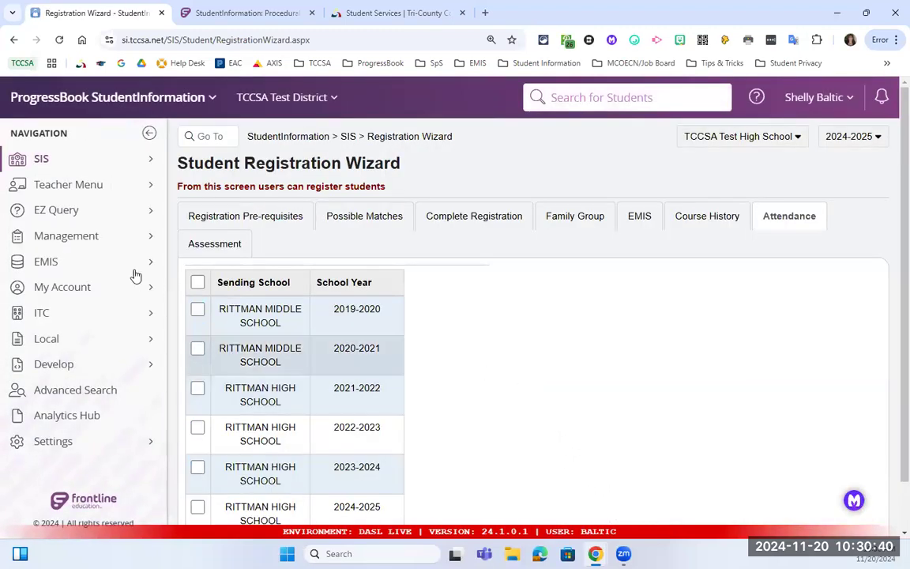
Tick the four Rittman High School attendance years, 2021-2022 through 2024-2025.
{"action": "scroll", "coordinate": [288, 345], "scroll_direction": "down", "scroll_amount": 2}
{"action": "left_click", "coordinate": [198, 333]}
{"action": "left_click", "coordinate": [197, 372]}
{"action": "left_click", "coordinate": [198, 412]}
{"action": "left_click", "coordinate": [198, 452]}
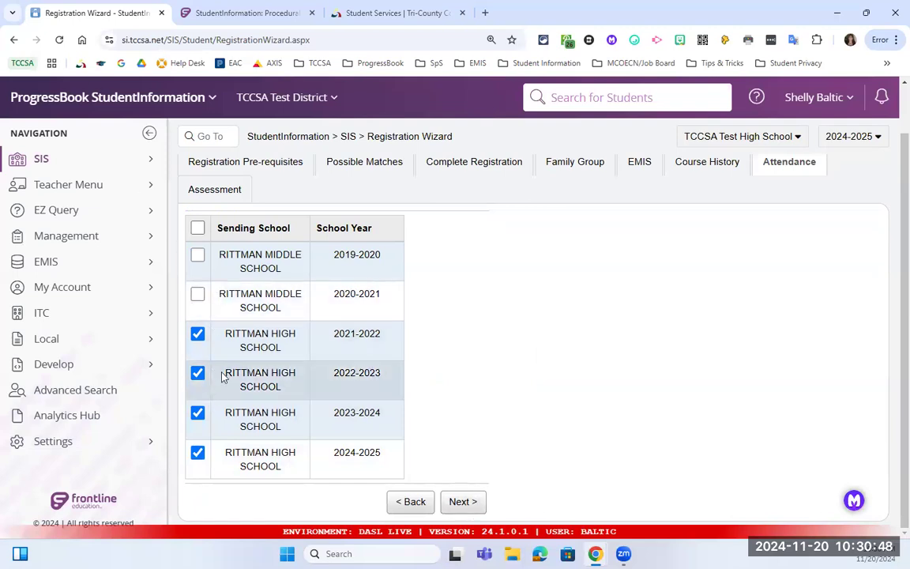
{"action": "scroll", "coordinate": [218, 347], "scroll_direction": "up", "scroll_amount": 1}
{"action": "scroll", "coordinate": [288, 382], "scroll_direction": "down", "scroll_amount": 1}
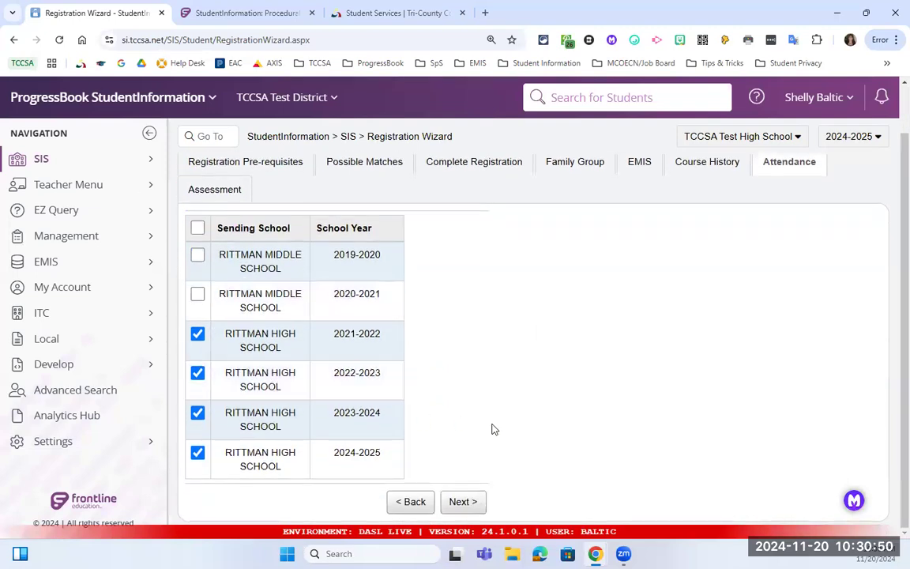
{"action": "left_click", "coordinate": [458, 504]}
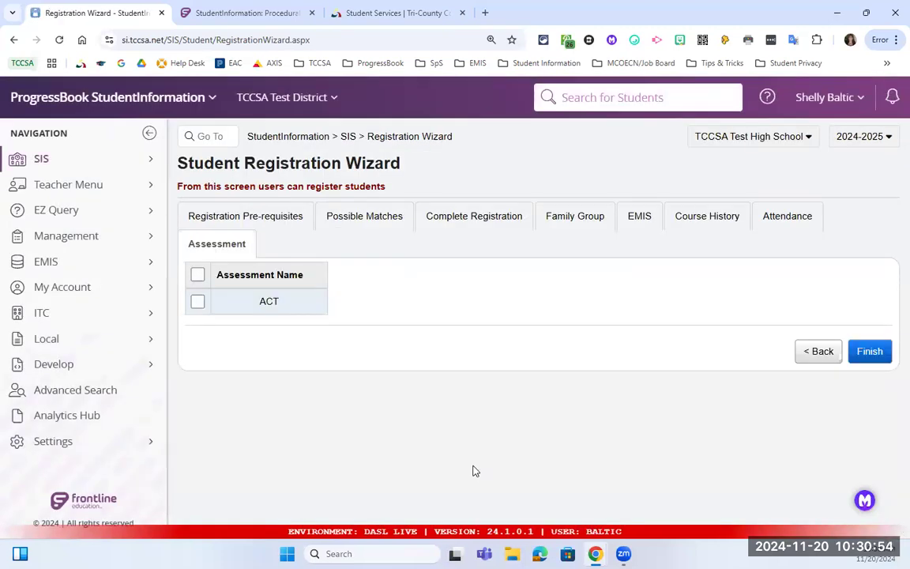
Include ACT, finish and confirm the registration, then review the 30 course-area warnings.
{"action": "left_click", "coordinate": [197, 276]}
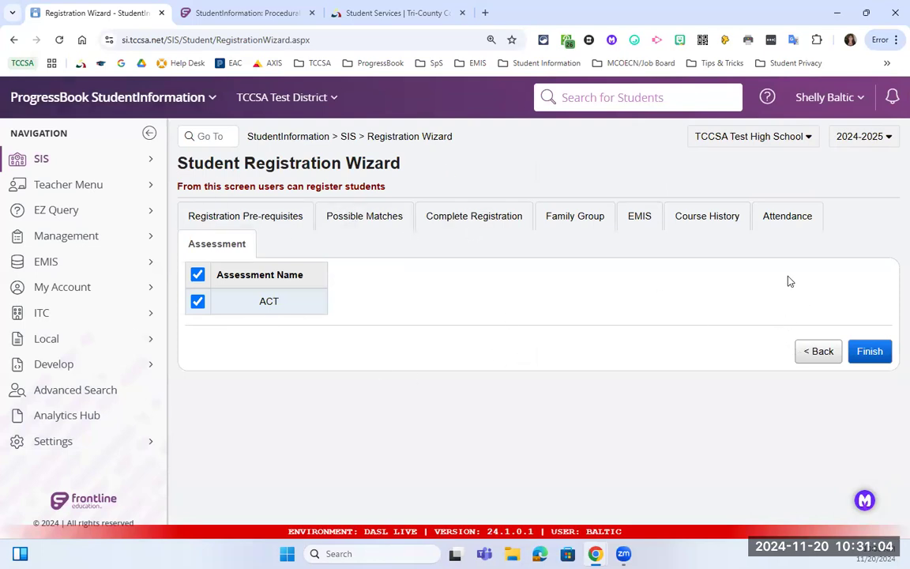
{"action": "left_click", "coordinate": [872, 353]}
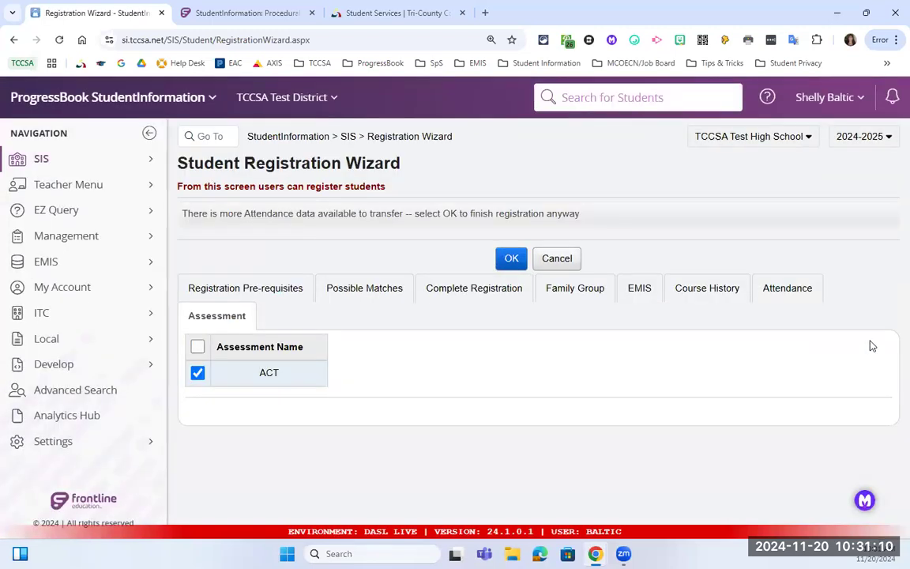
{"action": "left_click", "coordinate": [508, 263]}
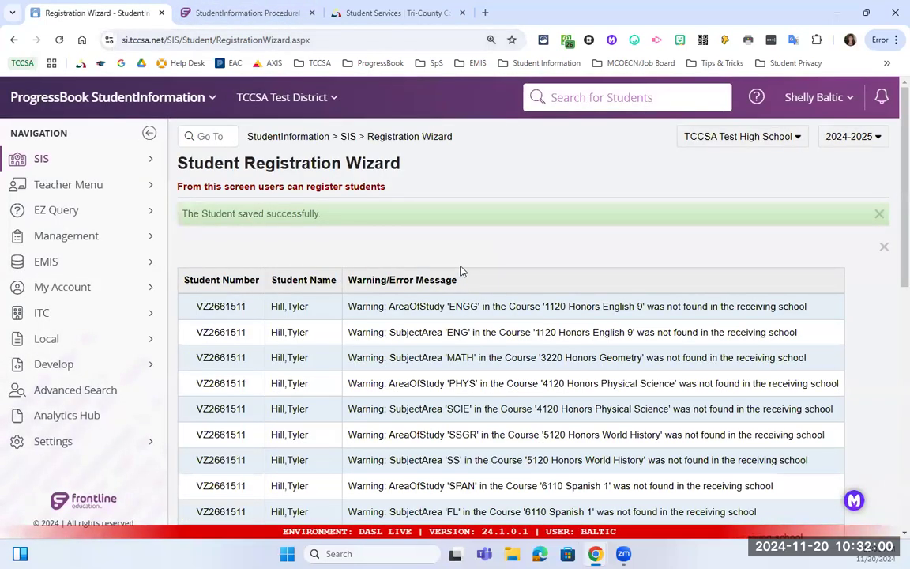
{"action": "scroll", "coordinate": [462, 268], "scroll_direction": "down", "scroll_amount": 4}
{"action": "scroll", "coordinate": [461, 257], "scroll_direction": "down", "scroll_amount": 8}
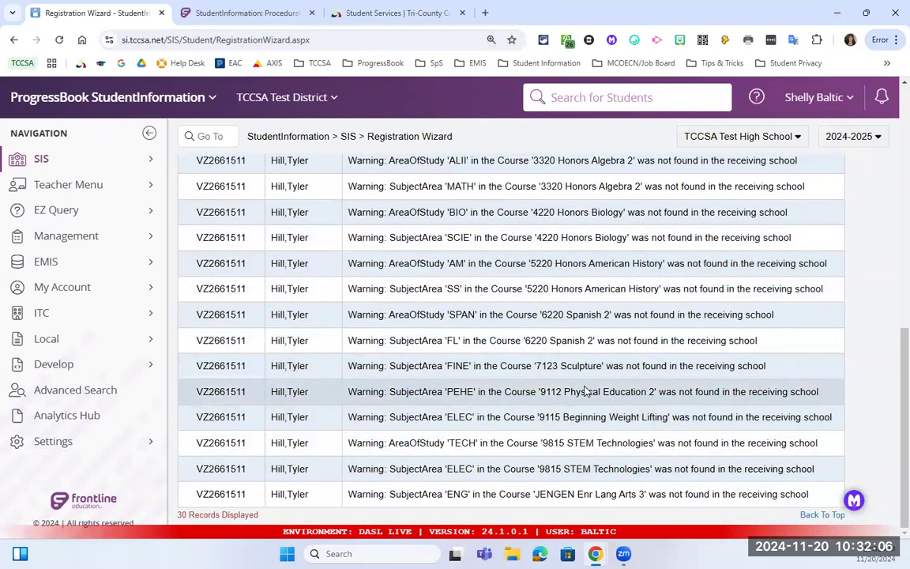
{"action": "scroll", "coordinate": [585, 390], "scroll_direction": "up", "scroll_amount": 12}
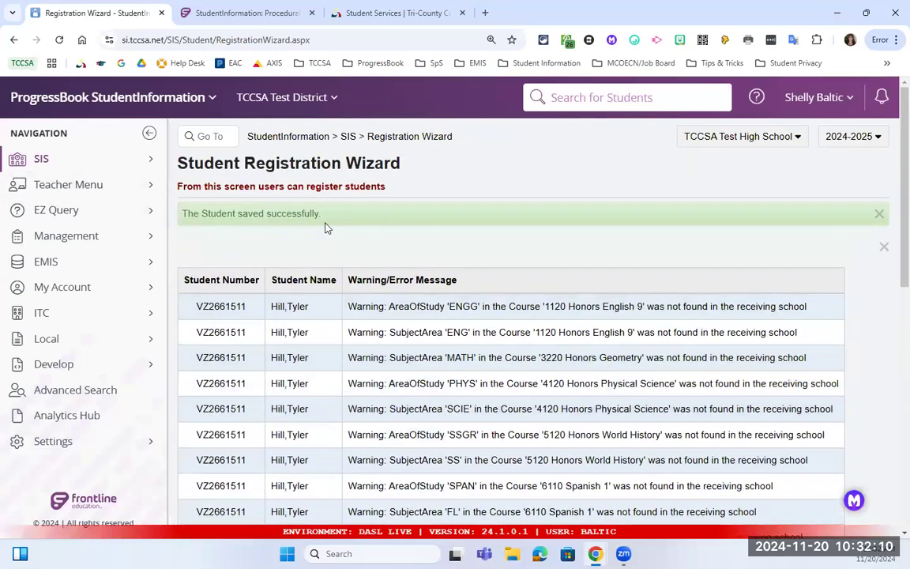
Search for the new student by last name, open their record, and open the Student menu.
{"action": "left_click", "coordinate": [591, 96]}
{"action": "type", "text": "hill"}
{"action": "key", "text": "Return"}
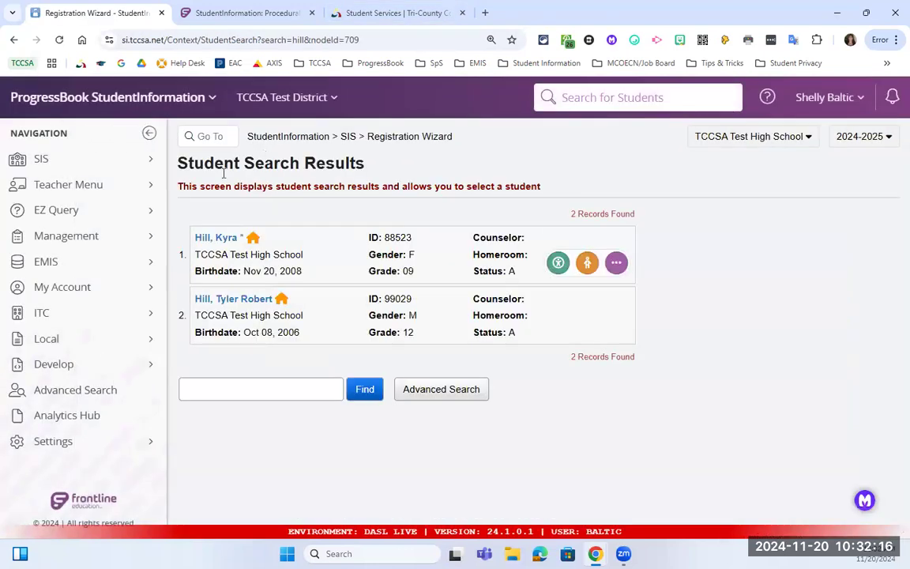
{"action": "left_click", "coordinate": [239, 300]}
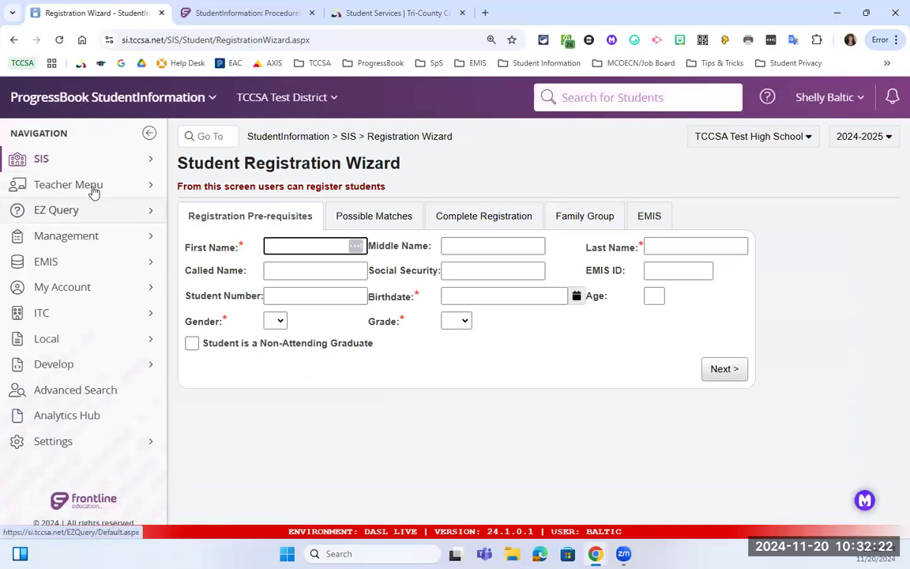
{"action": "mouse_move", "coordinate": [119, 159]}
{"action": "mouse_move", "coordinate": [237, 382]}
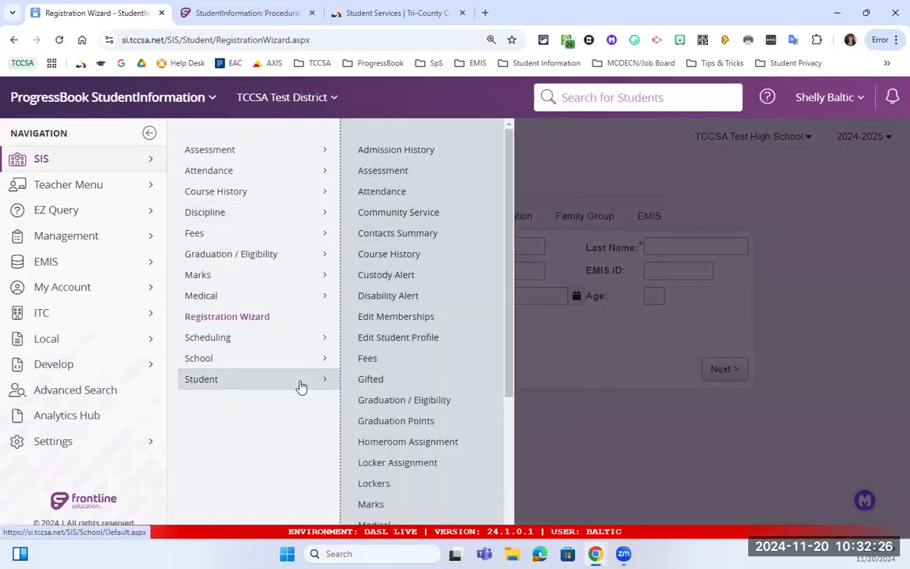
{"action": "left_click", "coordinate": [220, 382]}
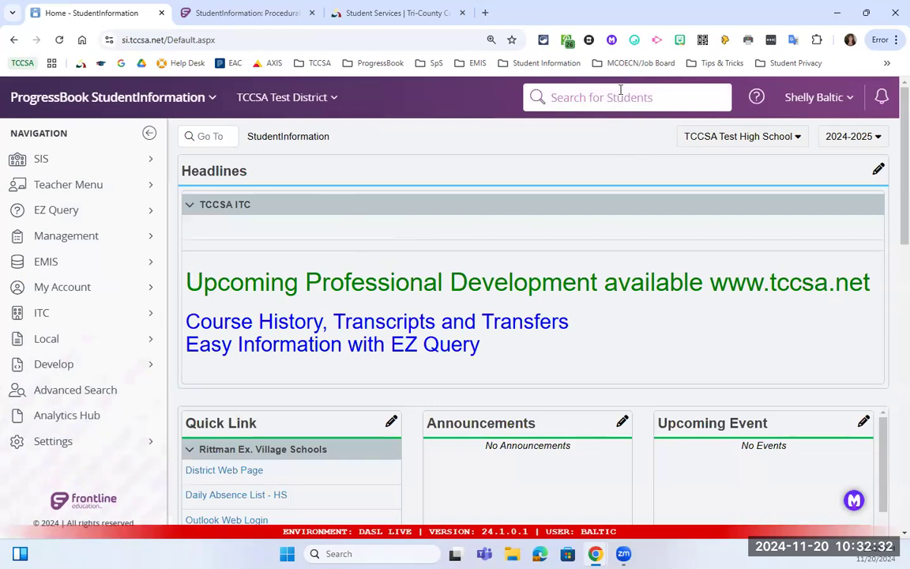
Find the student again and review their General details on Edit This Student's Profile.
{"action": "type", "text": "hi"}
{"action": "key", "text": "Return"}
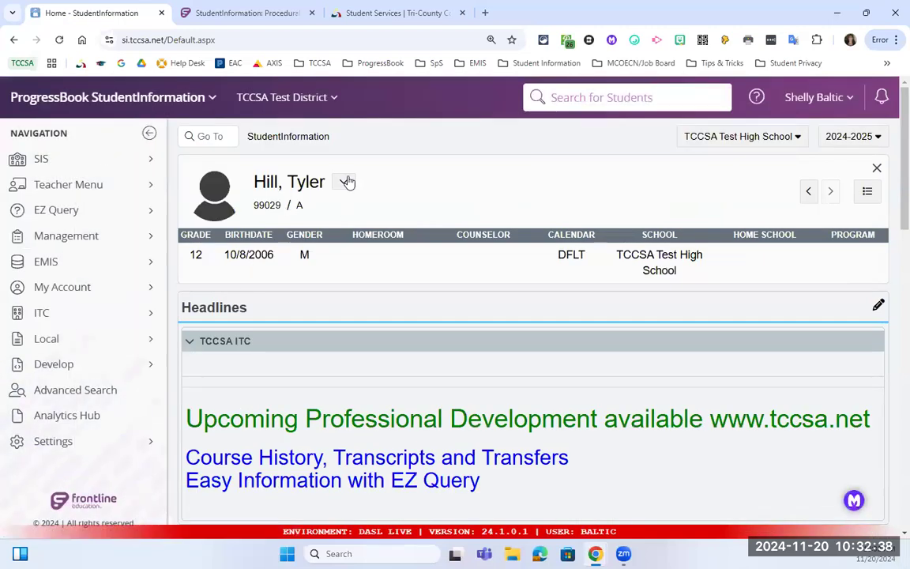
{"action": "left_click", "coordinate": [344, 182]}
{"action": "left_click", "coordinate": [386, 222]}
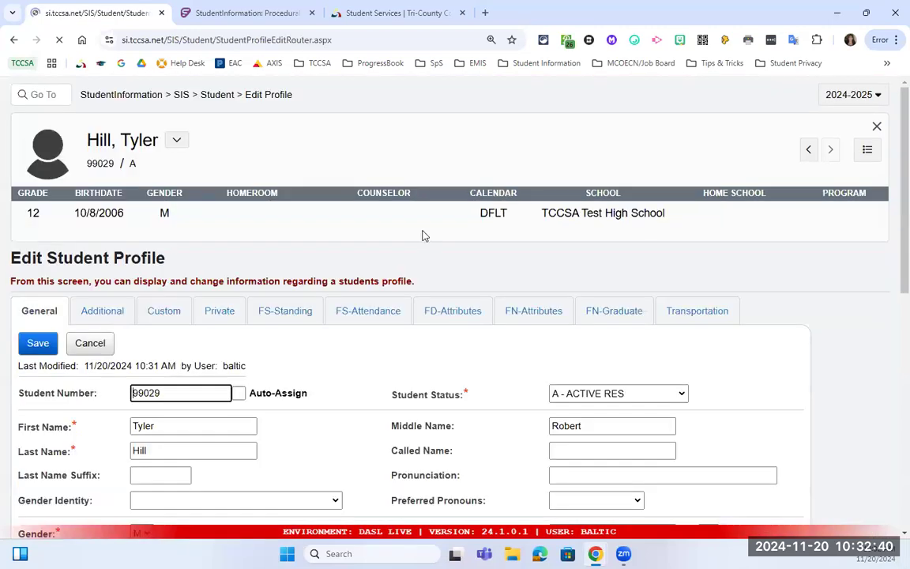
{"action": "scroll", "coordinate": [426, 243], "scroll_direction": "down", "scroll_amount": 3}
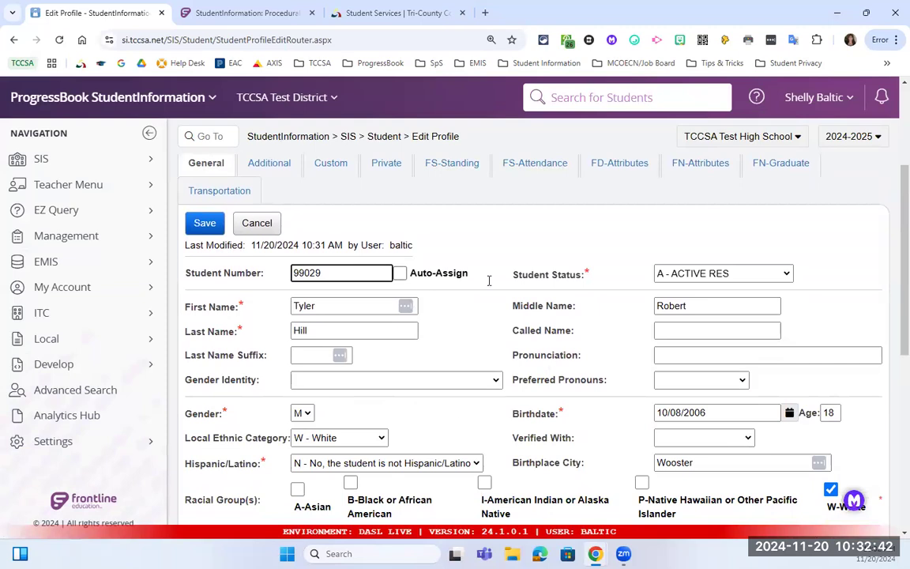
{"action": "scroll", "coordinate": [441, 324], "scroll_direction": "down", "scroll_amount": 2}
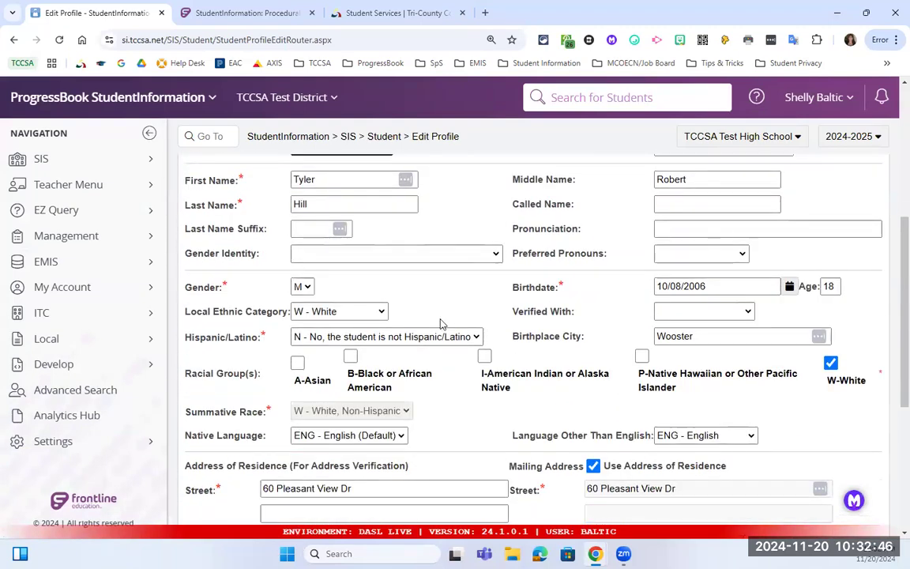
{"action": "left_click", "coordinate": [384, 136]}
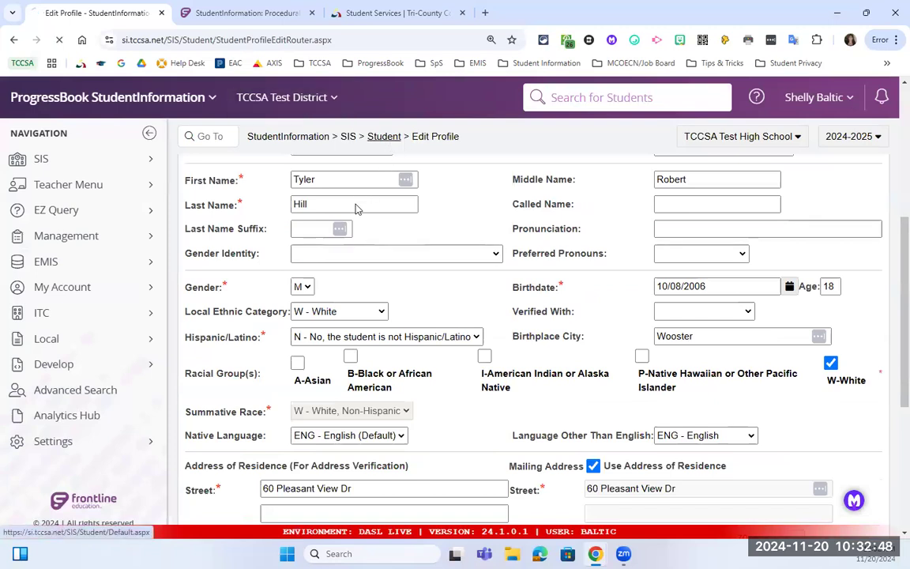
Open Student Course History and review the transferred Final marks totalling 21.25 credits.
{"action": "left_click", "coordinate": [237, 387]}
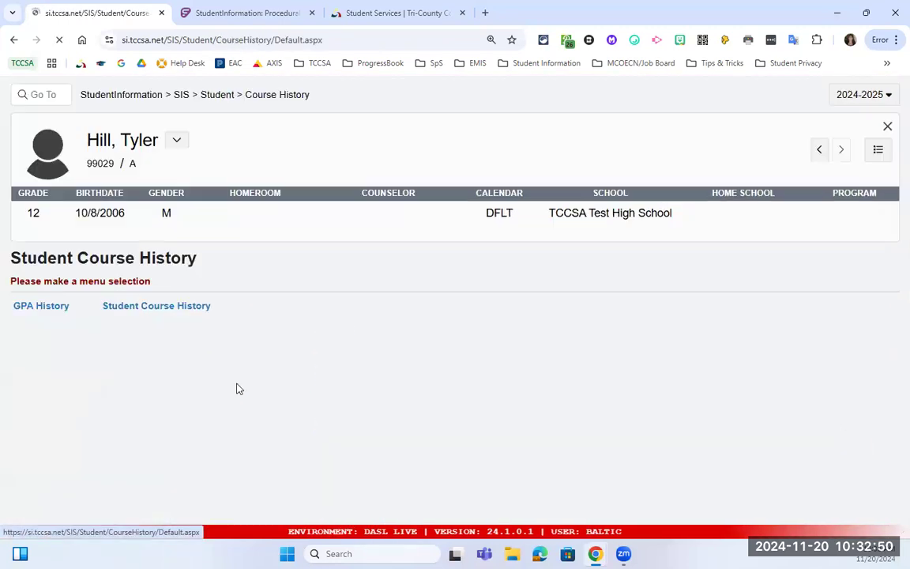
{"action": "left_click", "coordinate": [301, 350]}
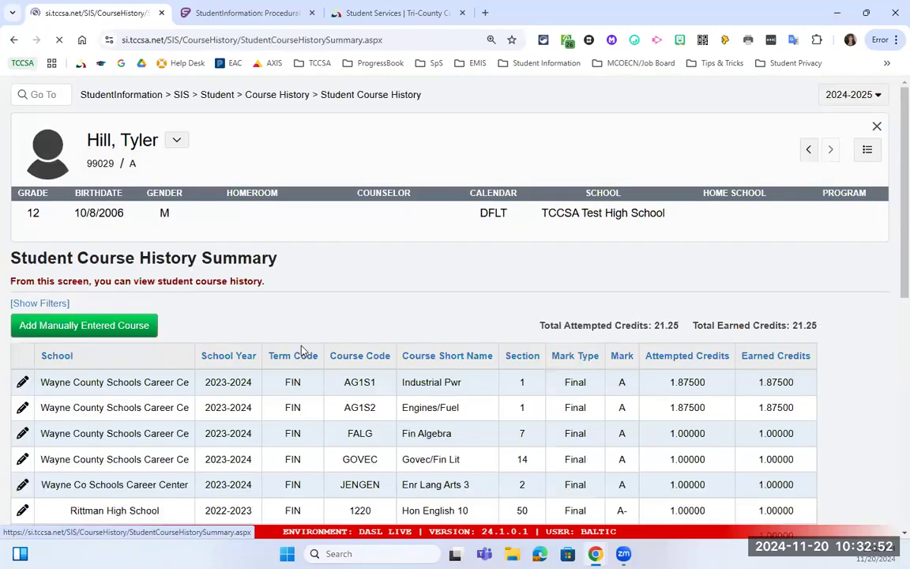
{"action": "scroll", "coordinate": [390, 347], "scroll_direction": "down", "scroll_amount": 4}
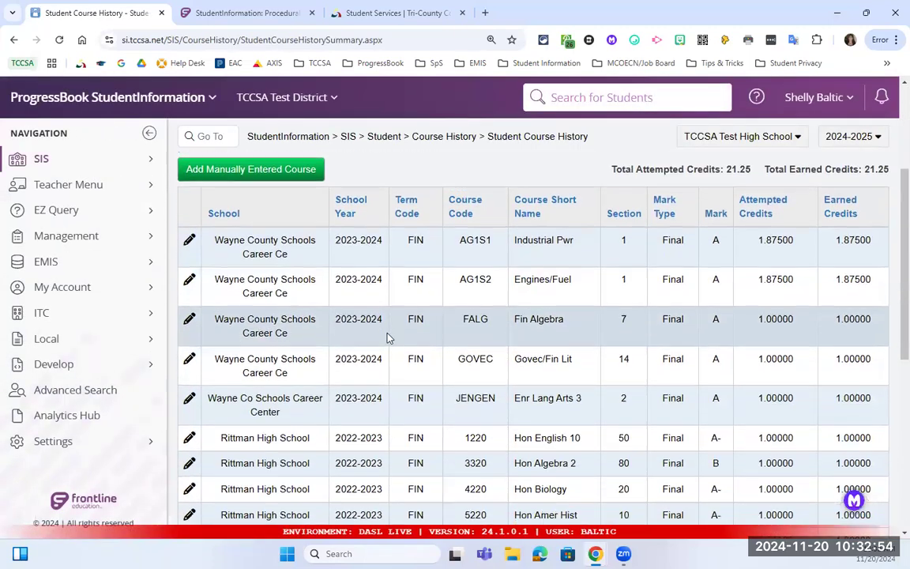
{"action": "scroll", "coordinate": [387, 337], "scroll_direction": "down", "scroll_amount": 3}
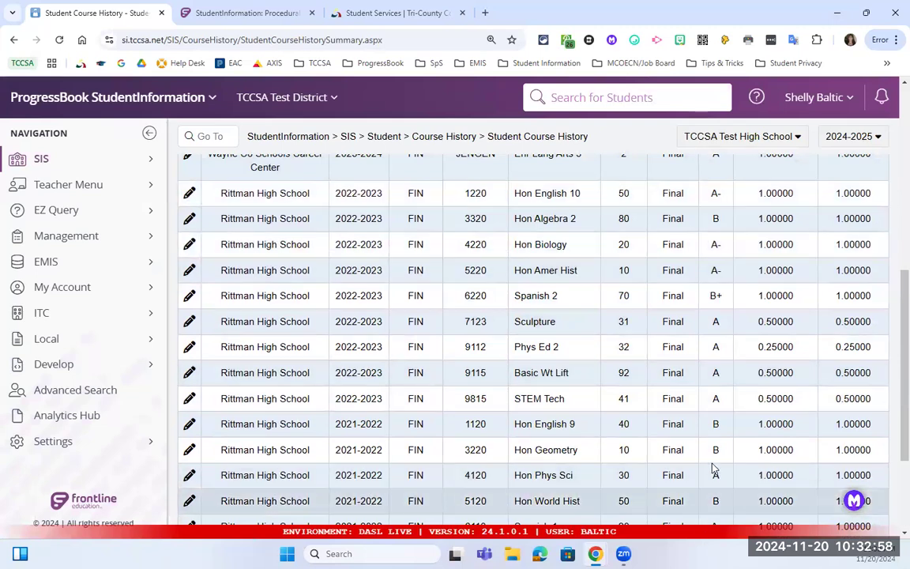
{"action": "scroll", "coordinate": [713, 468], "scroll_direction": "up", "scroll_amount": 5}
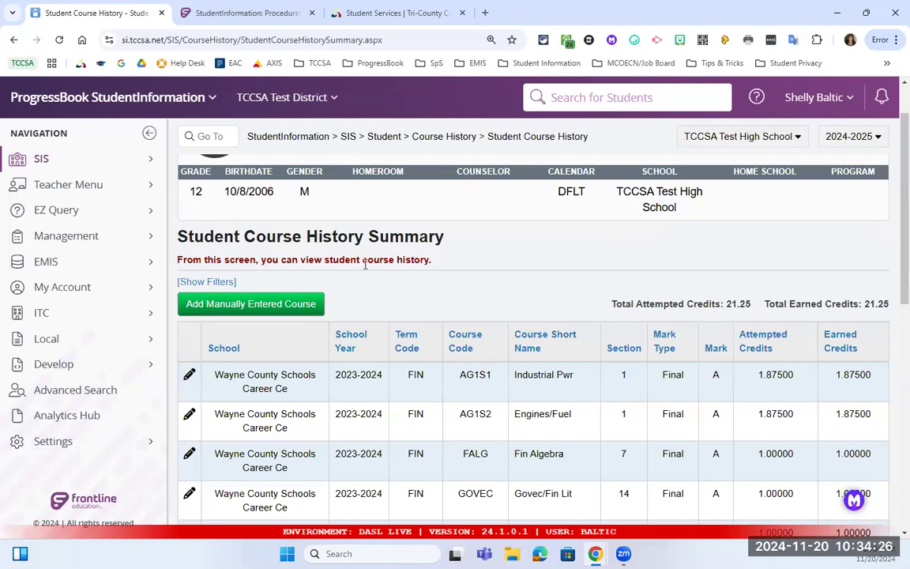
{"action": "scroll", "coordinate": [331, 200], "scroll_direction": "up", "scroll_amount": 1}
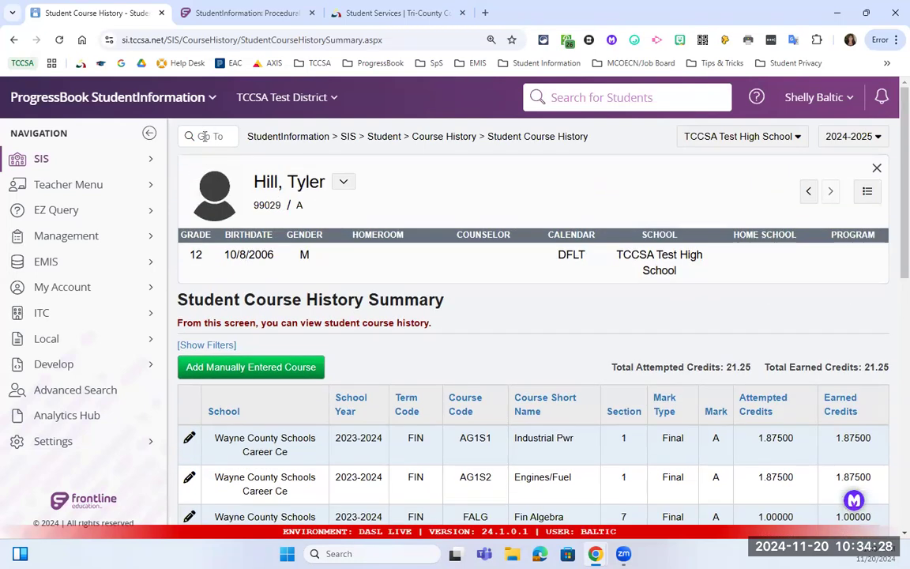
Find the 'transfer' pages and open Transfer In History.
{"action": "left_click", "coordinate": [208, 136]}
{"action": "type", "text": "tran"}
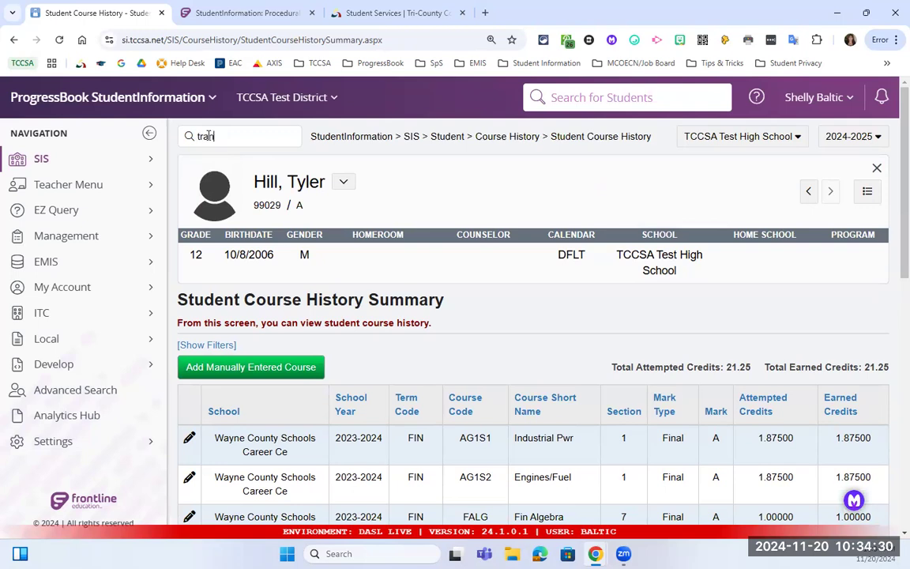
{"action": "type", "text": "sfer"}
{"action": "key", "text": "Return"}
{"action": "scroll", "coordinate": [422, 332], "scroll_direction": "down", "scroll_amount": 2}
{"action": "scroll", "coordinate": [422, 332], "scroll_direction": "down", "scroll_amount": 2}
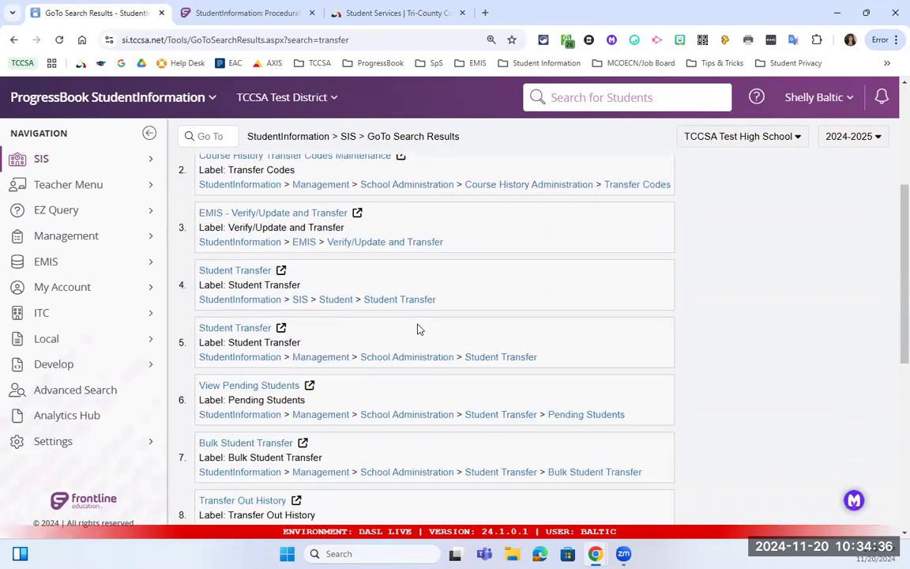
{"action": "left_click", "coordinate": [228, 331]}
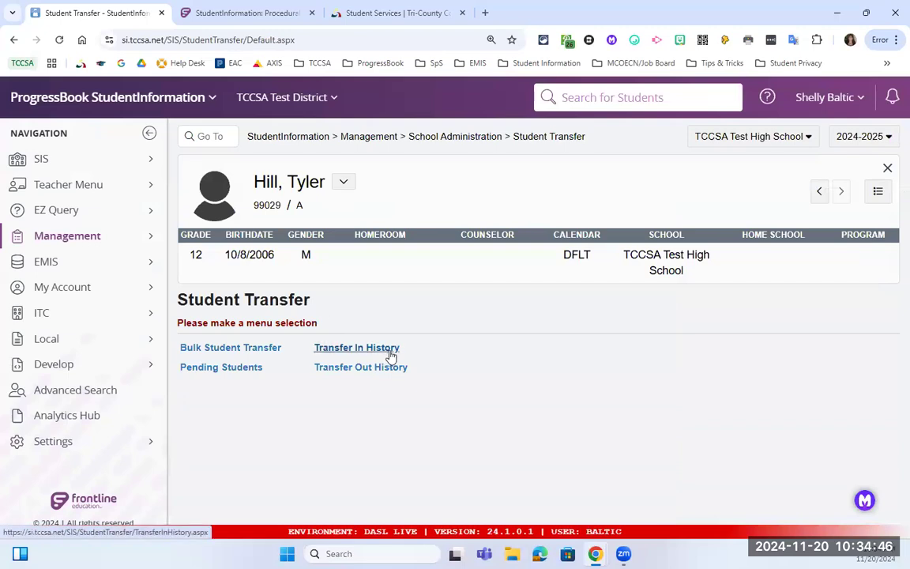
{"action": "left_click", "coordinate": [350, 352]}
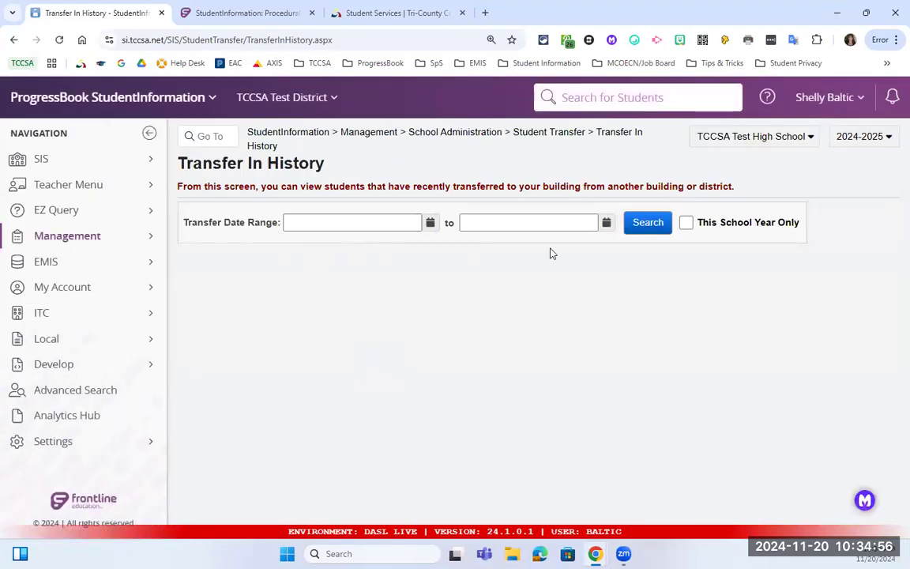
Search Transfer In History to list the 11/20/2024 Rittman transfer, then return home.
{"action": "left_click", "coordinate": [648, 225]}
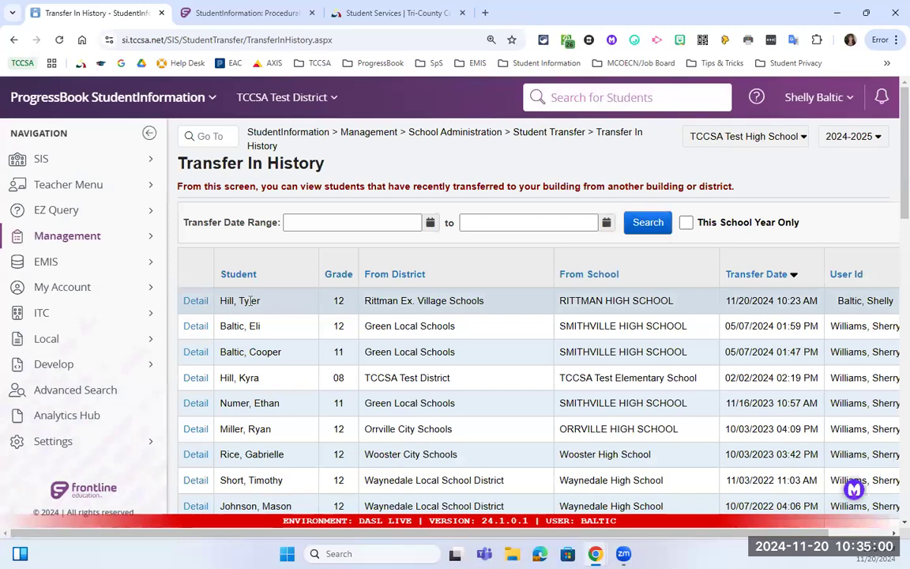
{"action": "left_click_drag", "start_coordinate": [262, 301], "coordinate": [217, 301]}
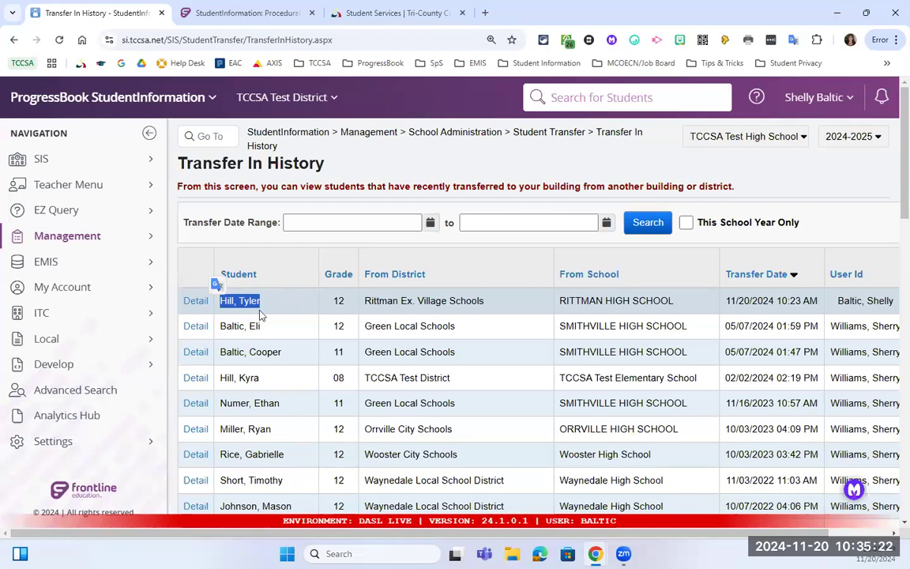
{"action": "left_click", "coordinate": [268, 139]}
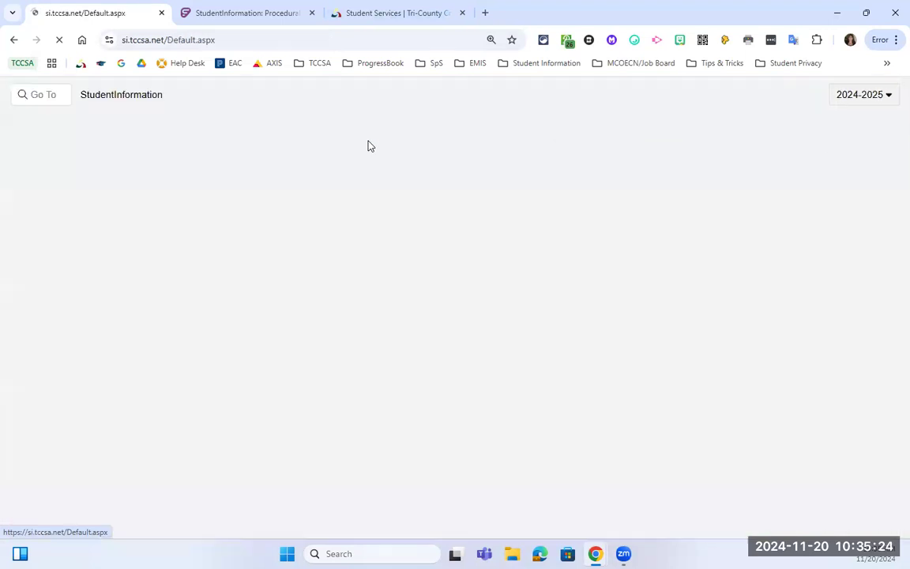
Review the transferred student's ACT scores under SIS > Student > Assessment.
{"action": "left_click", "coordinate": [144, 162]}
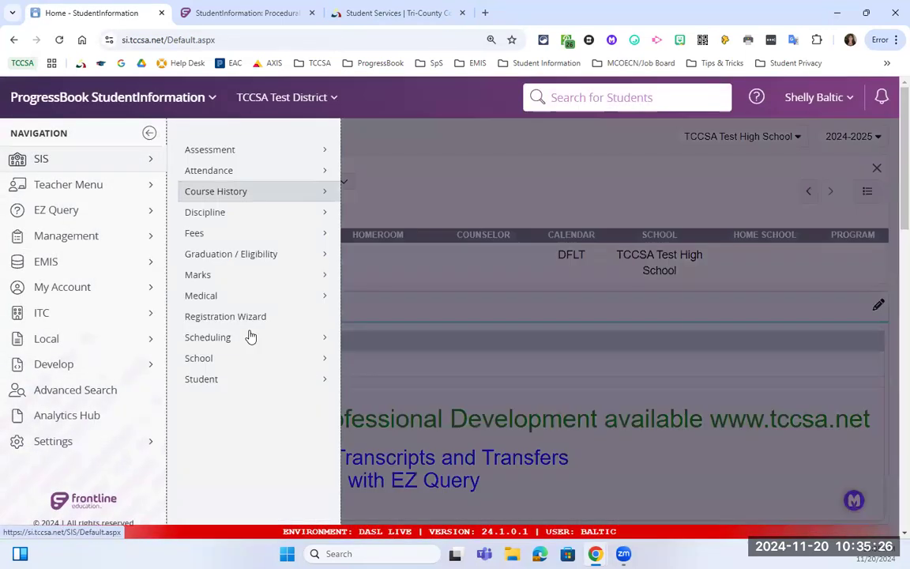
{"action": "left_click", "coordinate": [258, 380]}
{"action": "left_click", "coordinate": [427, 176]}
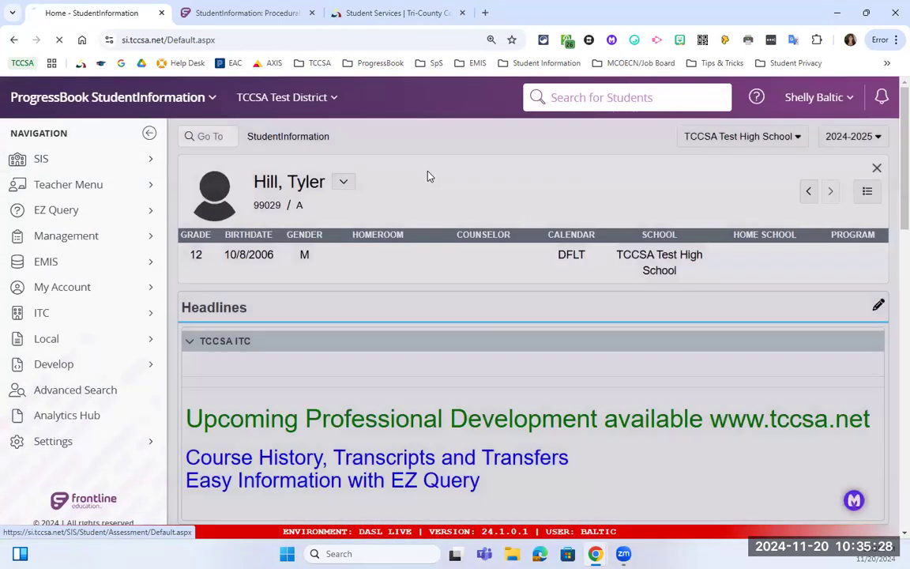
{"action": "scroll", "coordinate": [335, 272], "scroll_direction": "down", "scroll_amount": 1}
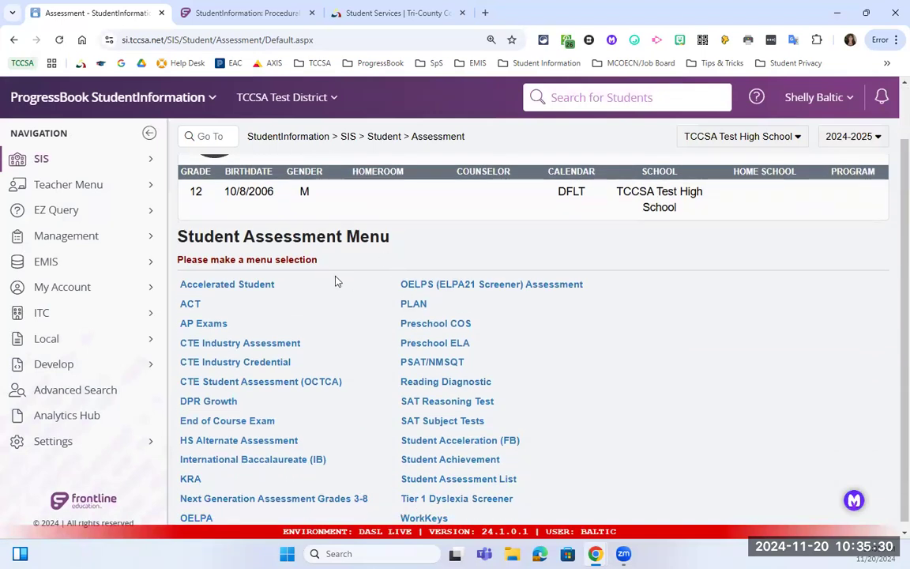
{"action": "scroll", "coordinate": [336, 278], "scroll_direction": "down", "scroll_amount": 1}
{"action": "left_click", "coordinate": [195, 302]}
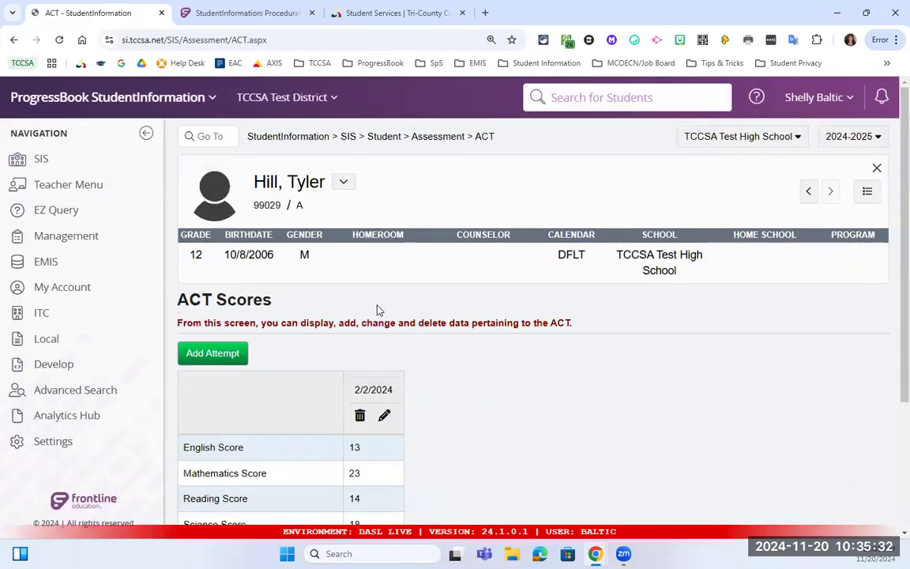
{"action": "scroll", "coordinate": [376, 309], "scroll_direction": "down", "scroll_amount": 3}
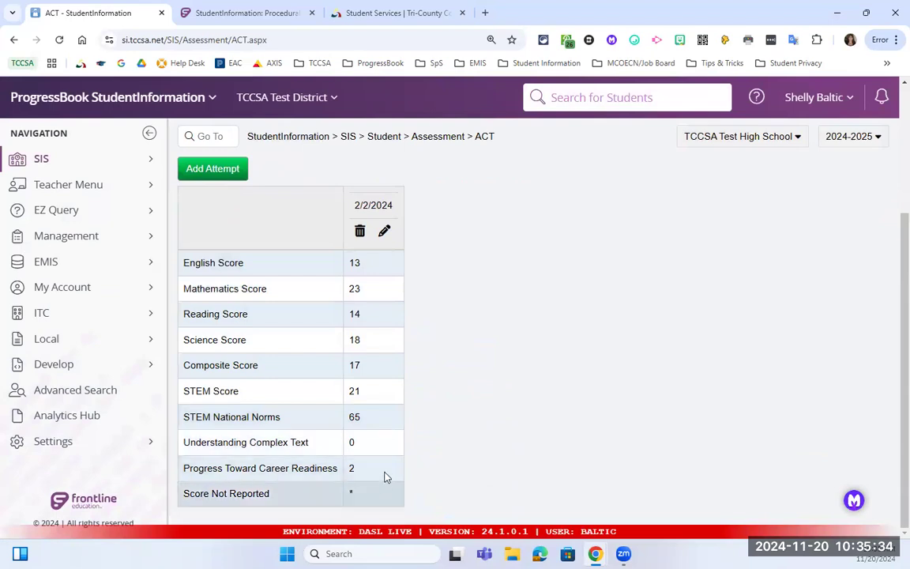
{"action": "scroll", "coordinate": [363, 237], "scroll_direction": "up", "scroll_amount": 3}
{"action": "scroll", "coordinate": [383, 154], "scroll_direction": "up", "scroll_amount": 1}
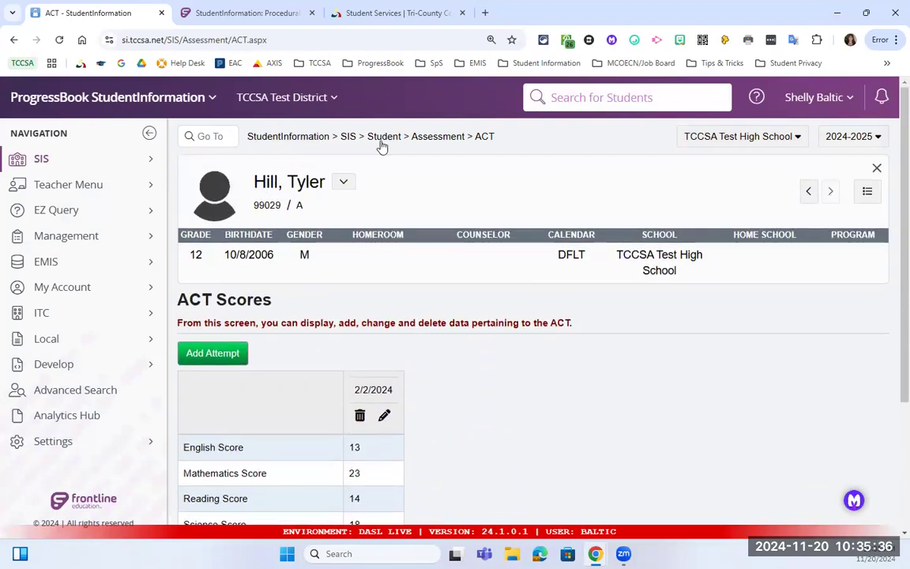
Return to the Assessment menu and open the student's empty End of Course Exam records.
{"action": "left_click", "coordinate": [424, 139]}
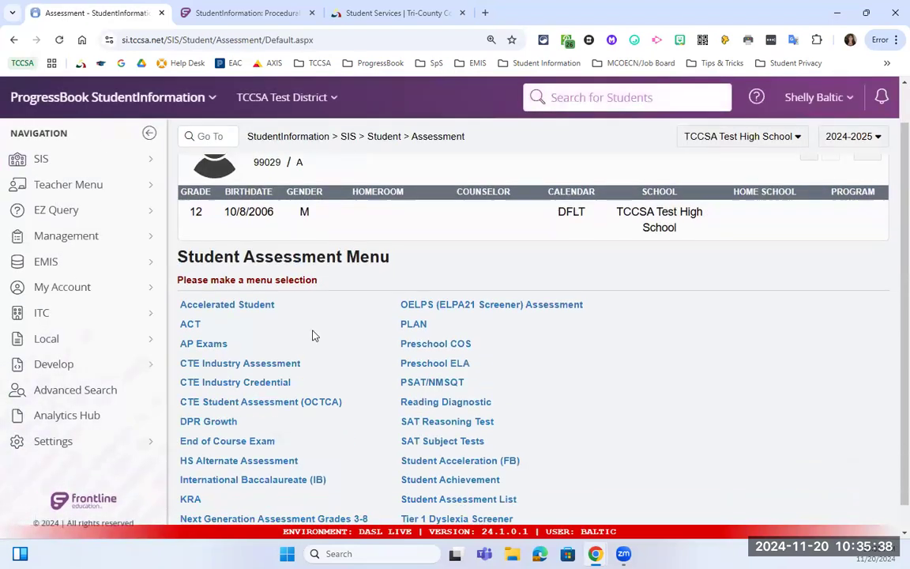
{"action": "scroll", "coordinate": [261, 395], "scroll_direction": "down", "scroll_amount": 1}
{"action": "left_click", "coordinate": [261, 415]}
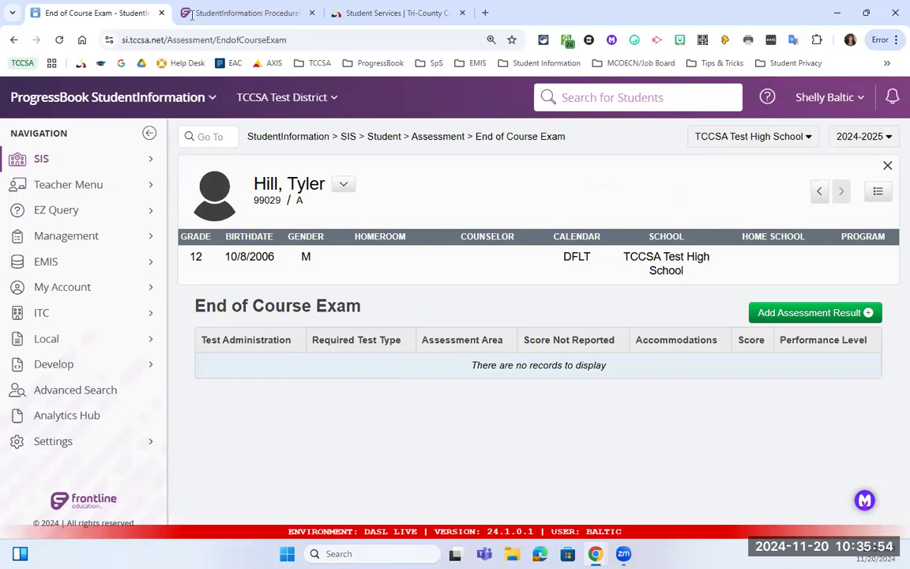
Switch the organization to Rittman Ex. Village Schools by searching 'rittma'.
{"action": "left_click", "coordinate": [280, 102]}
{"action": "left_click", "coordinate": [269, 157]}
{"action": "type", "text": "rittman"}
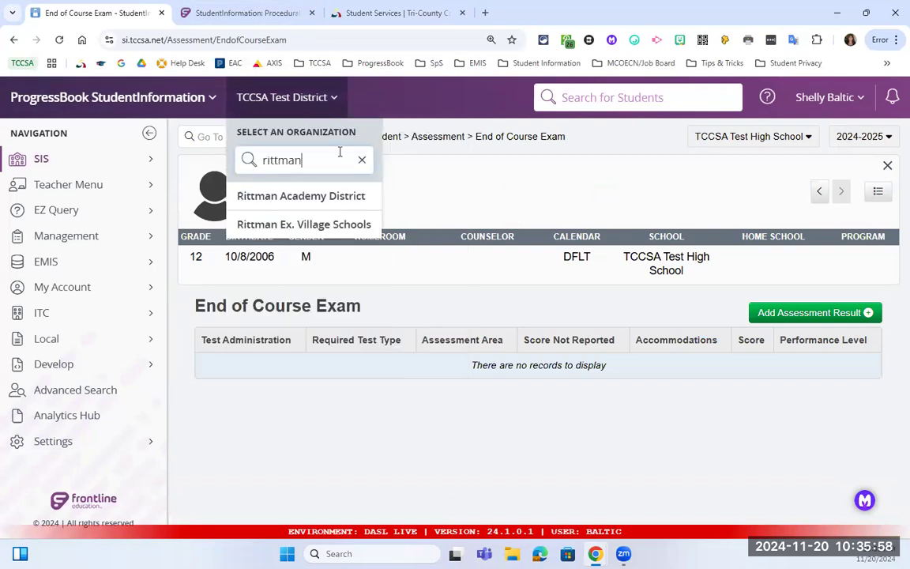
{"action": "left_click", "coordinate": [335, 224]}
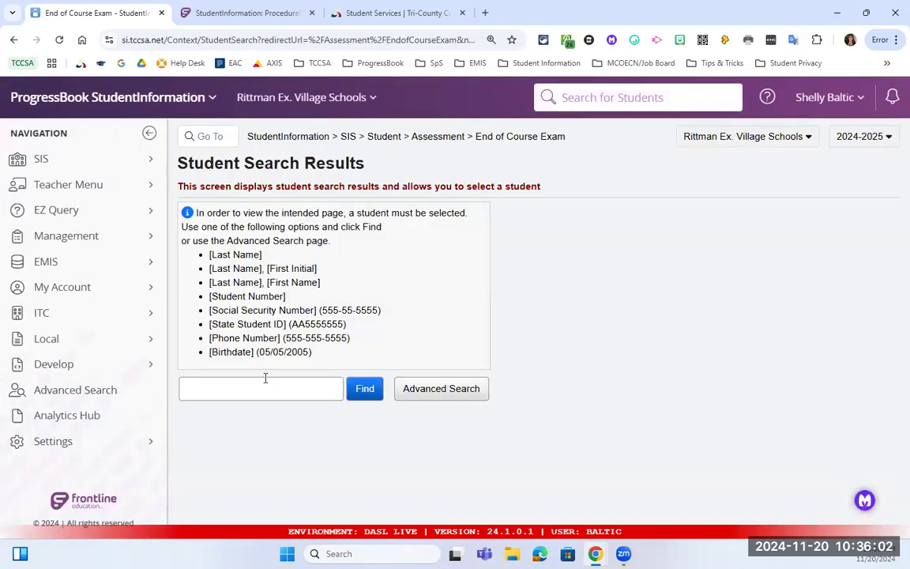
Search Rittman students for 'hill' and select the matching student's Rittman ID.
{"action": "left_click", "coordinate": [266, 390]}
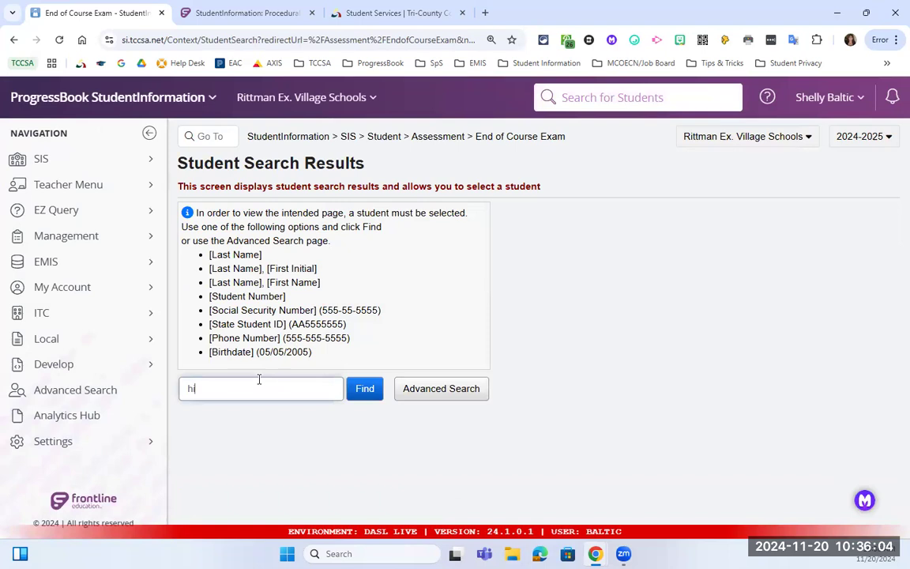
{"action": "key", "text": "Return"}
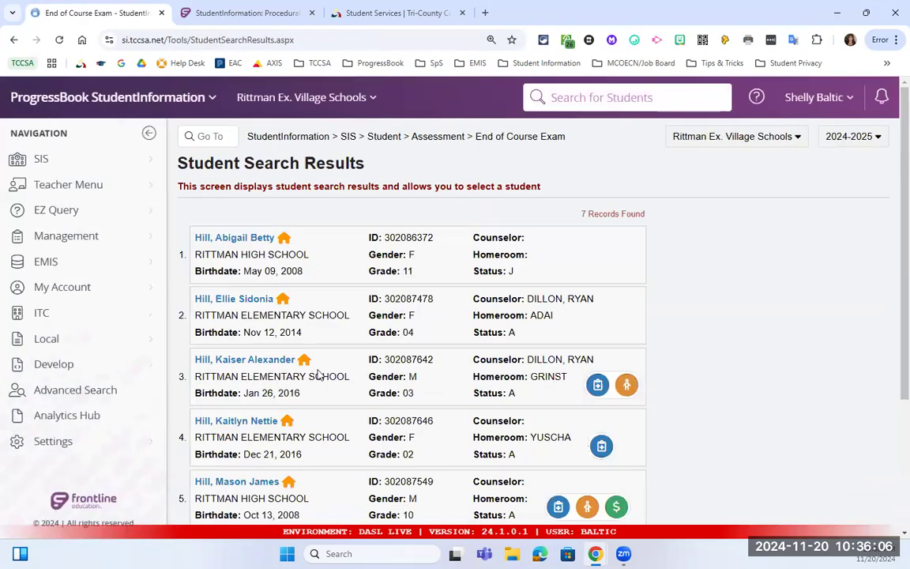
{"action": "scroll", "coordinate": [319, 376], "scroll_direction": "down", "scroll_amount": 3}
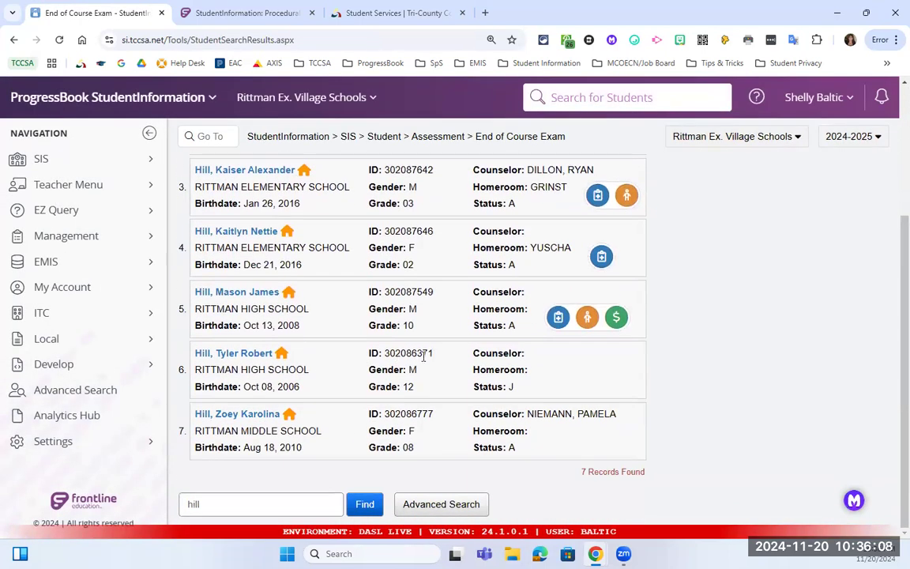
{"action": "left_click_drag", "start_coordinate": [433, 355], "coordinate": [388, 357]}
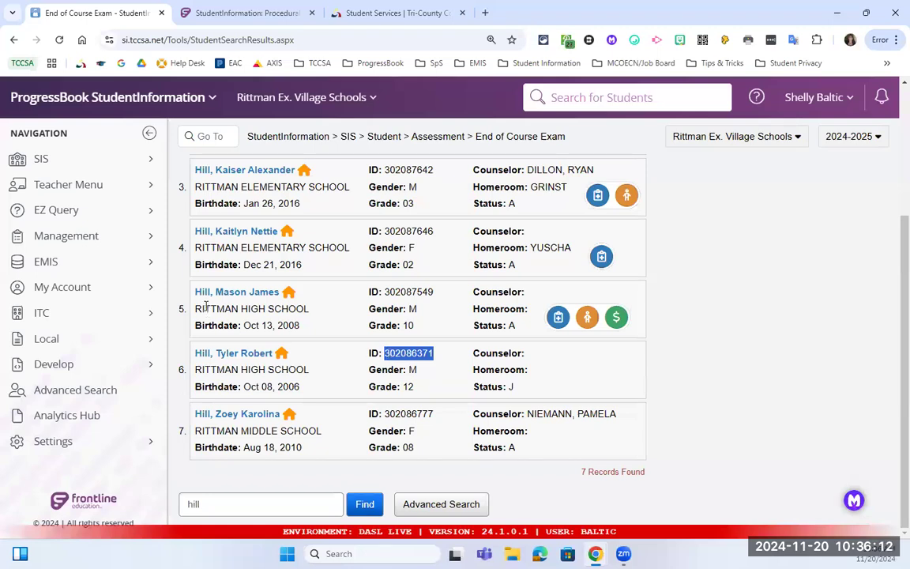
{"action": "left_click", "coordinate": [116, 247]}
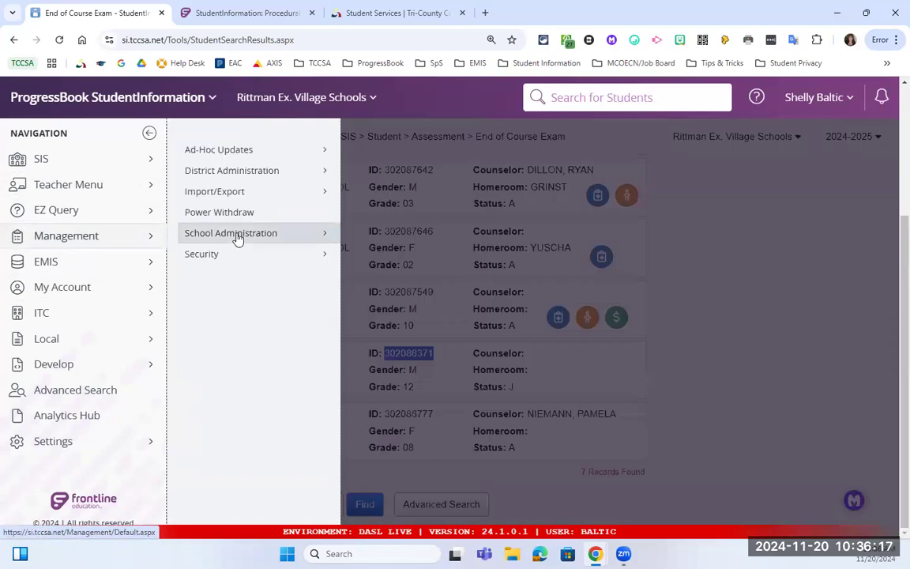
Go from Management > Import/Export to the SIS Assessment Extract page.
{"action": "left_click", "coordinate": [245, 192]}
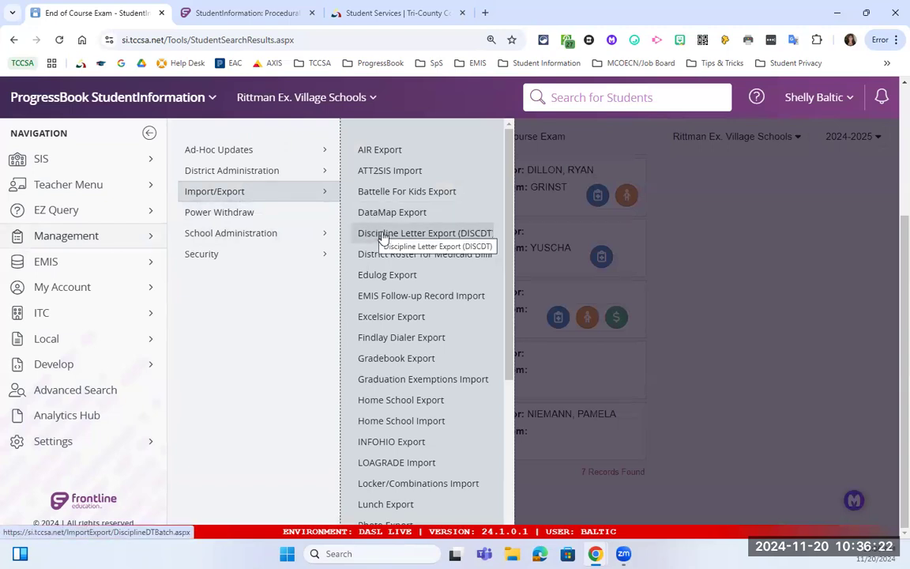
{"action": "left_click", "coordinate": [134, 162]}
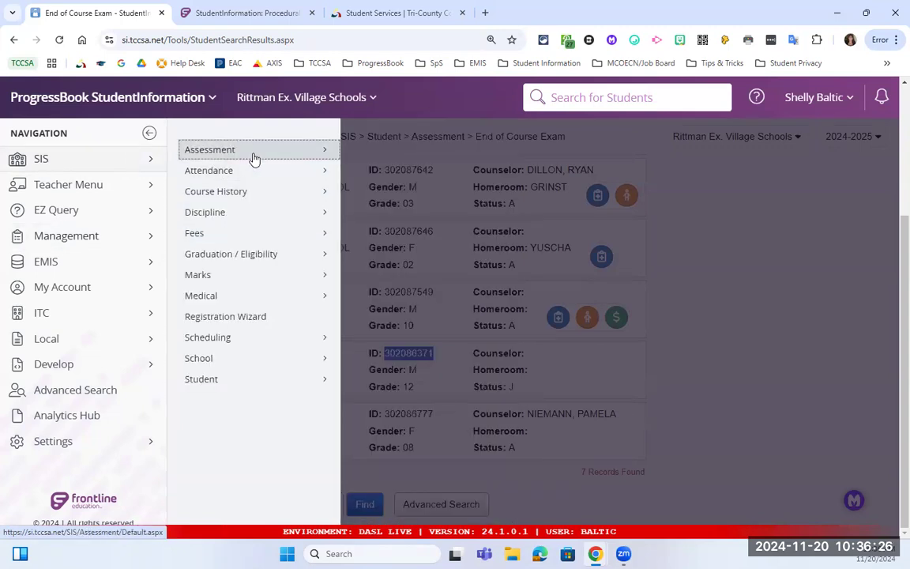
{"action": "left_click", "coordinate": [253, 151]}
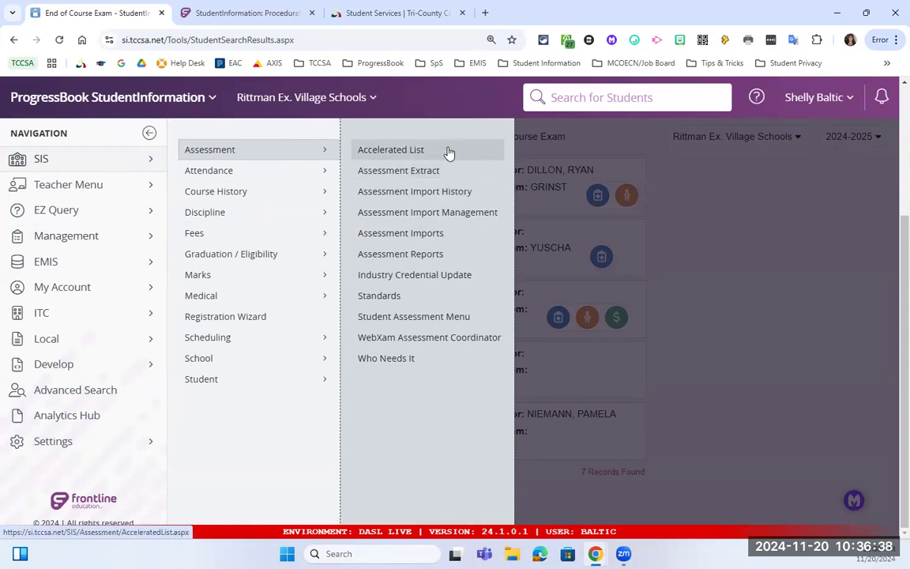
{"action": "left_click", "coordinate": [416, 172]}
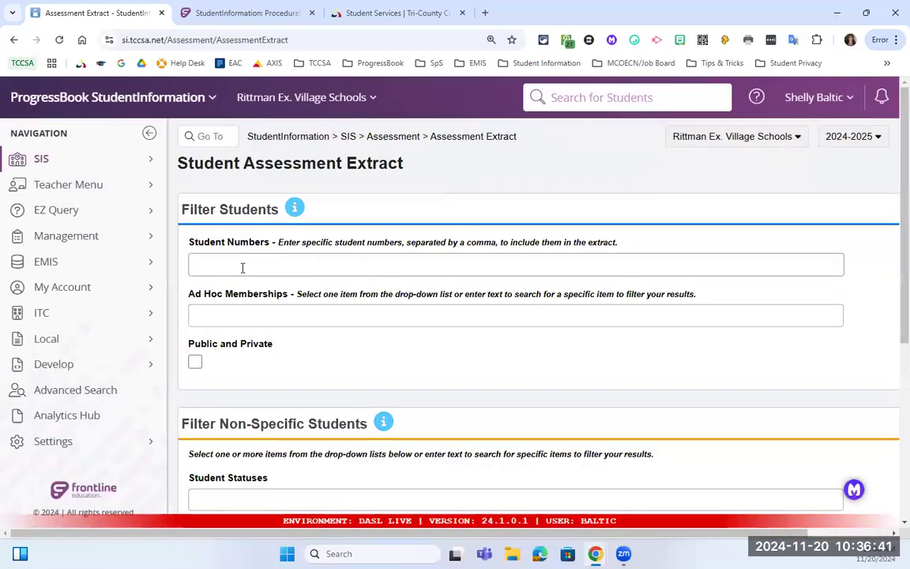
Paste the student's Rittman ID into the student number filter.
{"action": "left_click", "coordinate": [245, 266]}
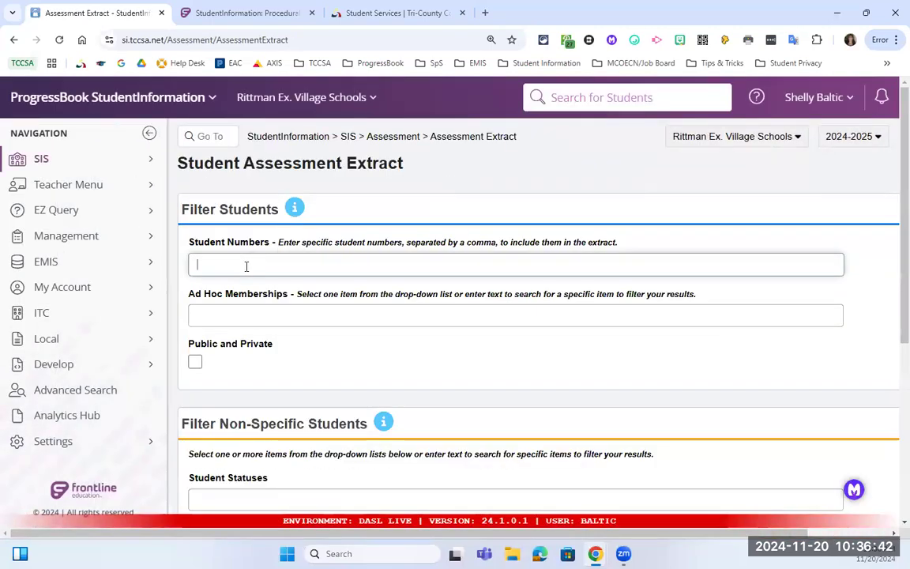
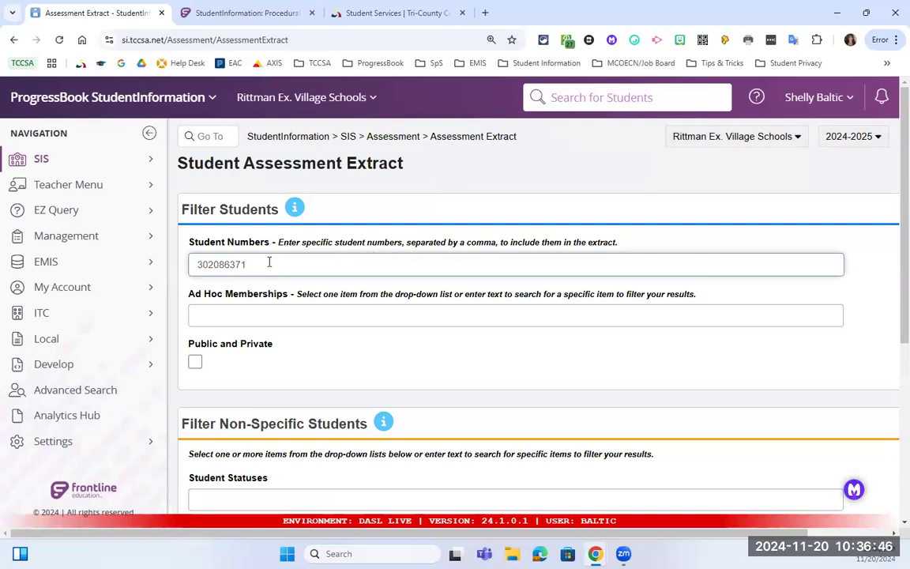
{"action": "left_click", "coordinate": [253, 310]}
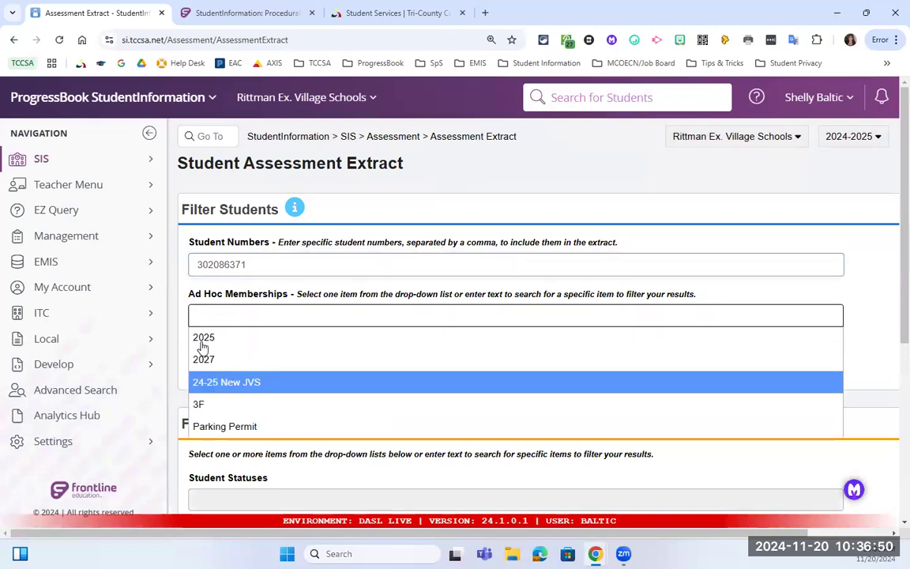
{"action": "left_click", "coordinate": [247, 315]}
Filter assessments to 'EndCrse - End of Course Assessment' and extract the CSV file.
{"action": "scroll", "coordinate": [248, 315], "scroll_direction": "down", "scroll_amount": 3}
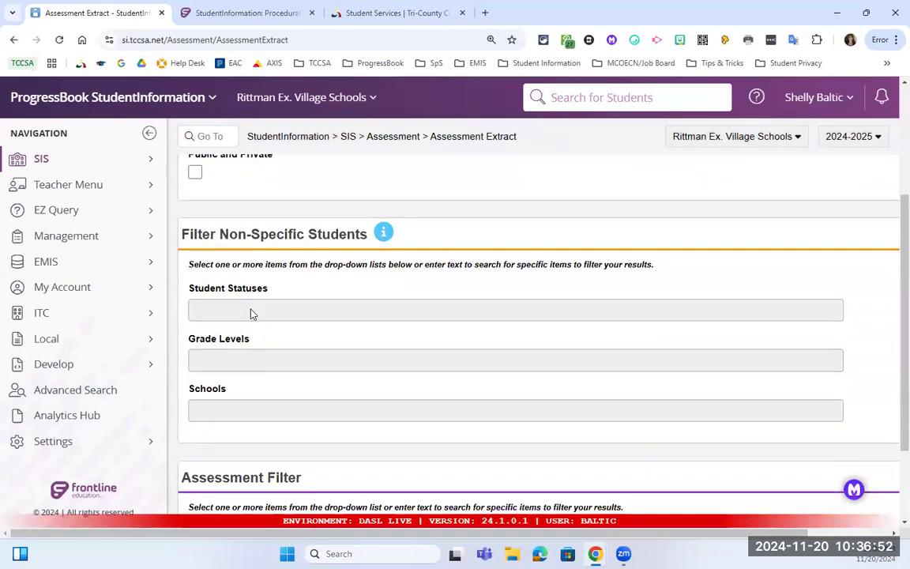
{"action": "scroll", "coordinate": [239, 292], "scroll_direction": "down", "scroll_amount": 1}
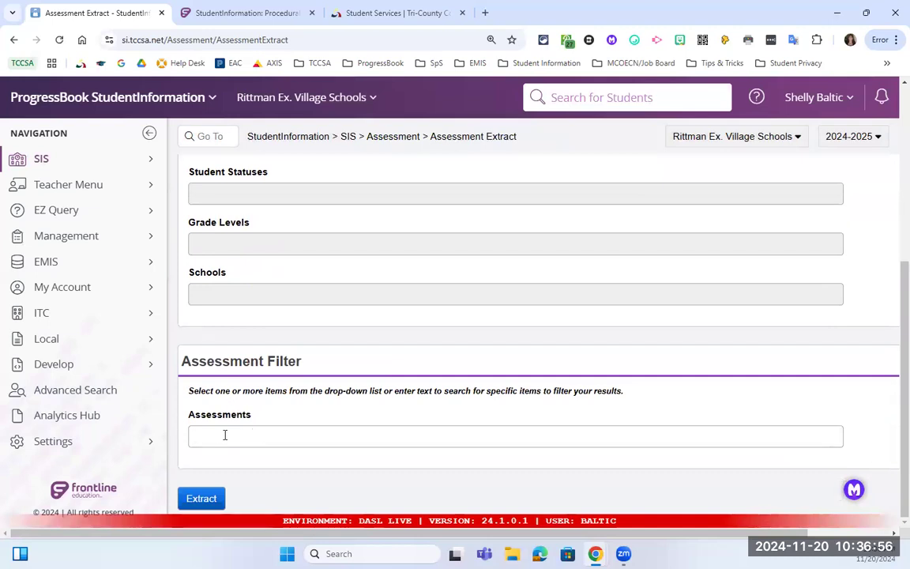
{"action": "left_click", "coordinate": [224, 435]}
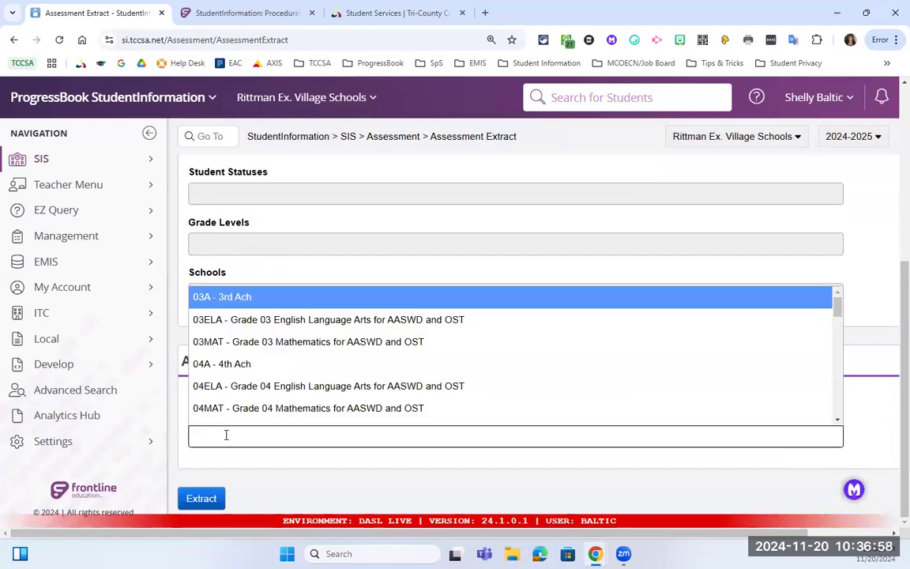
{"action": "left_click", "coordinate": [857, 229]}
{"action": "scroll", "coordinate": [834, 286], "scroll_direction": "up", "scroll_amount": 1}
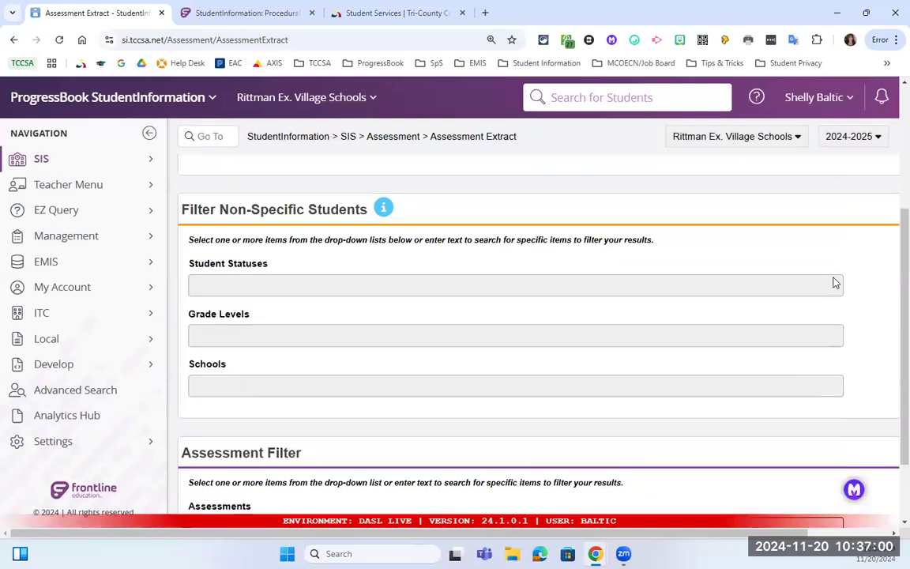
{"action": "scroll", "coordinate": [835, 282], "scroll_direction": "up", "scroll_amount": 2}
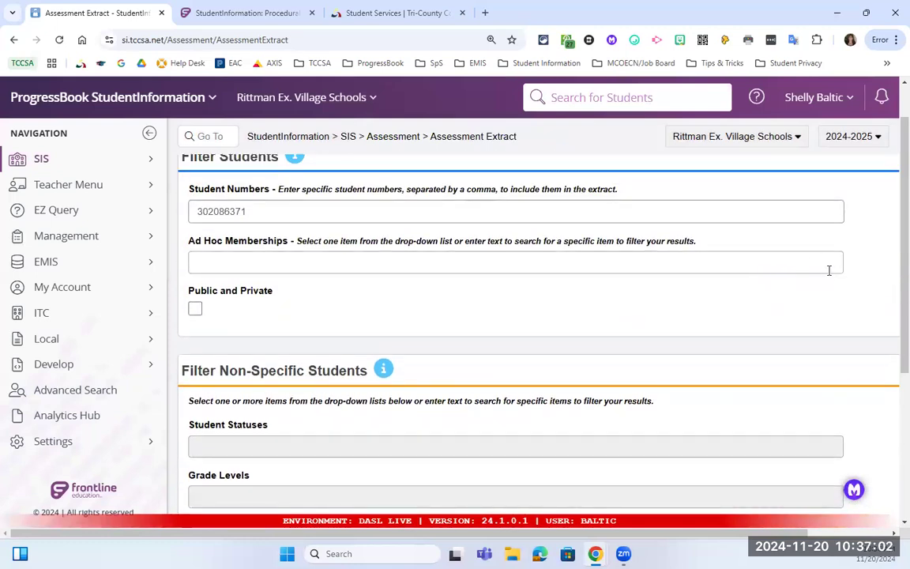
{"action": "scroll", "coordinate": [821, 344], "scroll_direction": "down", "scroll_amount": 3}
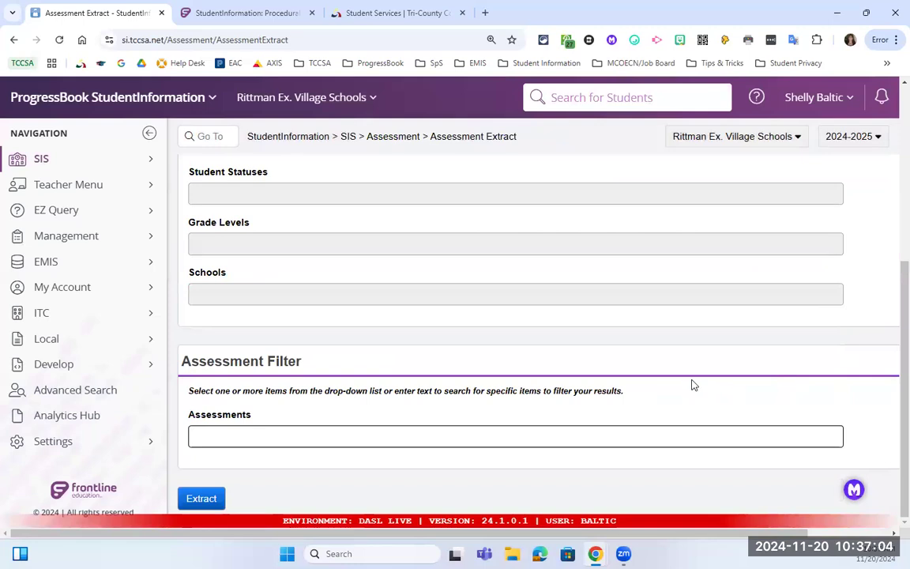
{"action": "left_click", "coordinate": [245, 439]}
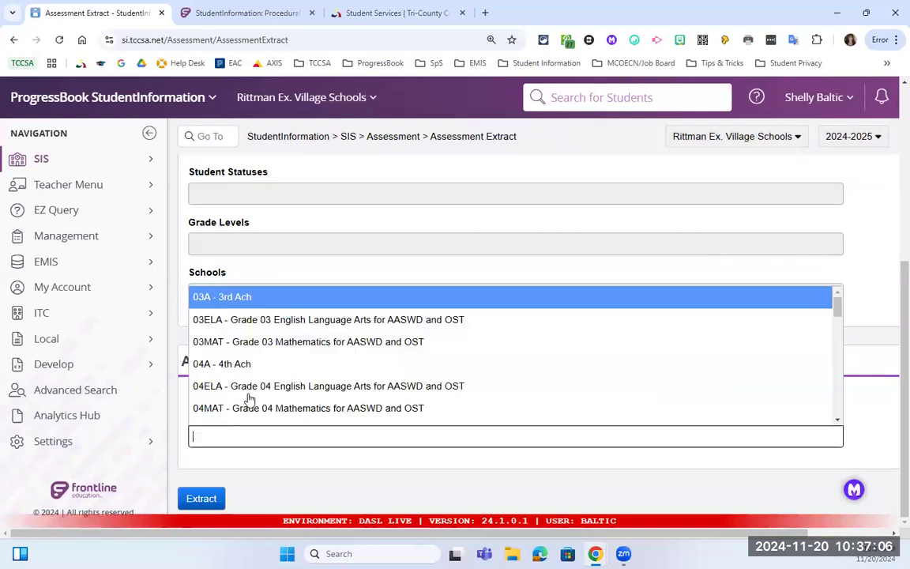
{"action": "scroll", "coordinate": [290, 361], "scroll_direction": "down", "scroll_amount": 3}
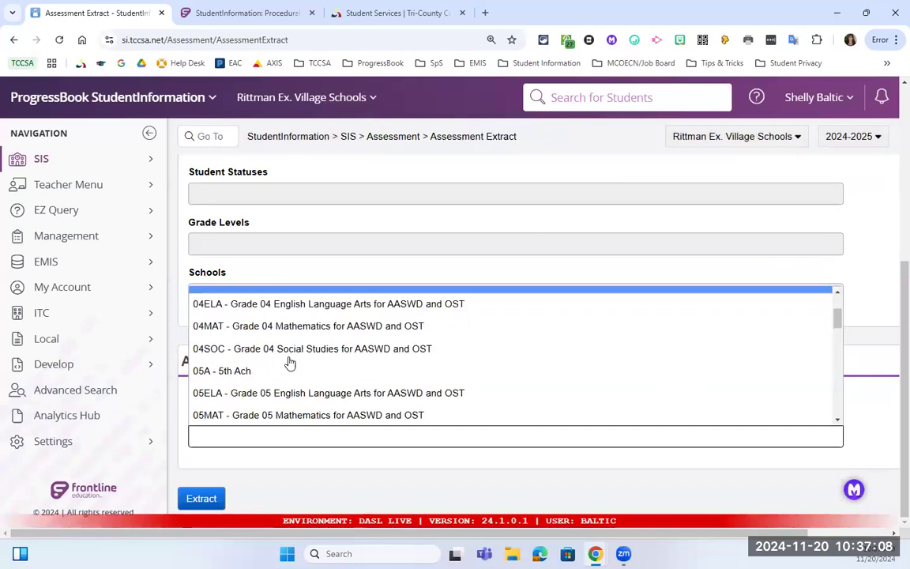
{"action": "scroll", "coordinate": [292, 365], "scroll_direction": "down", "scroll_amount": 5}
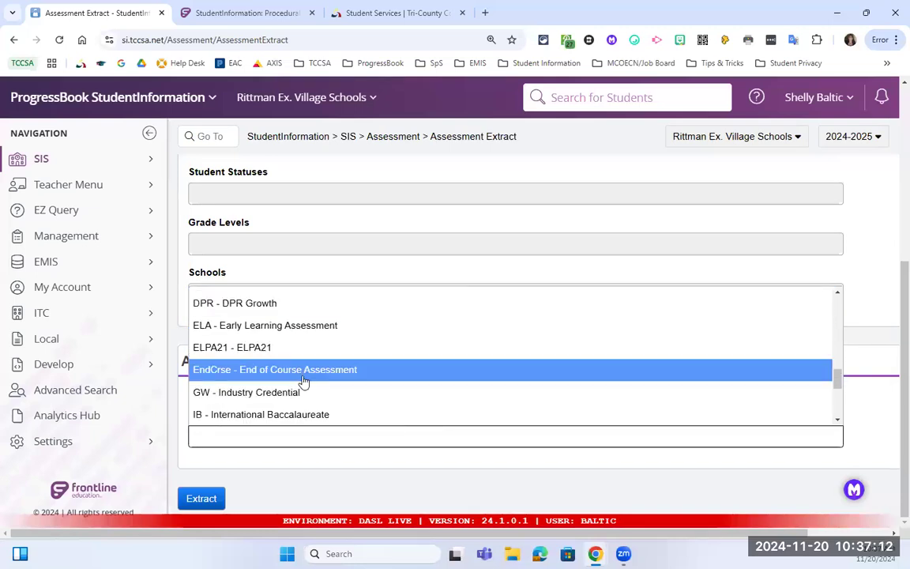
{"action": "left_click", "coordinate": [306, 373]}
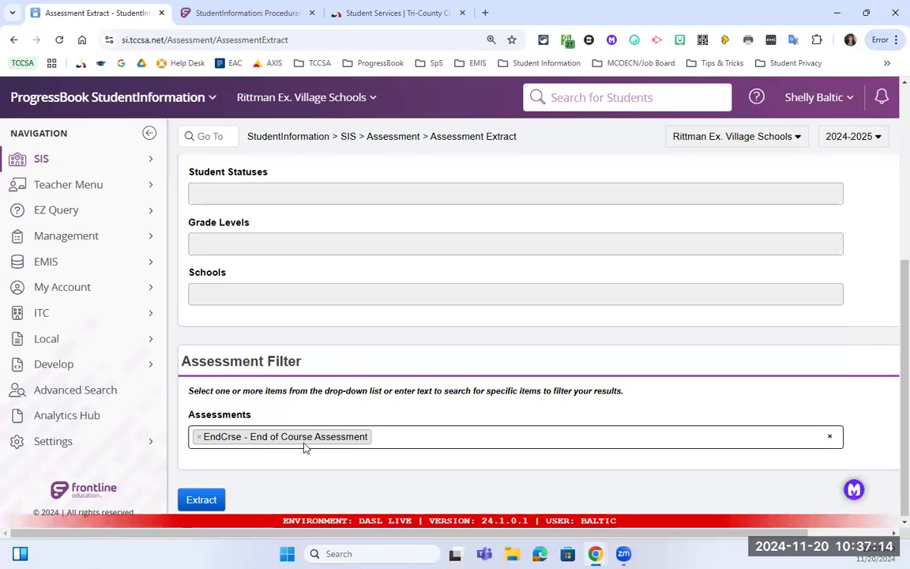
{"action": "left_click", "coordinate": [200, 500]}
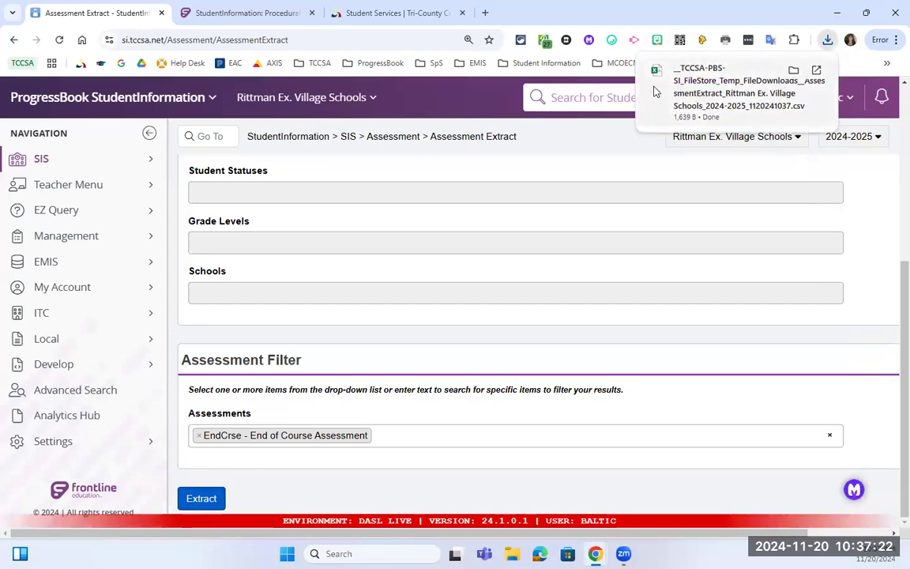
Switch the organization to TCCSA Test District by searching 'tccs'.
{"action": "left_click", "coordinate": [276, 97]}
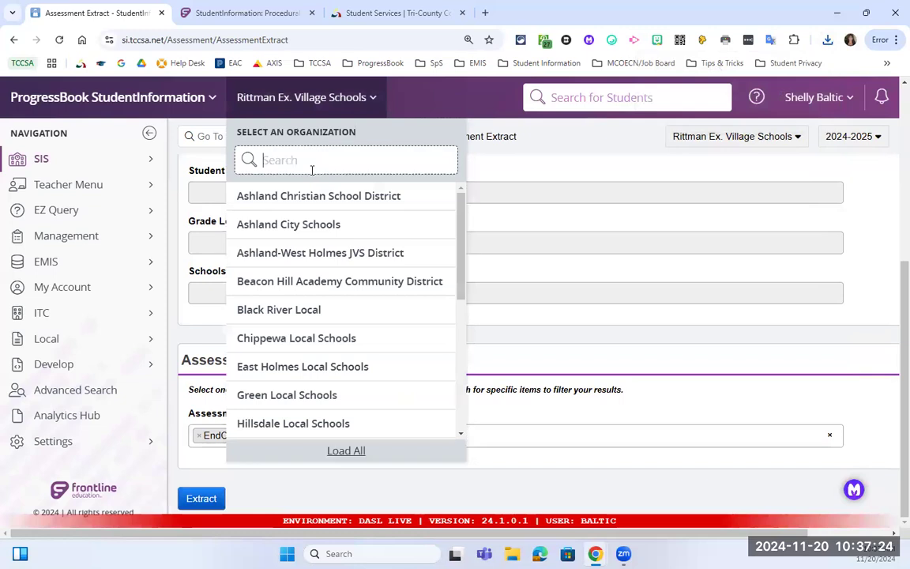
{"action": "type", "text": "tccs"}
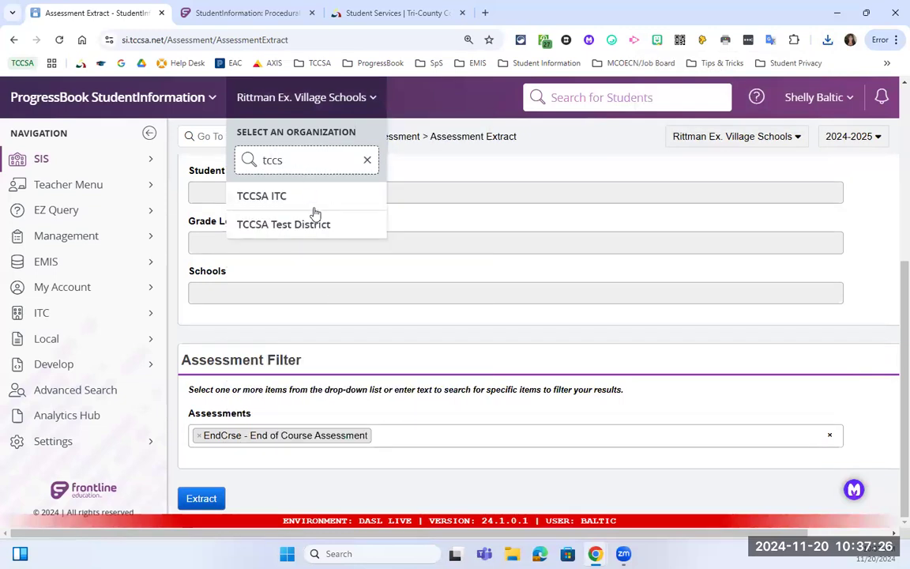
{"action": "left_click", "coordinate": [320, 224]}
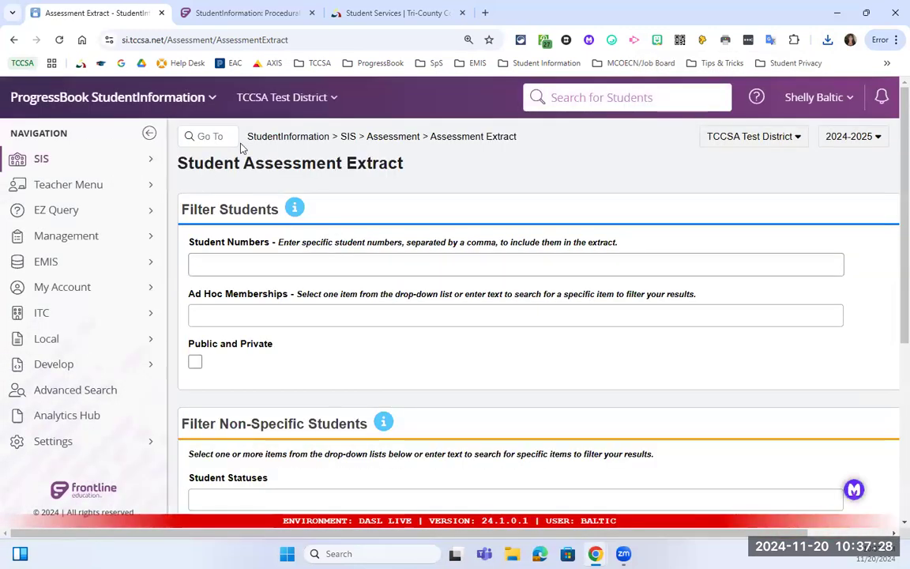
Open the Assessment Imports page and show its Assessment Type choices.
{"action": "left_click", "coordinate": [373, 137]}
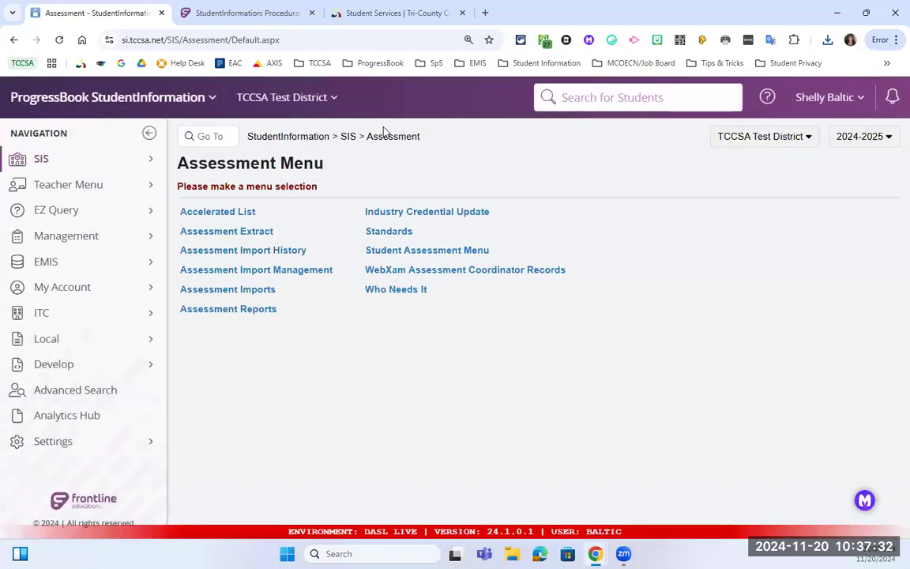
{"action": "left_click", "coordinate": [246, 291]}
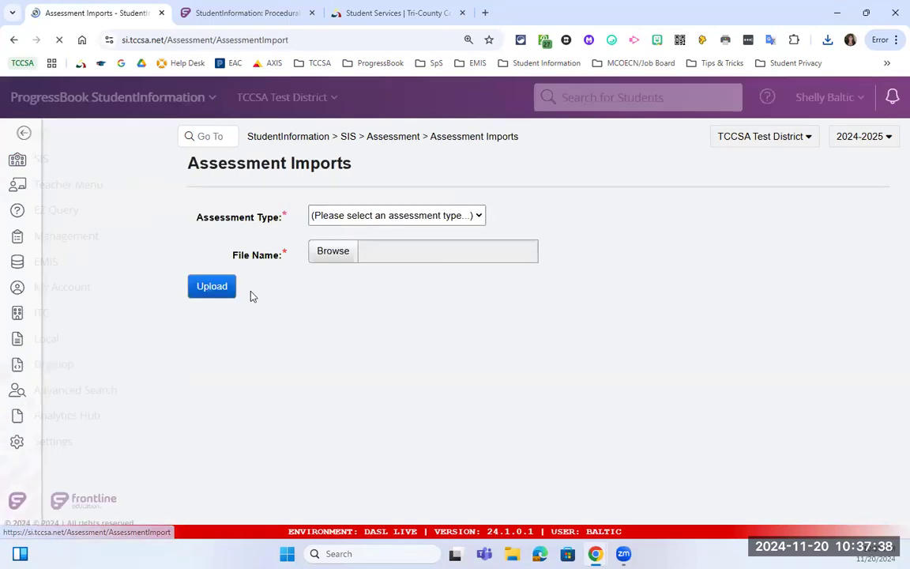
{"action": "left_click", "coordinate": [373, 215]}
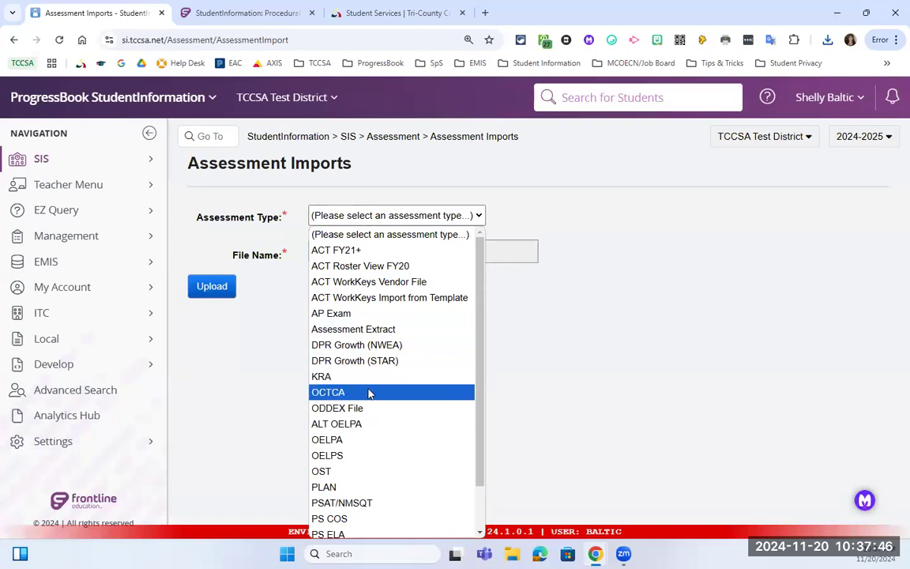
Upload the downloaded extract CSV from Downloads as Assessment Extract type, importing 6 of 6 records.
{"action": "left_click", "coordinate": [367, 332]}
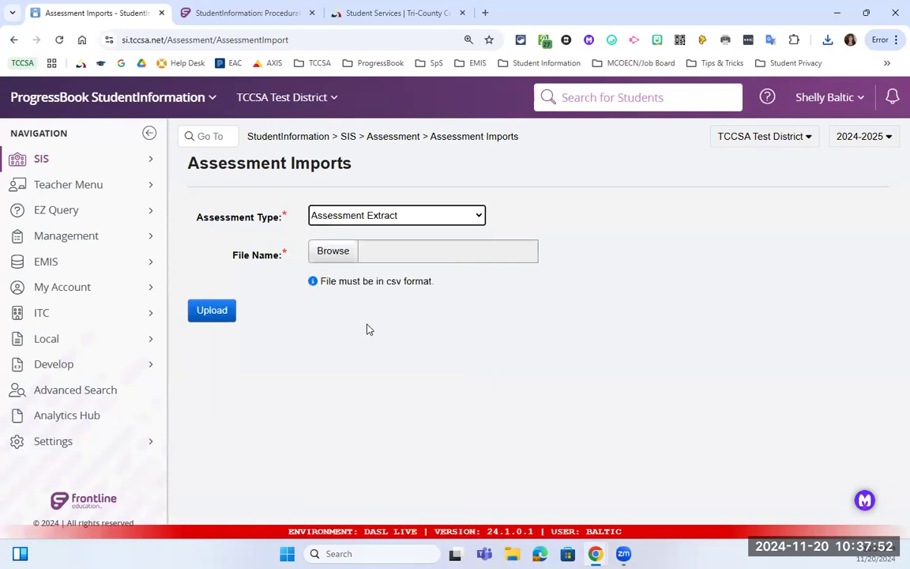
{"action": "left_click", "coordinate": [334, 251]}
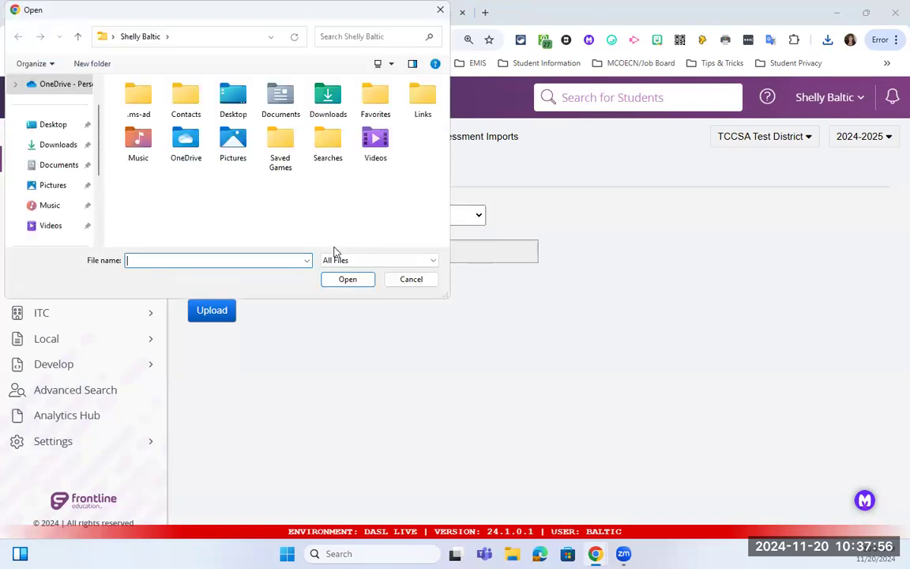
{"action": "left_click", "coordinate": [59, 145]}
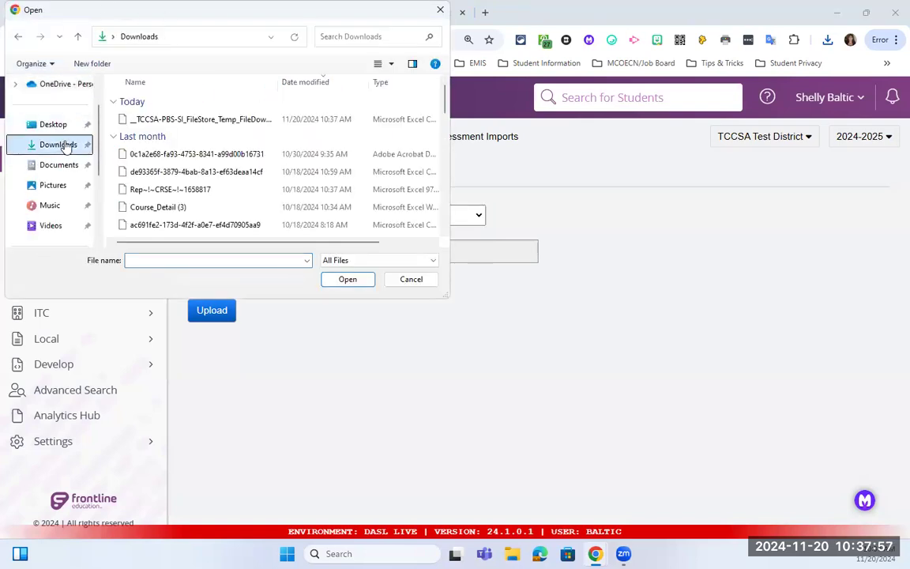
{"action": "left_click", "coordinate": [187, 120]}
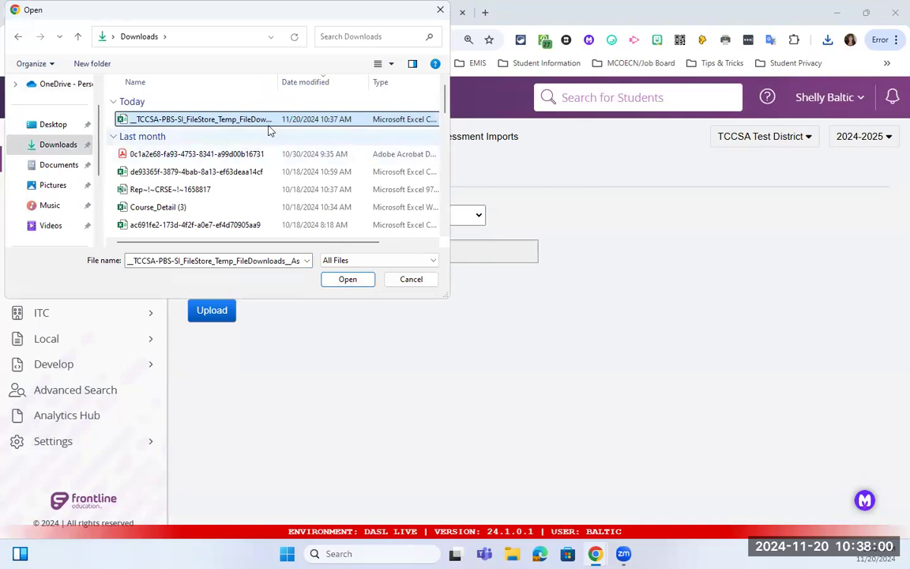
{"action": "left_click", "coordinate": [348, 281]}
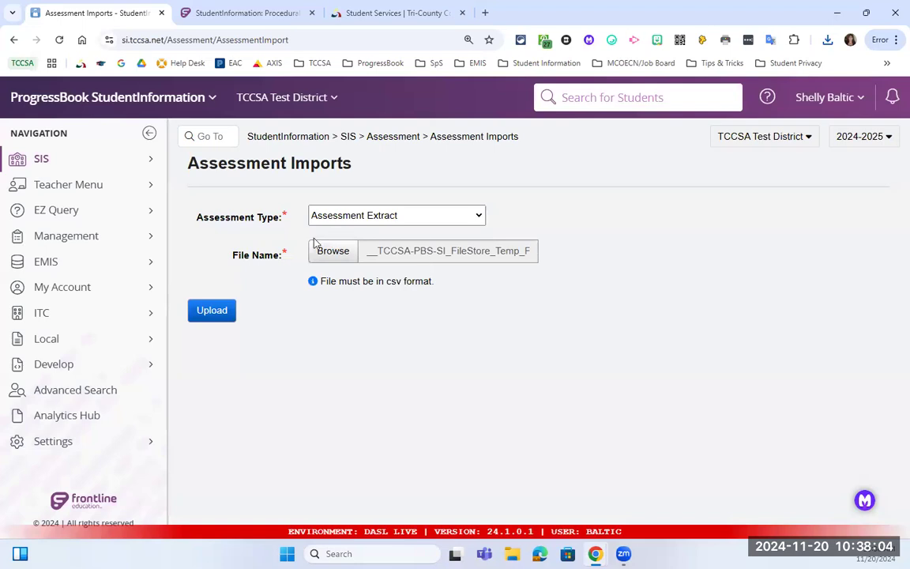
{"action": "left_click", "coordinate": [221, 314]}
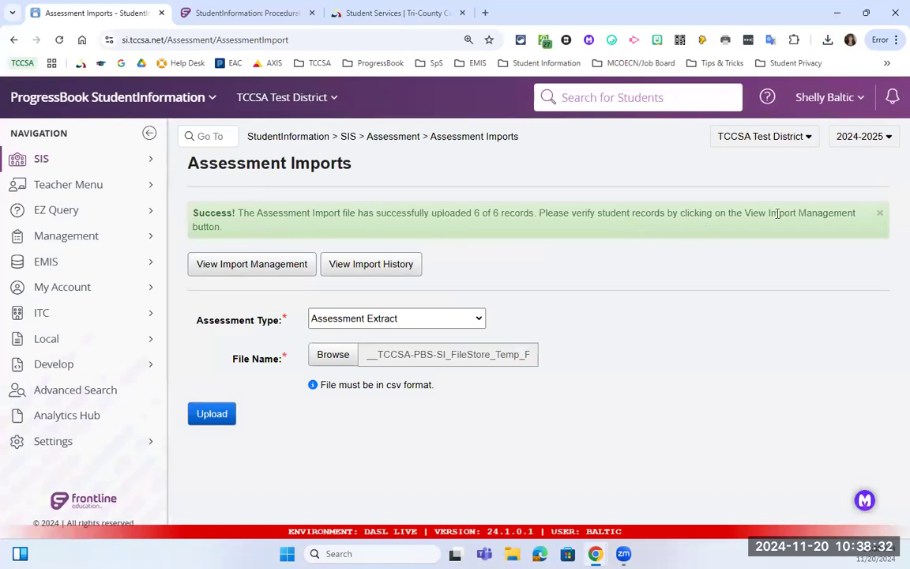
{"action": "left_click", "coordinate": [238, 267]}
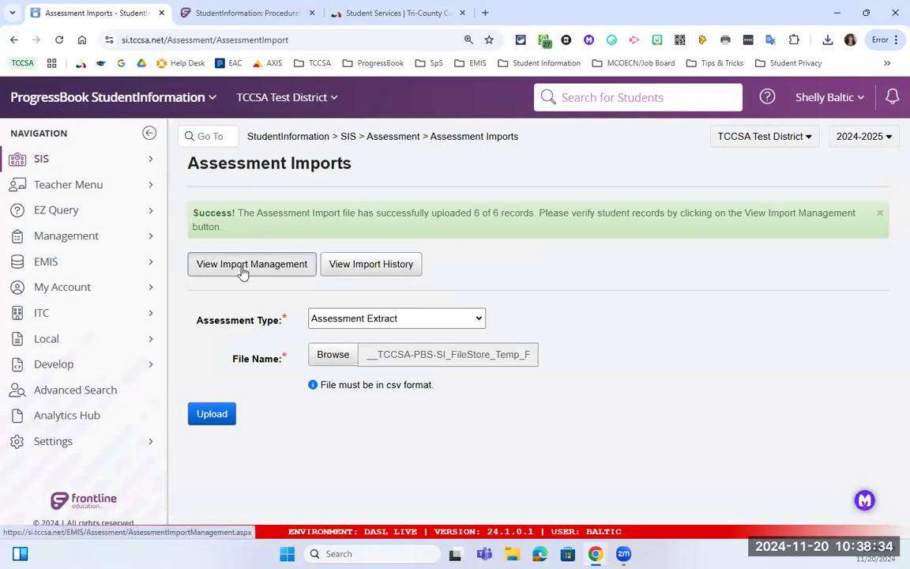
Check Import Management's Errors and Matched Records tabs, confirming six EndCrse records matched.
{"action": "left_click", "coordinate": [284, 269]}
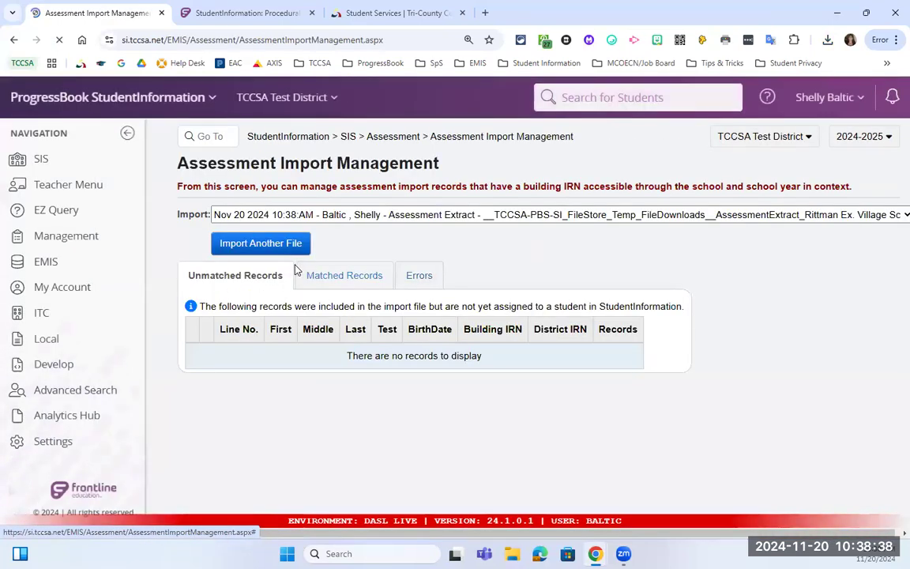
{"action": "left_click", "coordinate": [418, 278]}
{"action": "left_click", "coordinate": [350, 278]}
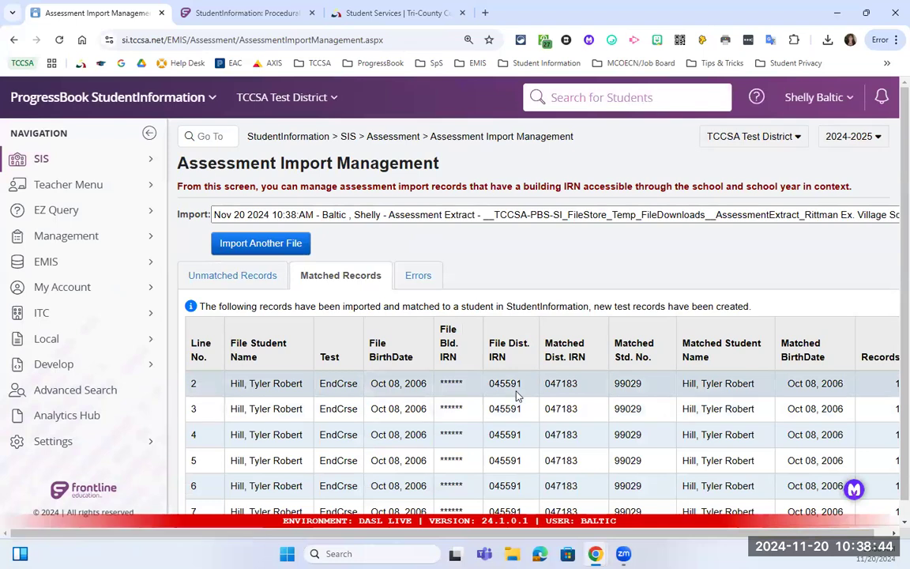
{"action": "scroll", "coordinate": [545, 395], "scroll_direction": "down", "scroll_amount": 1}
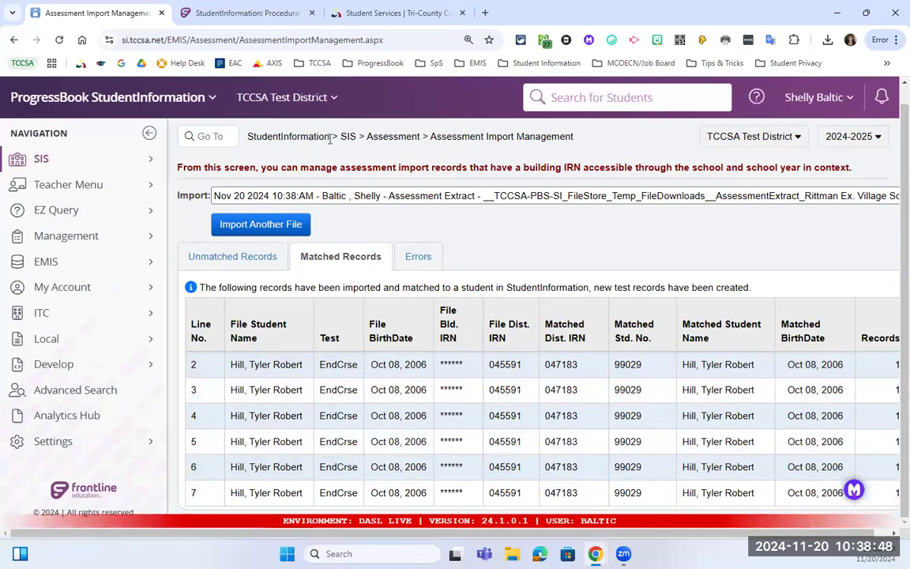
{"action": "left_click", "coordinate": [292, 137]}
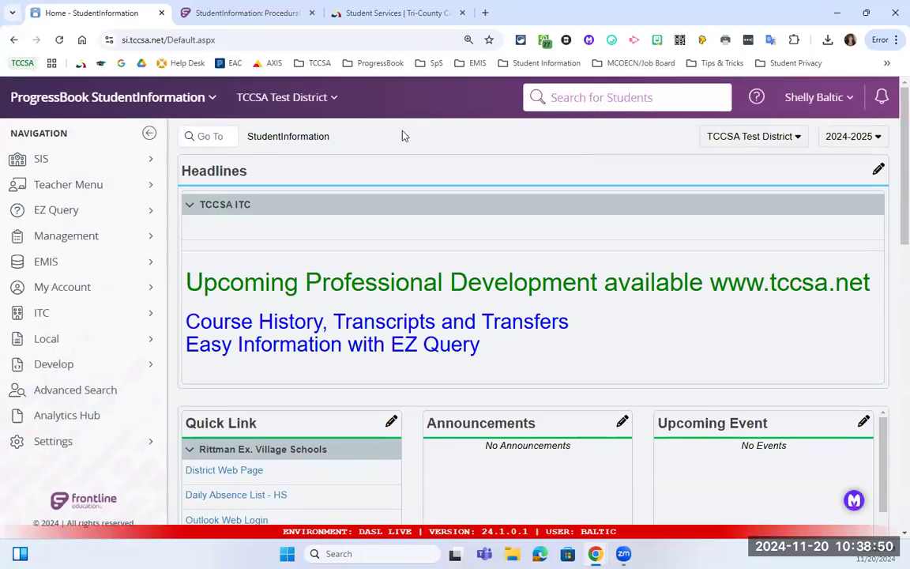
Search students for 'hall' and open the matching student's profile.
{"action": "type", "text": "hall"}
{"action": "key", "text": "Return"}
{"action": "left_click", "coordinate": [224, 422]}
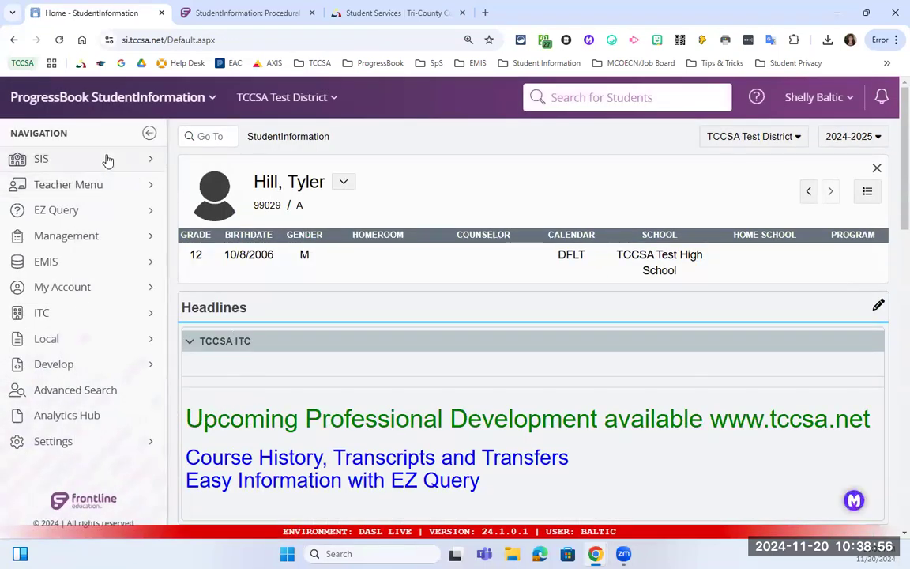
View the student's six imported End of Course Exam results, Algebra 1 through American Government.
{"action": "left_click", "coordinate": [106, 158]}
{"action": "left_click", "coordinate": [271, 379]}
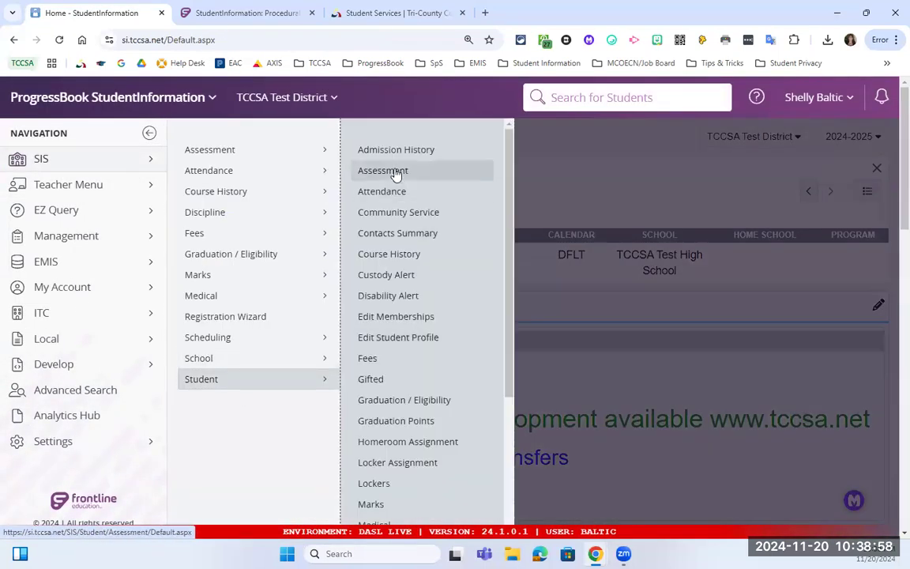
{"action": "left_click", "coordinate": [392, 170]}
{"action": "scroll", "coordinate": [234, 381], "scroll_direction": "down", "scroll_amount": 1}
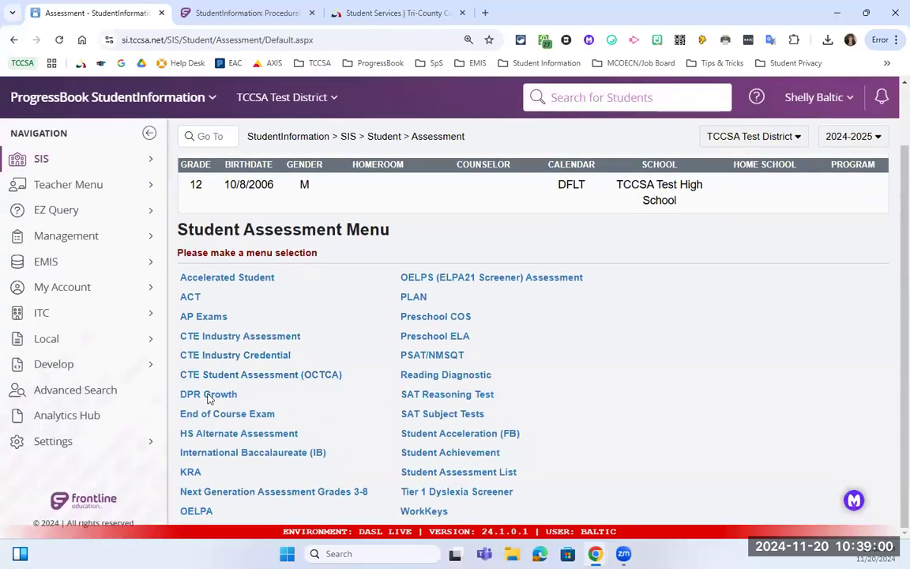
{"action": "left_click", "coordinate": [221, 416]}
{"action": "scroll", "coordinate": [307, 363], "scroll_direction": "down", "scroll_amount": 1}
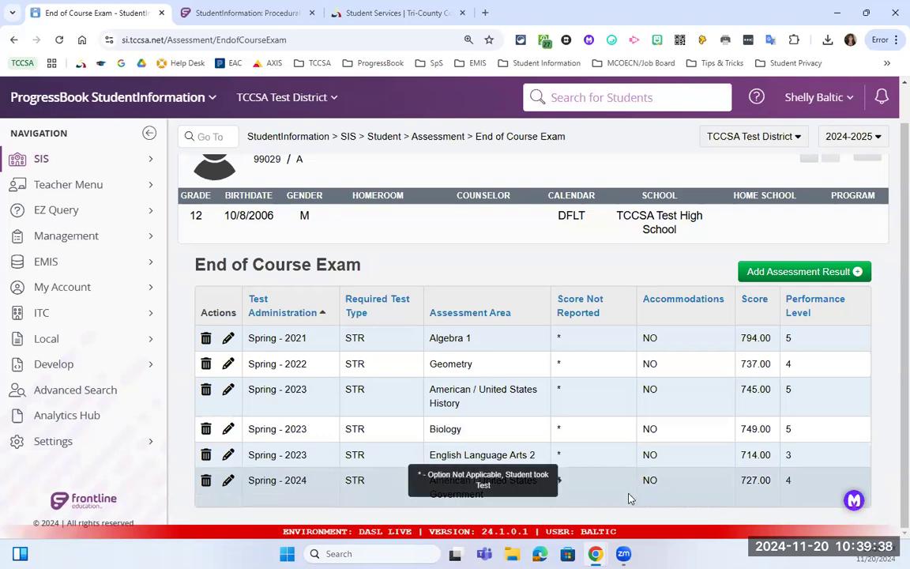
{"action": "left_click", "coordinate": [308, 139]}
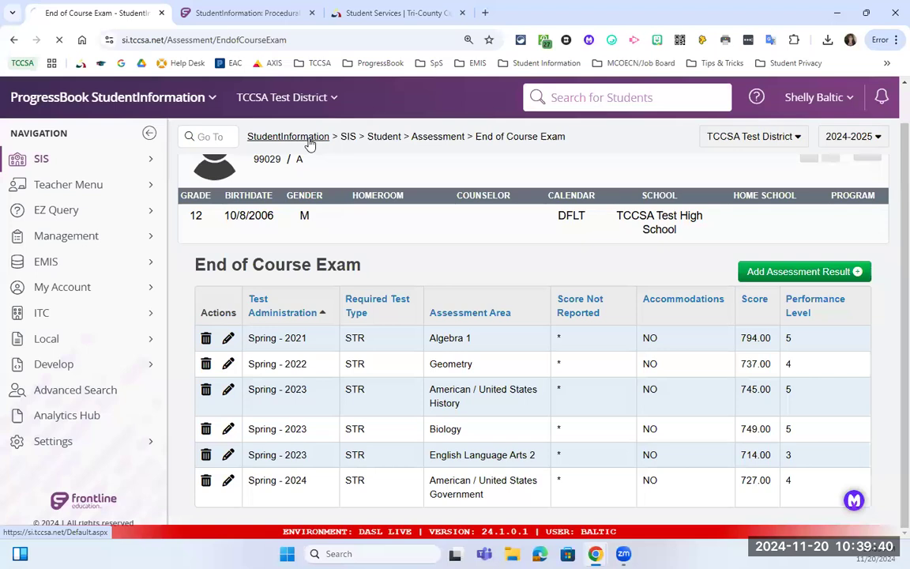
Scroll through Ashland-West Holmes JVS's 2023-2024 Home School Export marking-pattern rules.
{"action": "scroll", "coordinate": [353, 333], "scroll_direction": "down", "scroll_amount": 8}
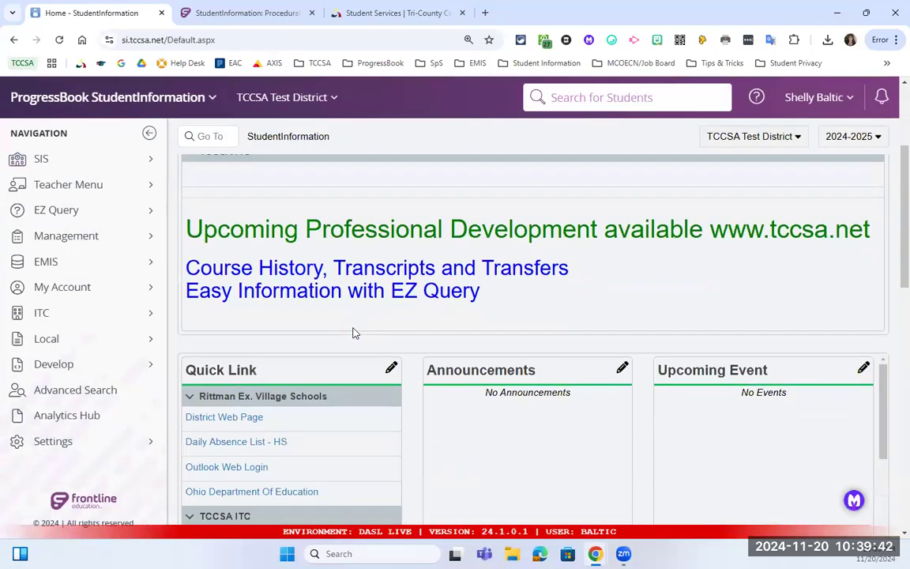
{"action": "scroll", "coordinate": [354, 333], "scroll_direction": "down", "scroll_amount": 6}
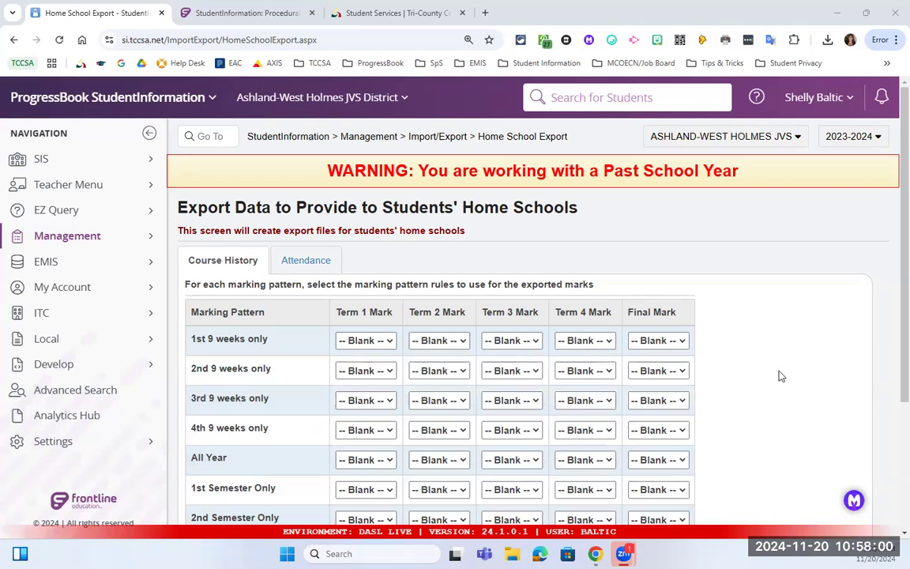
Choose FIN as Final Mark for All Year, 1st Semester Only and 2nd Semester Only.
{"action": "scroll", "coordinate": [779, 376], "scroll_direction": "down", "scroll_amount": 1}
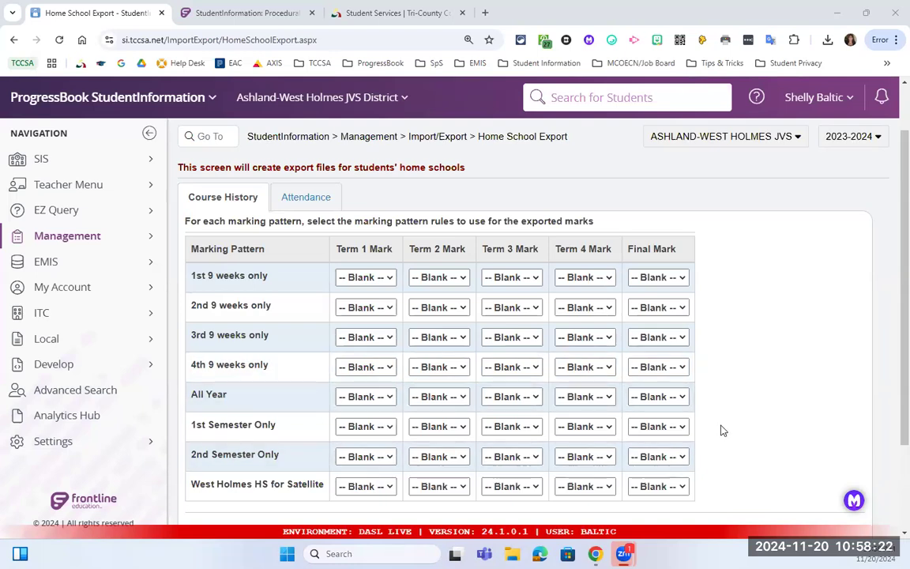
{"action": "left_click", "coordinate": [673, 398]}
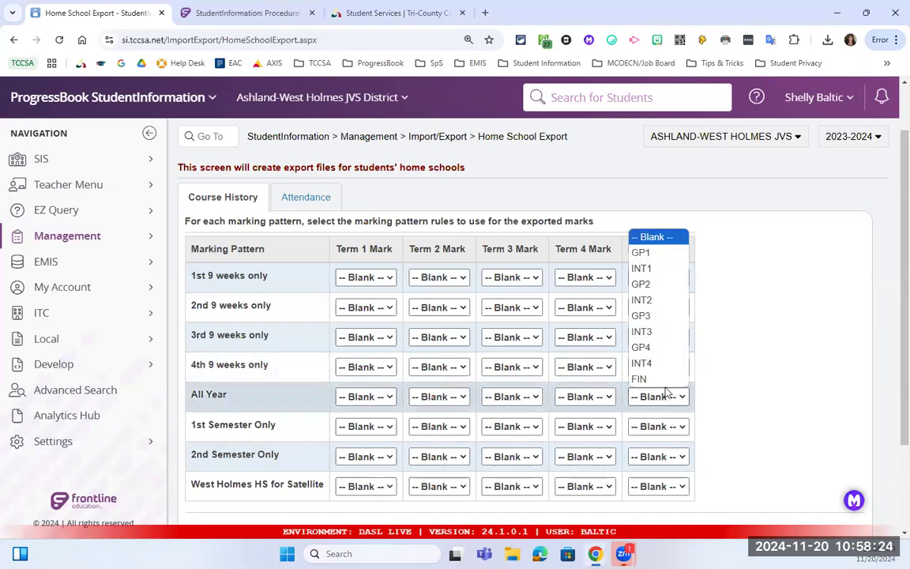
{"action": "left_click", "coordinate": [660, 380]}
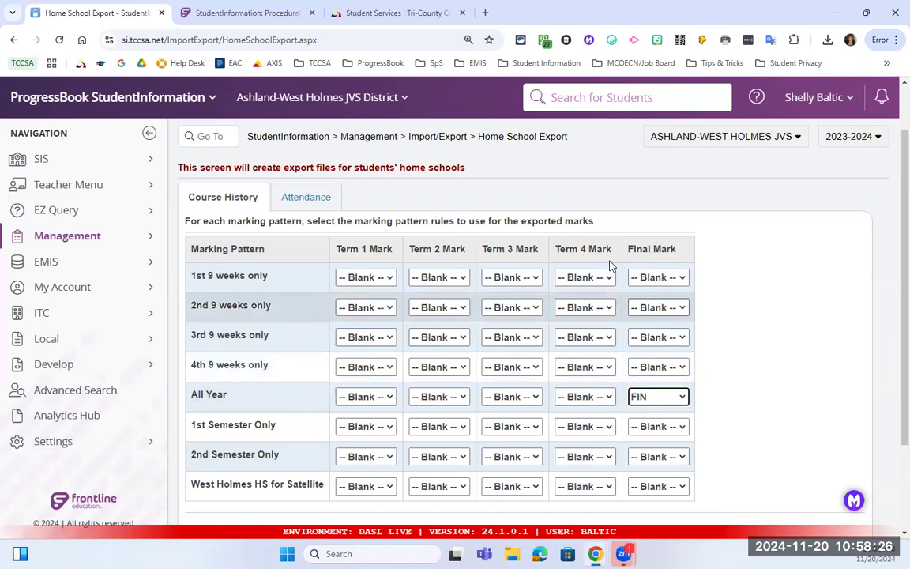
{"action": "left_click", "coordinate": [648, 426]}
{"action": "left_click", "coordinate": [663, 522]}
{"action": "left_click", "coordinate": [667, 448]}
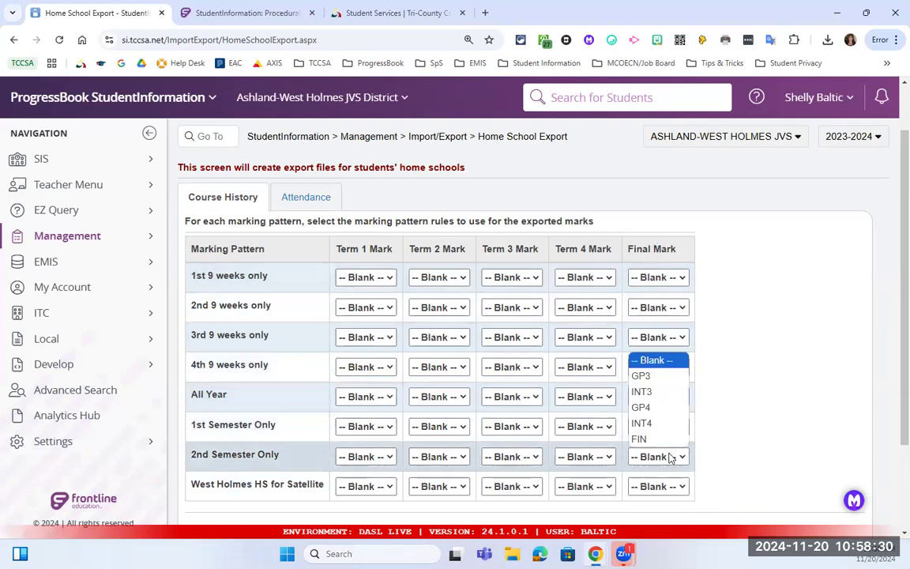
{"action": "left_click", "coordinate": [680, 435]}
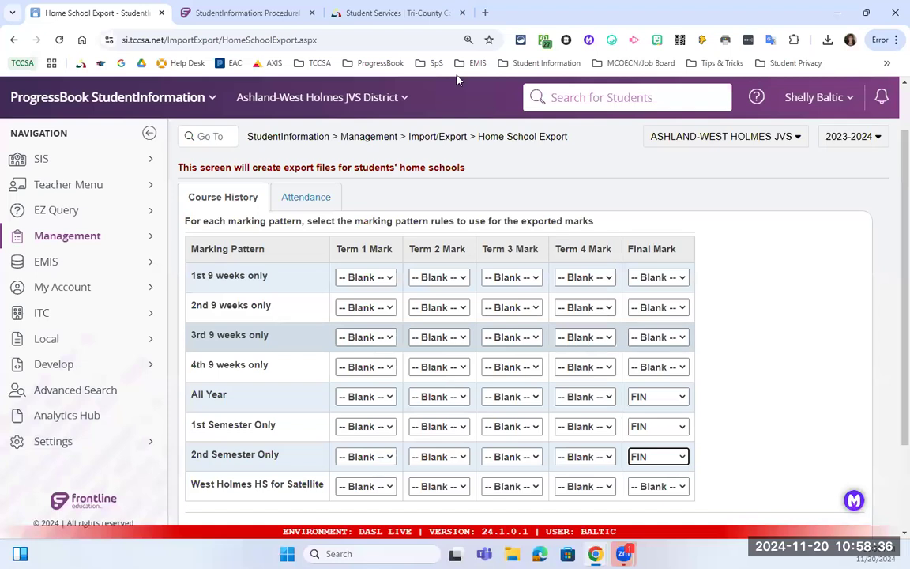
{"action": "left_click", "coordinate": [321, 97]}
{"action": "left_click", "coordinate": [331, 154]}
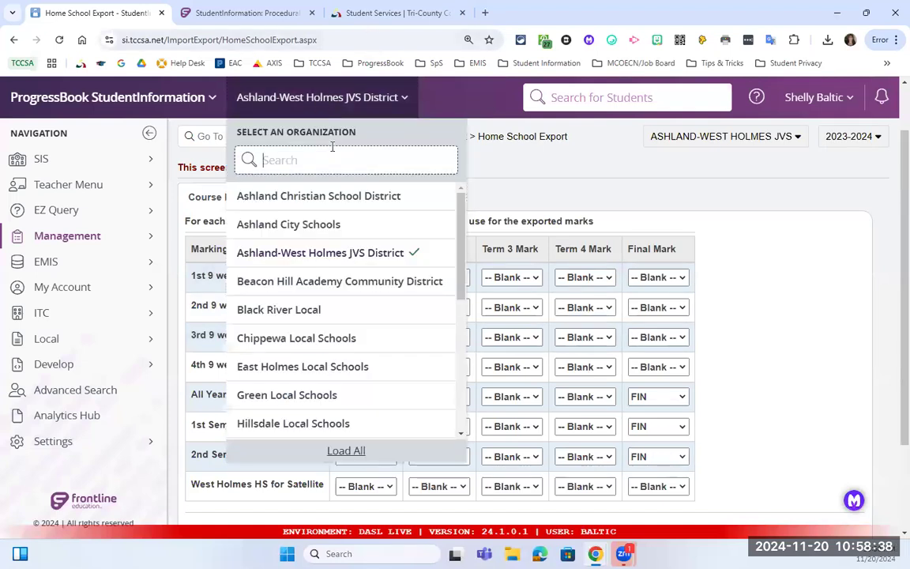
{"action": "type", "text": "t"}
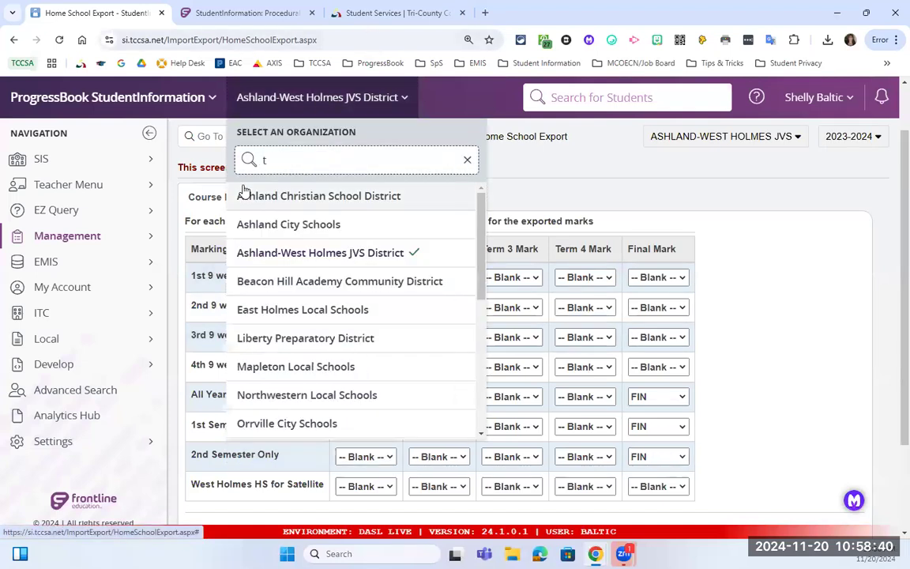
{"action": "left_click", "coordinate": [640, 197]}
{"action": "scroll", "coordinate": [502, 360], "scroll_direction": "down", "scroll_amount": 3}
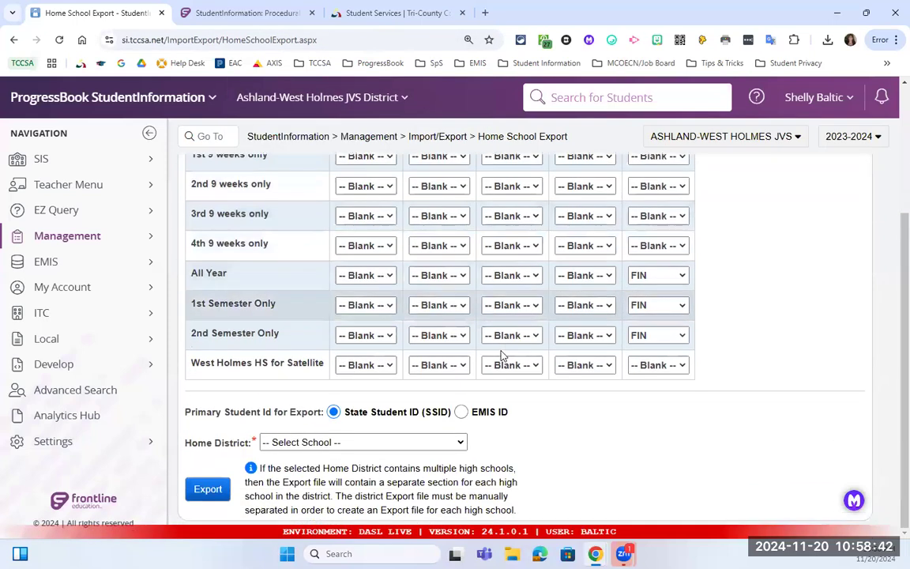
{"action": "left_click", "coordinate": [339, 443]}
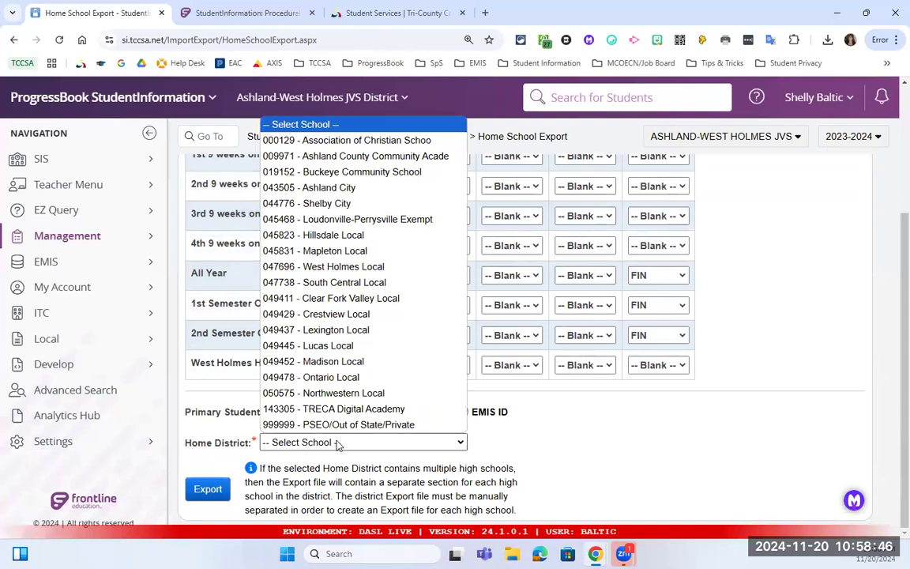
{"action": "left_click", "coordinate": [339, 443]}
{"action": "left_click", "coordinate": [338, 443]}
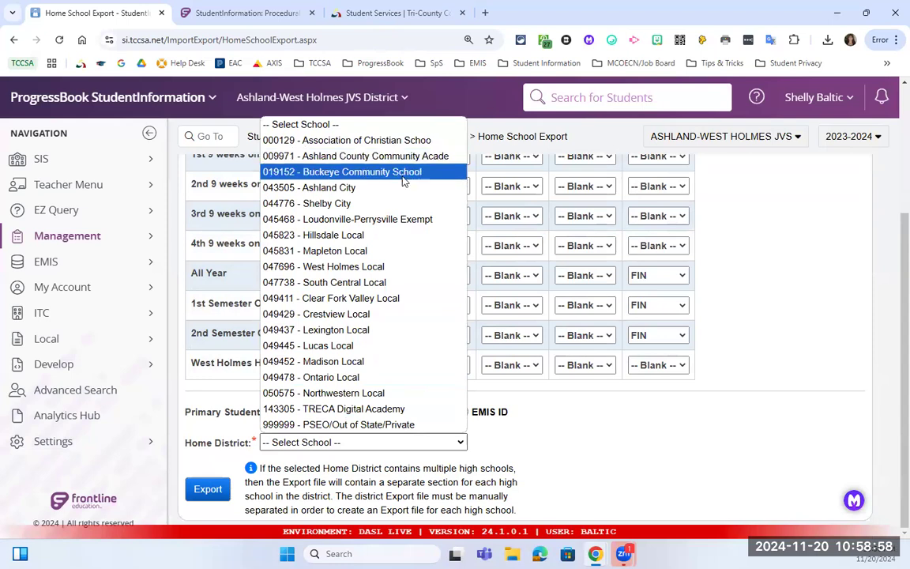
{"action": "left_click", "coordinate": [576, 411]}
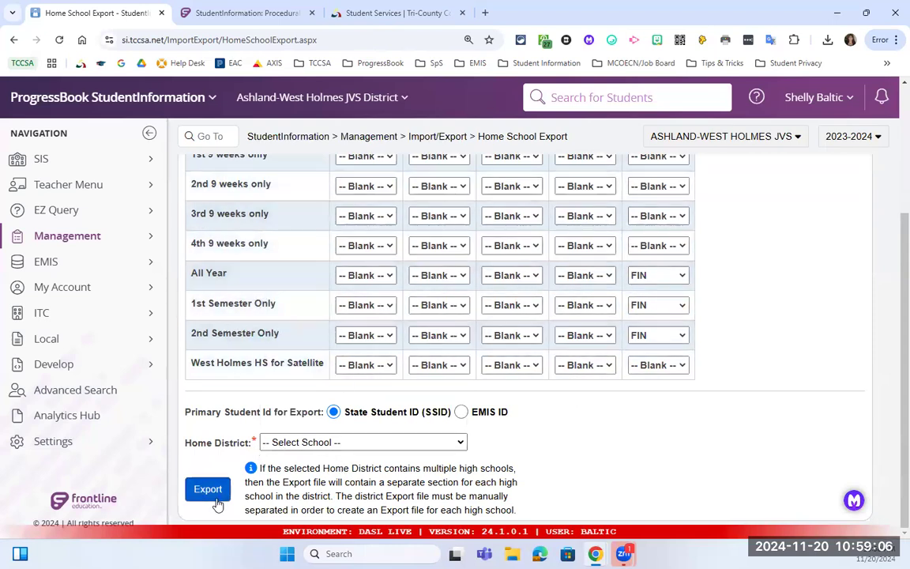
{"action": "left_click_drag", "start_coordinate": [204, 411], "coordinate": [341, 424]}
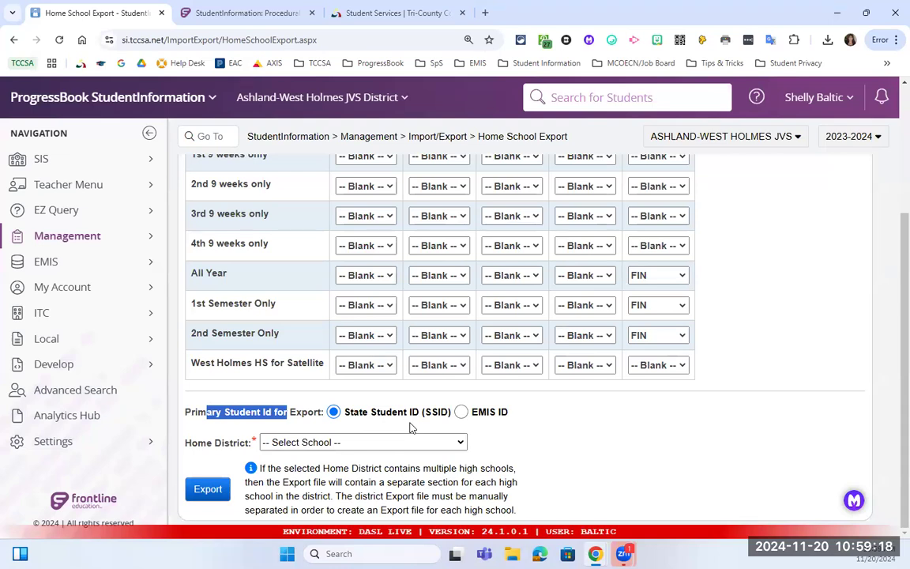
Search organizations for 'ccsa', switch to TCCSA Test District, and select TCCSA Test High School.
{"action": "left_click", "coordinate": [324, 97]}
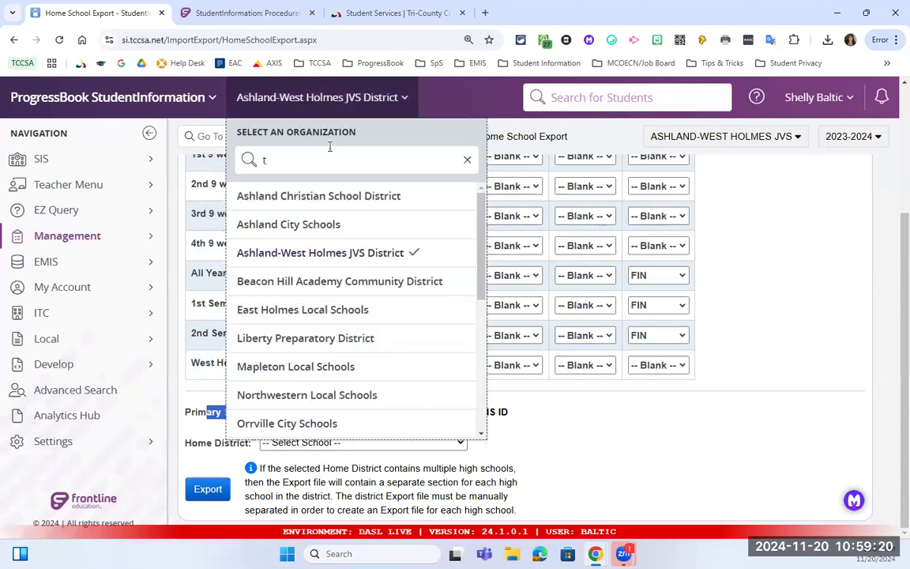
{"action": "left_click", "coordinate": [316, 161]}
{"action": "type", "text": "ccsa"}
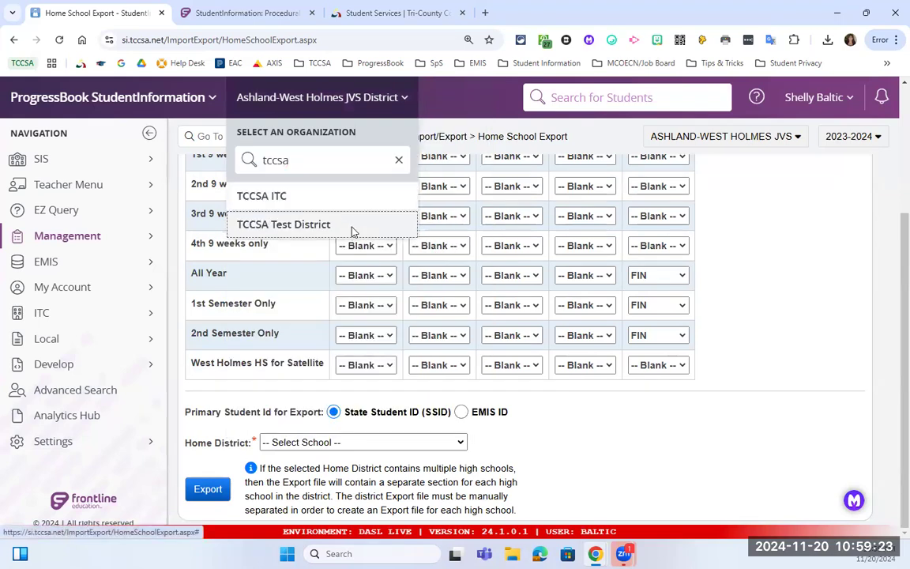
{"action": "left_click", "coordinate": [316, 225]}
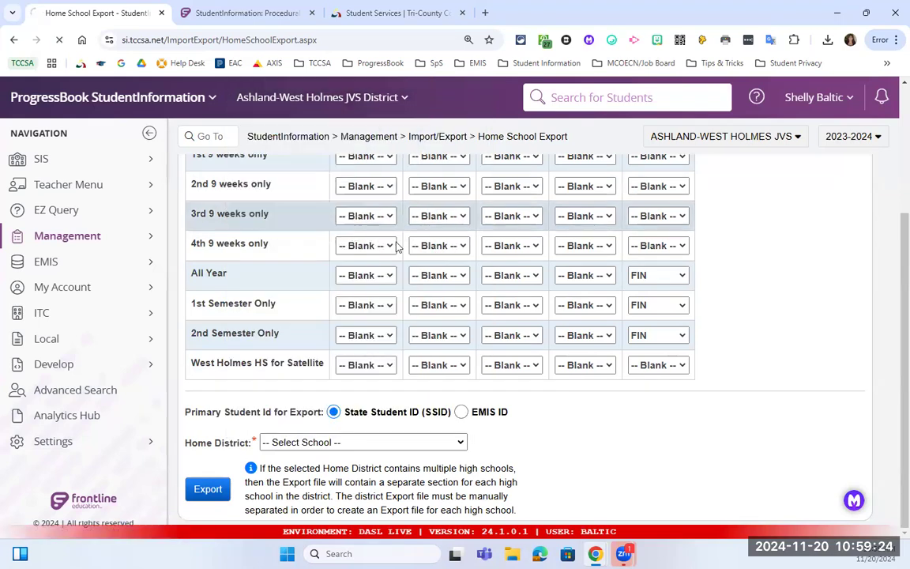
{"action": "left_click", "coordinate": [749, 138]}
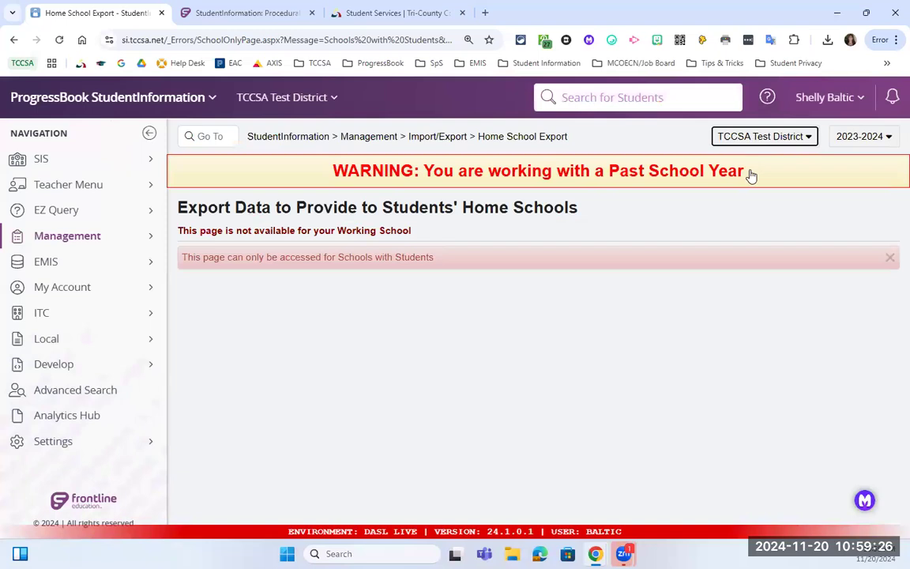
{"action": "left_click", "coordinate": [721, 197]}
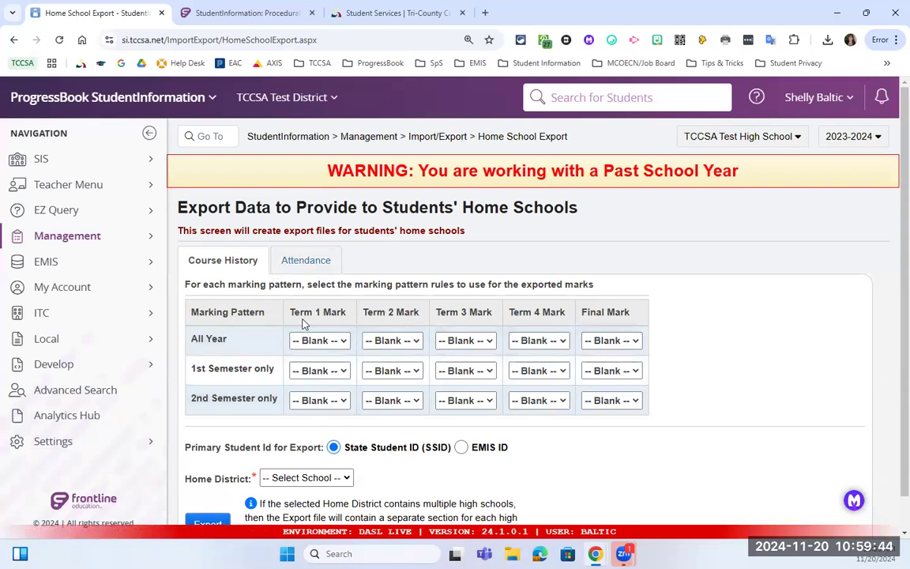
In Home School Import, map Term 5 Mark to term FIN, mark type FIN - Final, credit Earned.
{"action": "left_click", "coordinate": [437, 137]}
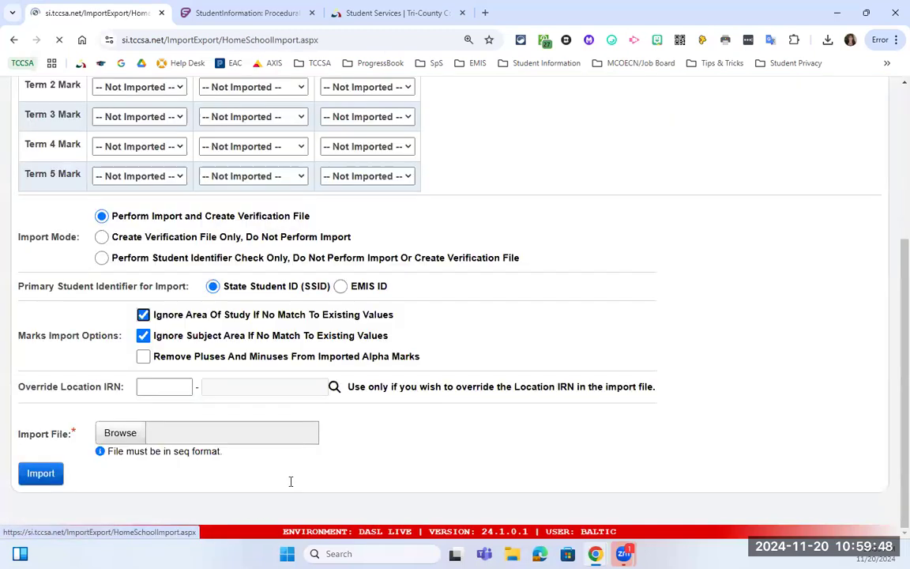
{"action": "scroll", "coordinate": [391, 278], "scroll_direction": "up", "scroll_amount": 5}
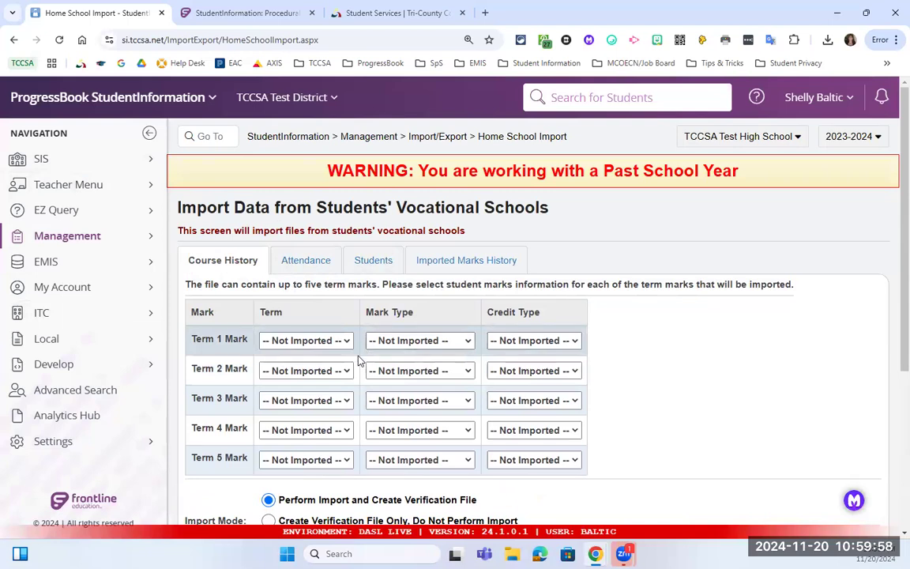
{"action": "left_click", "coordinate": [330, 458]}
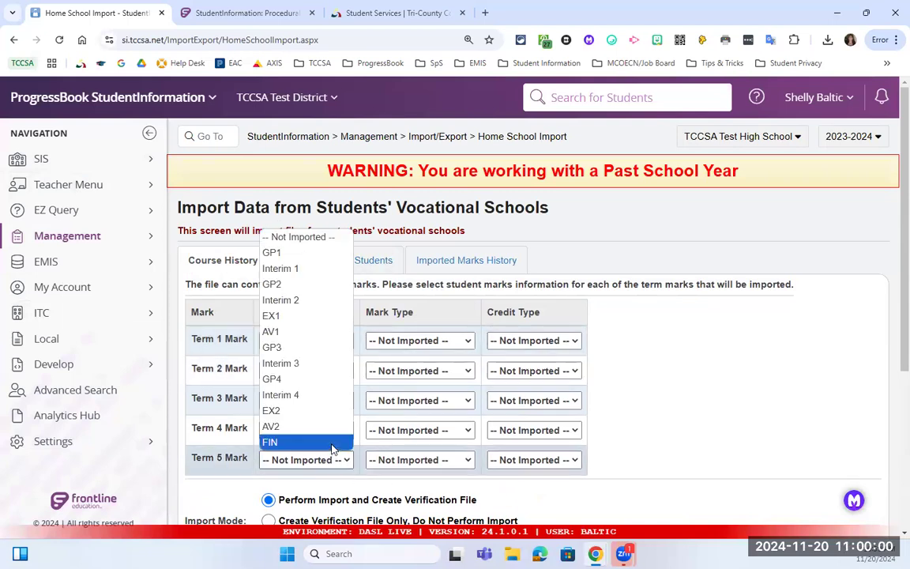
{"action": "left_click", "coordinate": [332, 446]}
{"action": "left_click", "coordinate": [427, 341]}
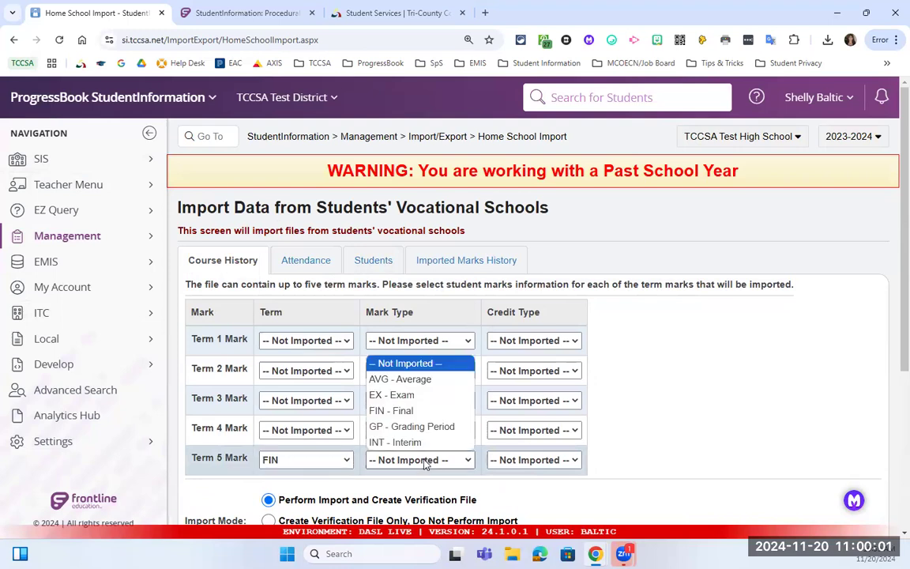
{"action": "left_click", "coordinate": [433, 410]}
{"action": "left_click", "coordinate": [553, 462]}
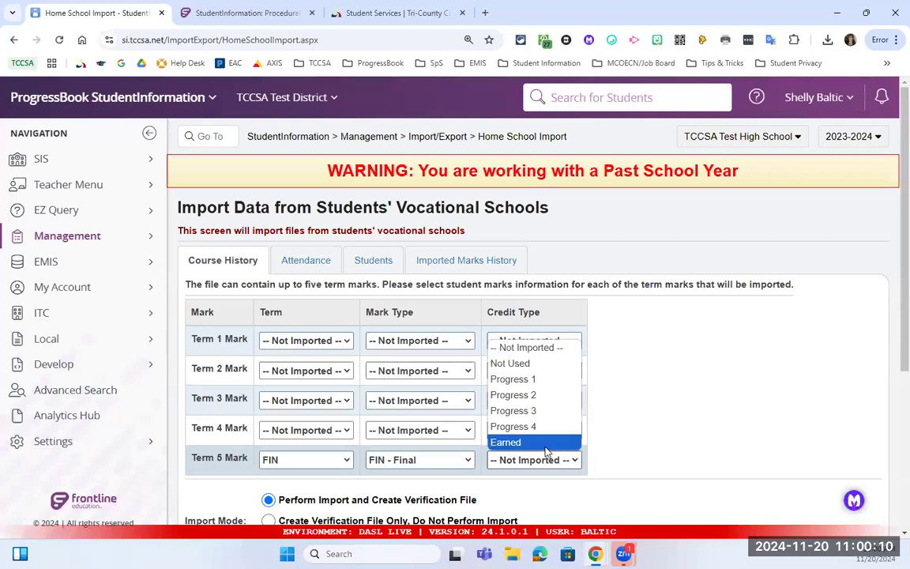
{"action": "left_click", "coordinate": [545, 443]}
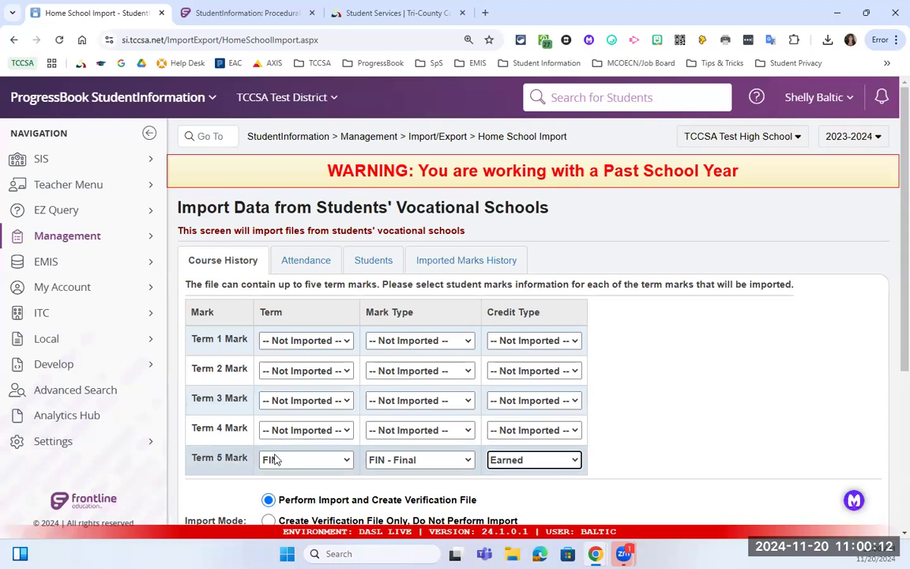
{"action": "scroll", "coordinate": [341, 462], "scroll_direction": "down", "scroll_amount": 2}
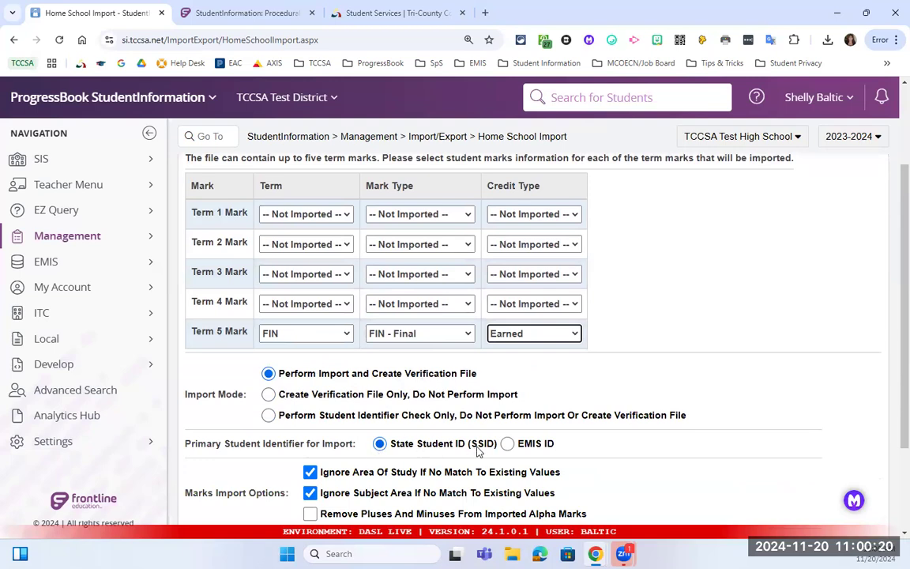
{"action": "scroll", "coordinate": [425, 403], "scroll_direction": "down", "scroll_amount": 1}
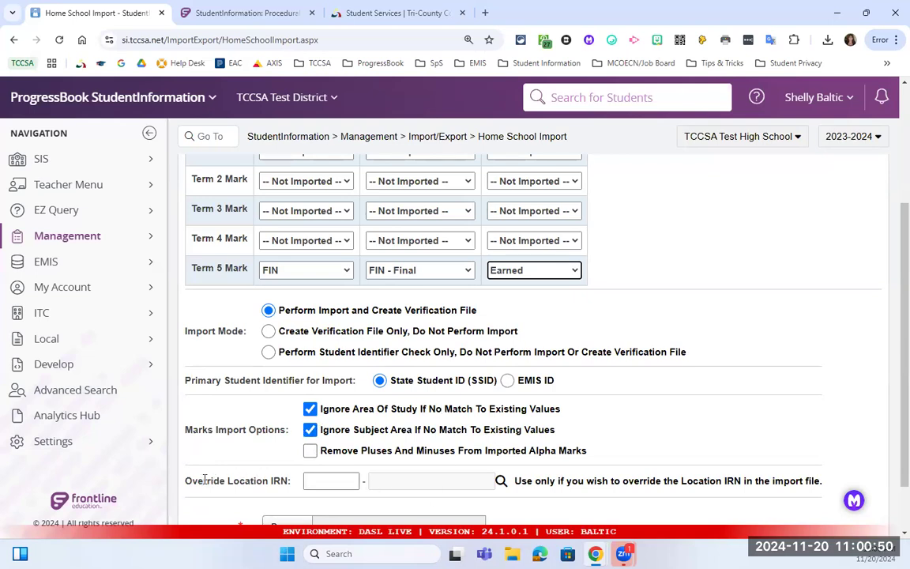
{"action": "left_click_drag", "start_coordinate": [201, 479], "coordinate": [286, 476]}
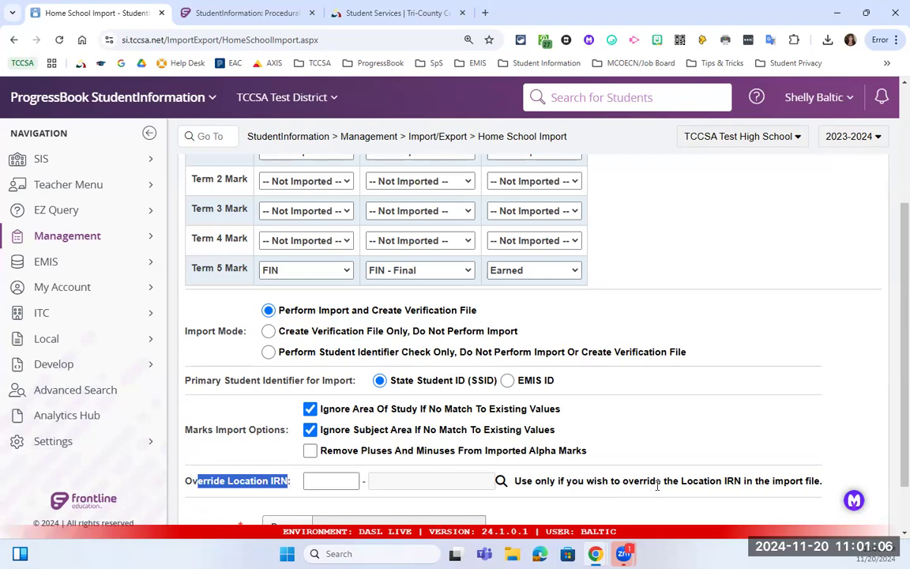
{"action": "scroll", "coordinate": [644, 463], "scroll_direction": "down", "scroll_amount": 1}
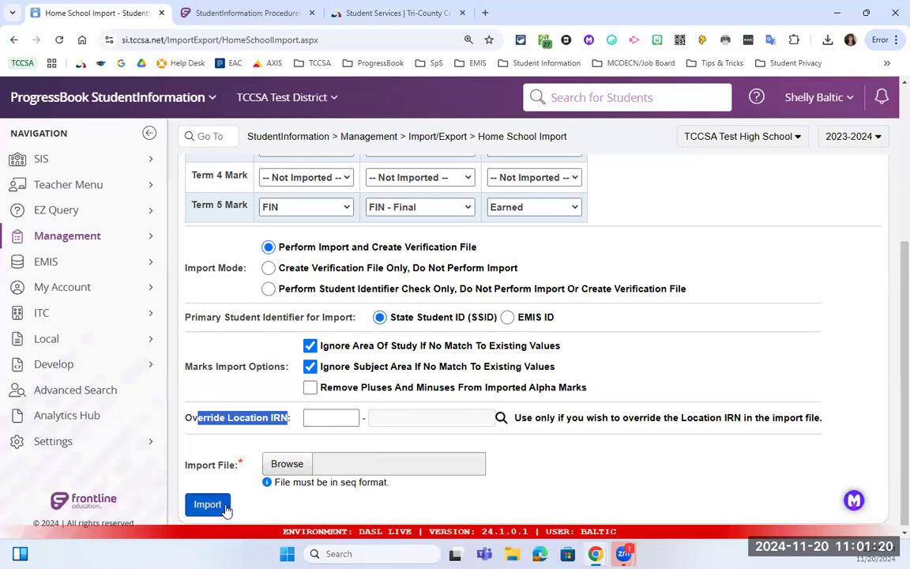
{"action": "scroll", "coordinate": [192, 479], "scroll_direction": "up", "scroll_amount": 3}
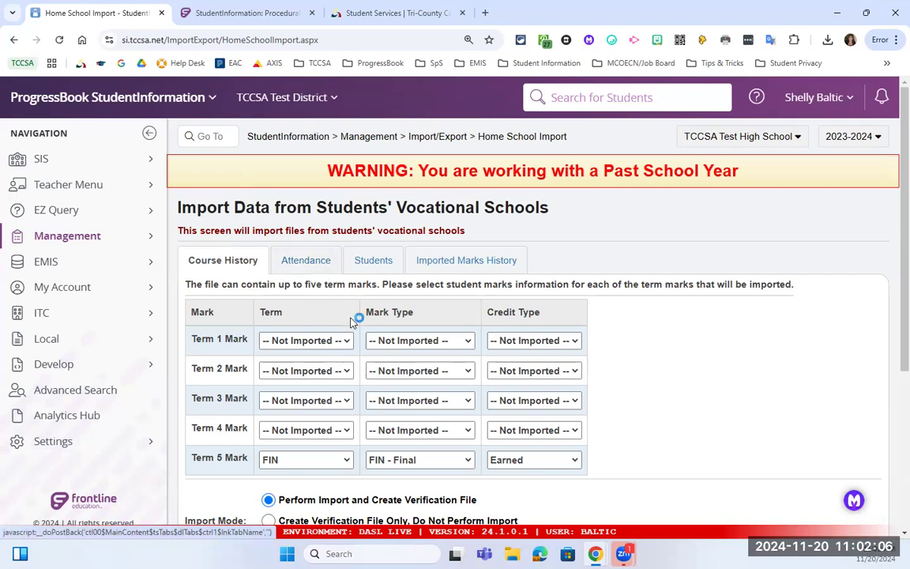
Look over the attendance import settings and the imported marks history.
{"action": "scroll", "coordinate": [354, 317], "scroll_direction": "down", "scroll_amount": 2}
{"action": "scroll", "coordinate": [350, 316], "scroll_direction": "up", "scroll_amount": 3}
{"action": "left_click", "coordinate": [307, 266]}
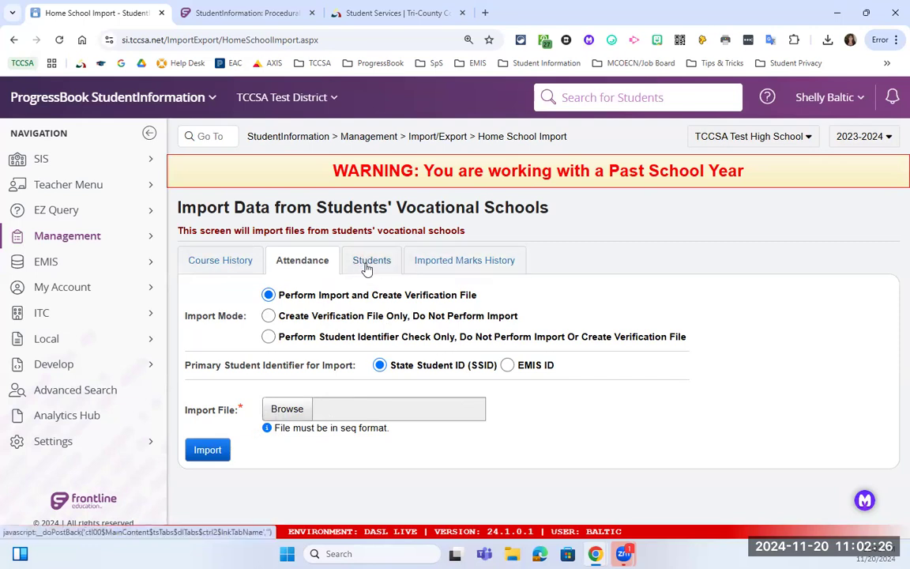
{"action": "left_click", "coordinate": [432, 263]}
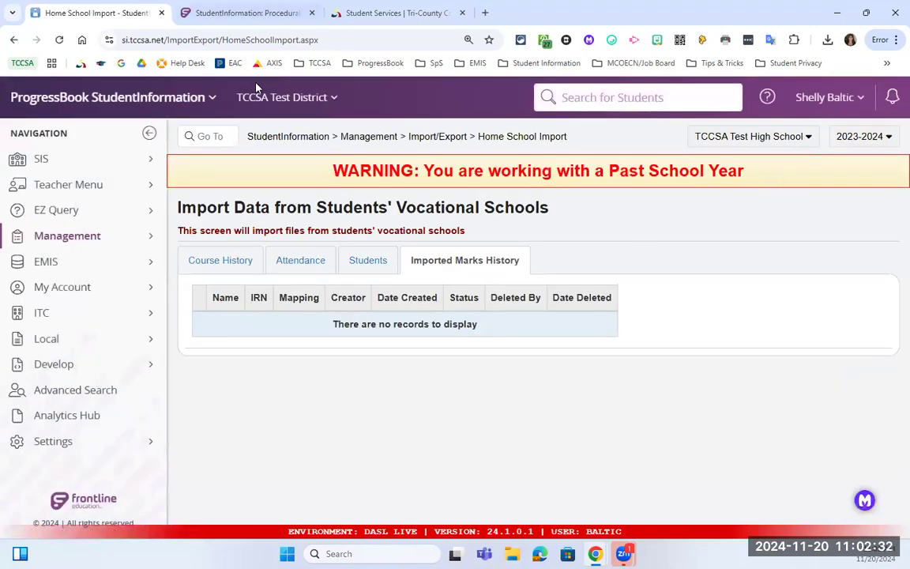
Search 'Nor', switch to Northwestern Local Schools, and make Northwestern High School the working school.
{"action": "left_click", "coordinate": [291, 93]}
{"action": "left_click", "coordinate": [321, 160]}
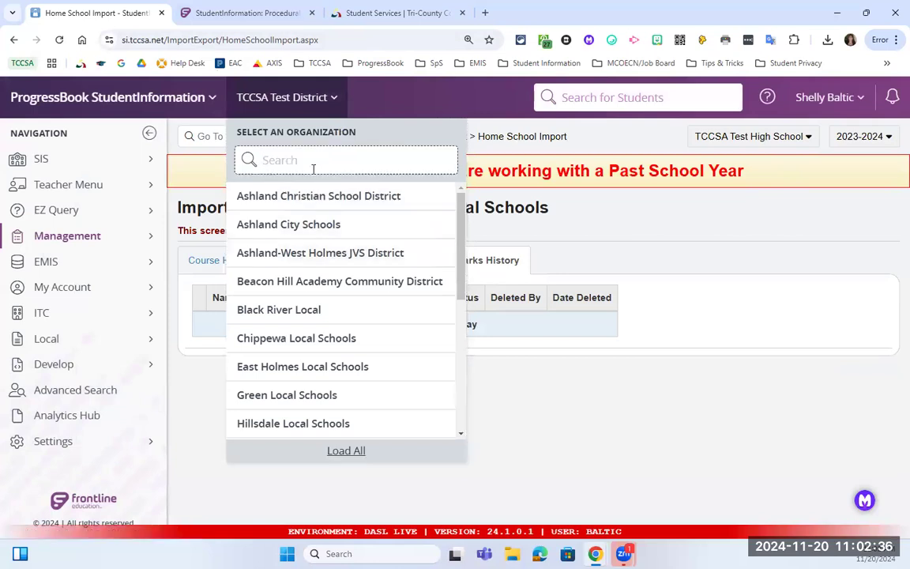
{"action": "type", "text": "Nor"}
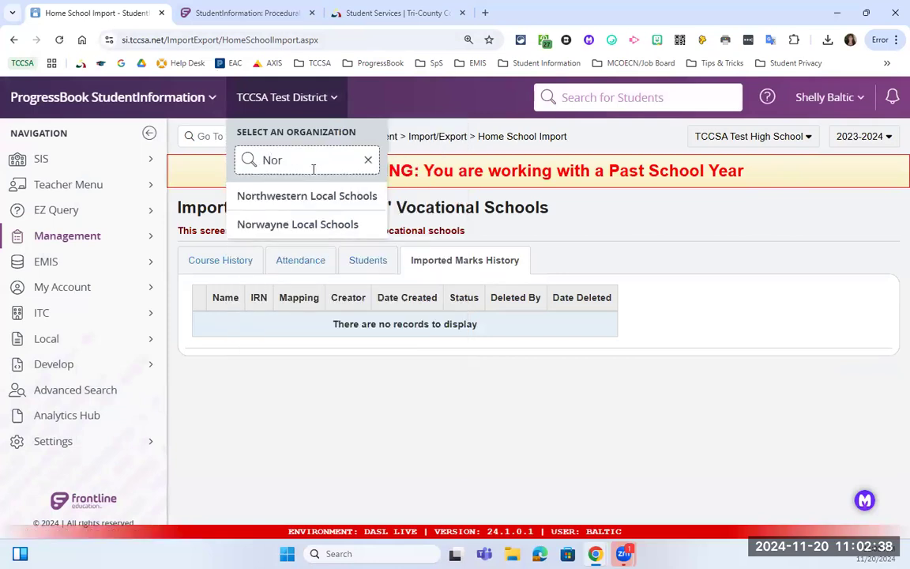
{"action": "left_click", "coordinate": [323, 202]}
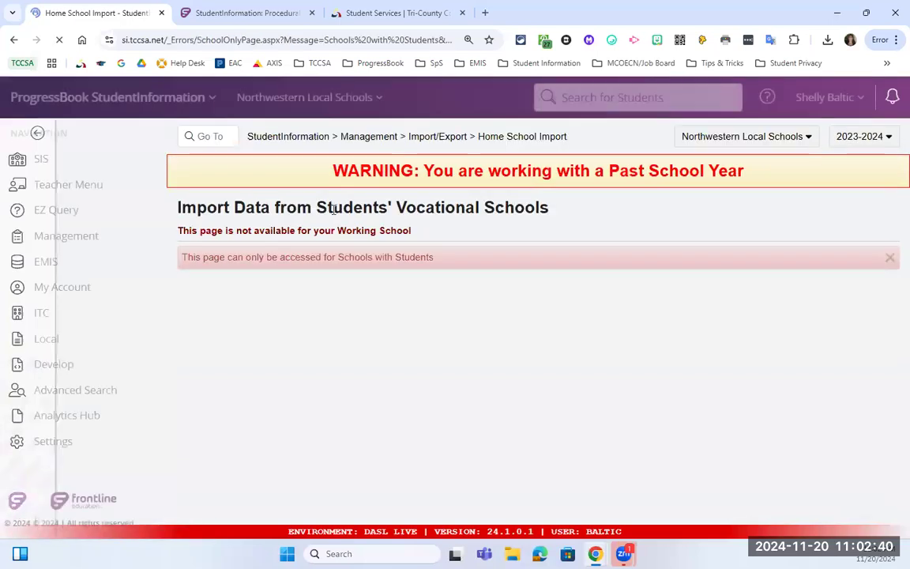
{"action": "left_click", "coordinate": [759, 136]}
{"action": "left_click", "coordinate": [762, 197]}
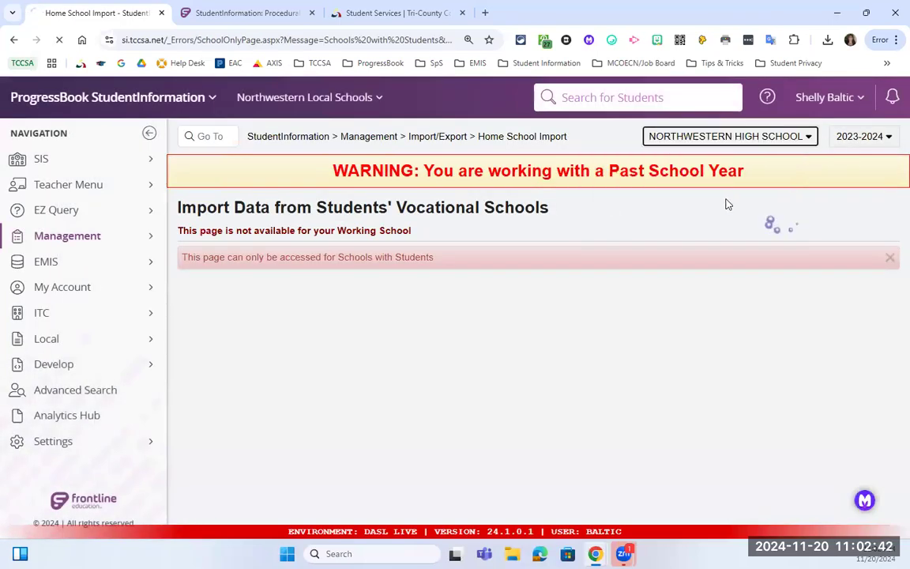
{"action": "scroll", "coordinate": [421, 244], "scroll_direction": "up", "scroll_amount": 3}
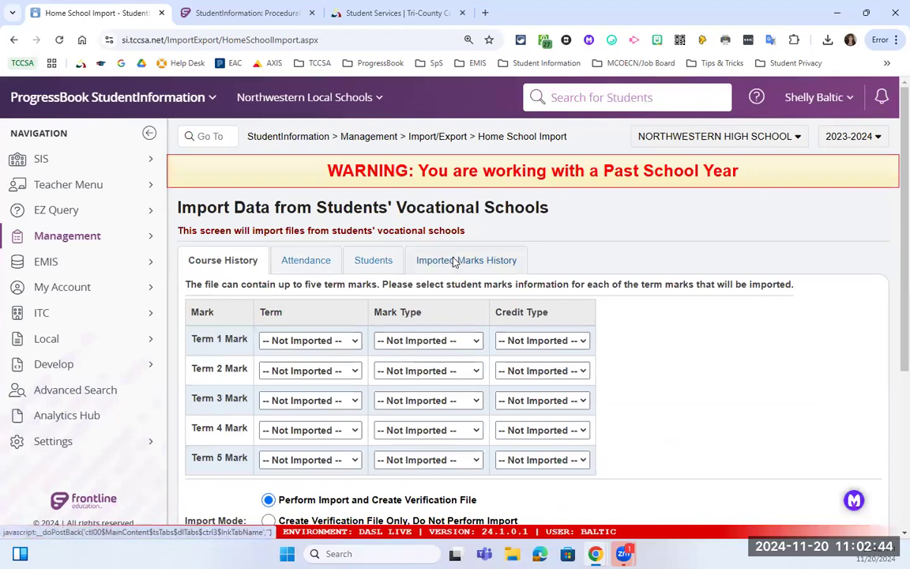
Compare Term 5's term and credit options with the latest import's mapping (FIN2, FIN, Earned).
{"action": "left_click", "coordinate": [455, 260]}
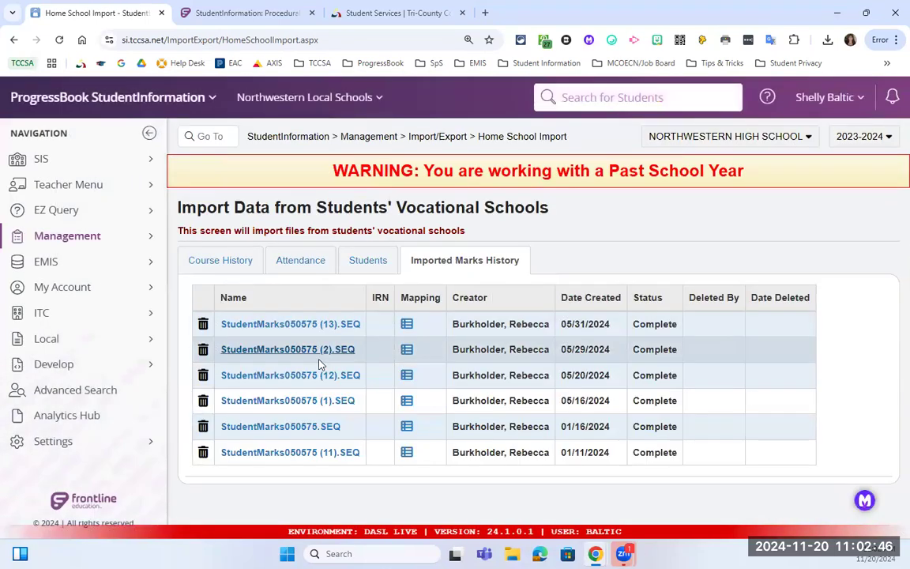
{"action": "left_click", "coordinate": [268, 451]}
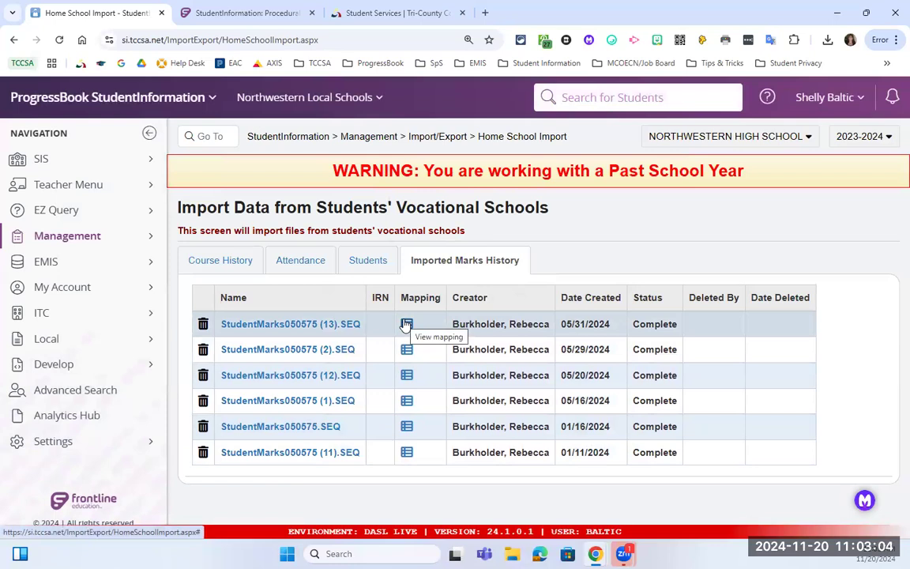
{"action": "left_click", "coordinate": [237, 261]}
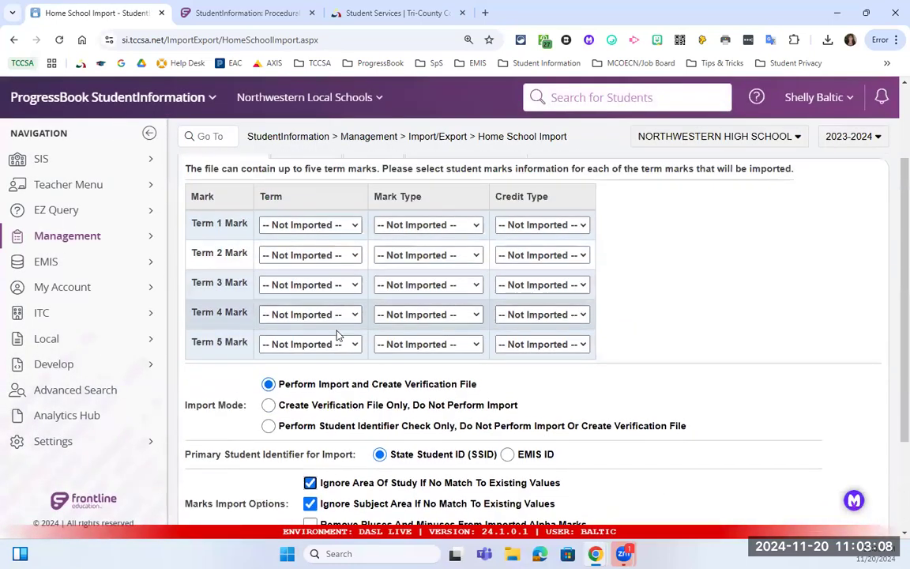
{"action": "left_click", "coordinate": [335, 342]}
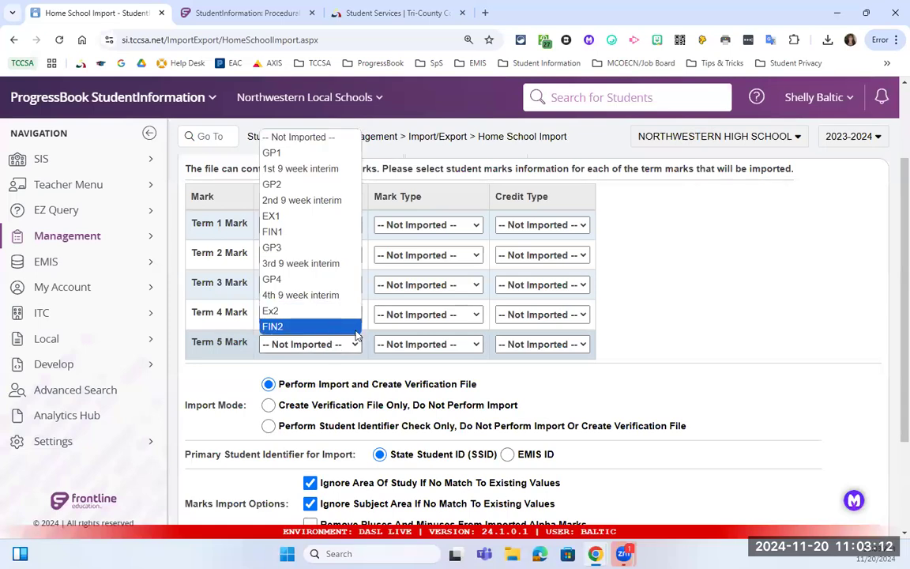
{"action": "left_click", "coordinate": [542, 344]}
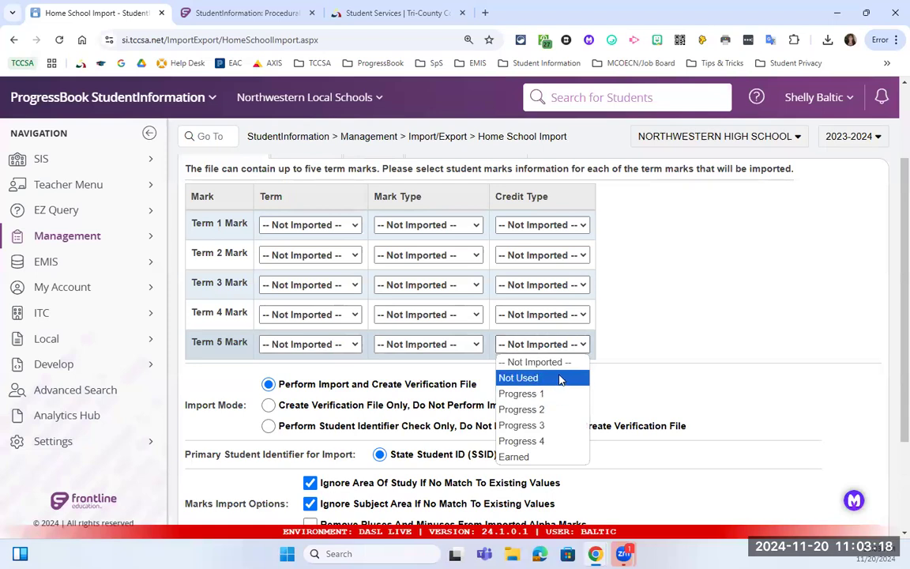
{"action": "scroll", "coordinate": [462, 302], "scroll_direction": "up", "scroll_amount": 2}
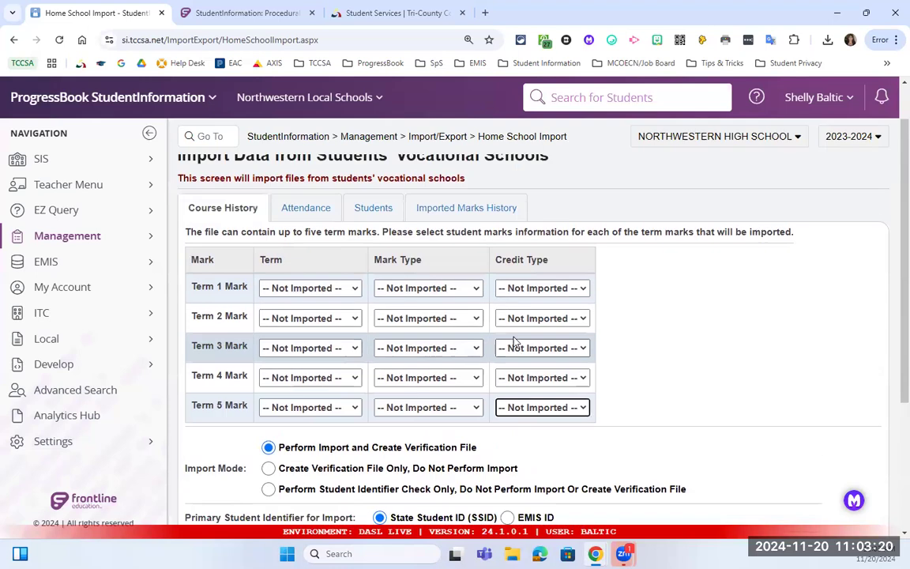
{"action": "left_click", "coordinate": [439, 260]}
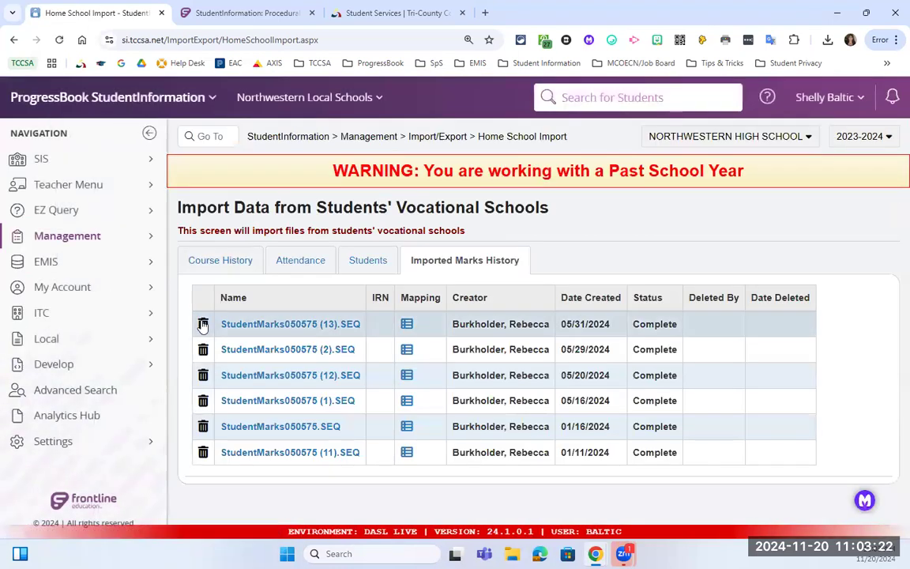
{"action": "left_click", "coordinate": [407, 327]}
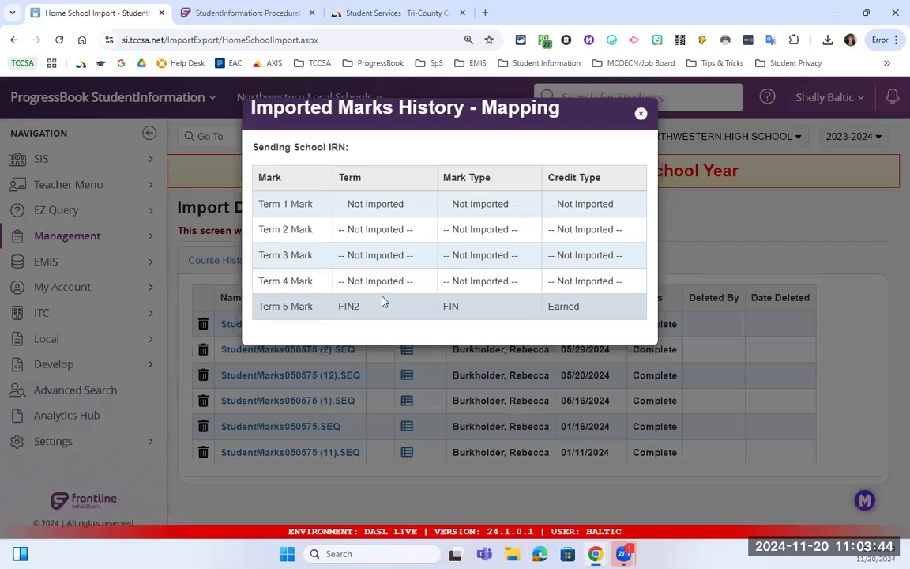
Close the Imported Marks History mapping dialog and return to the Course History mapping form.
{"action": "left_click", "coordinate": [641, 113]}
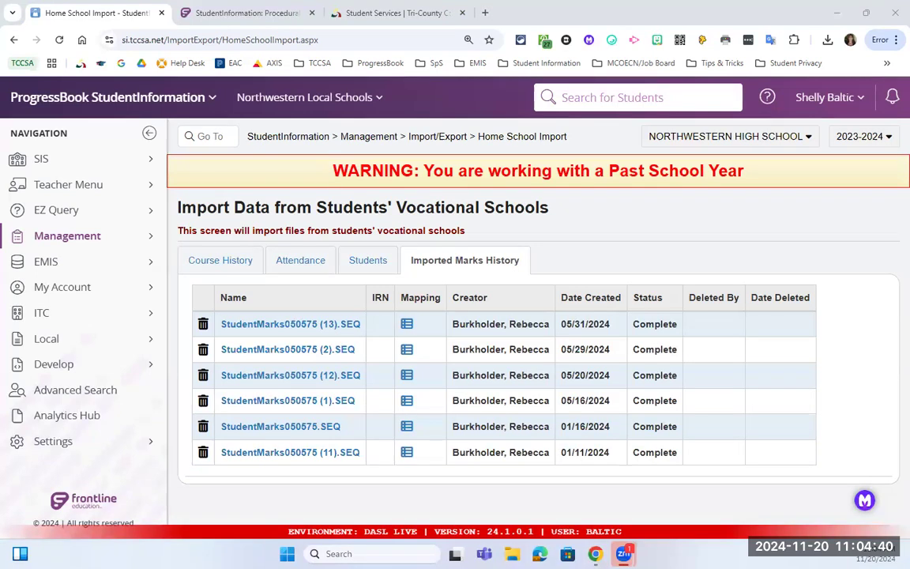
{"action": "left_click", "coordinate": [222, 262]}
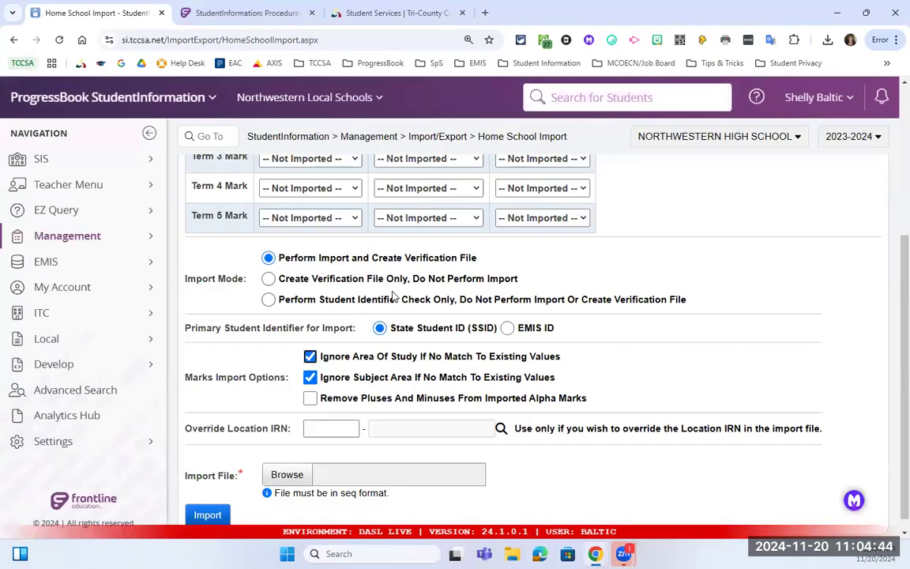
Map Term 3 Mark to FIN1 with mark type FIN - Final and credit Earned.
{"action": "scroll", "coordinate": [315, 293], "scroll_direction": "up", "scroll_amount": 2}
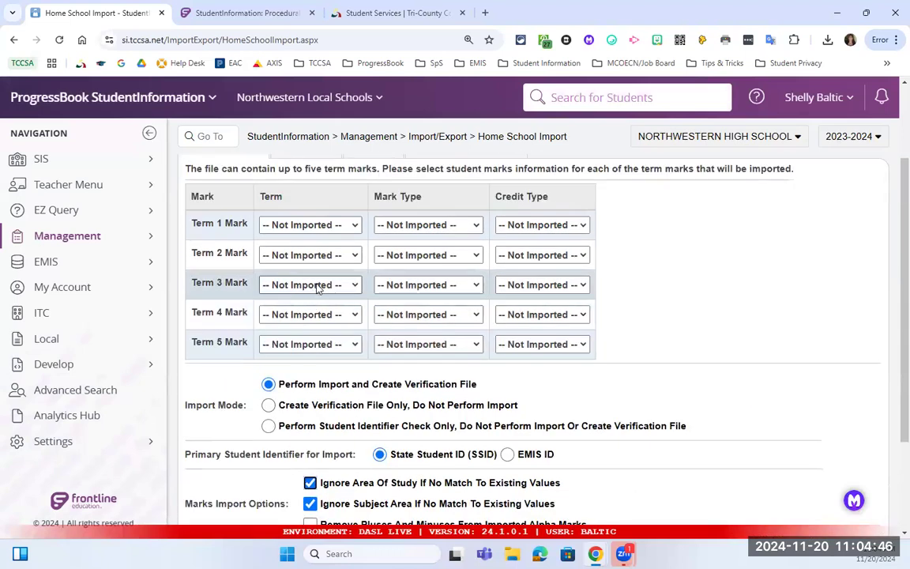
{"action": "left_click", "coordinate": [300, 286]}
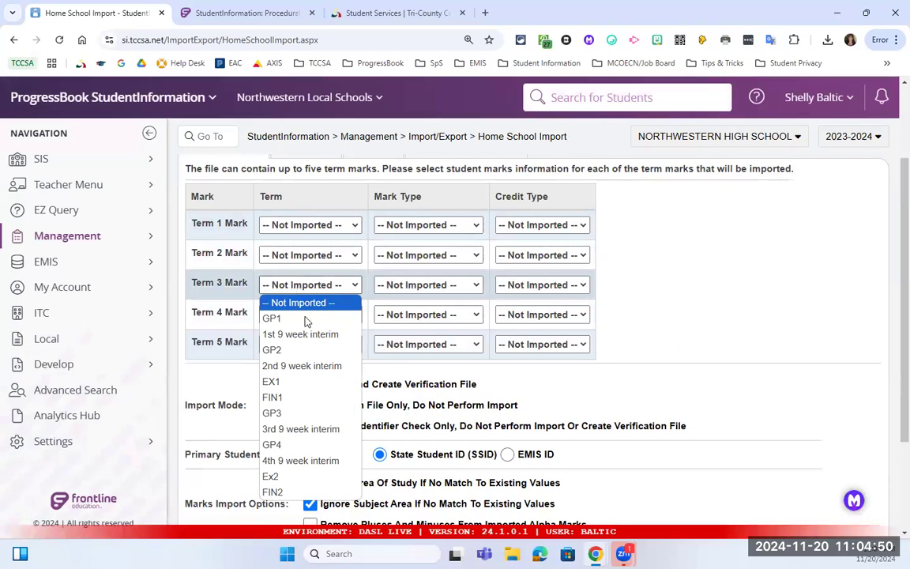
{"action": "left_click", "coordinate": [314, 401]}
{"action": "left_click", "coordinate": [395, 286]}
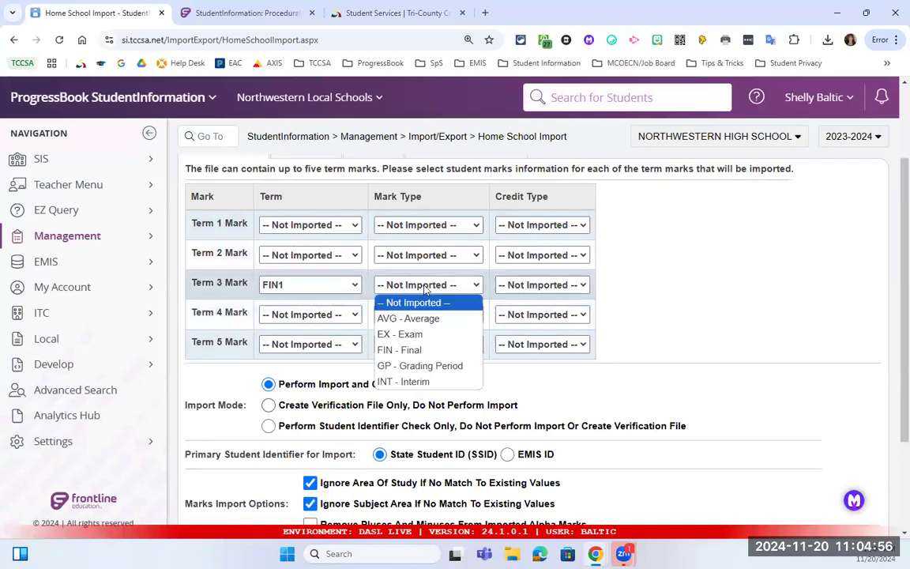
{"action": "left_click", "coordinate": [415, 352]}
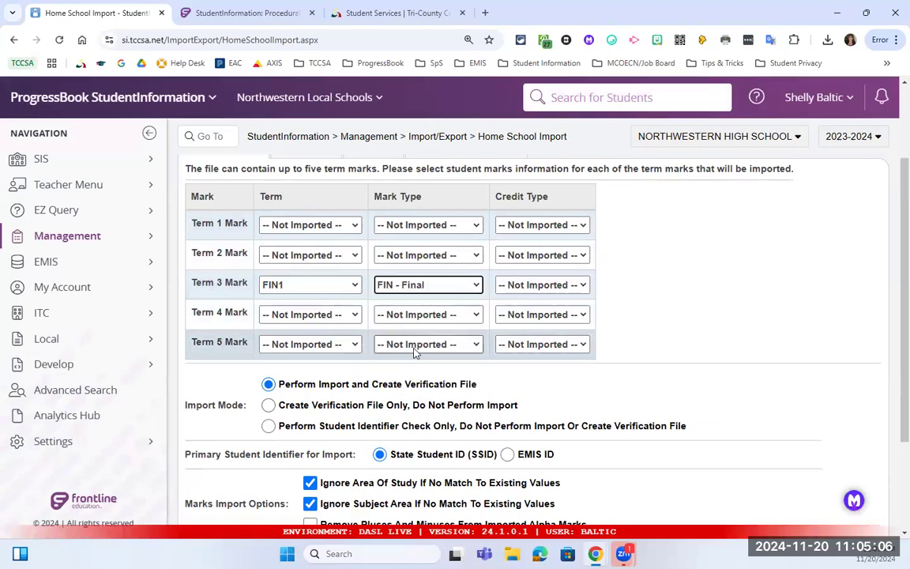
{"action": "left_click", "coordinate": [530, 285]}
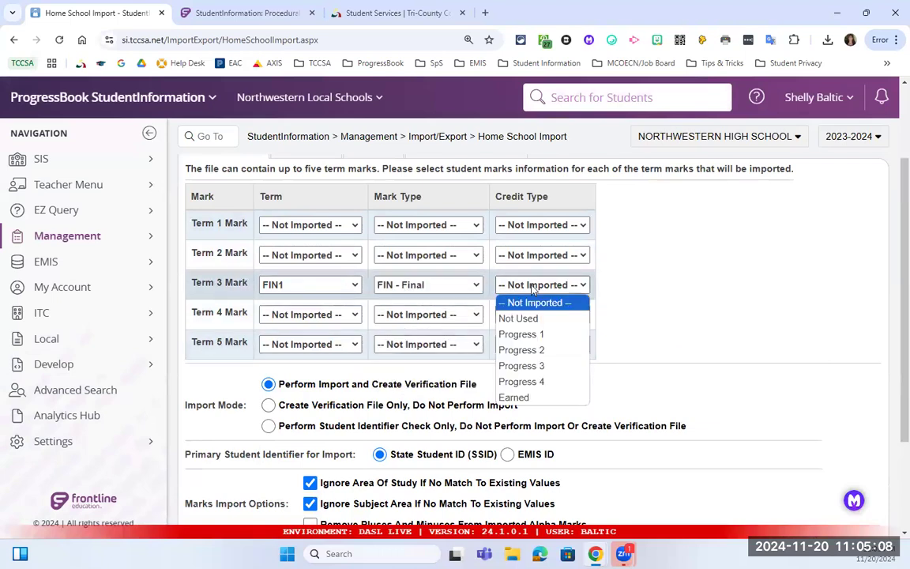
{"action": "left_click", "coordinate": [551, 398]}
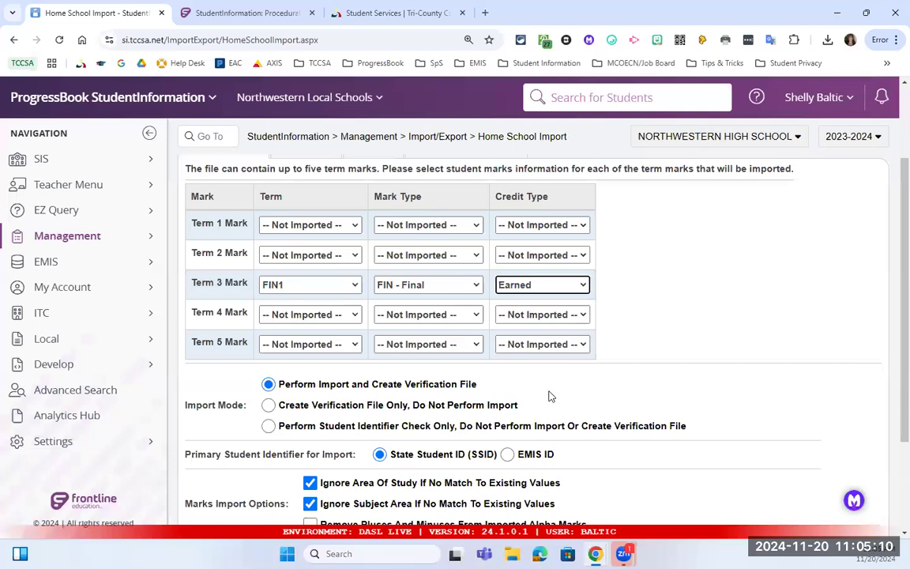
Map Term 5 Mark to FIN2 with mark type FIN - Final and credit Earned.
{"action": "left_click", "coordinate": [345, 345]}
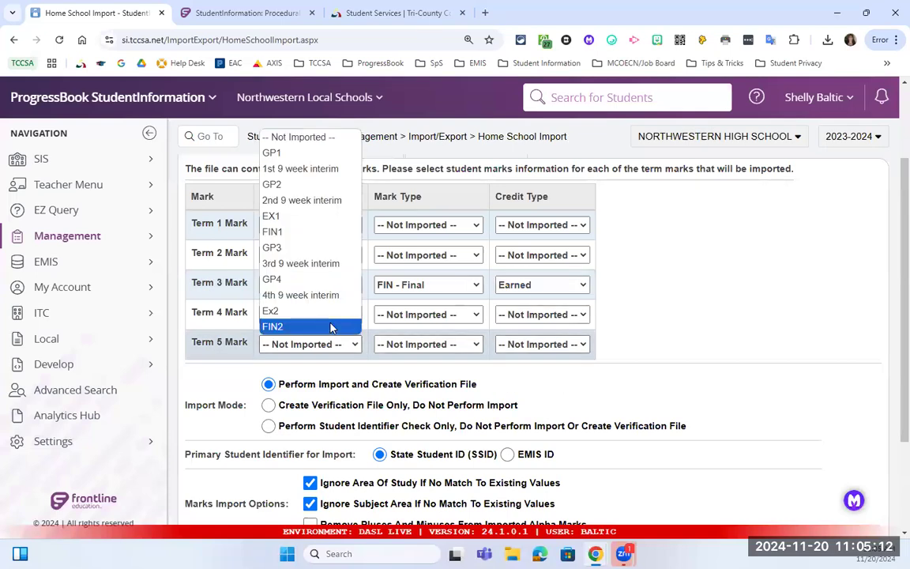
{"action": "left_click", "coordinate": [341, 325]}
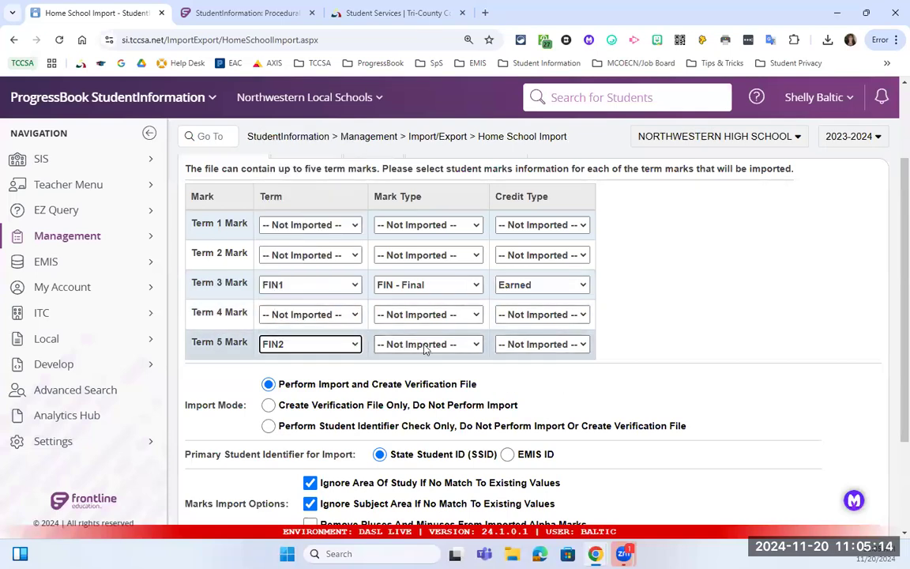
{"action": "left_click", "coordinate": [426, 345]}
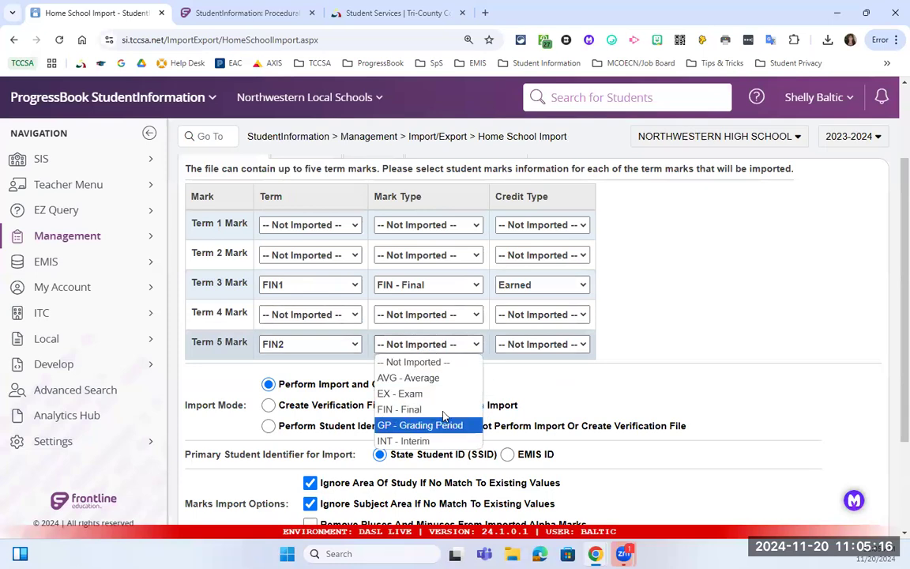
{"action": "left_click", "coordinate": [410, 409]}
{"action": "left_click", "coordinate": [534, 354]}
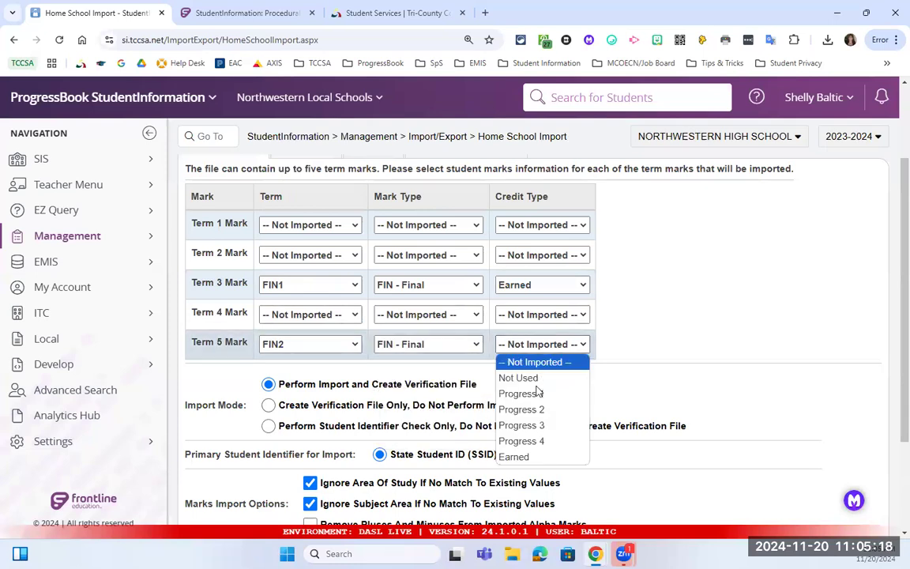
{"action": "left_click", "coordinate": [523, 457]}
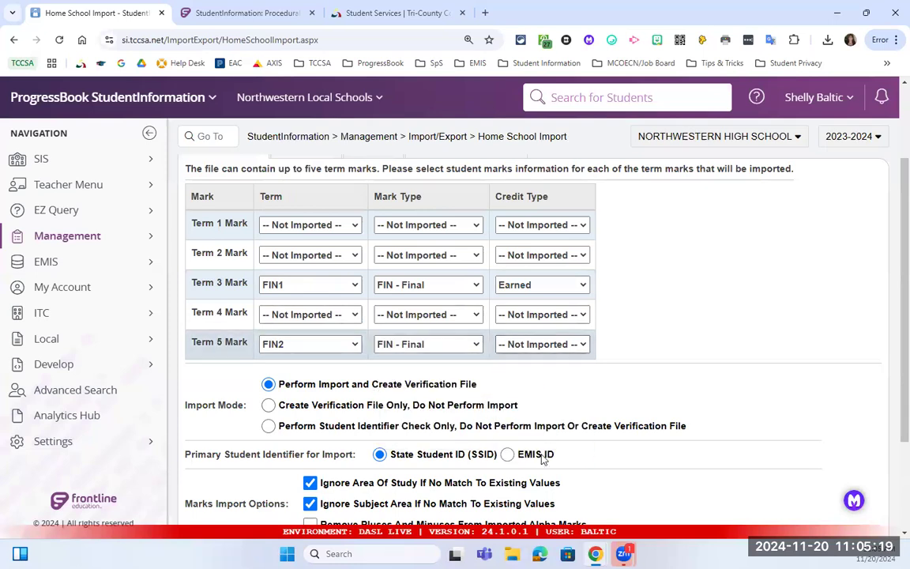
Restore Term 3 to FIN - Final and Earned after a mistaken change, then reopen Imported Marks History.
{"action": "left_click", "coordinate": [472, 287]}
{"action": "left_click", "coordinate": [473, 317]}
{"action": "left_click", "coordinate": [535, 293]}
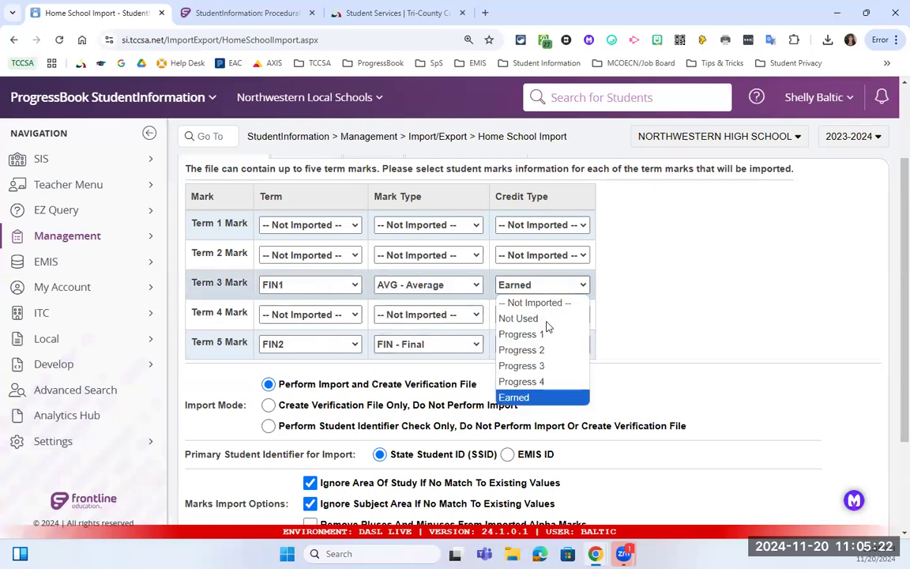
{"action": "left_click", "coordinate": [537, 349]}
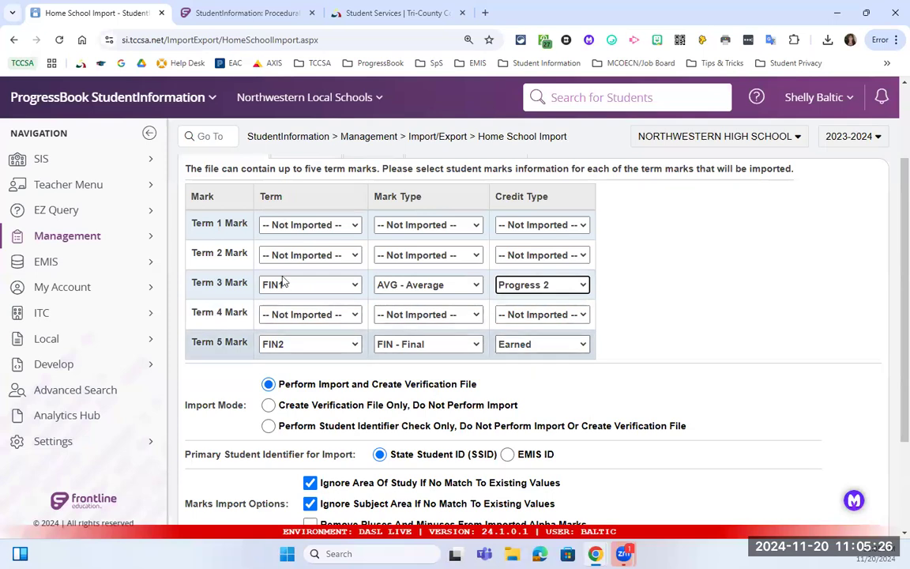
{"action": "left_click", "coordinate": [459, 286]}
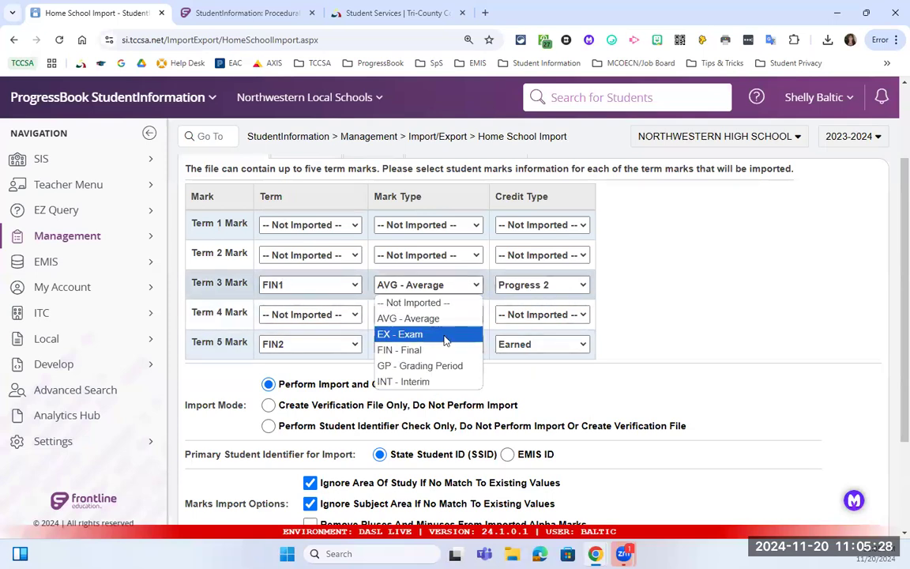
{"action": "left_click", "coordinate": [462, 350]}
{"action": "left_click", "coordinate": [525, 285]}
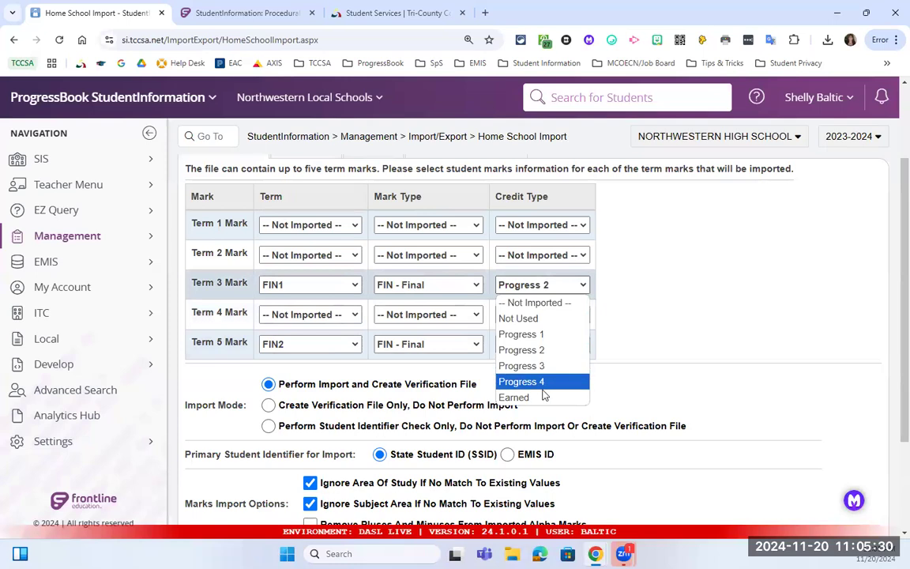
{"action": "left_click", "coordinate": [542, 397]}
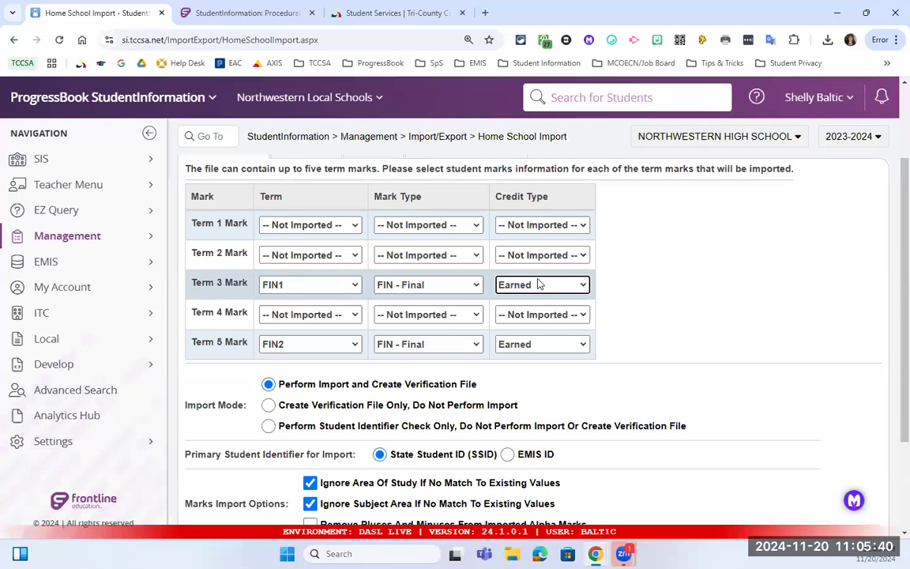
{"action": "scroll", "coordinate": [471, 258], "scroll_direction": "up", "scroll_amount": 1}
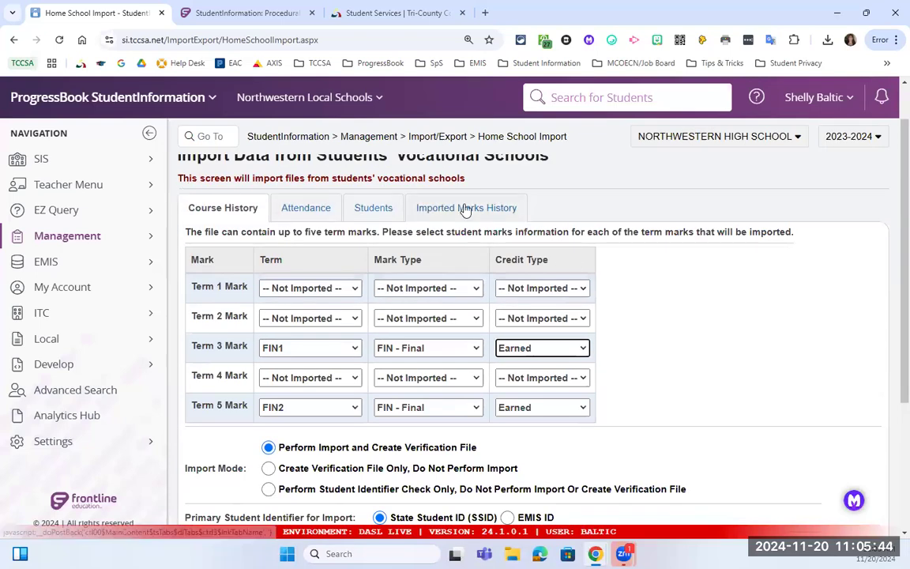
{"action": "left_click", "coordinate": [466, 208]}
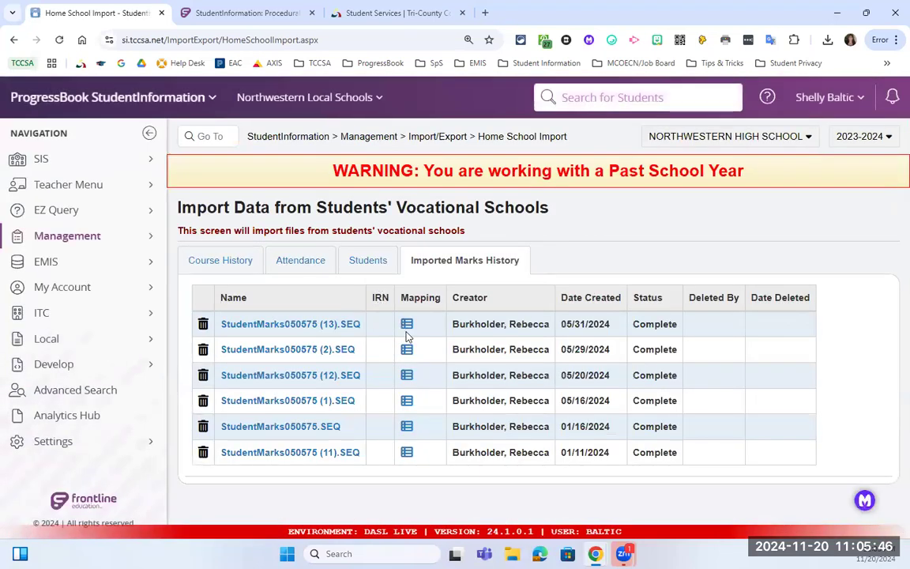